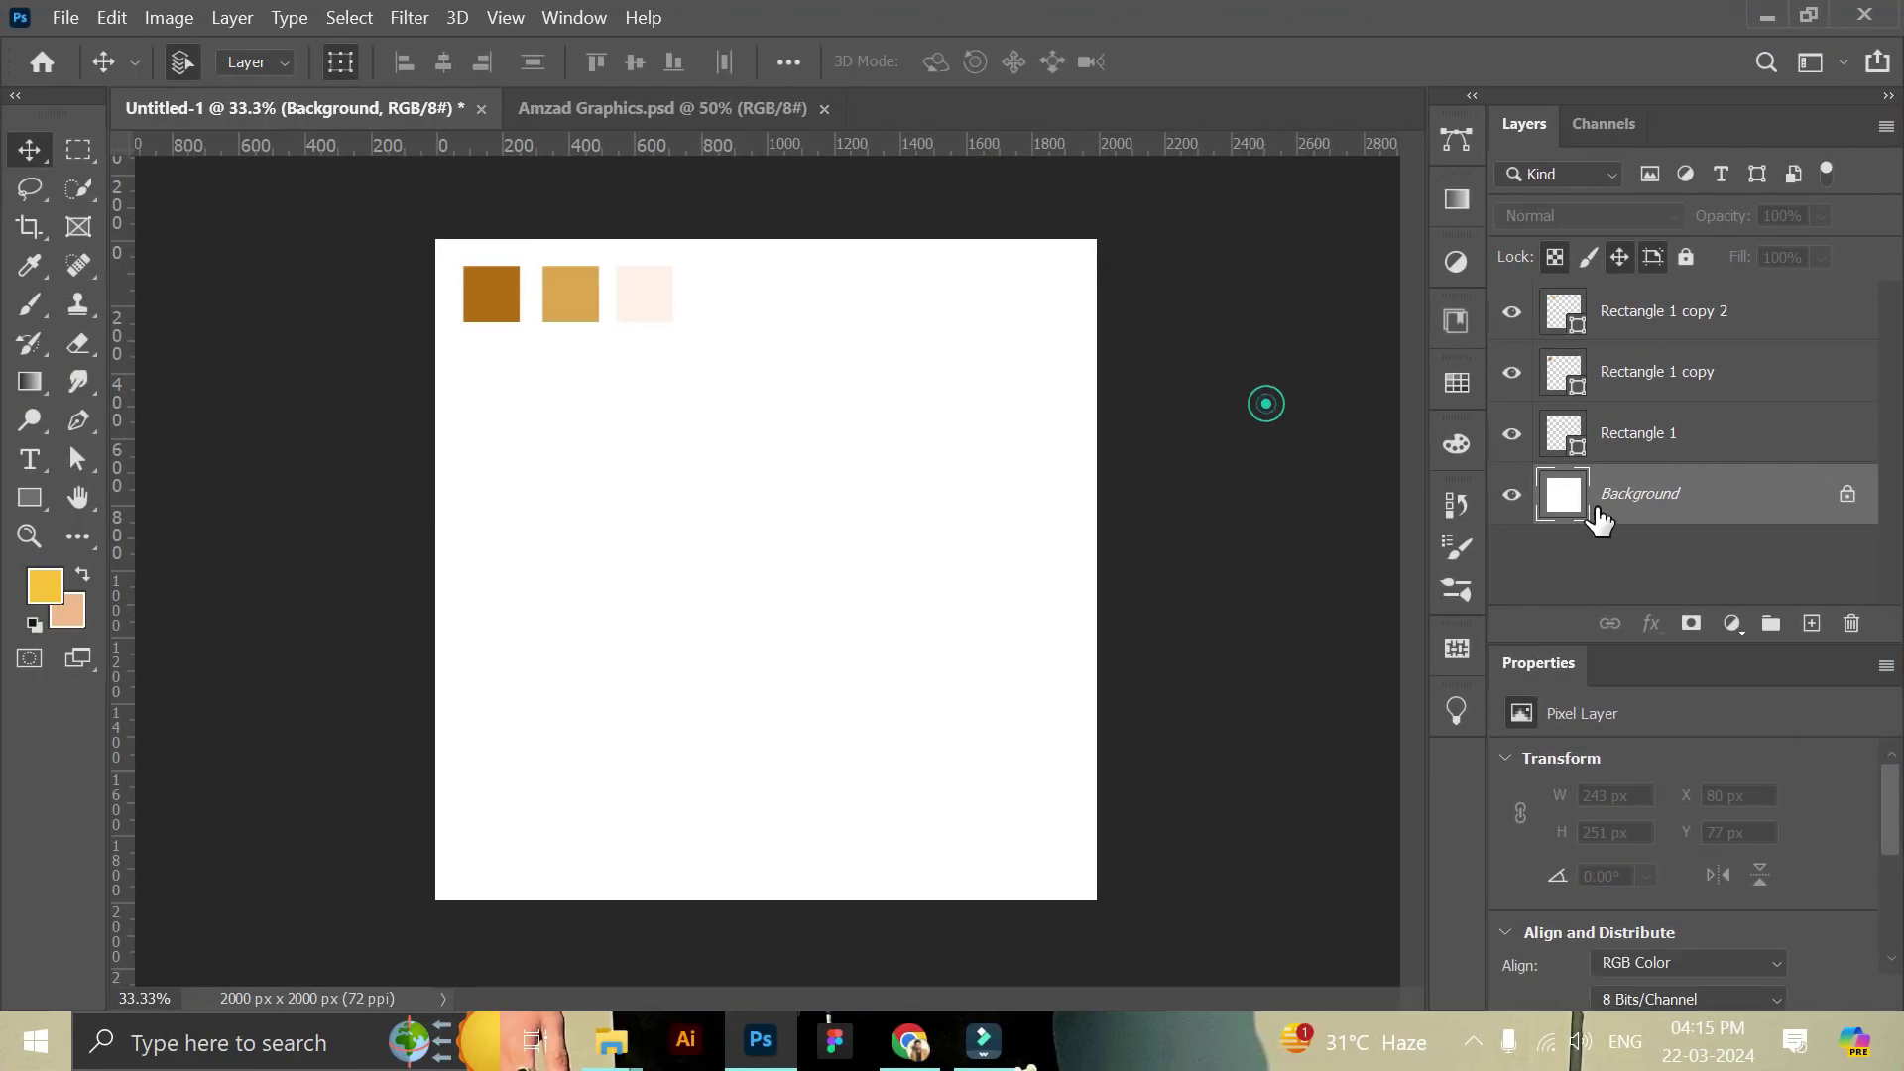
Add a Solid Color fill layer above Background, sampled to cream fff2e9.
left_click(1616, 510, "ctrl")
left_click(1731, 623)
left_click(1700, 85)
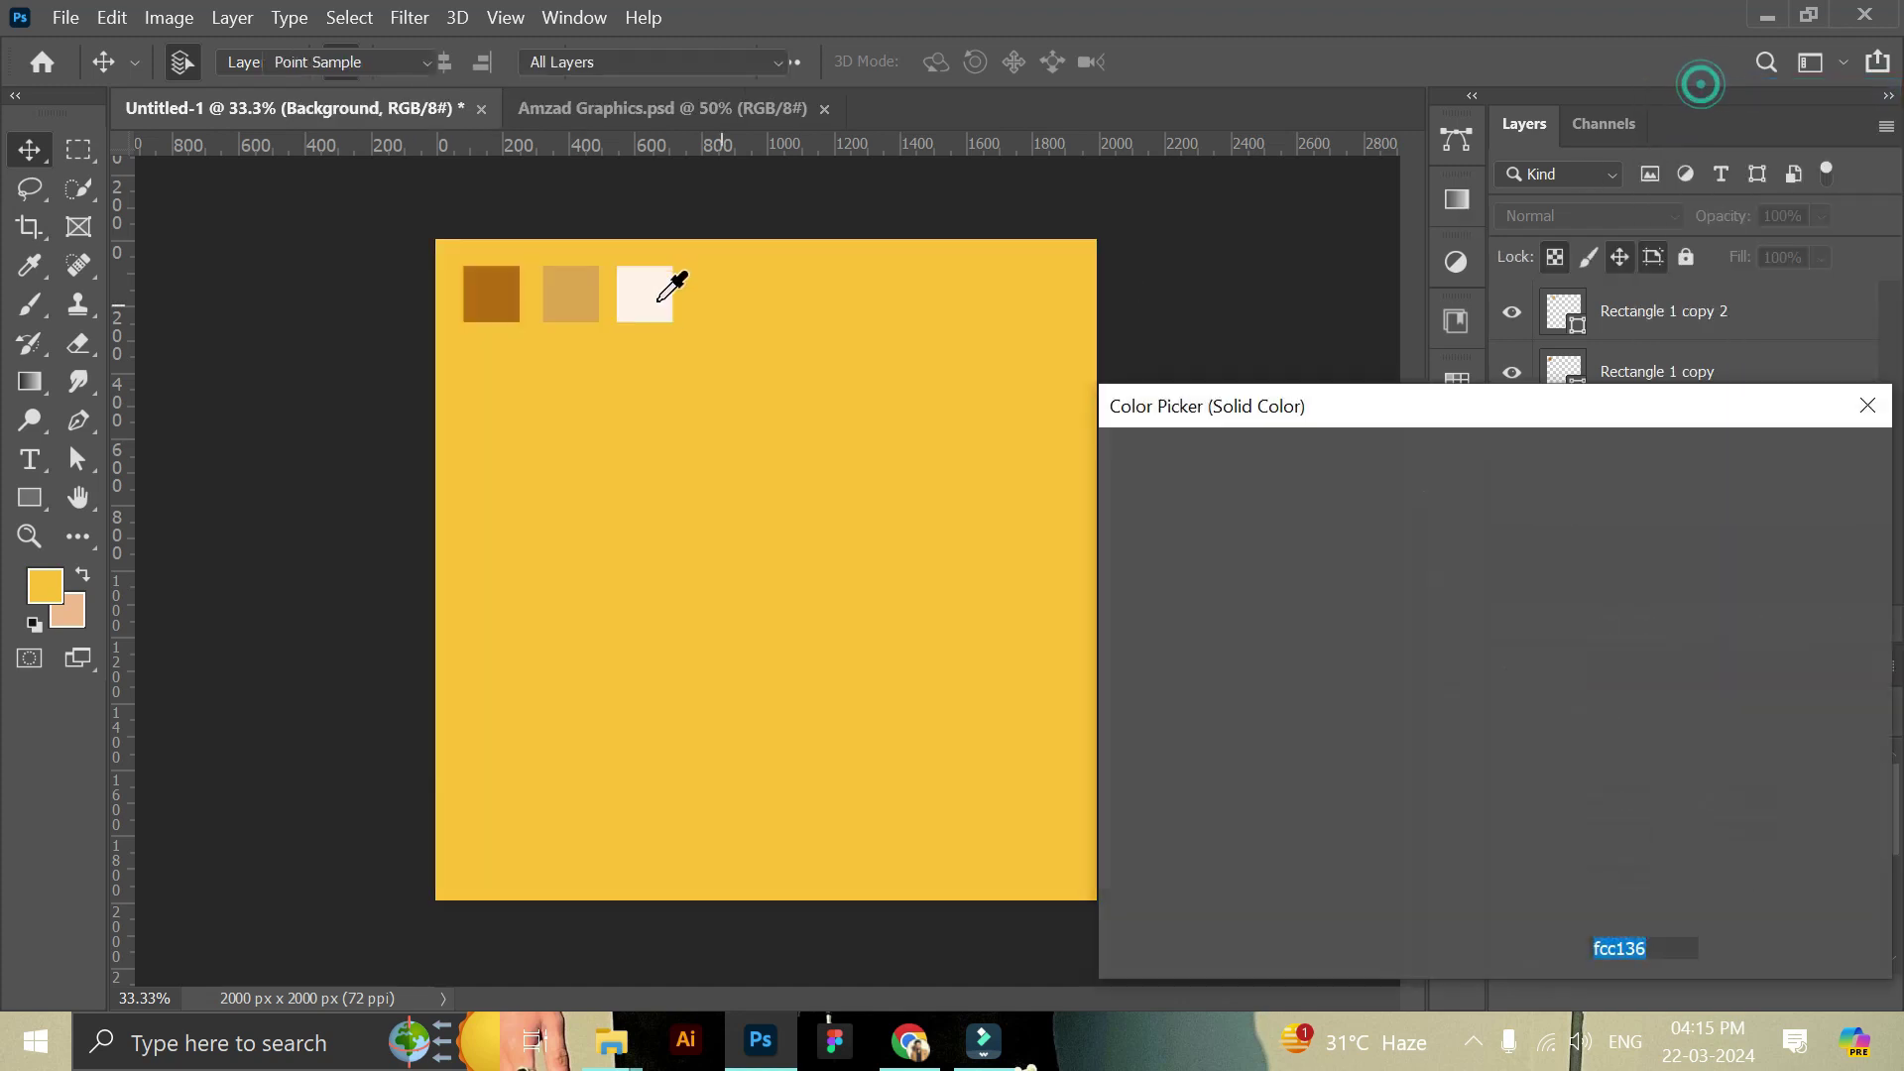
left_click(651, 293)
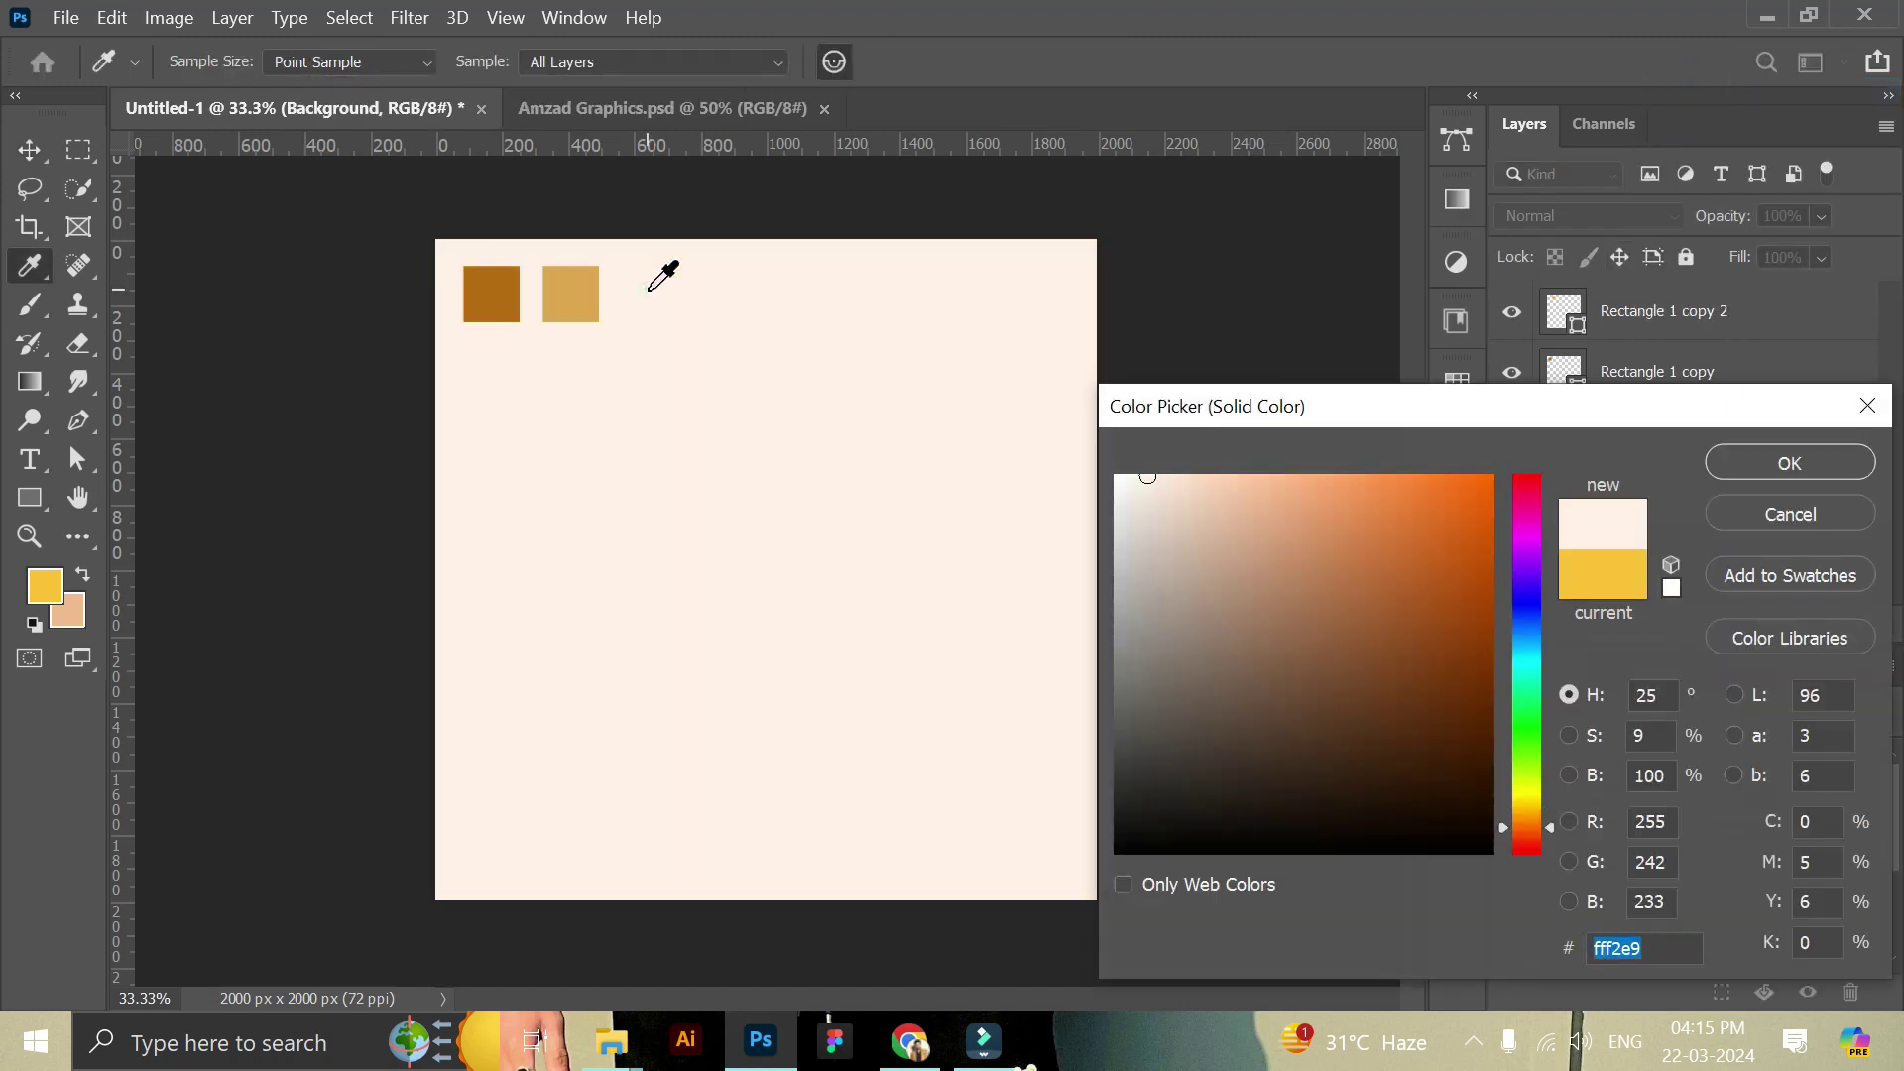
left_click(1830, 466)
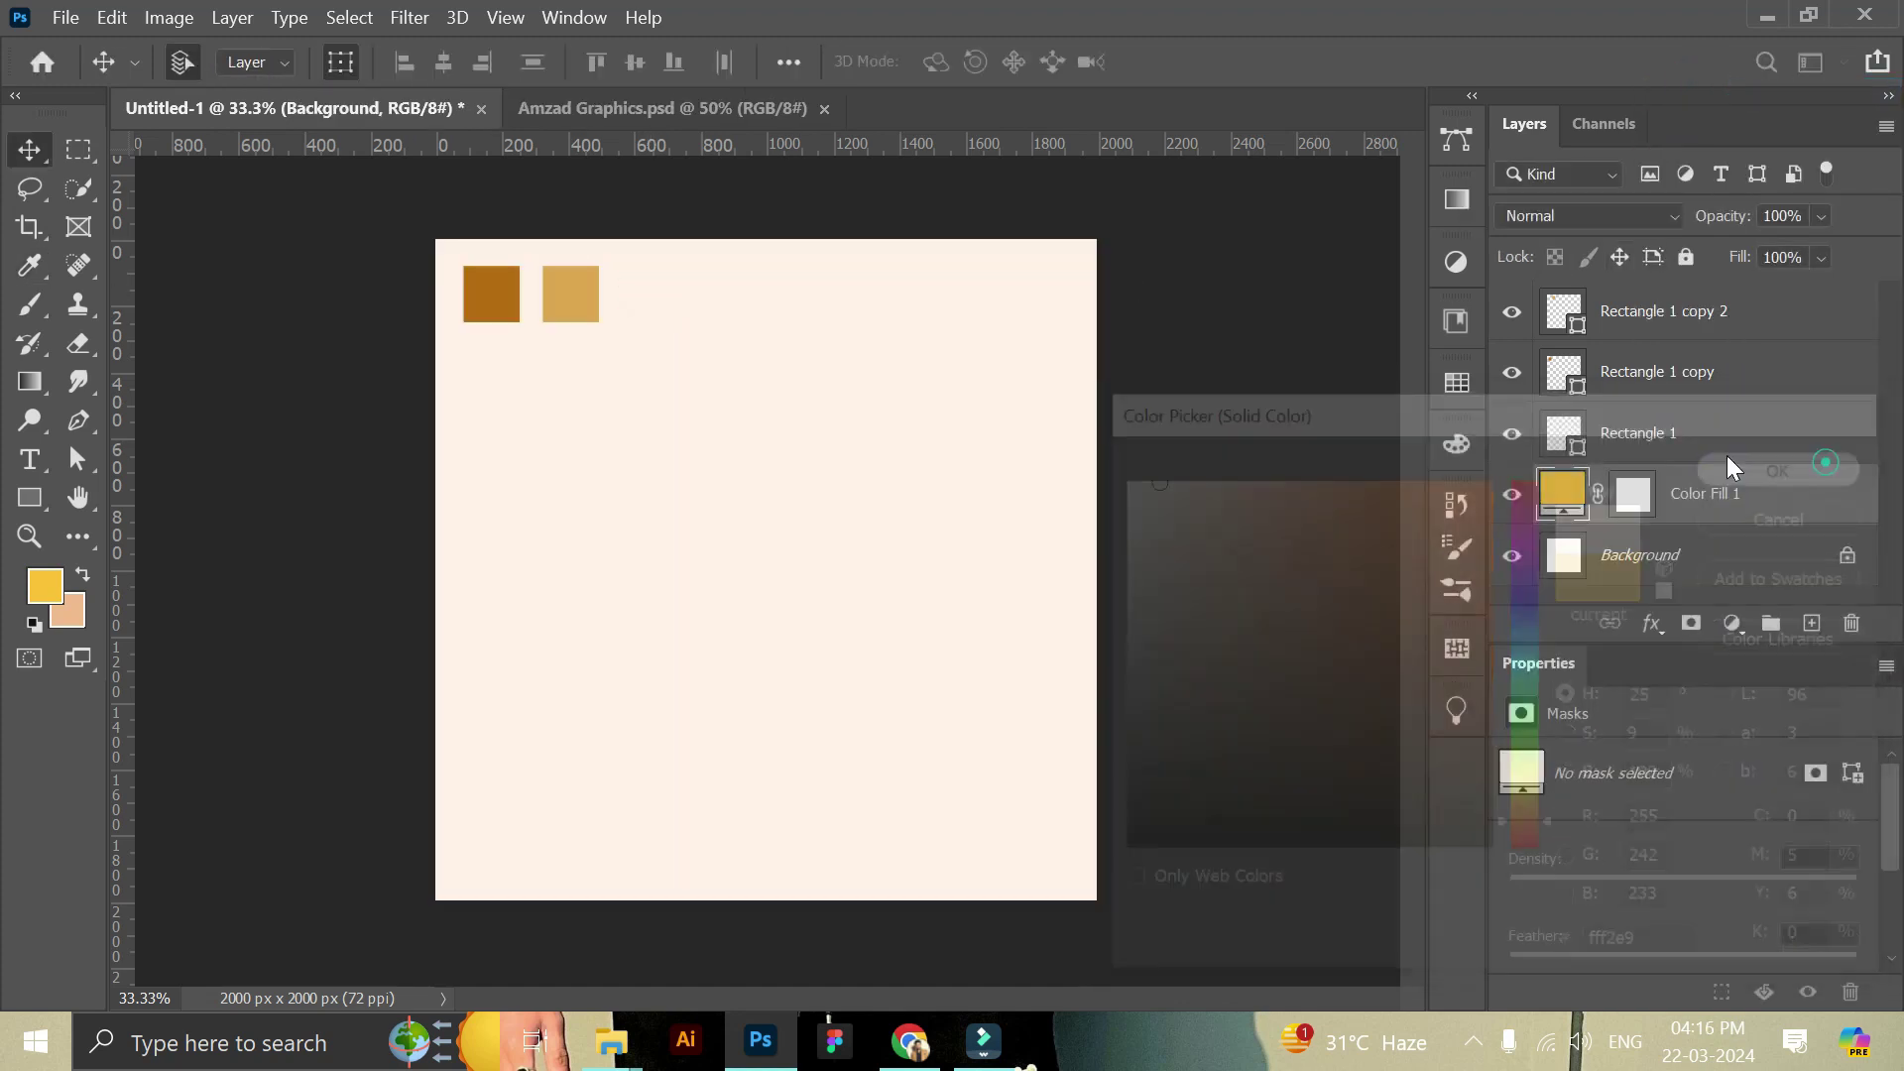
Delete Rectangle 1, lock Color Fill 1, and drag in the Vector Smart Object file.
left_click(1257, 345)
left_click(675, 294)
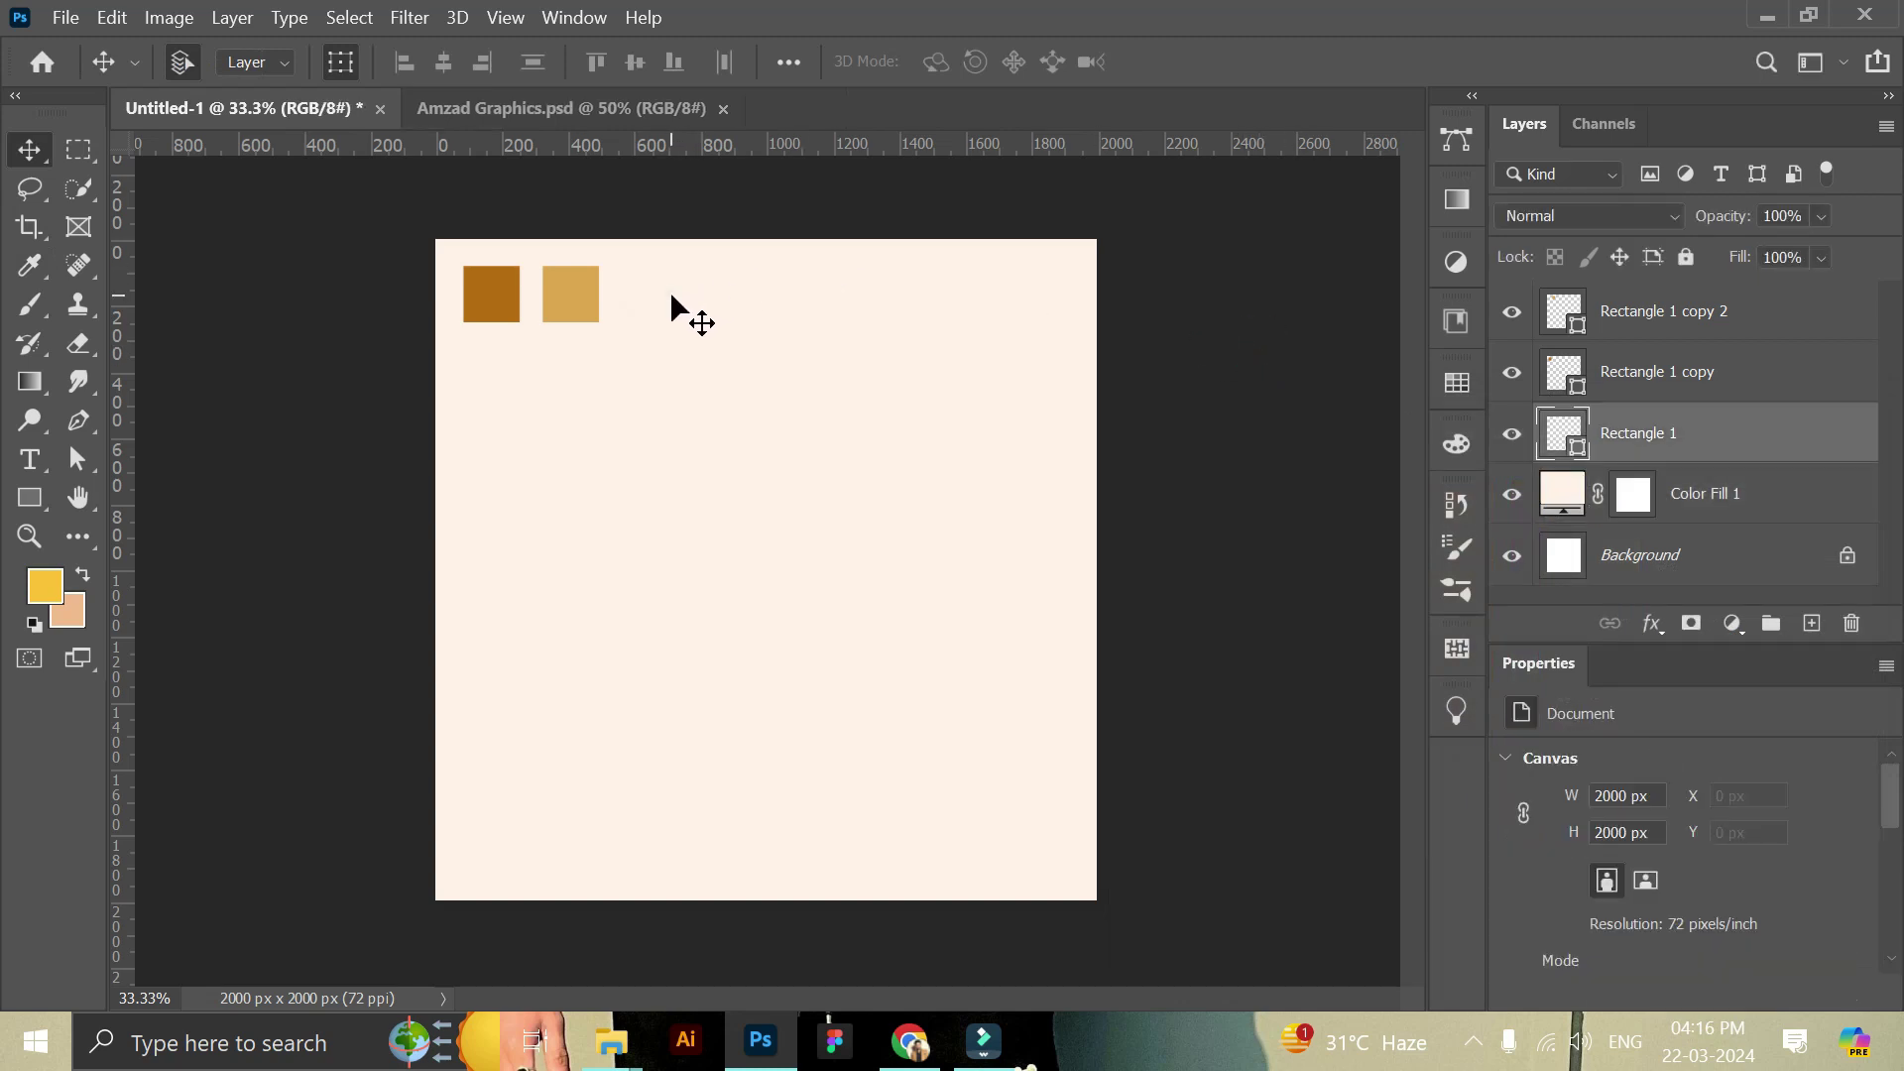
left_click(1851, 623)
left_click(907, 430)
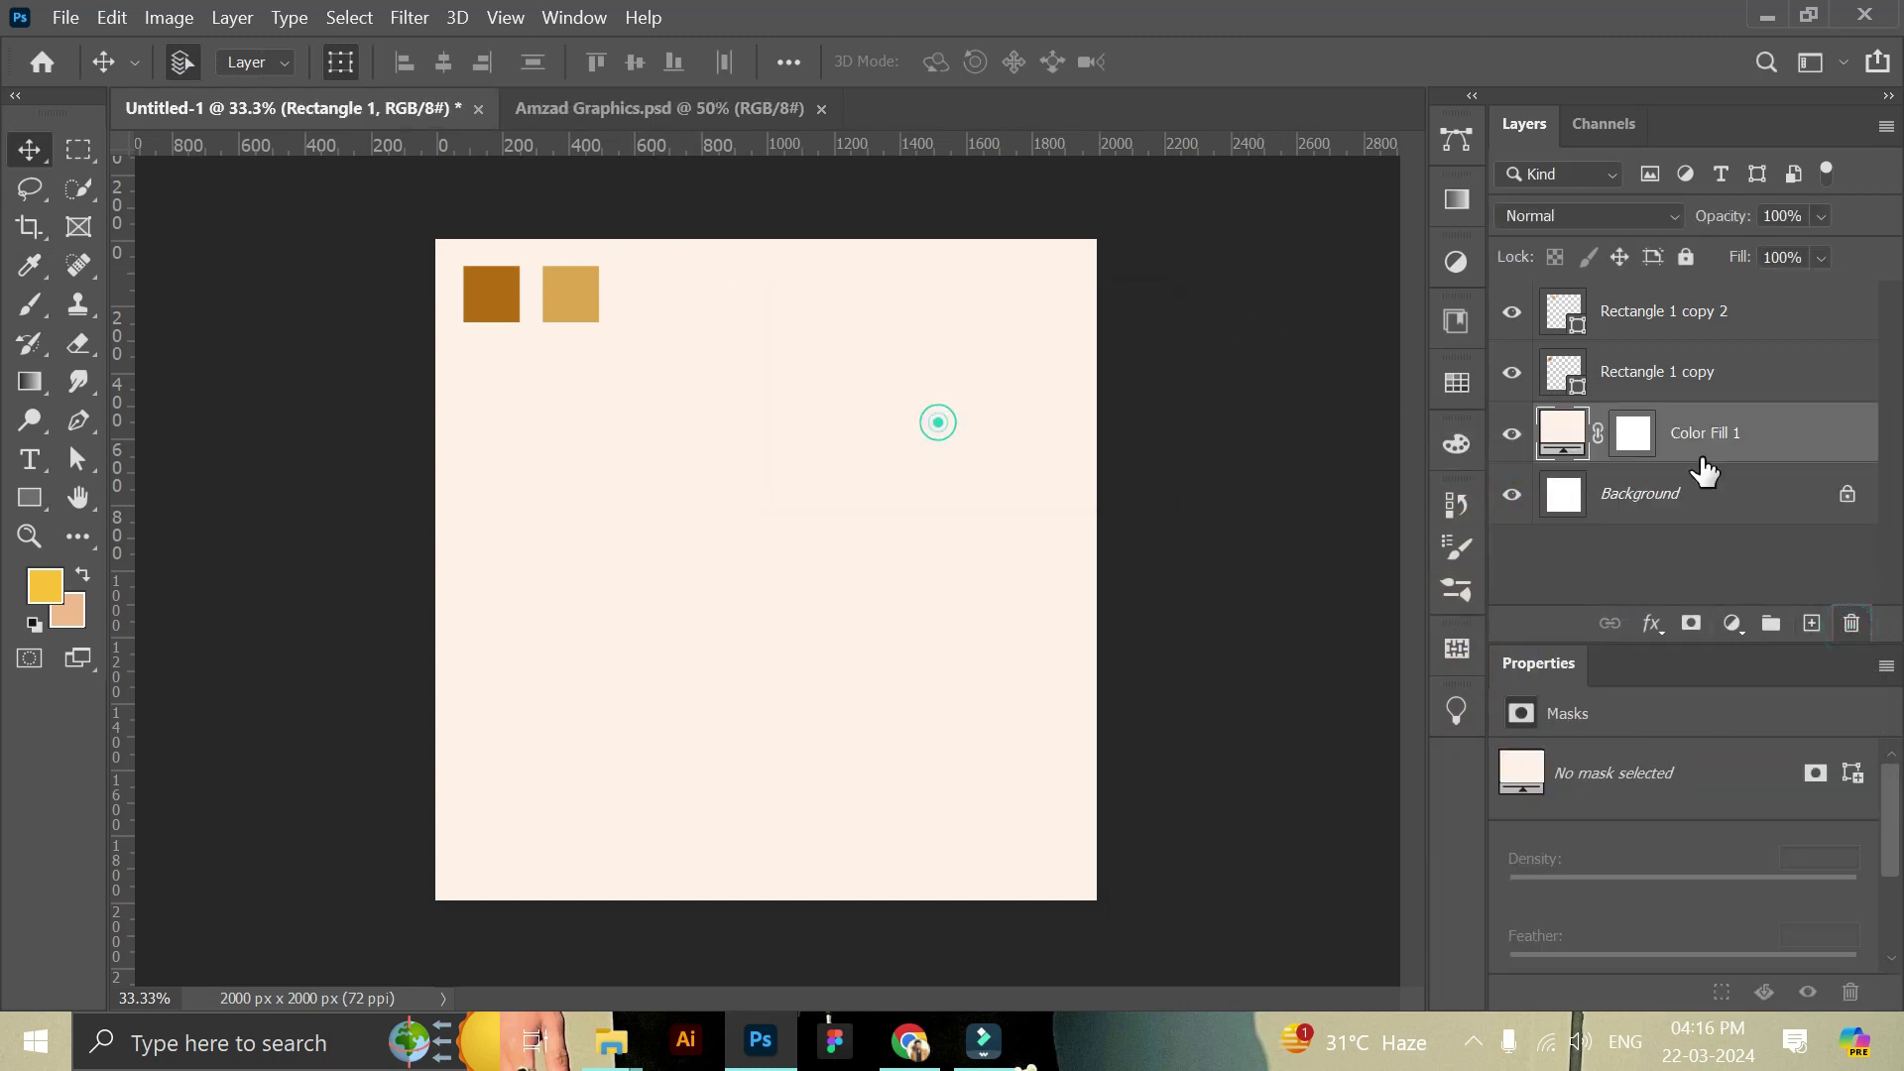
left_click(1686, 257)
left_click(1156, 402)
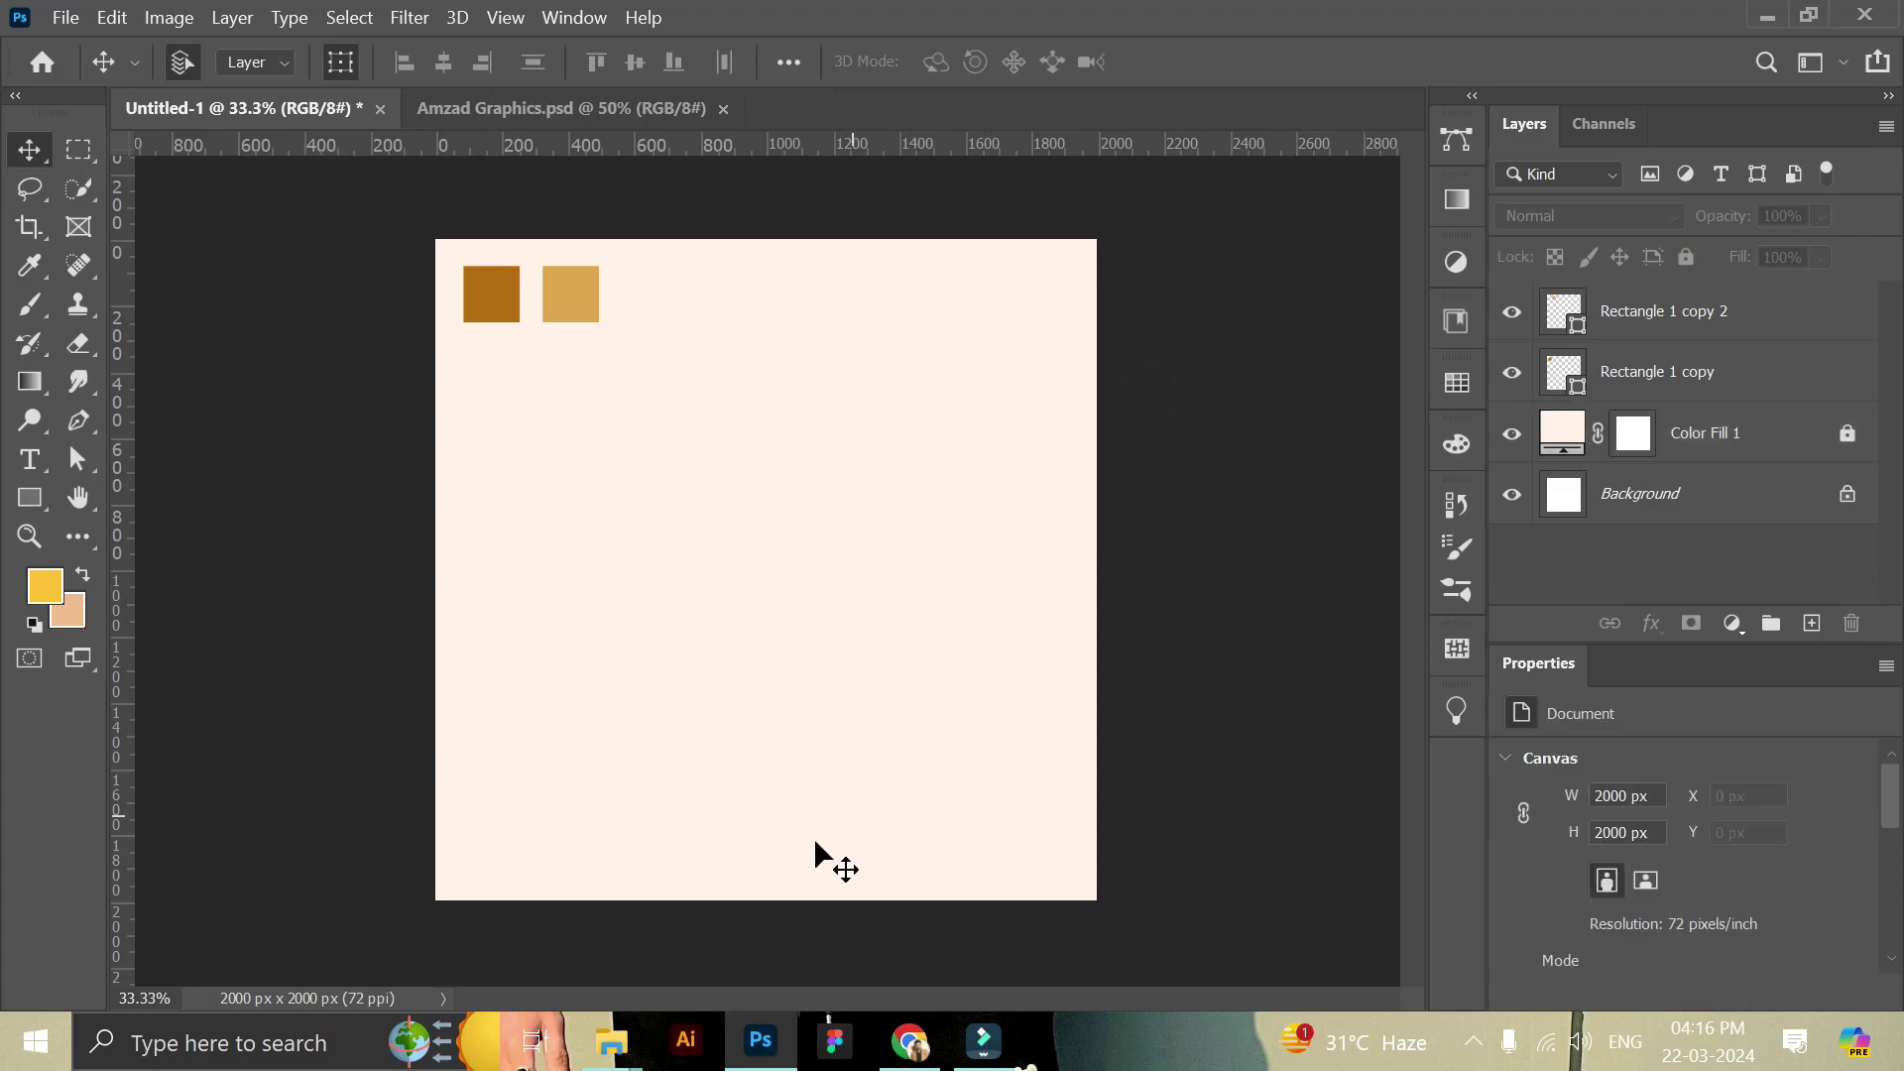
left_click(612, 1043)
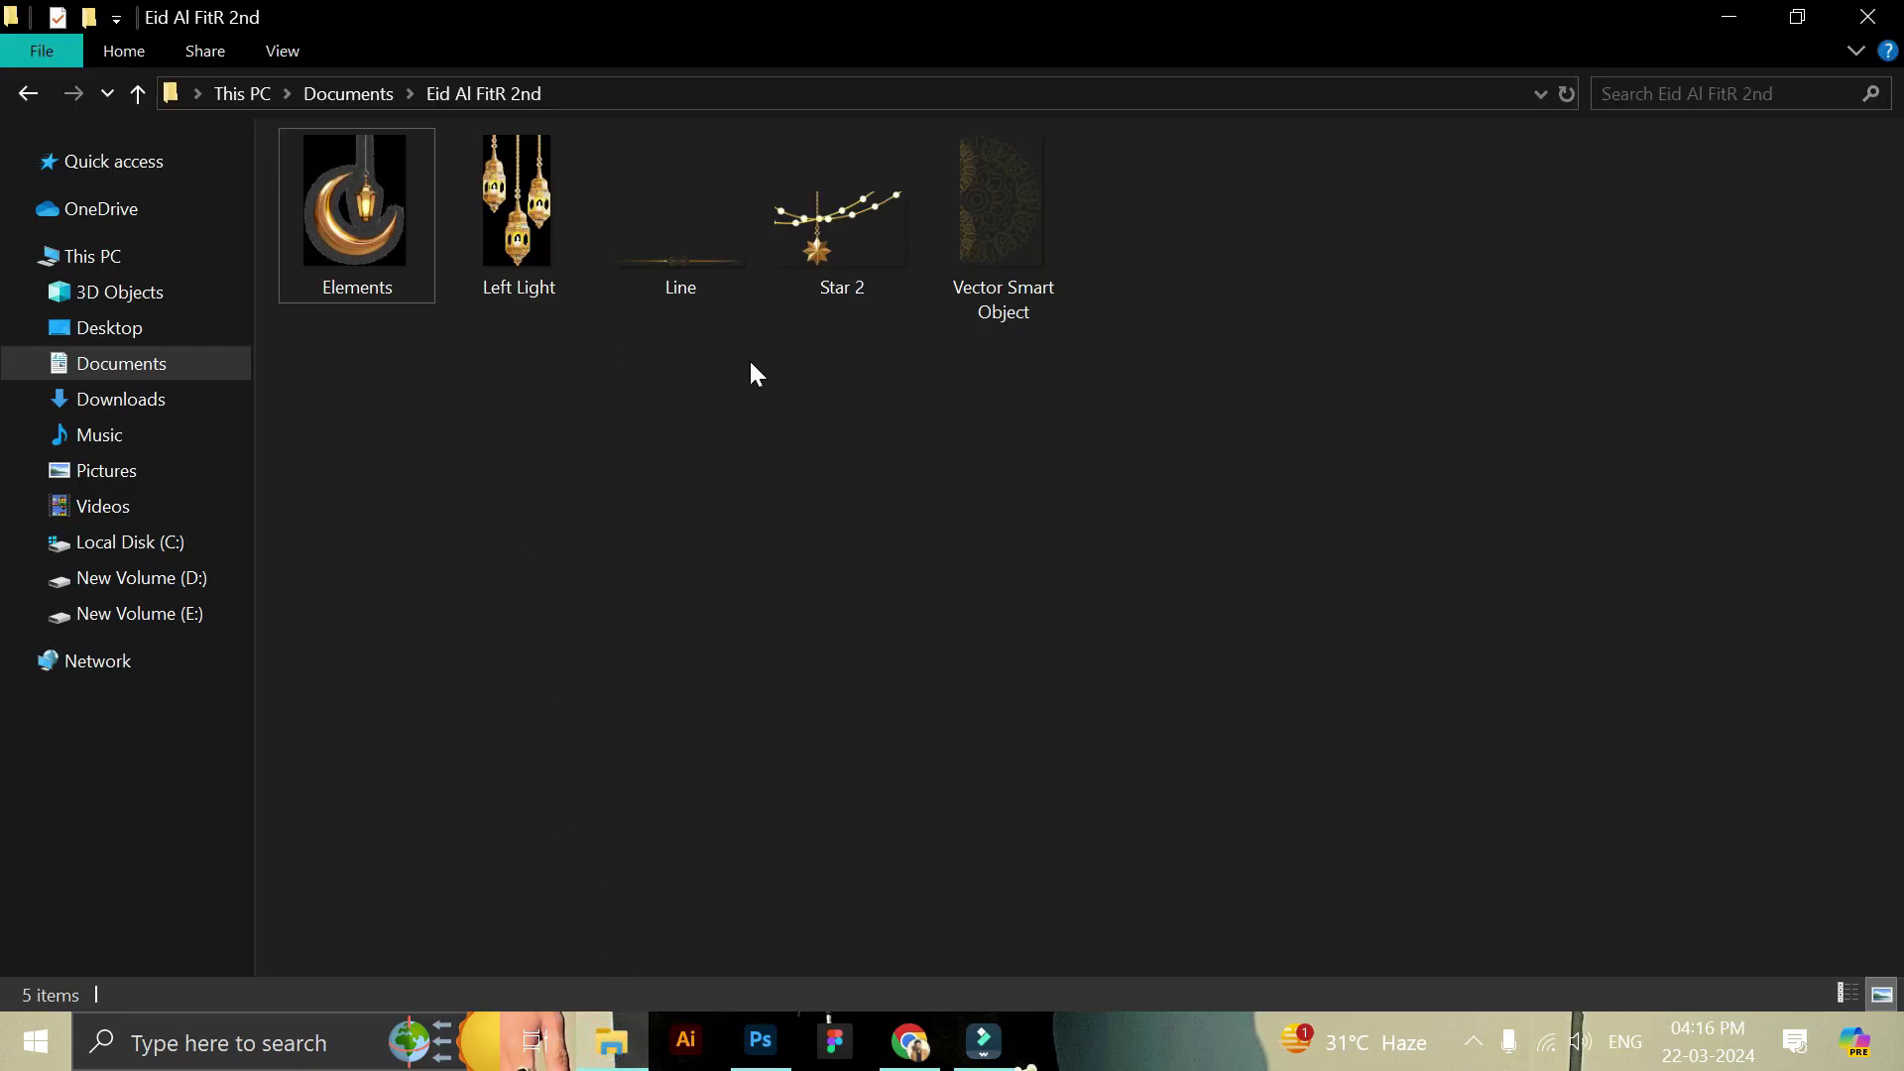
left_click_drag(947, 256, 701, 739)
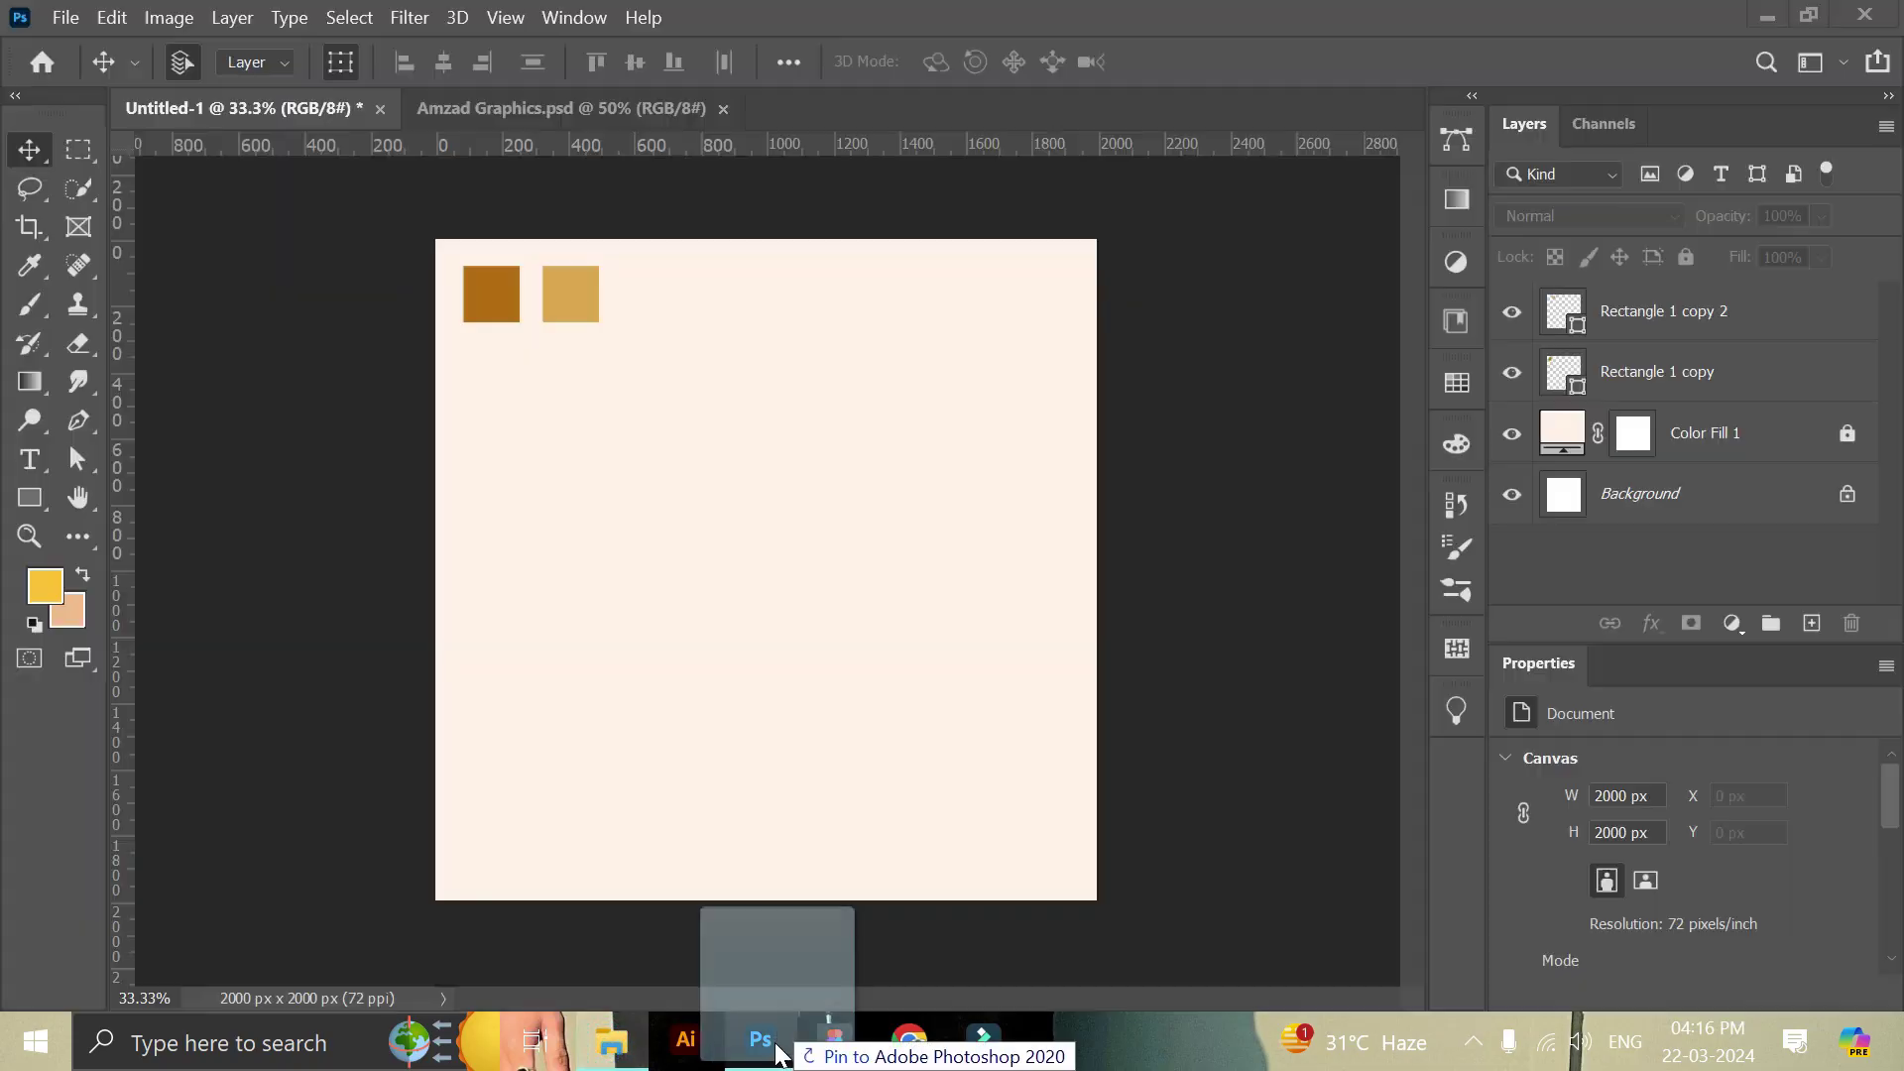
Place the mandala Vector Smart Object against the canvas's left edge and commit it.
left_click_drag(771, 645, 595, 619)
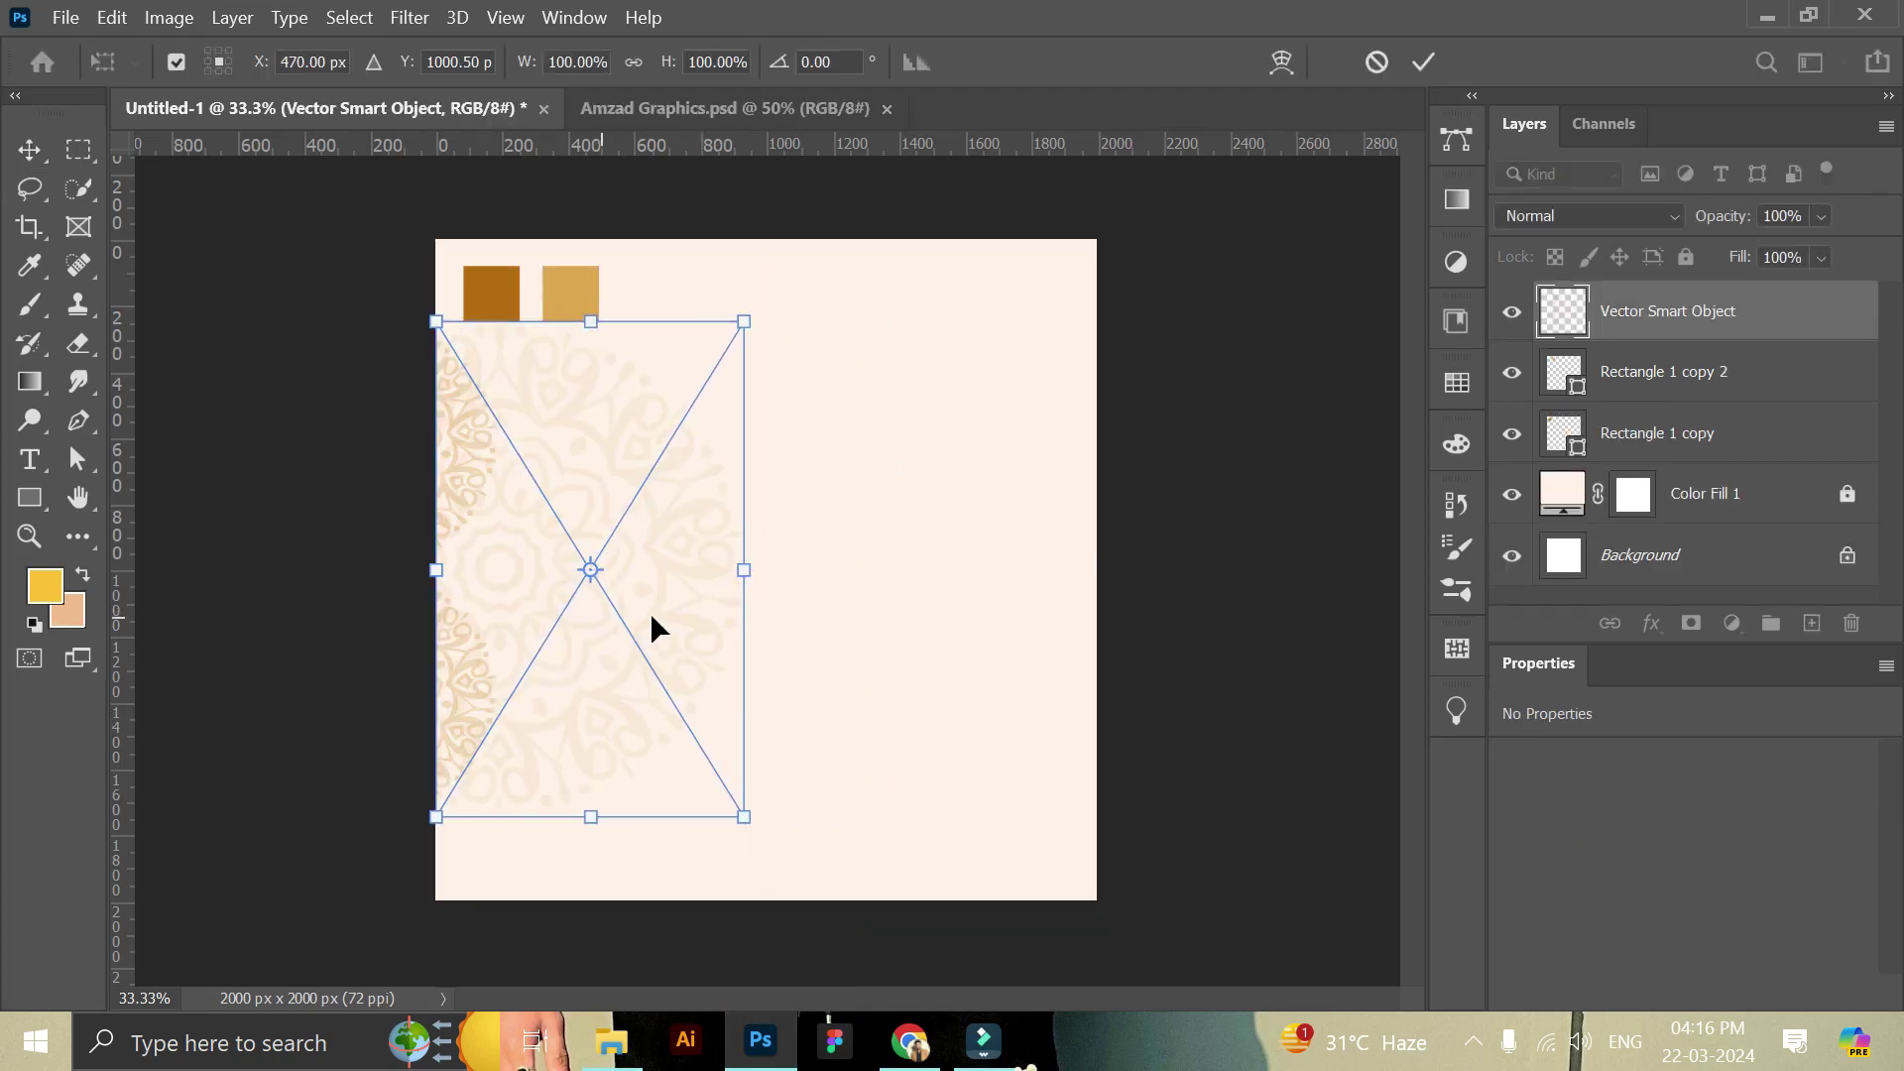
left_click(1423, 61)
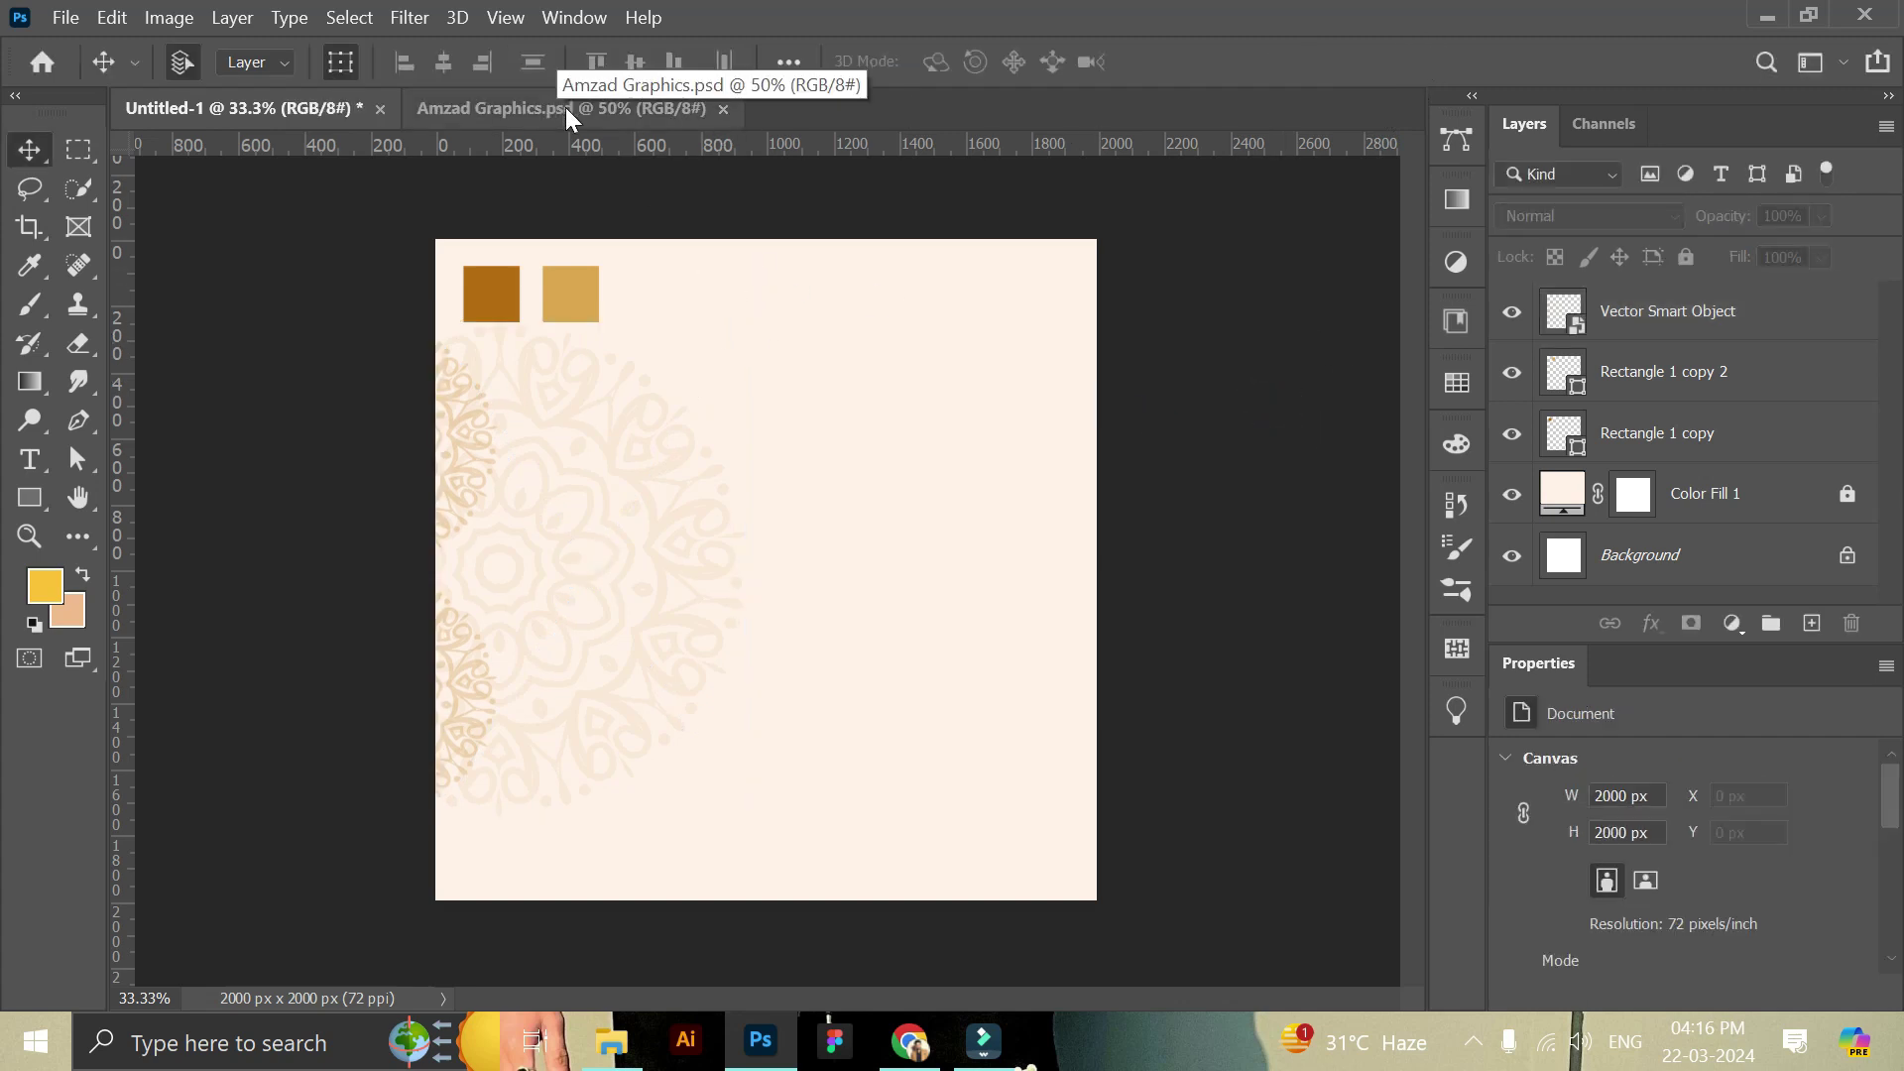
left_click(483, 466)
Duplicate the mandala layer, flip the copy horizontally, and move it to the right edge.
left_click_drag(1838, 307, 1814, 622)
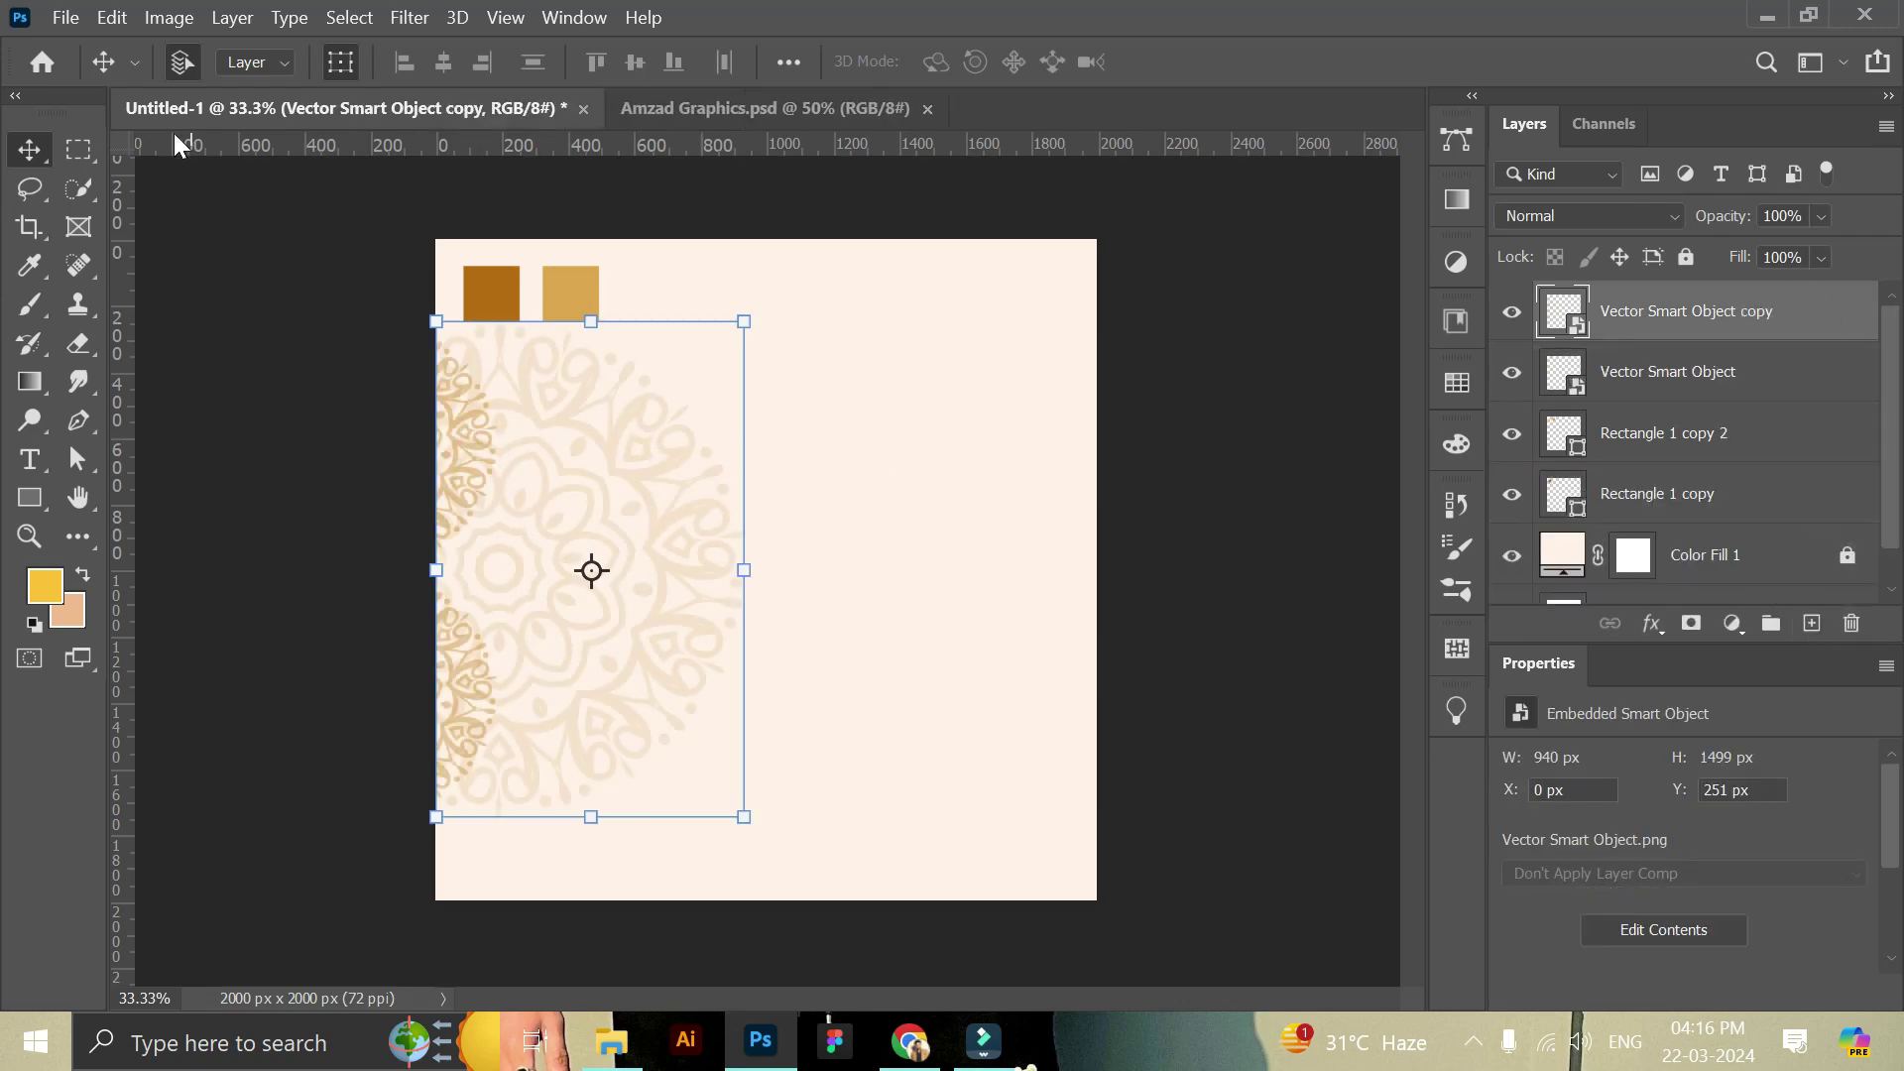
left_click(194, 20)
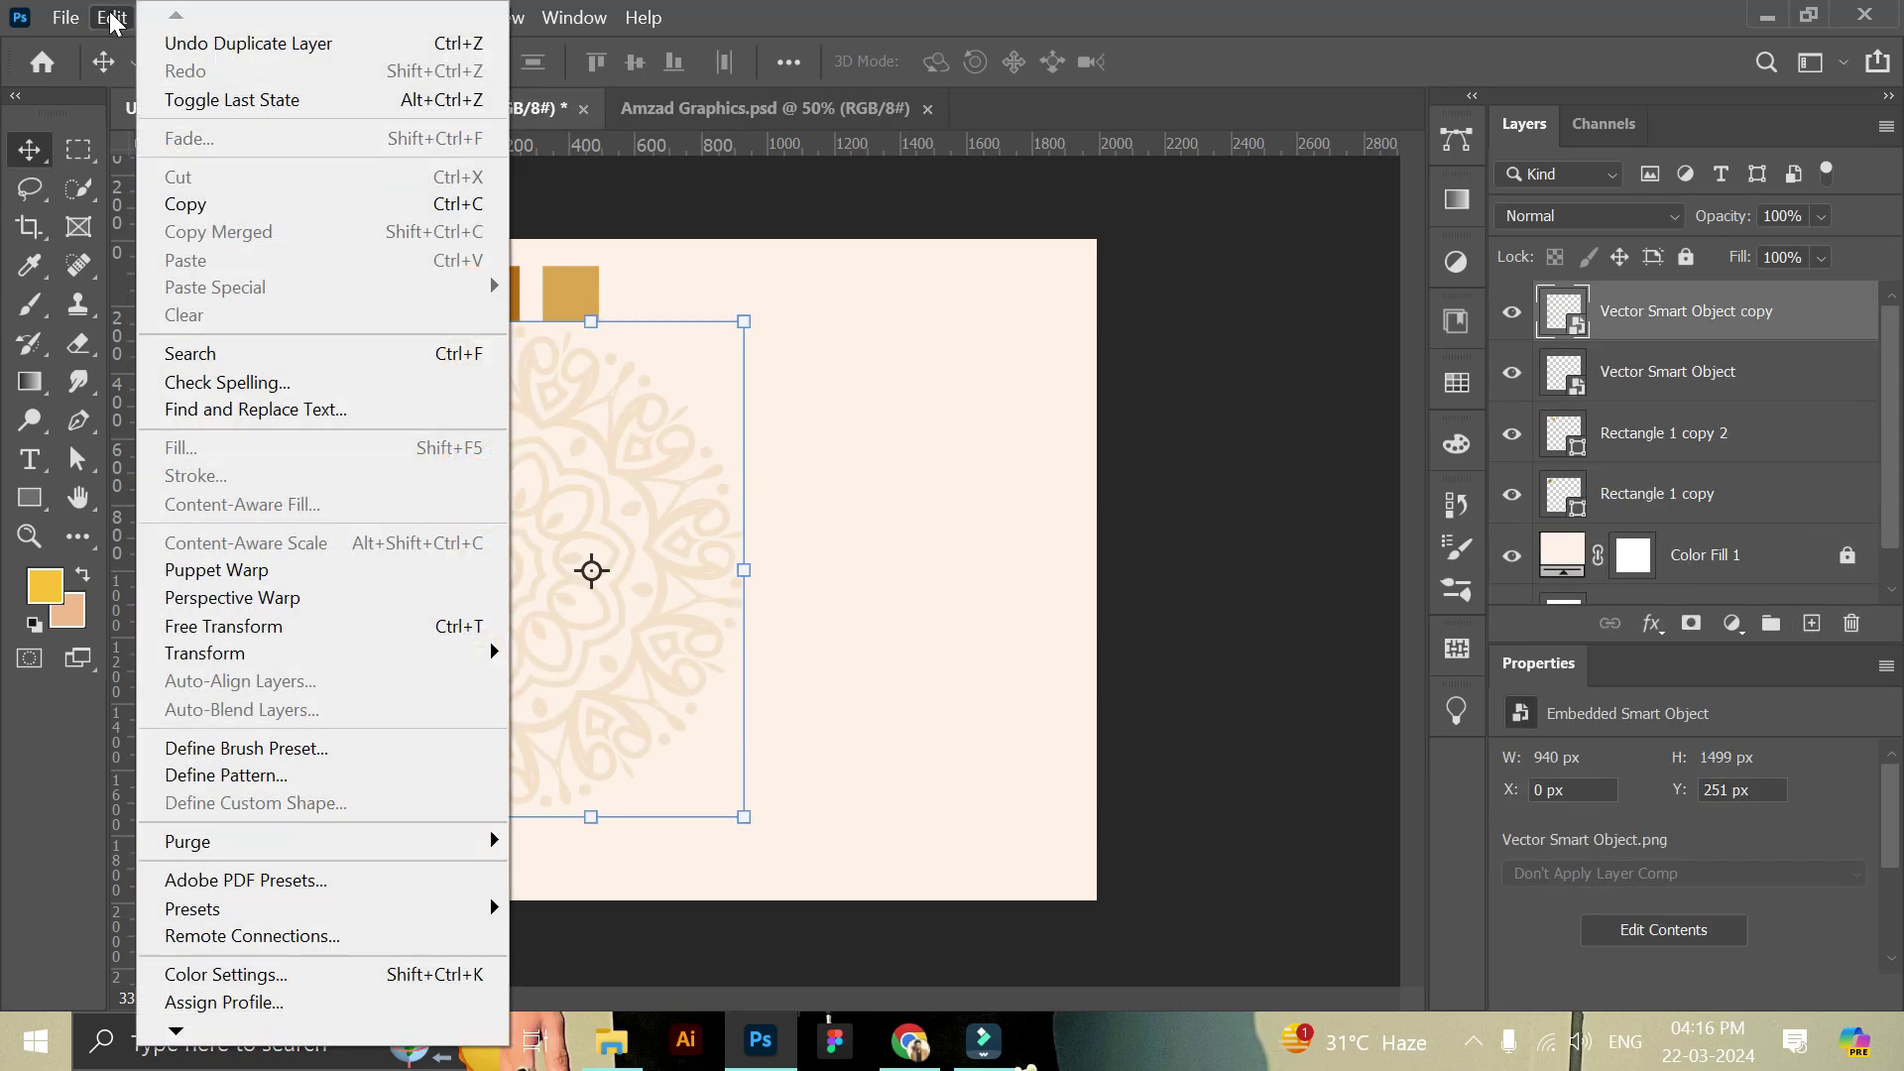
mouse_move(205, 653)
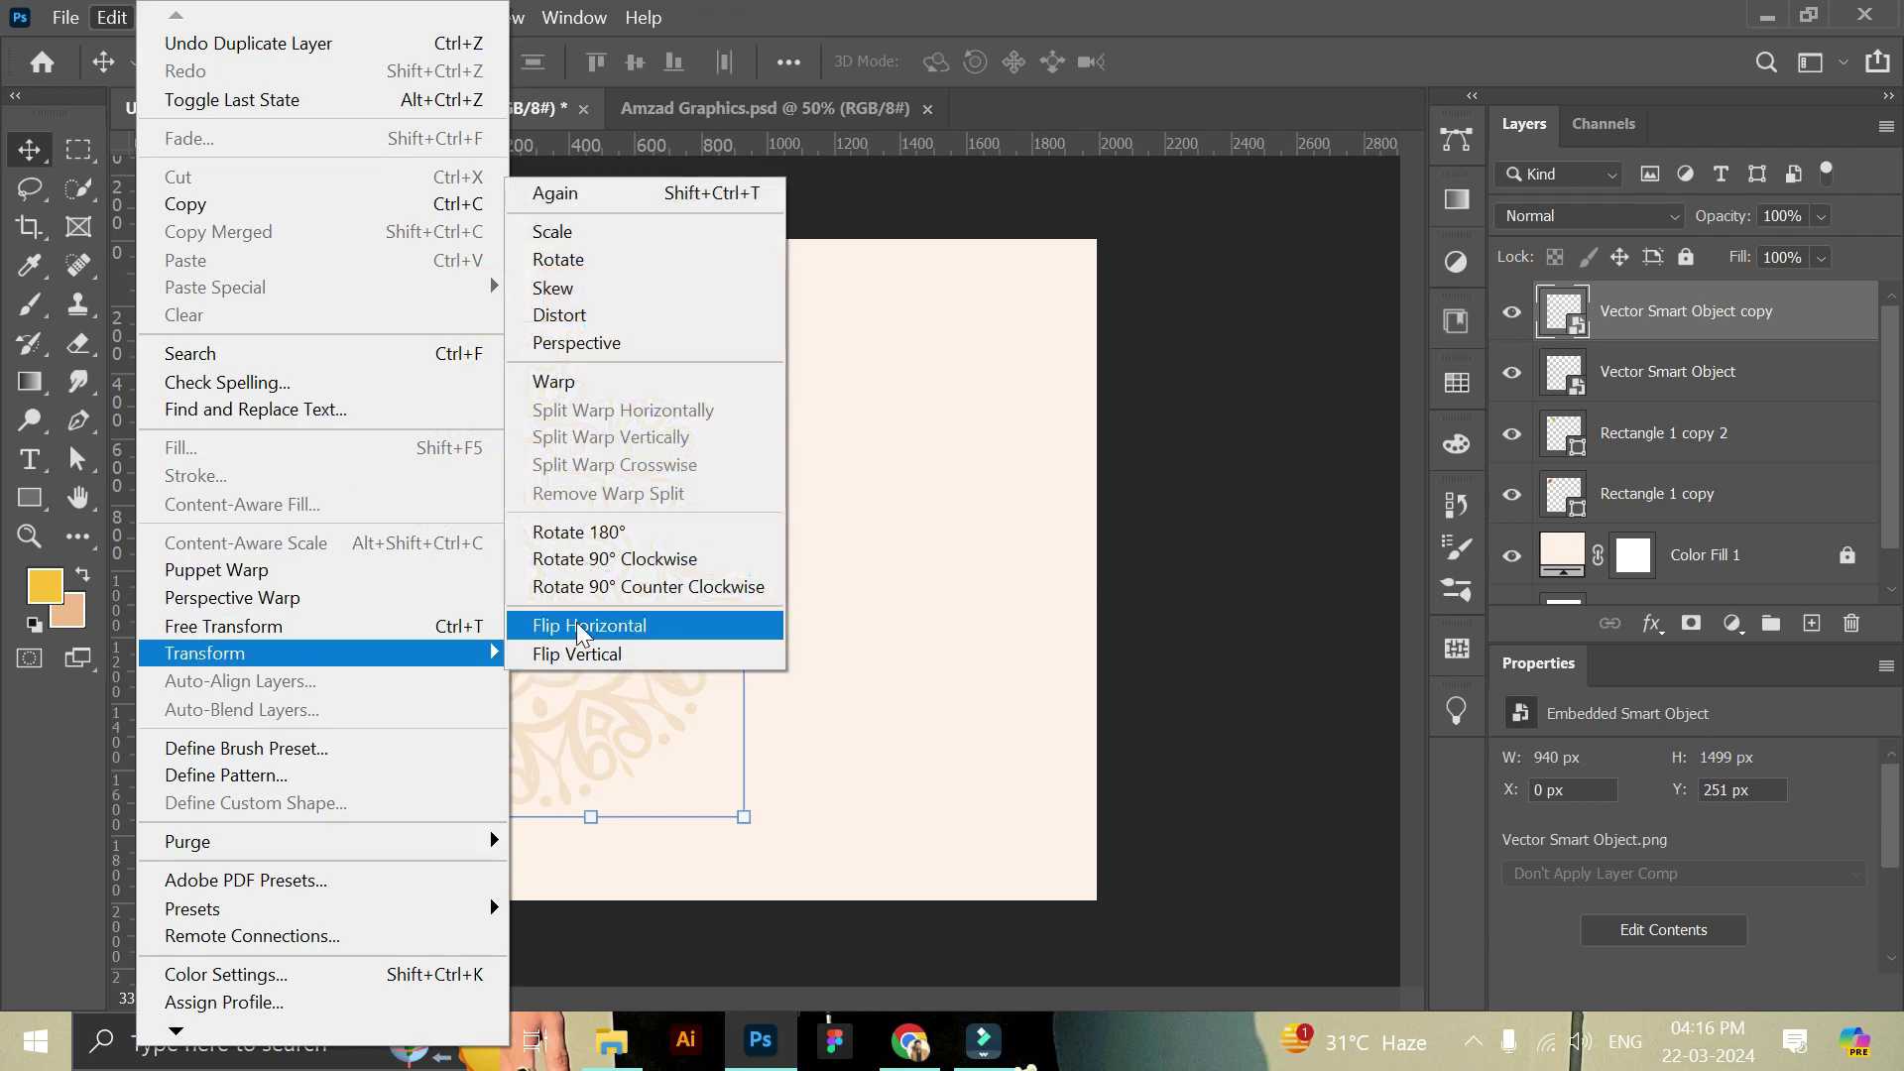
left_click(607, 628)
left_click_drag(723, 475, 1060, 453)
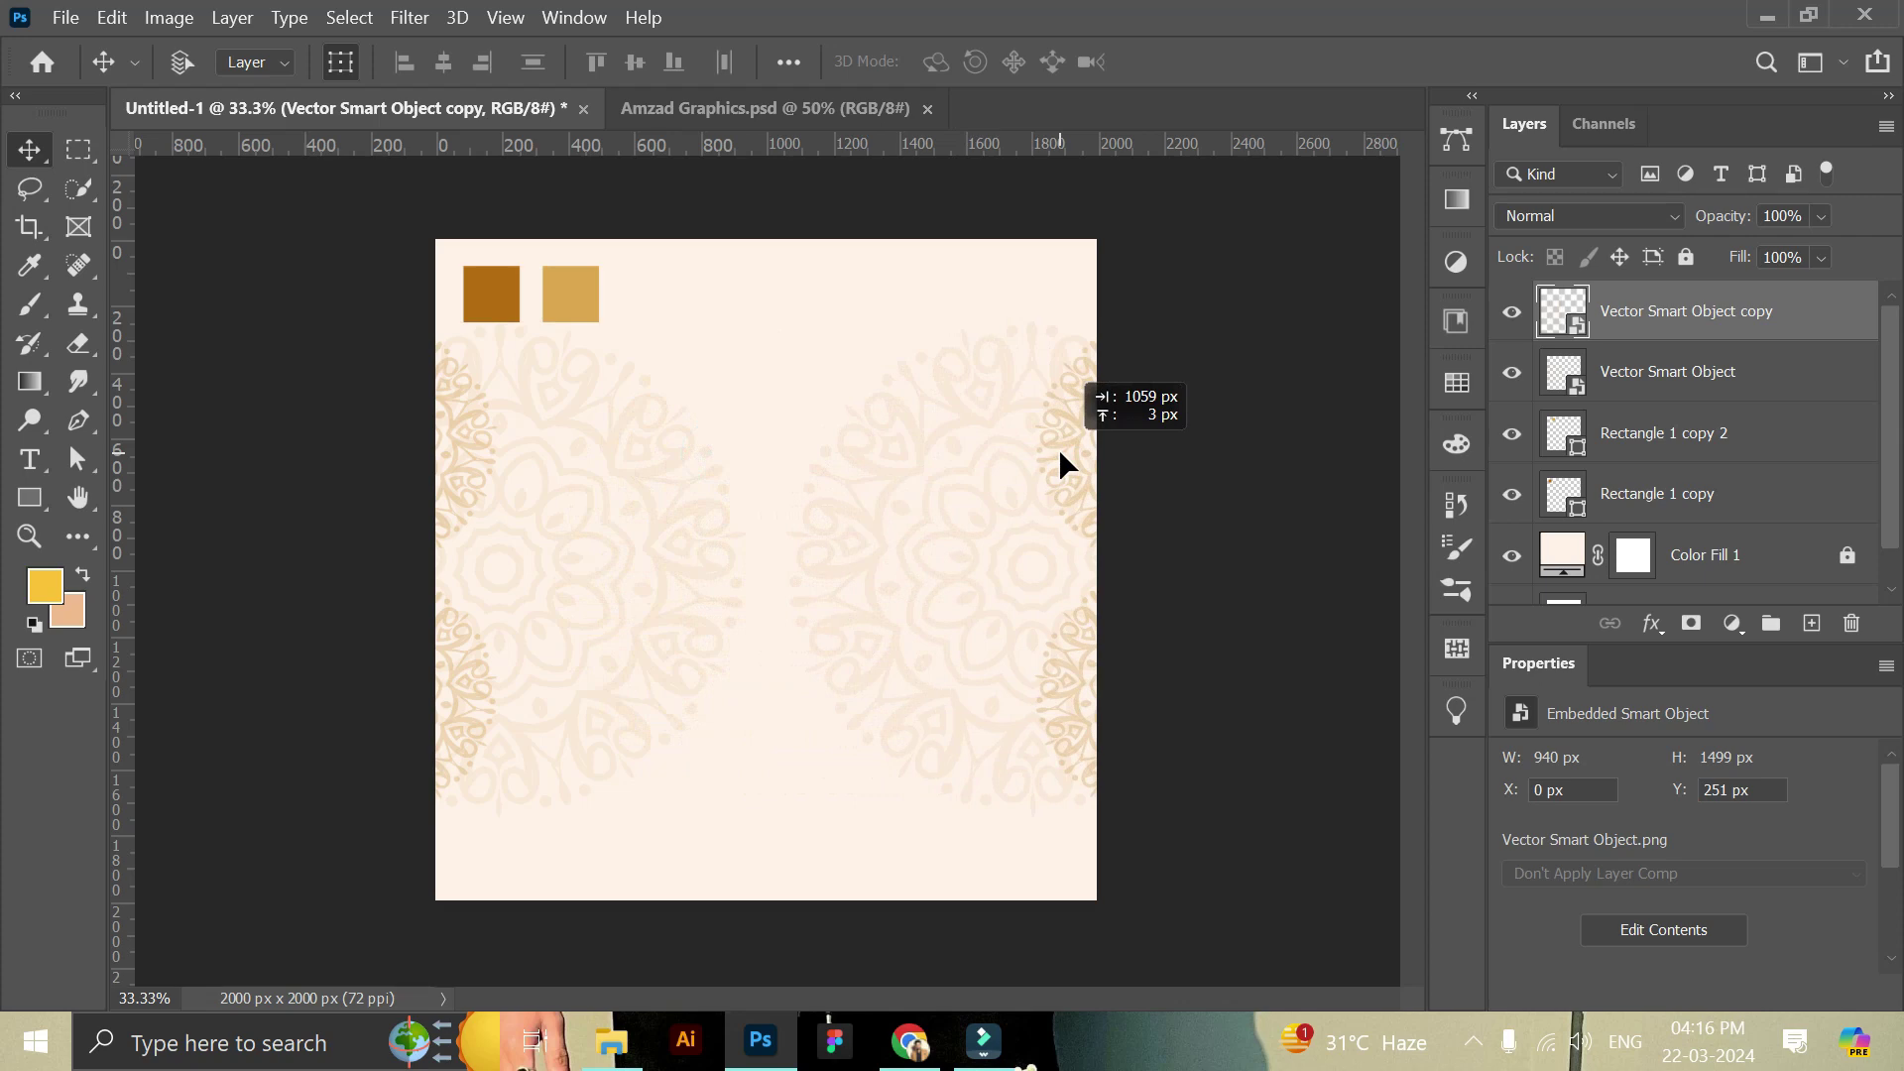
left_click_drag(1060, 453, 1061, 454)
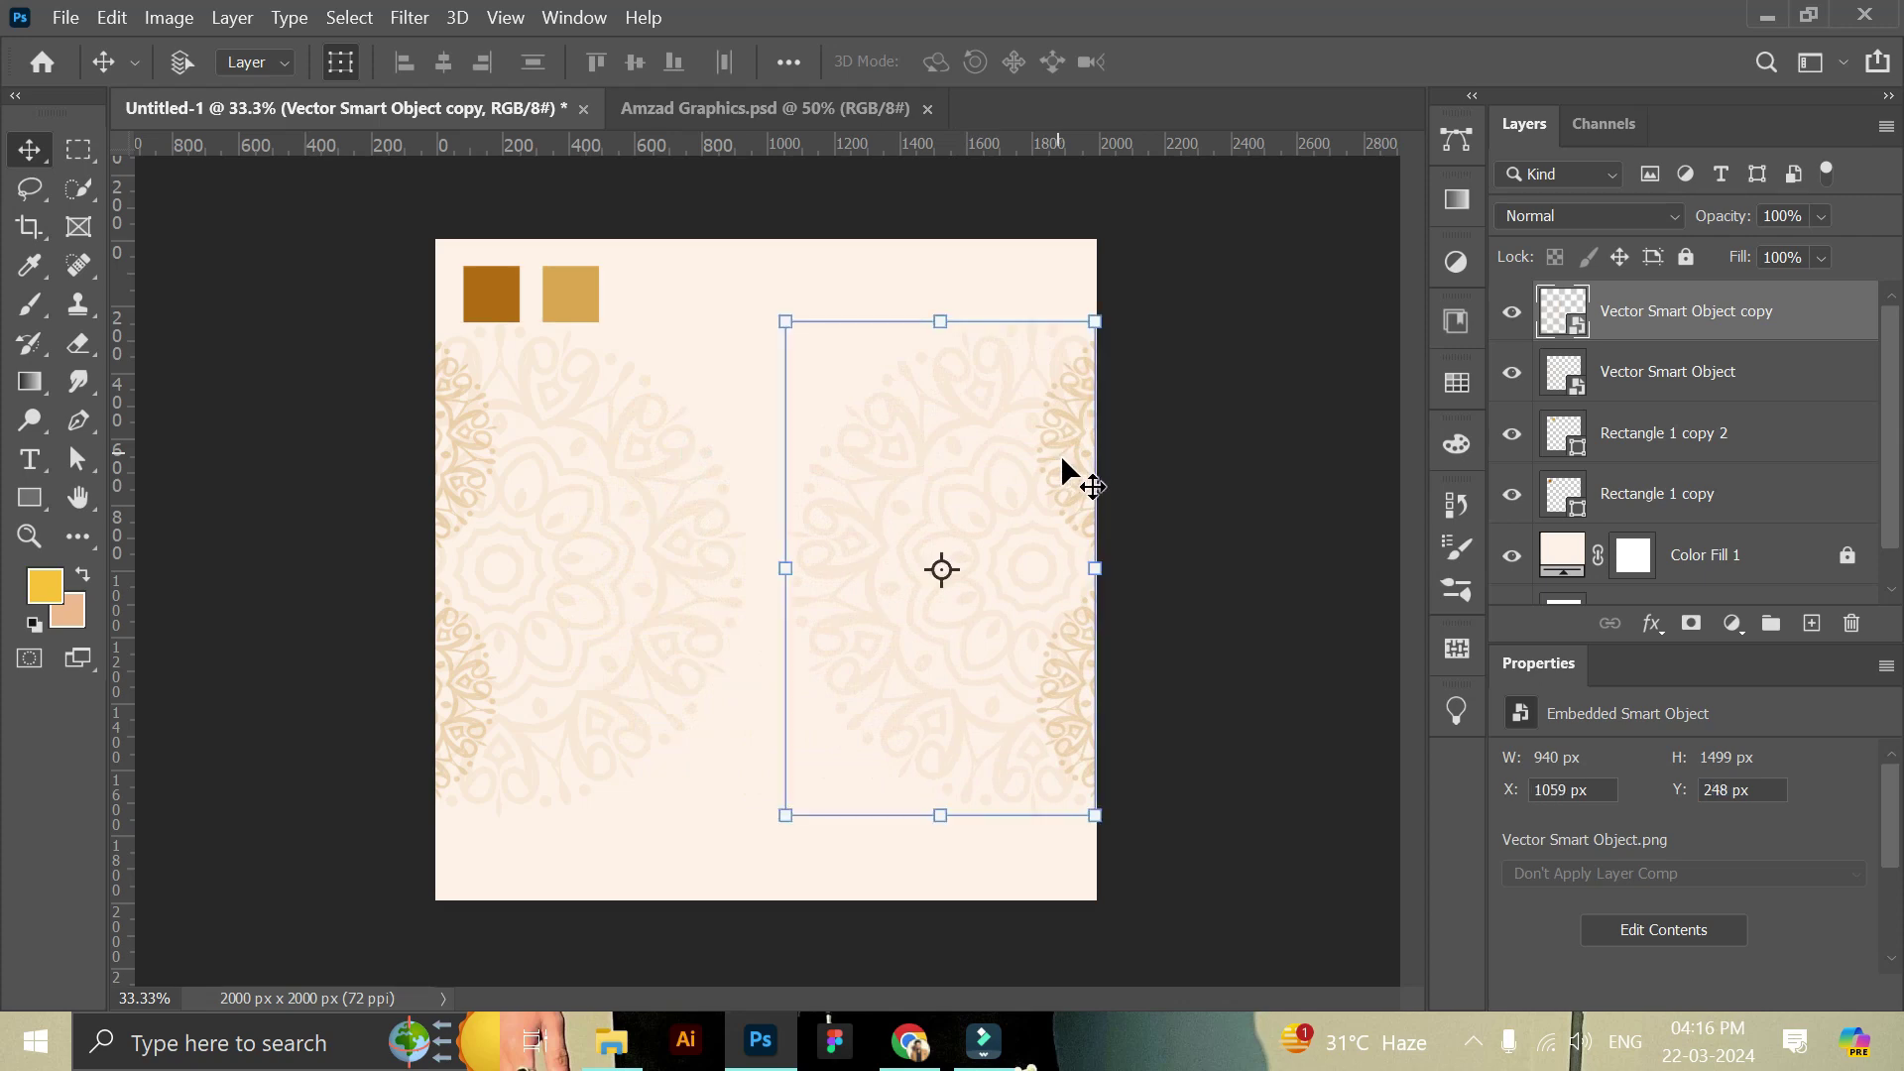
left_click(1247, 511)
Align the two mandala layers on their vertical centres.
left_click(1080, 458)
left_click(1713, 388, "shift")
left_click(628, 66)
left_click(1247, 521)
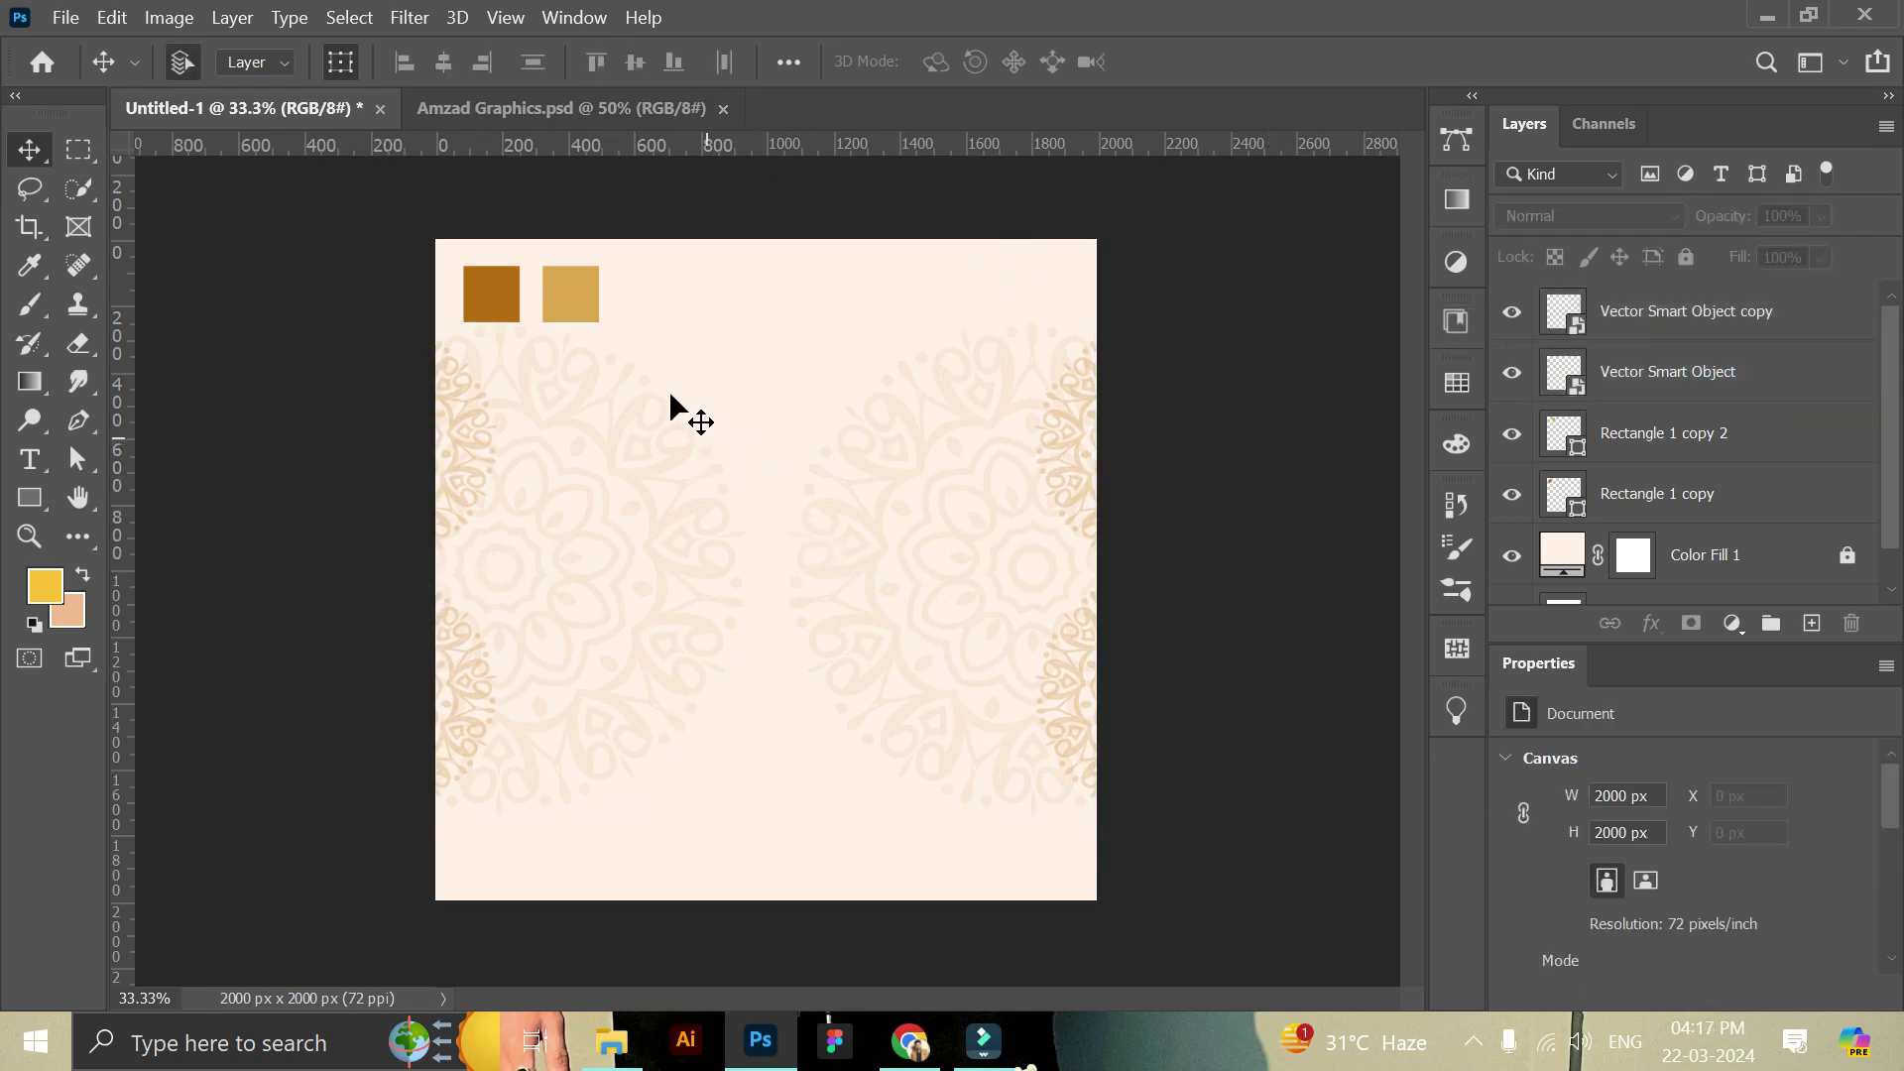
Copy the crescent-lantern Elements layer from Amzad Graphics and centre it near the canvas top.
left_click(550, 107)
mouse_move(1012, 446)
left_mouse_down()
mouse_move(466, 113)
mouse_move(785, 498)
mouse_move(788, 448)
left_mouse_up()
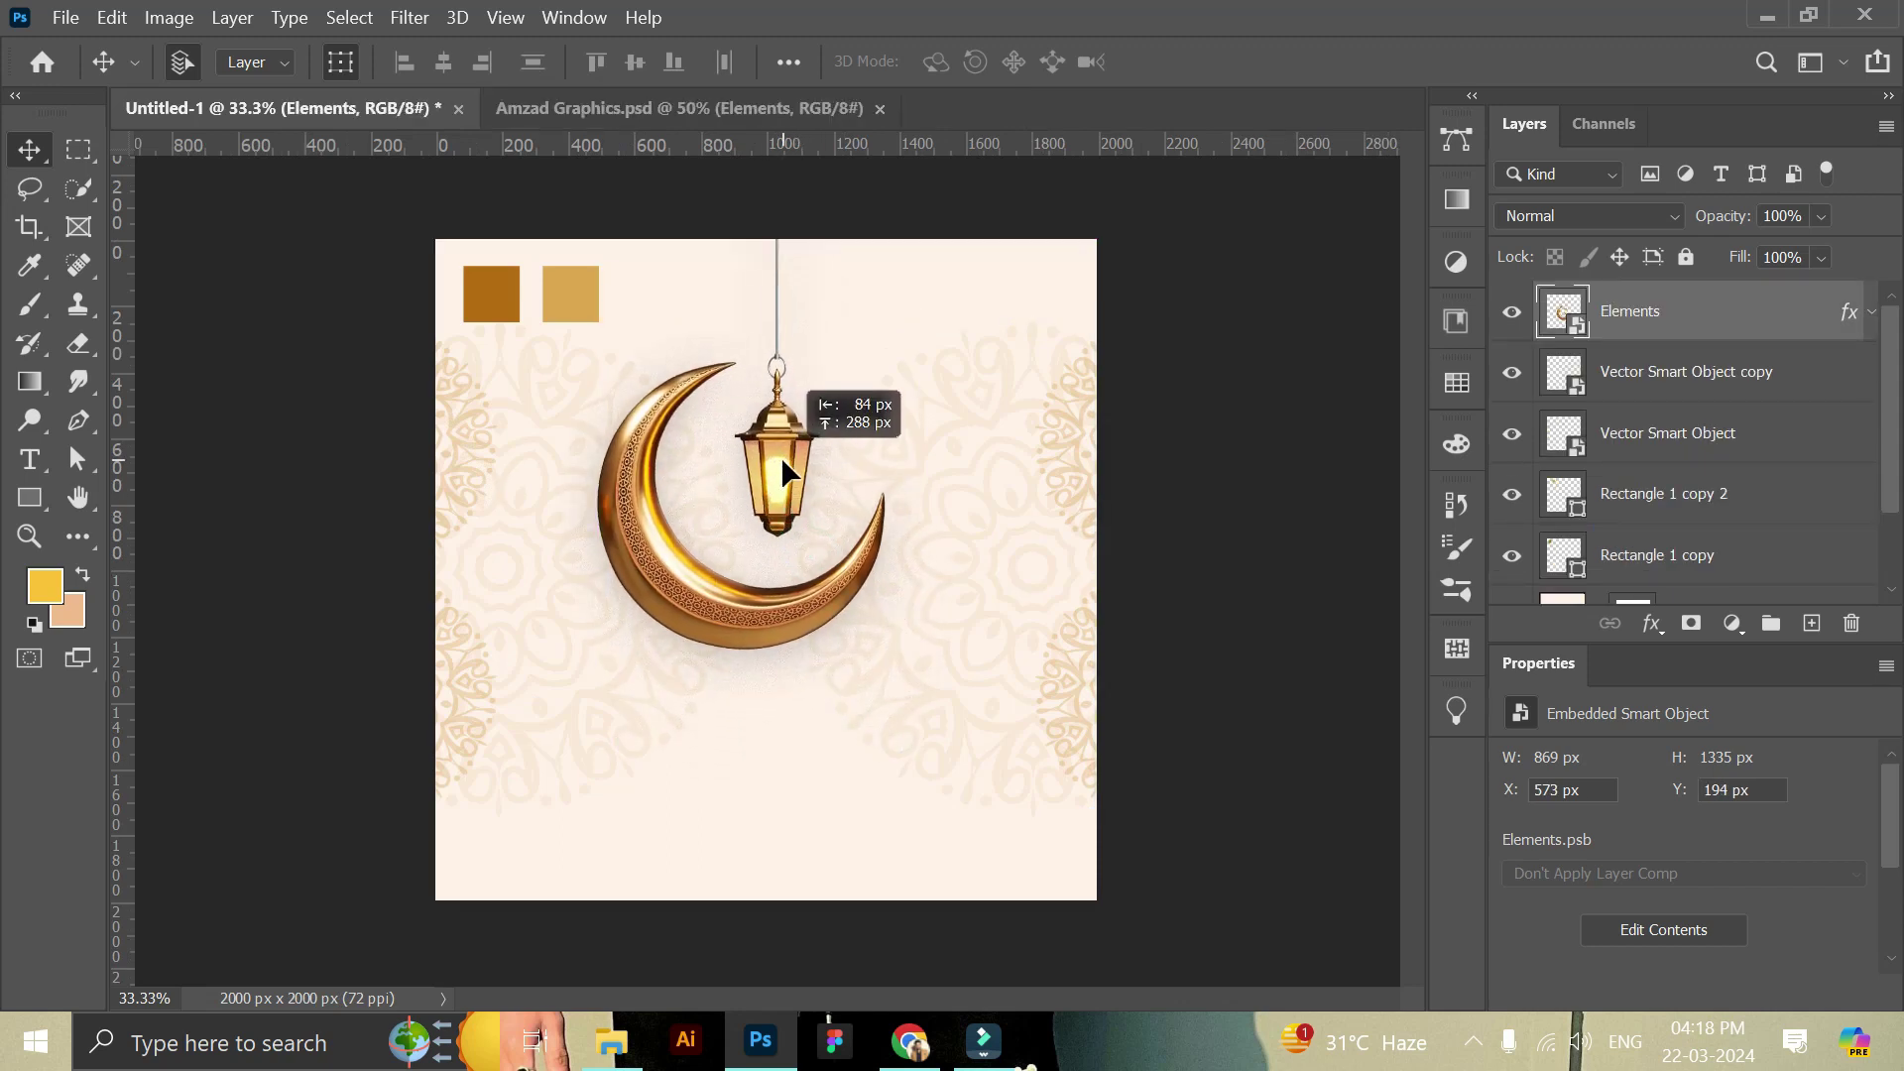
left_click_drag(786, 449, 803, 464)
left_click(1266, 600)
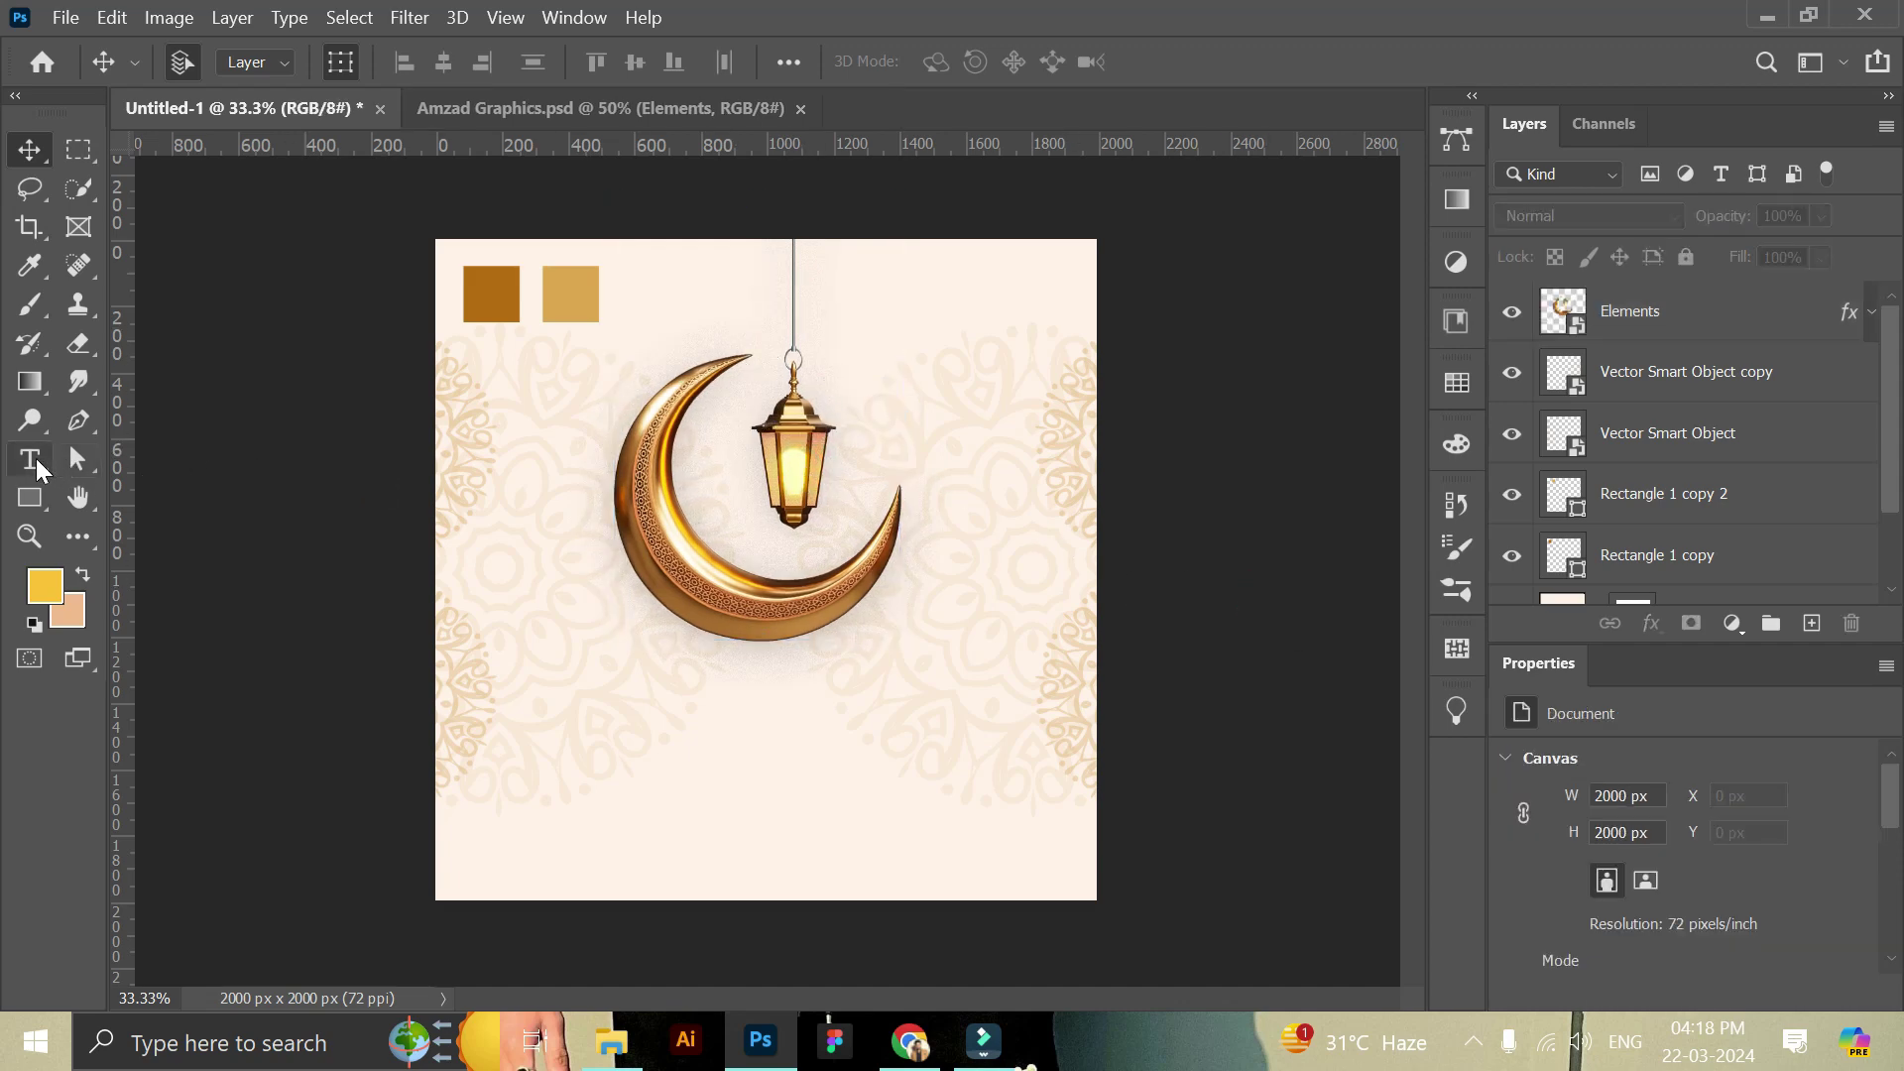
Type the title EID-AL-FITR on a new text layer below the crescent.
left_click(36, 463)
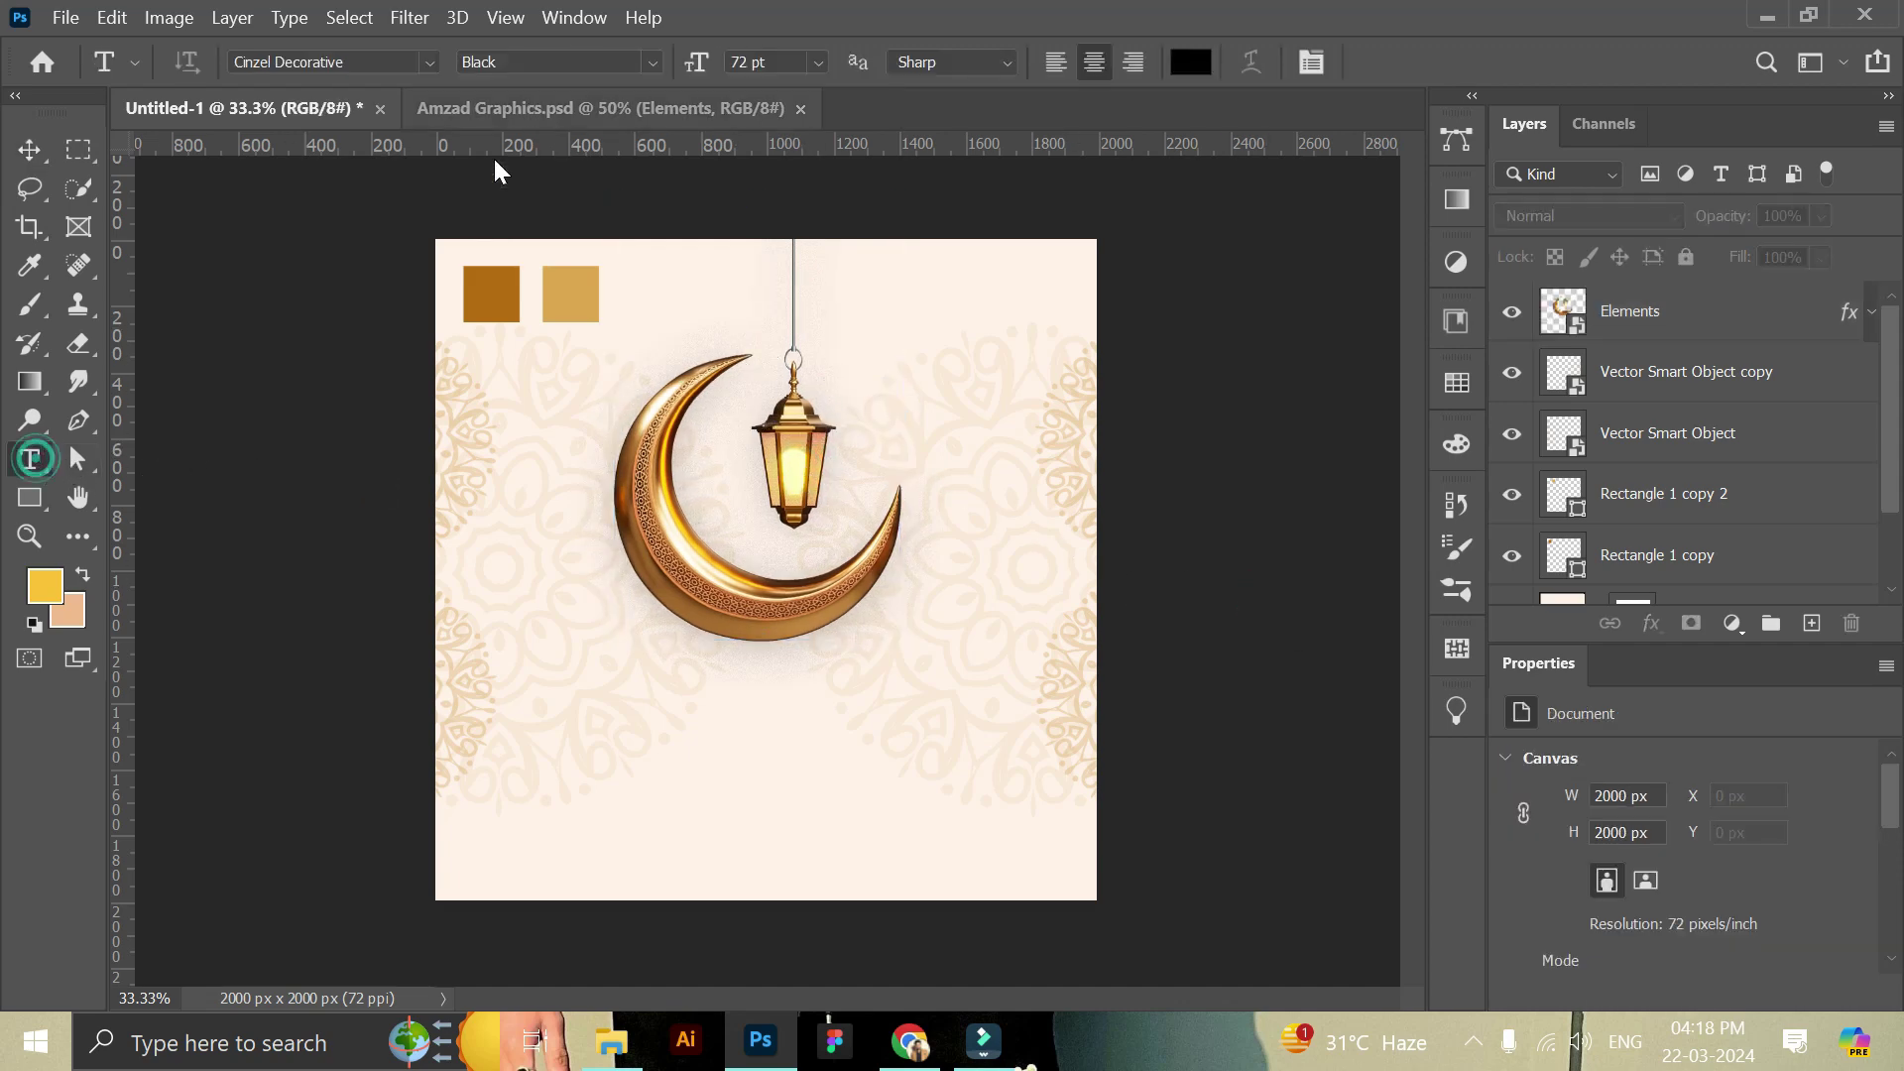
left_click(613, 692)
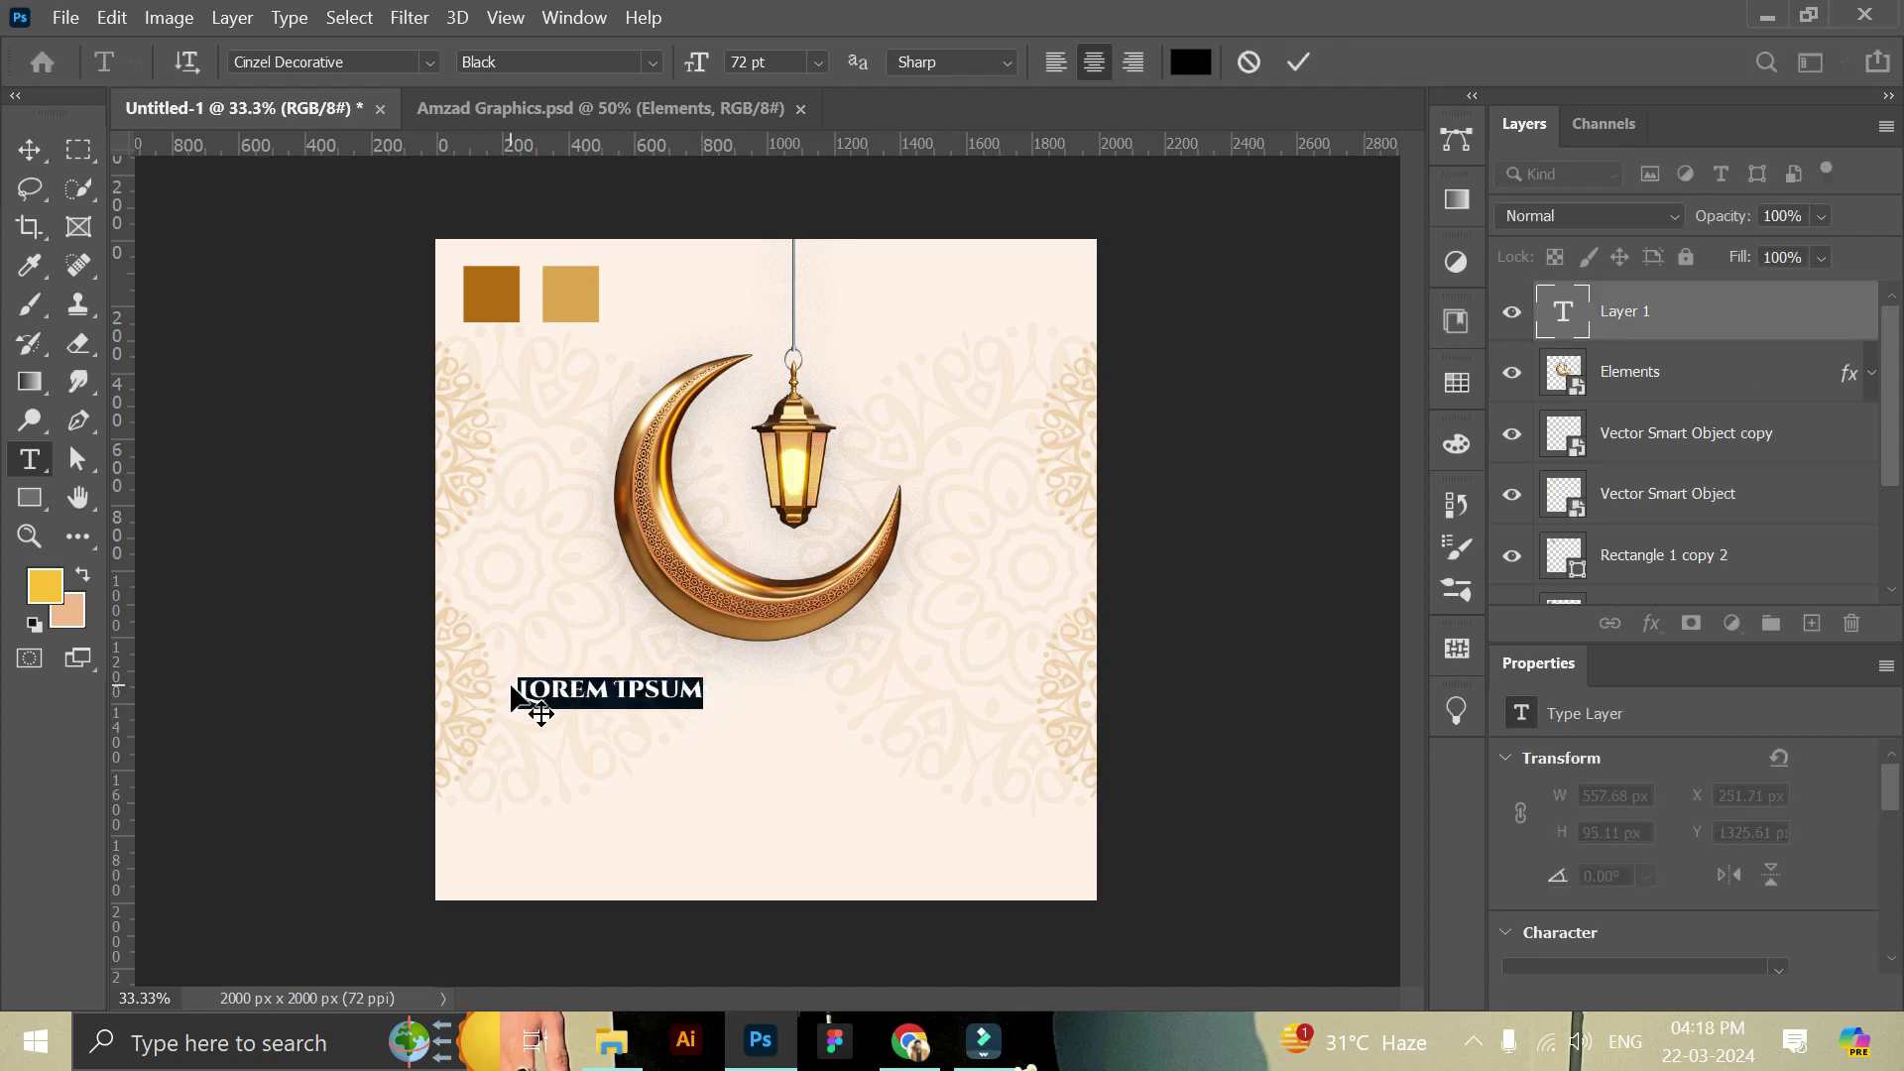
key("BackSpace")
type("EID ")
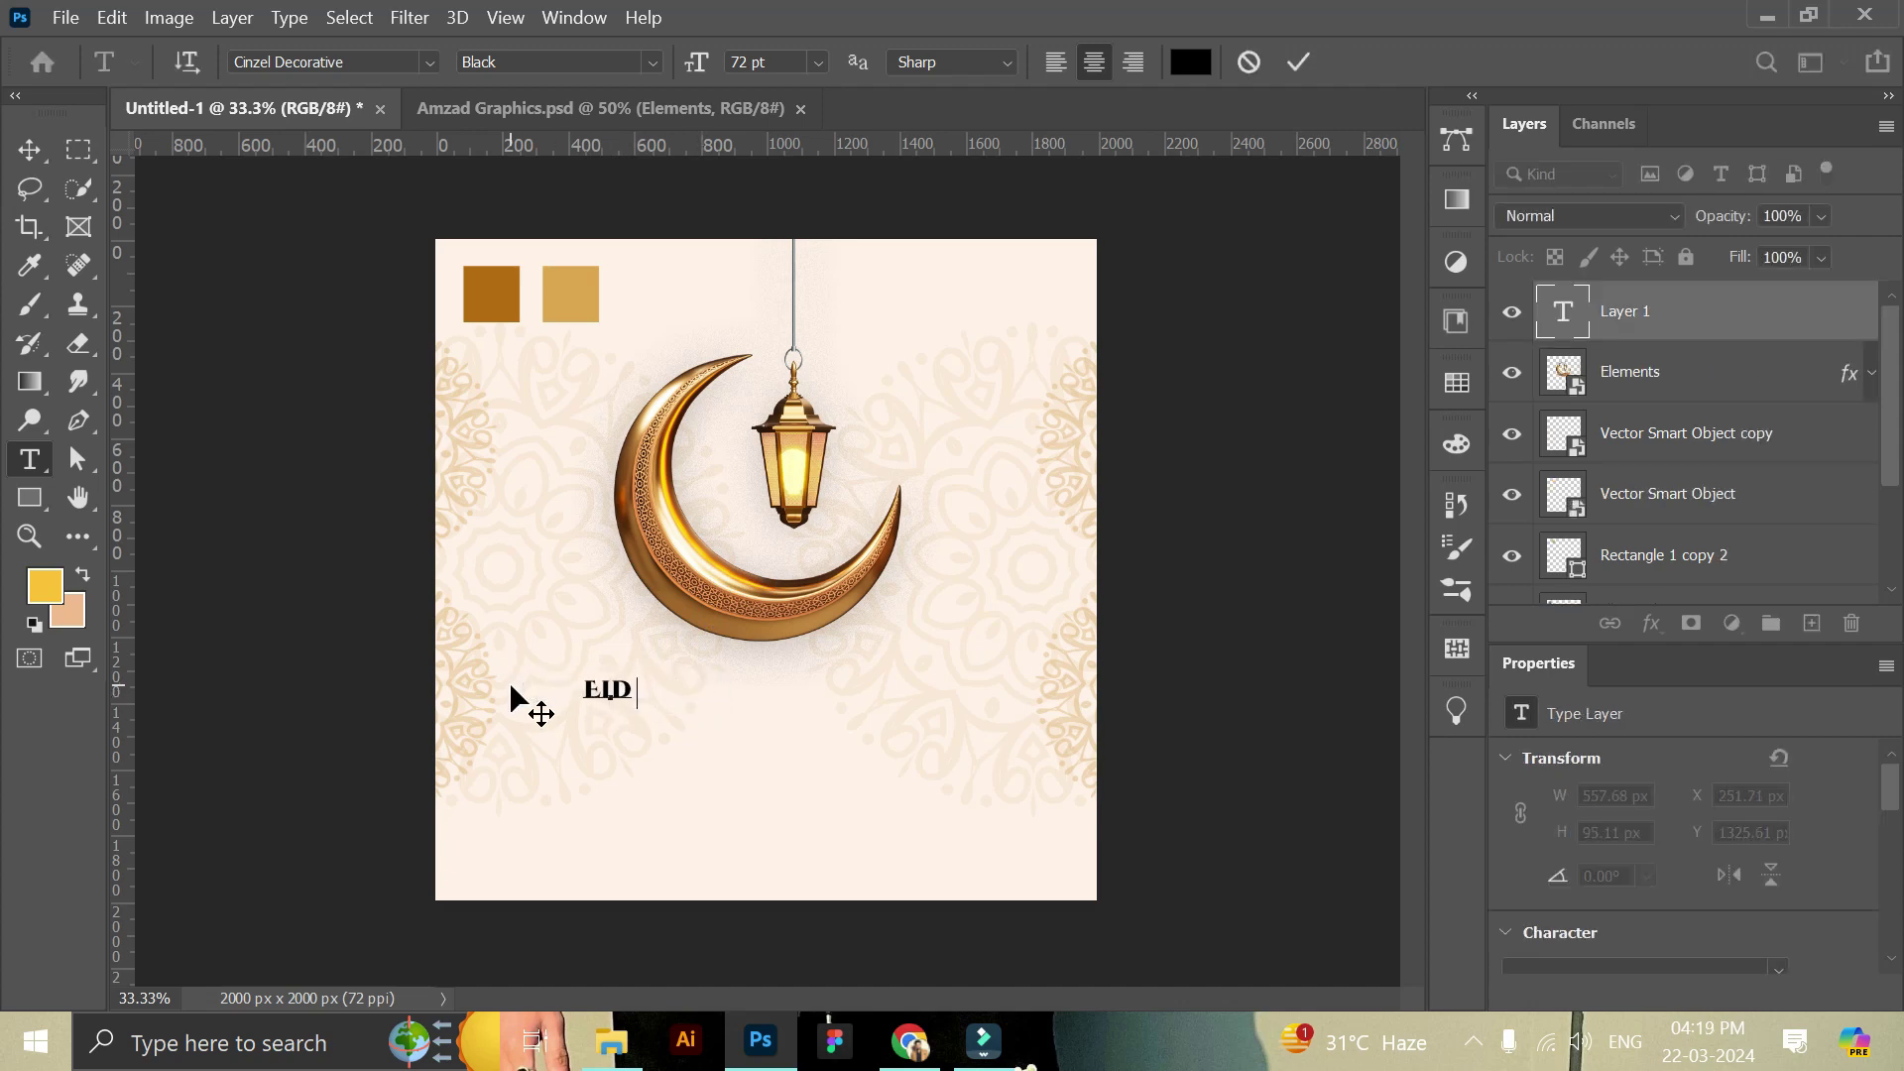
type("- AL- FITER")
key("BackSpace")
key("BackSpace")
type("R")
left_click(421, 823)
Scale the title up to about 228%, reaching 163.98 pt.
left_click(21, 159)
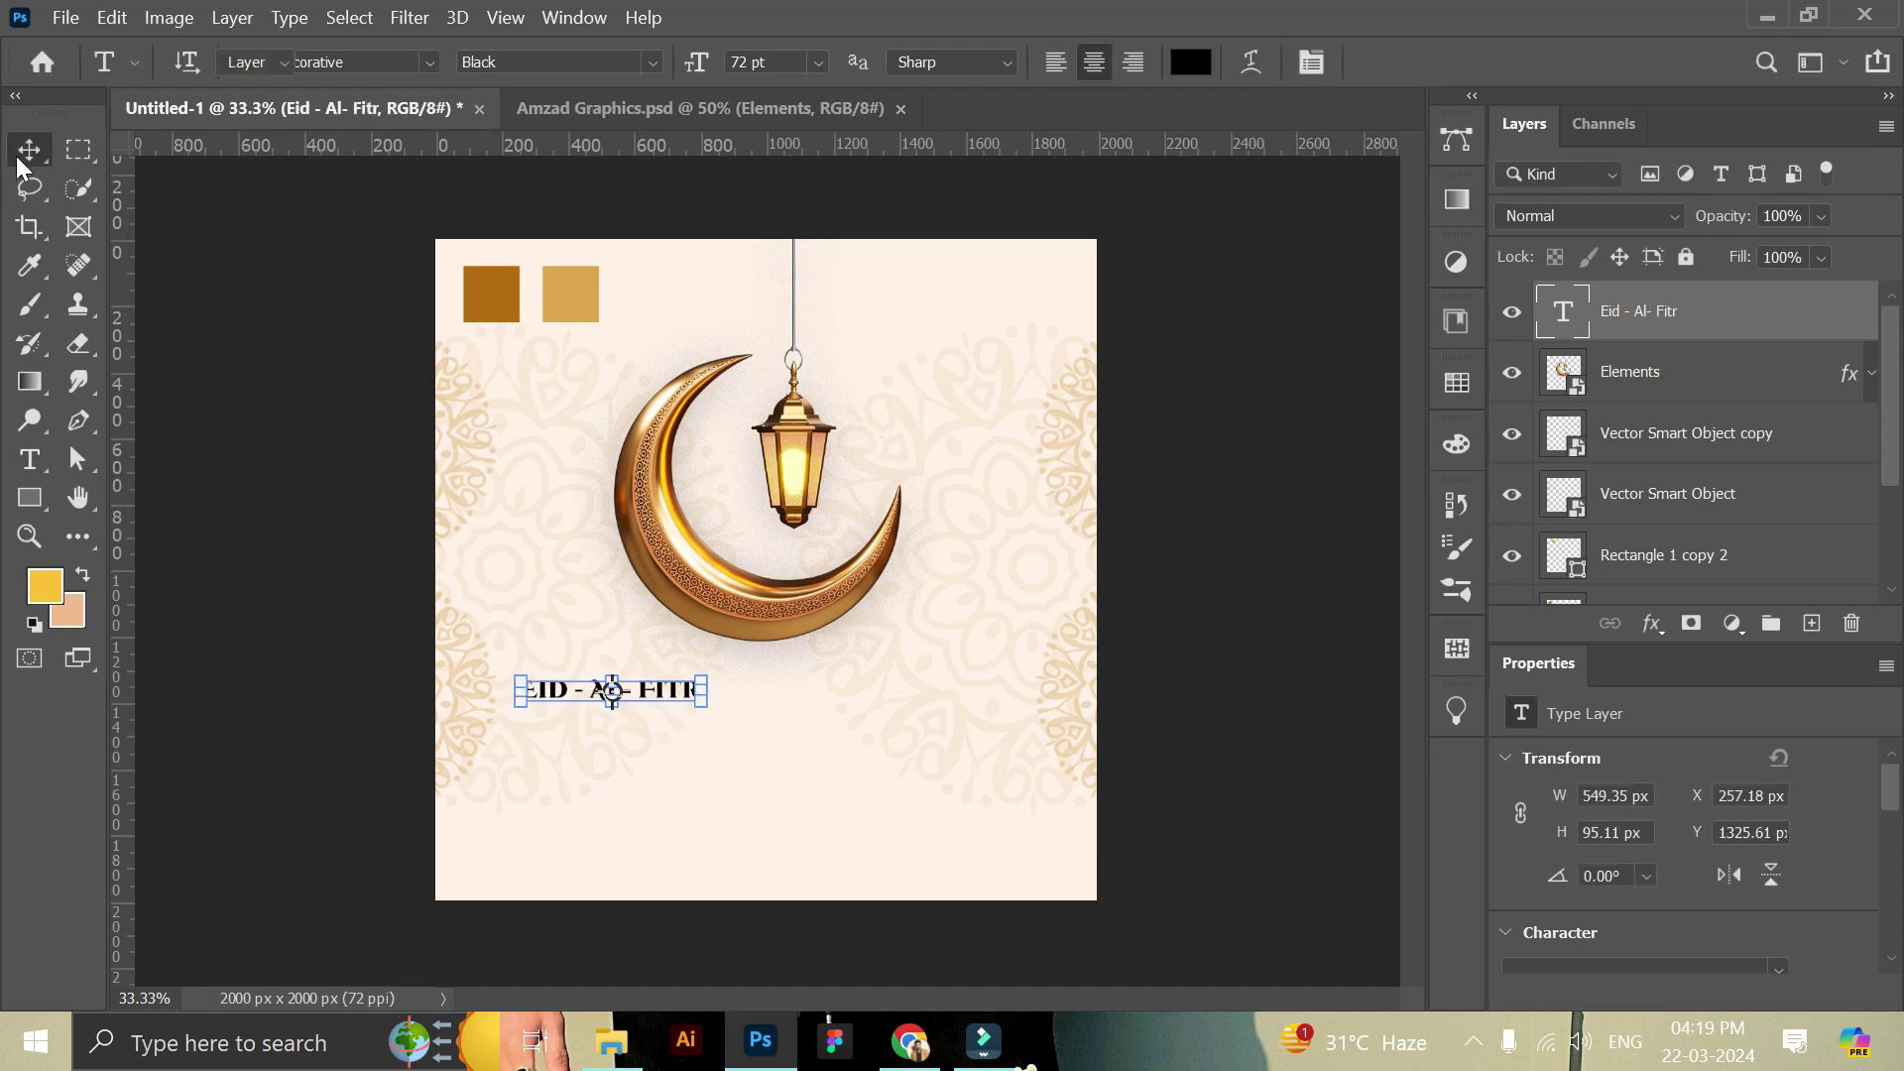
mouse_move(707, 705)
left_mouse_down()
mouse_move(934, 747)
mouse_move(869, 712)
left_mouse_up()
left_click(1401, 63)
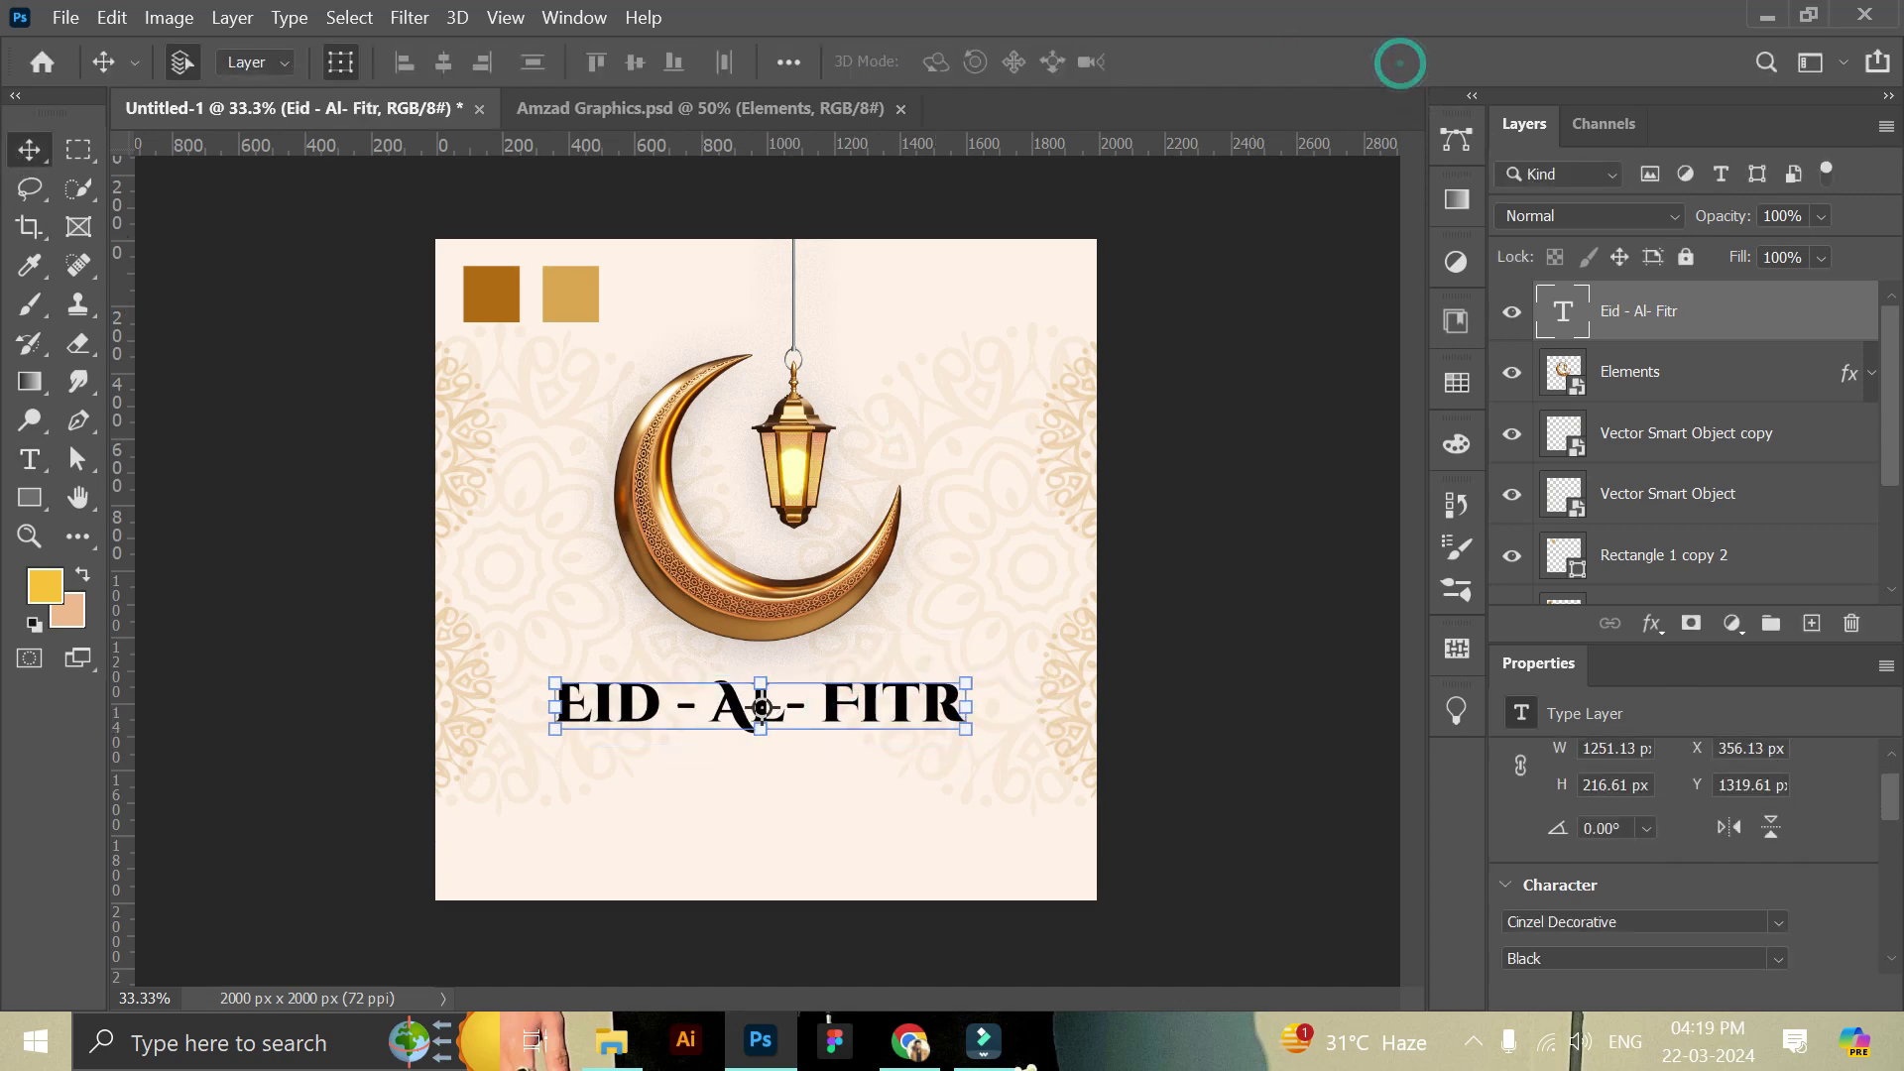
scroll(1771, 878, "down", 3)
Remove the stray spaces around the hyphens and centre the title under the crescent.
double_click(828, 719)
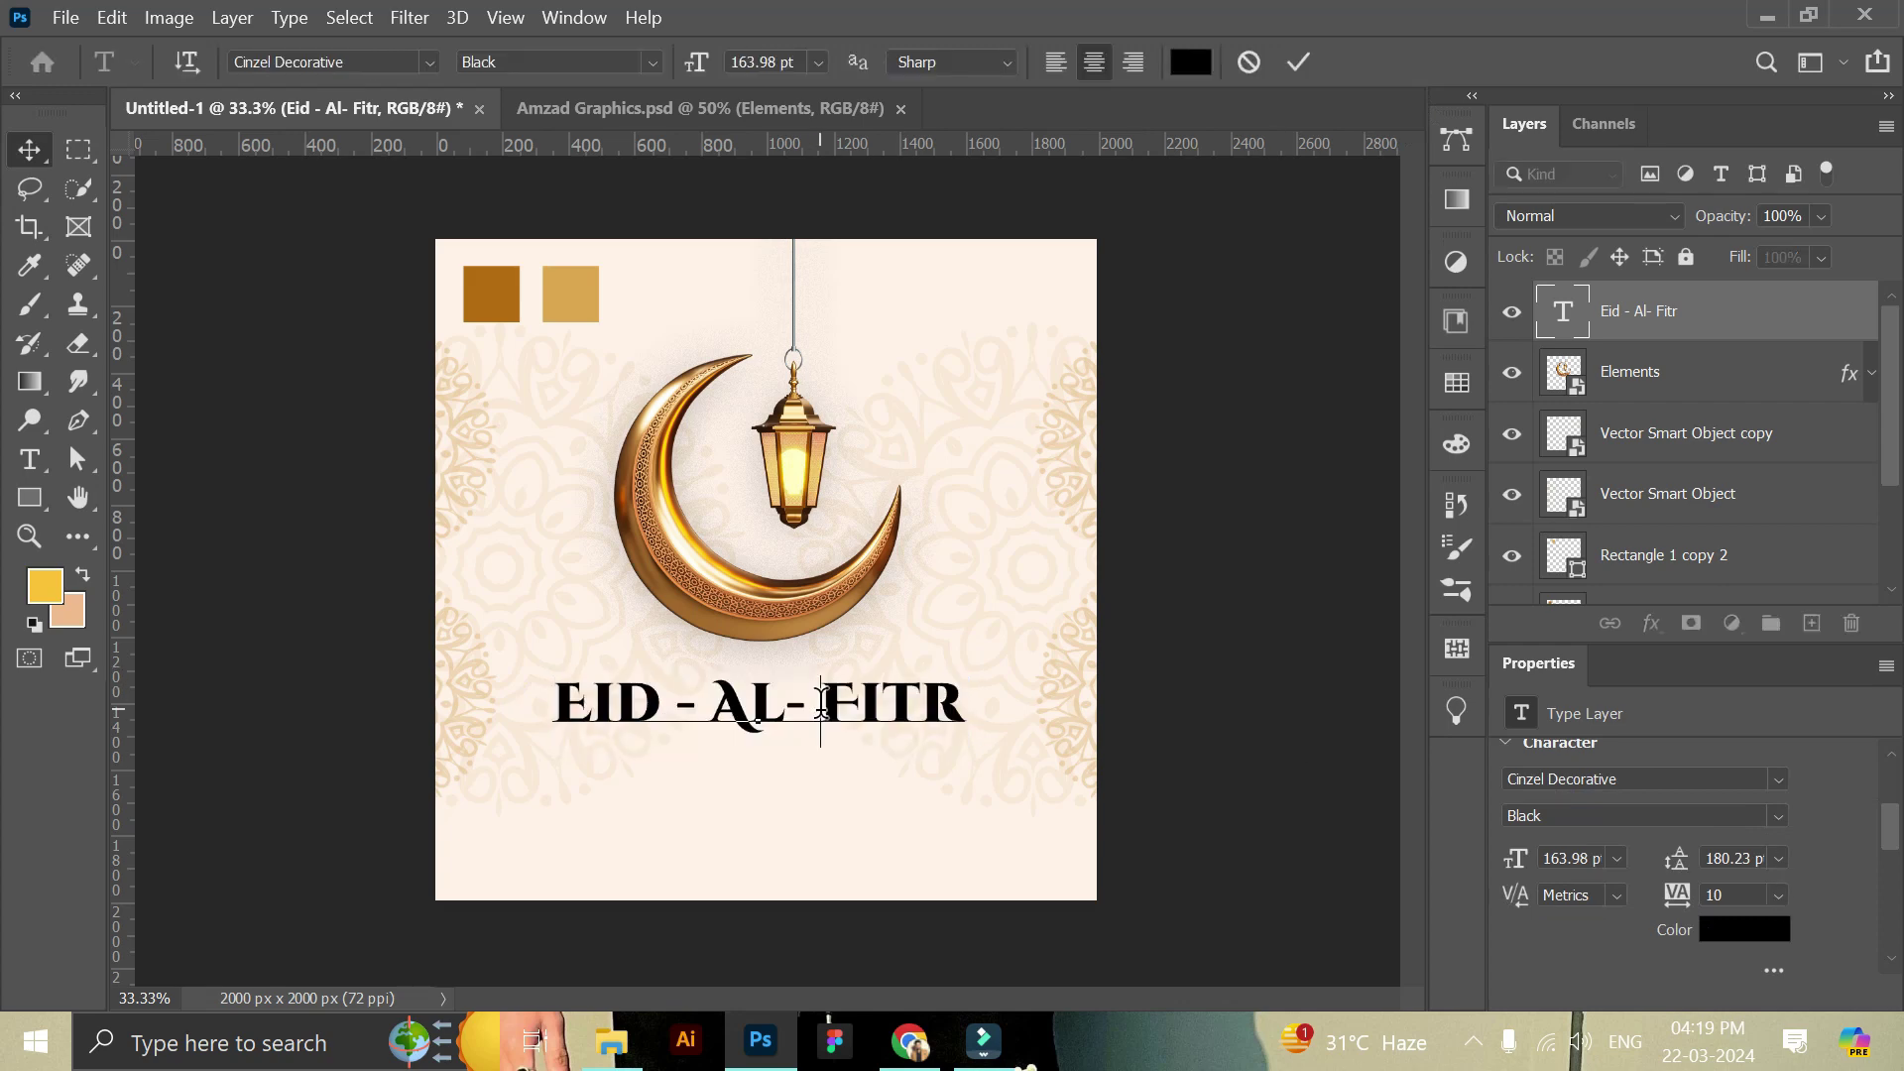
key("BackSpace")
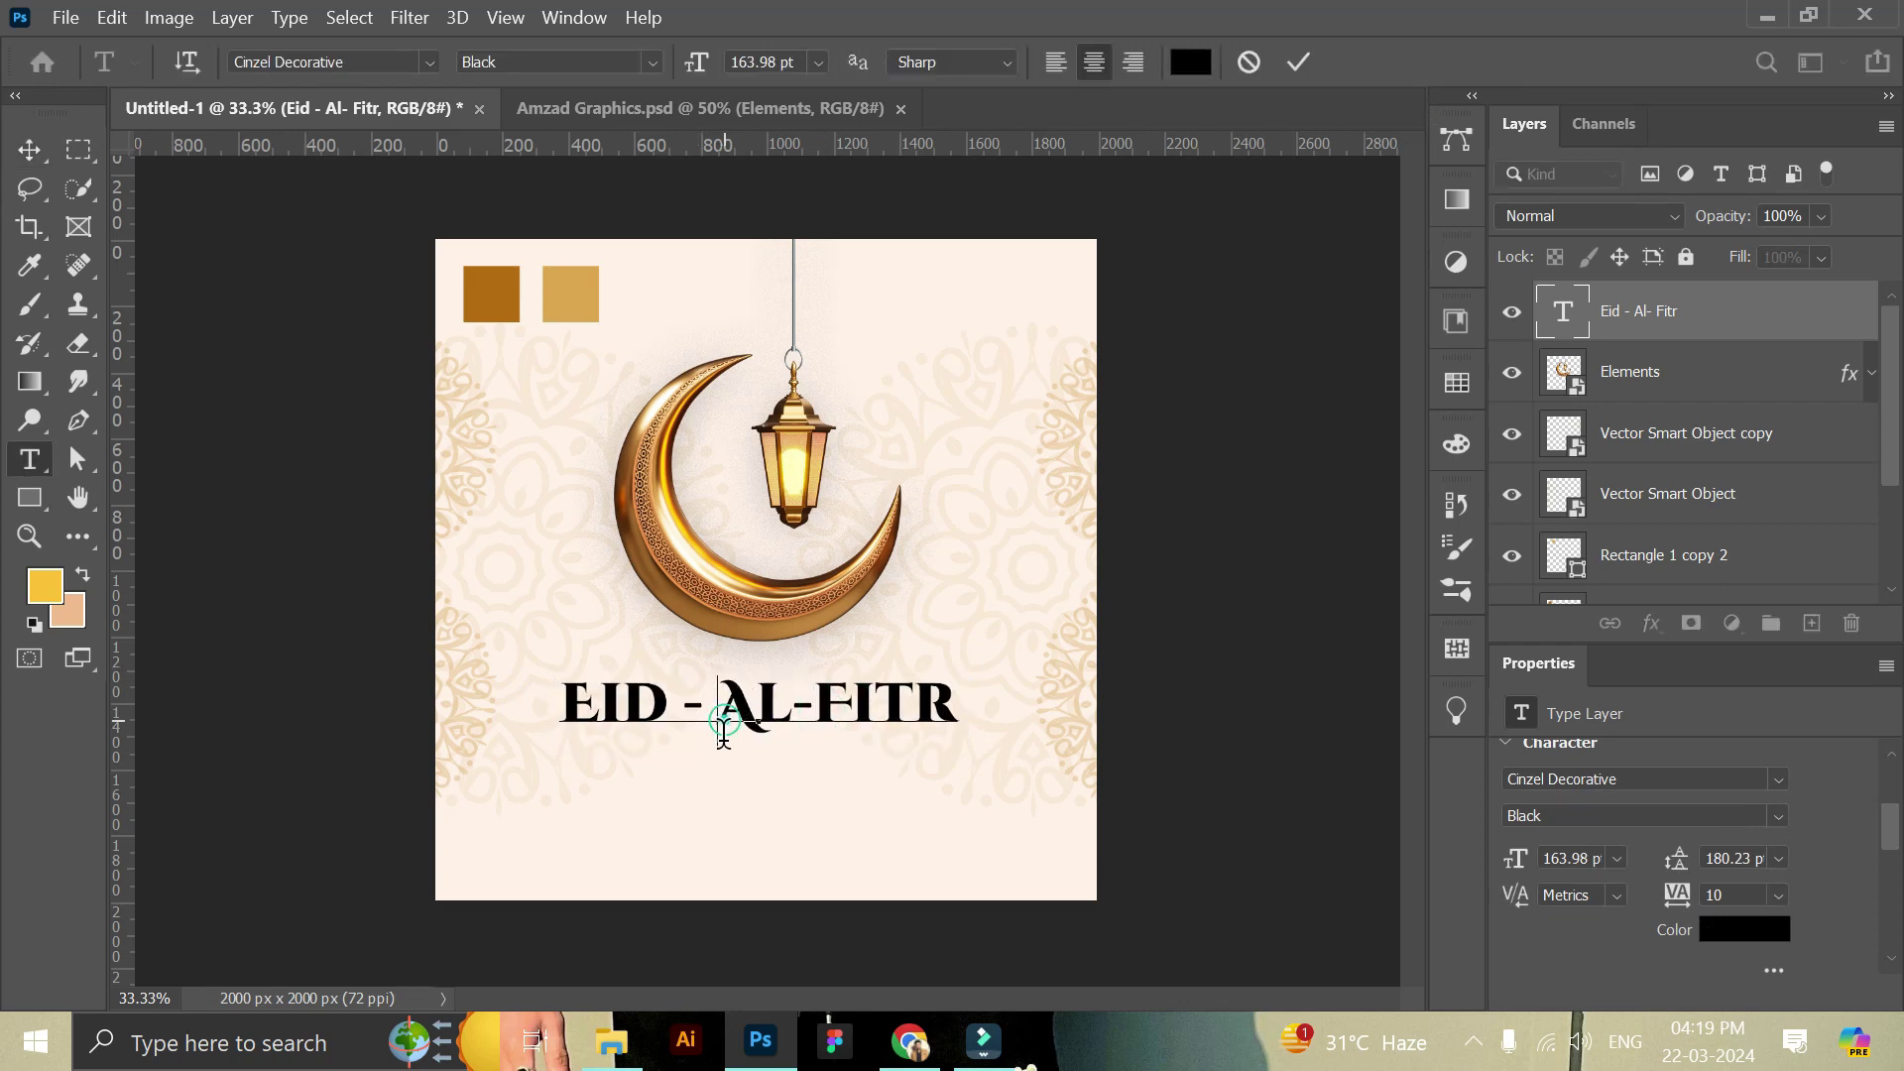
key("BackSpace")
key("Left")
key("BackSpace")
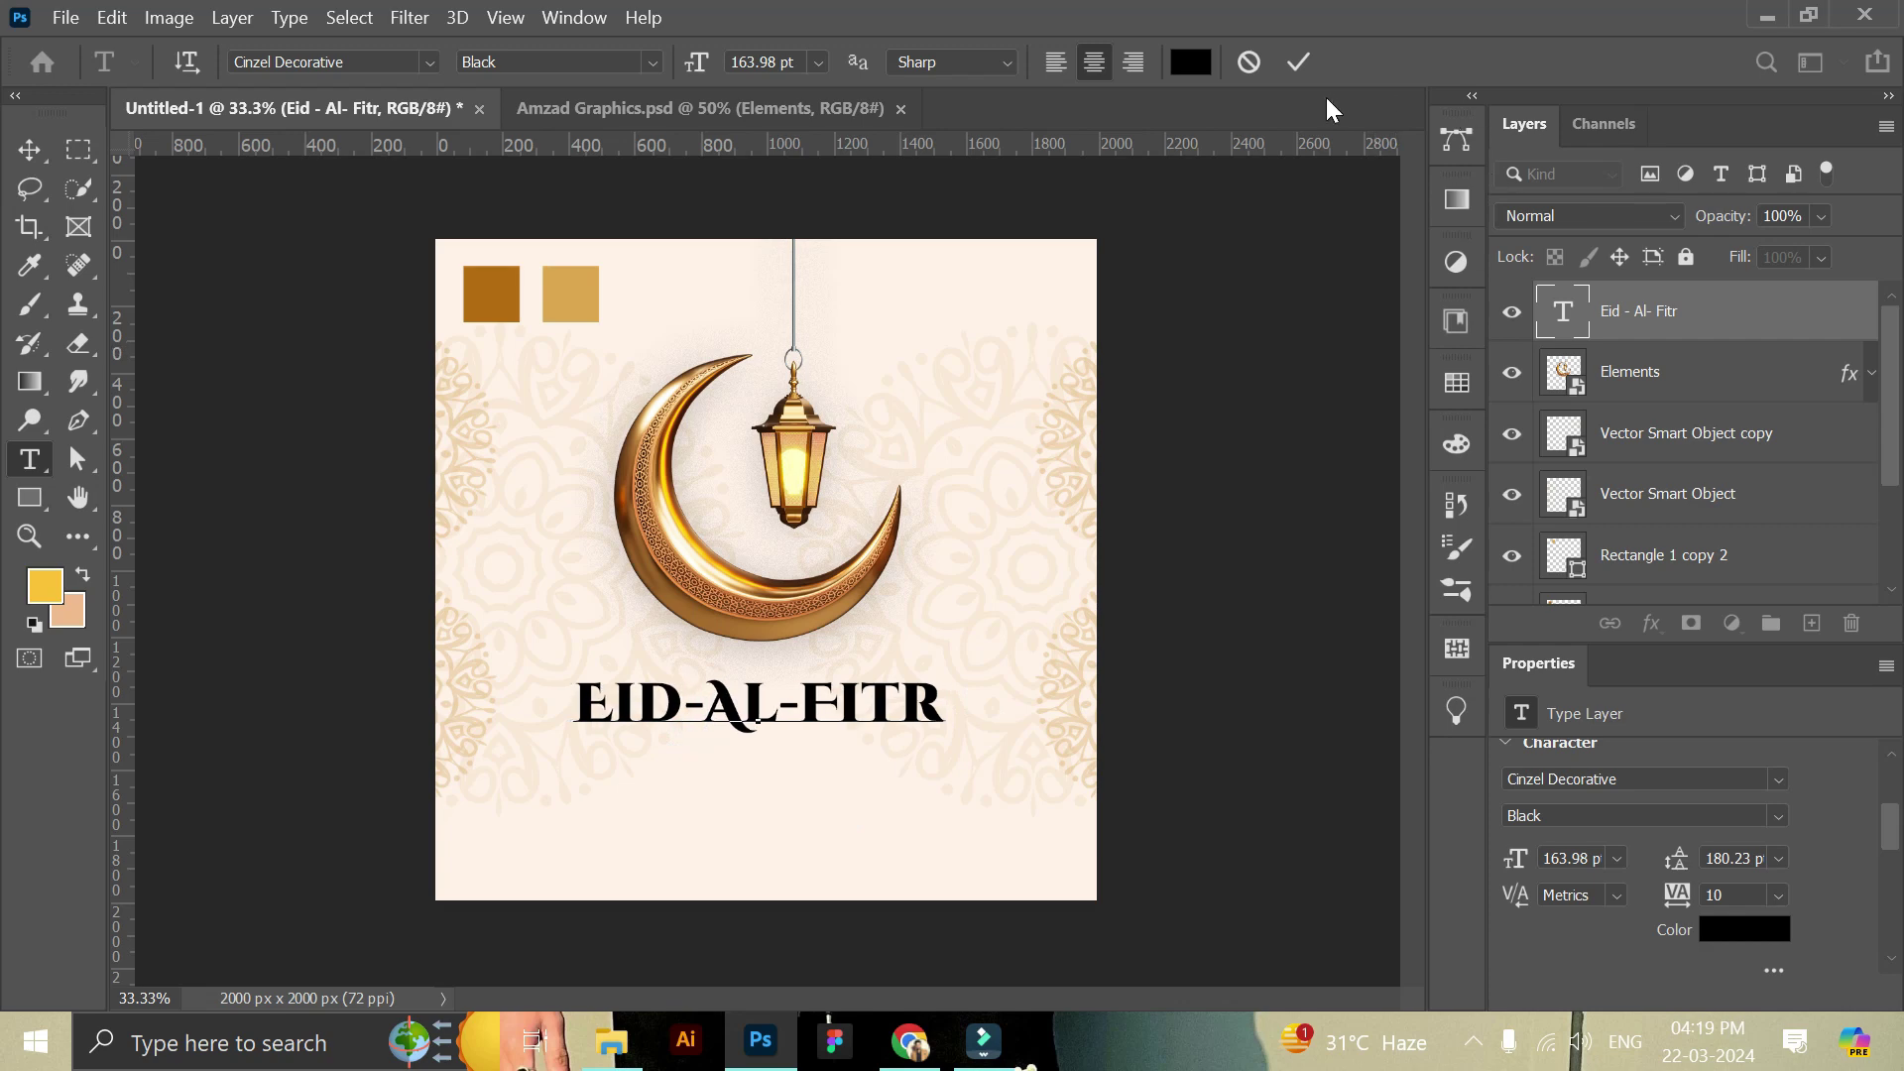
key("ctrl+Return")
left_click_drag(859, 713, 864, 712)
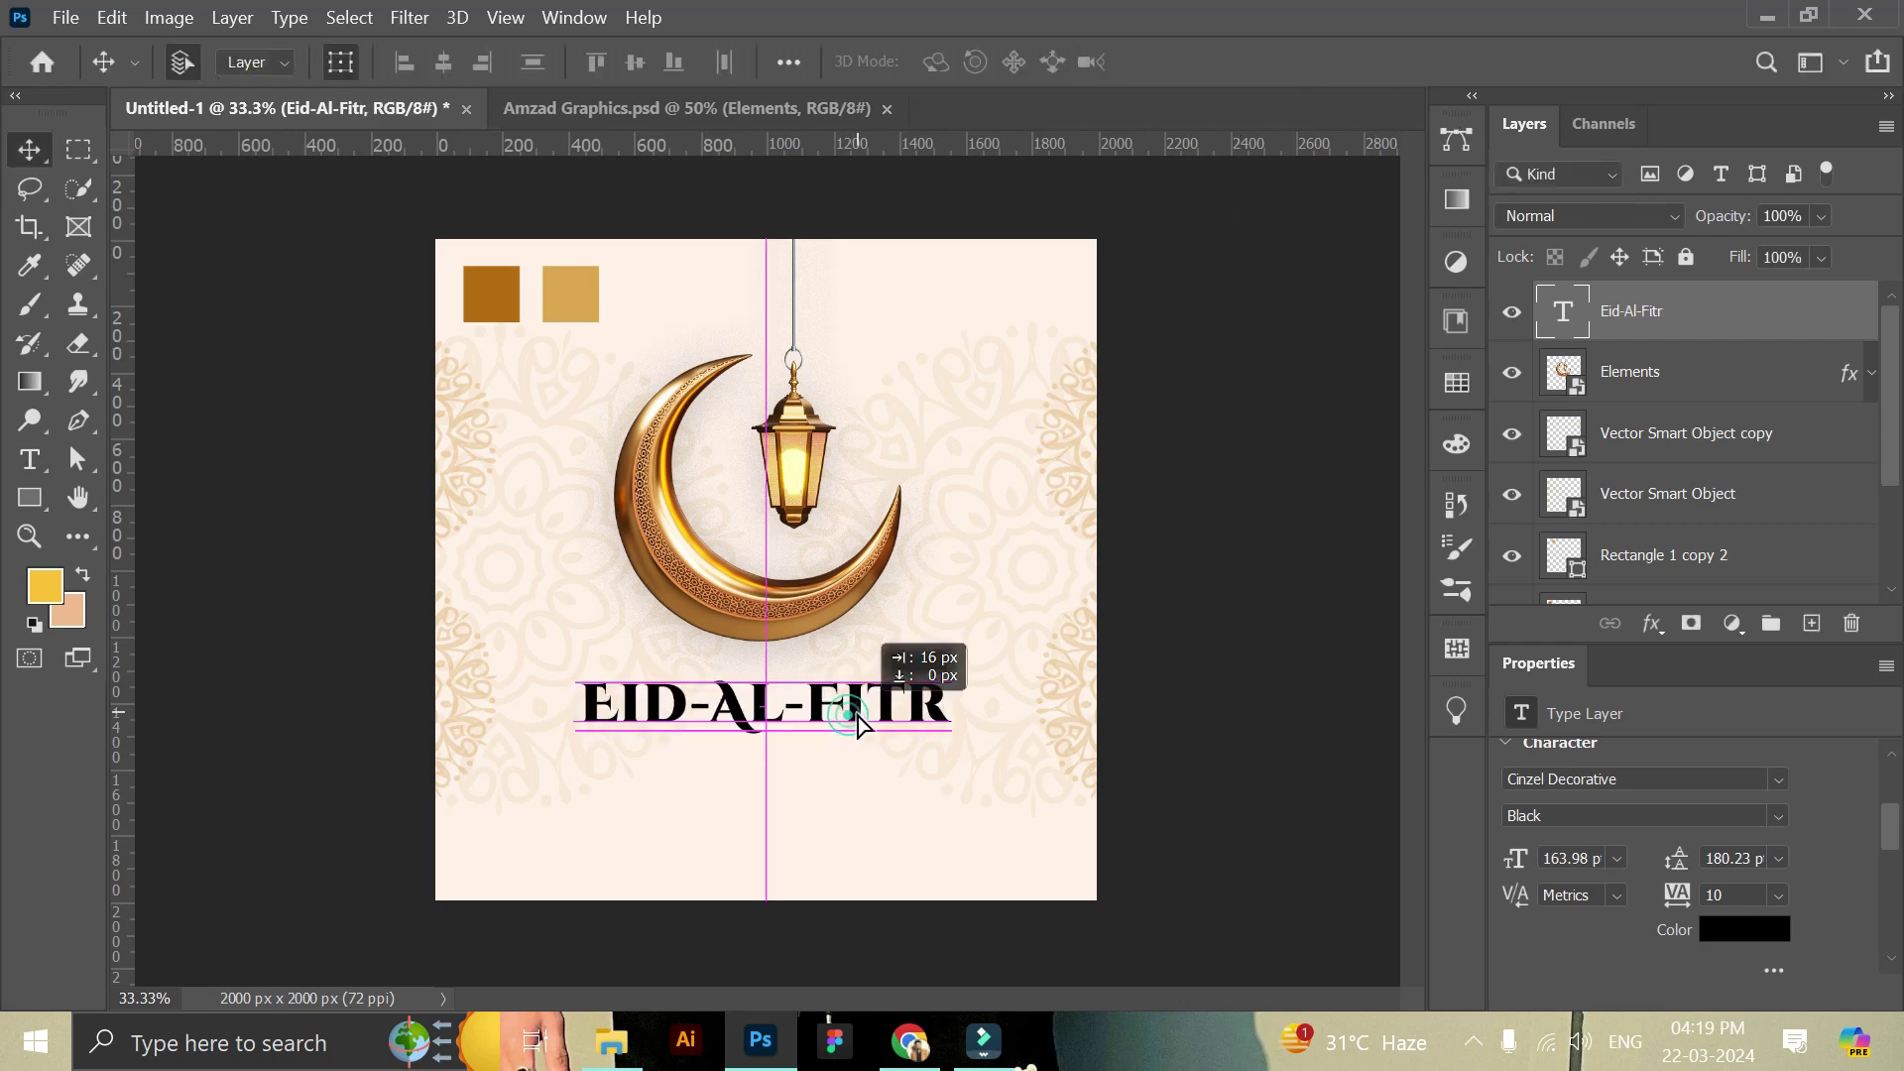
Add a Gradient Overlay effect to the title with its style set to Linear.
left_click(1646, 627)
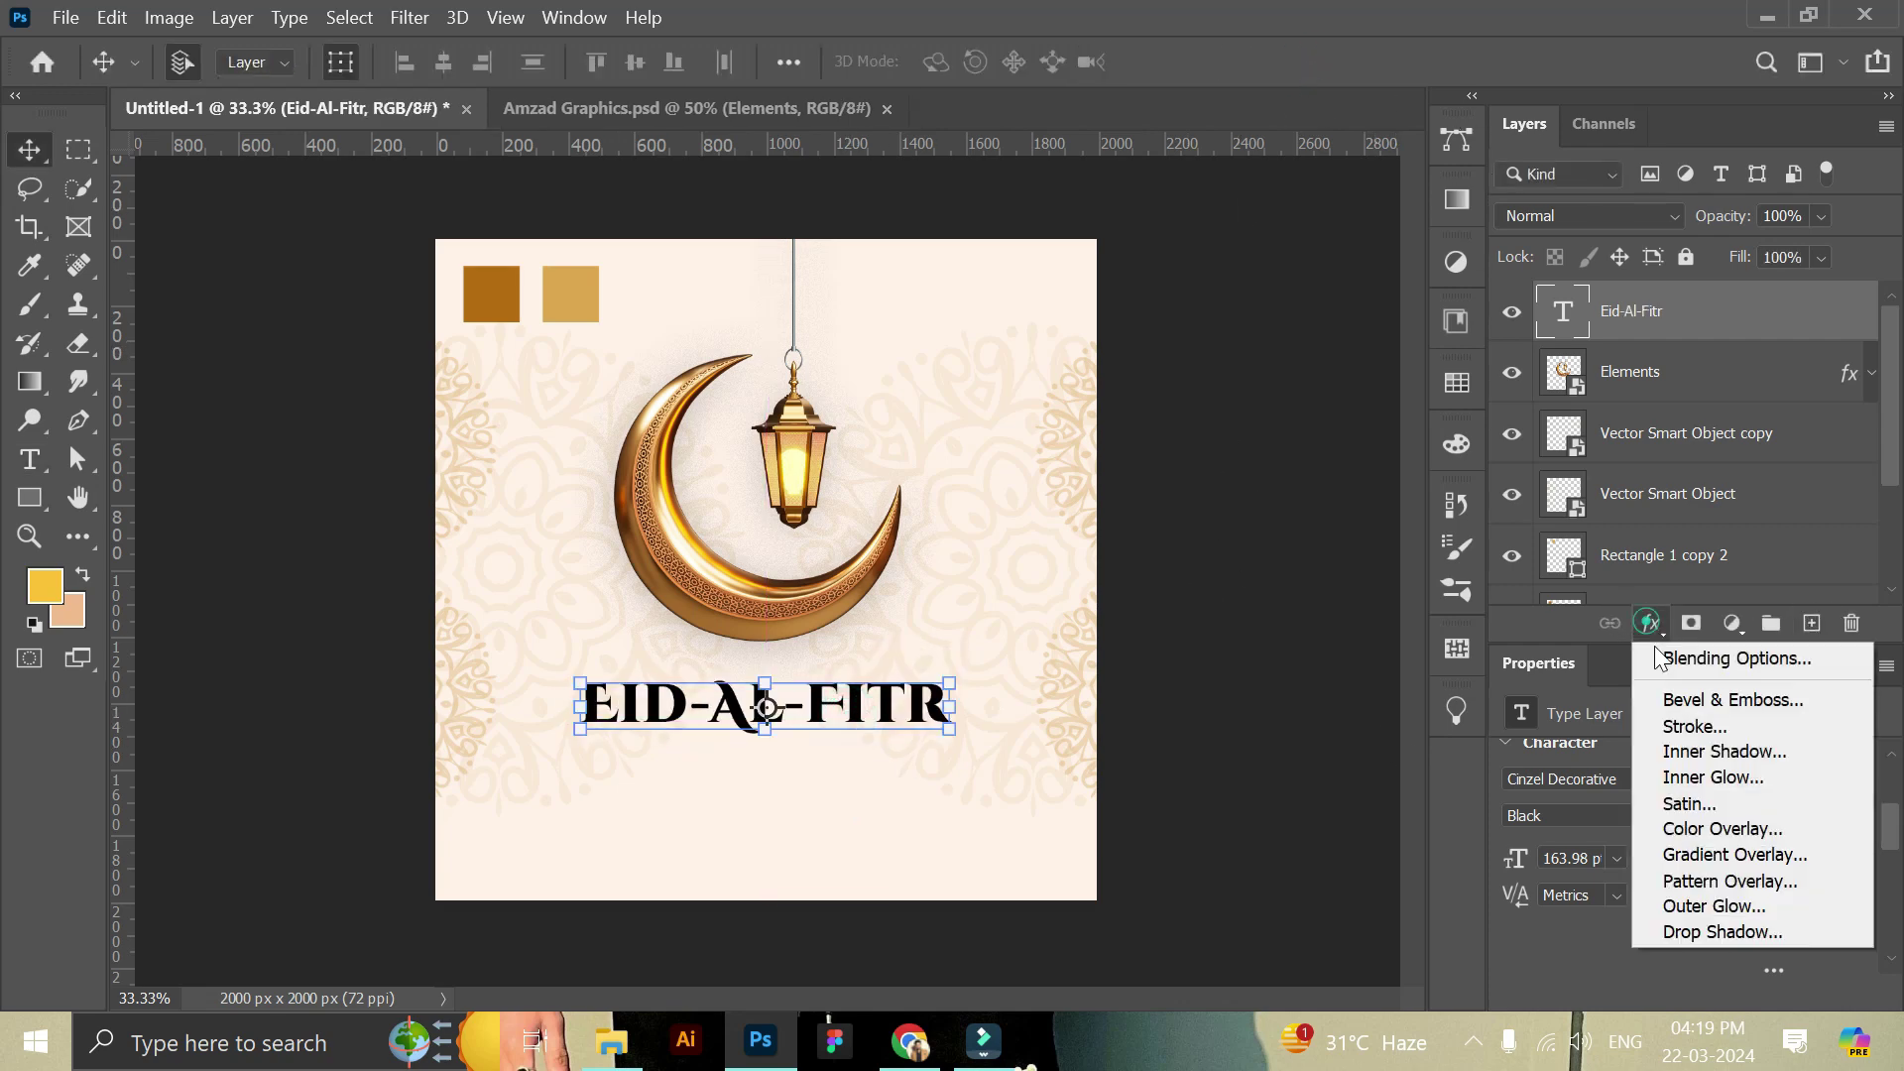
left_click(1683, 855)
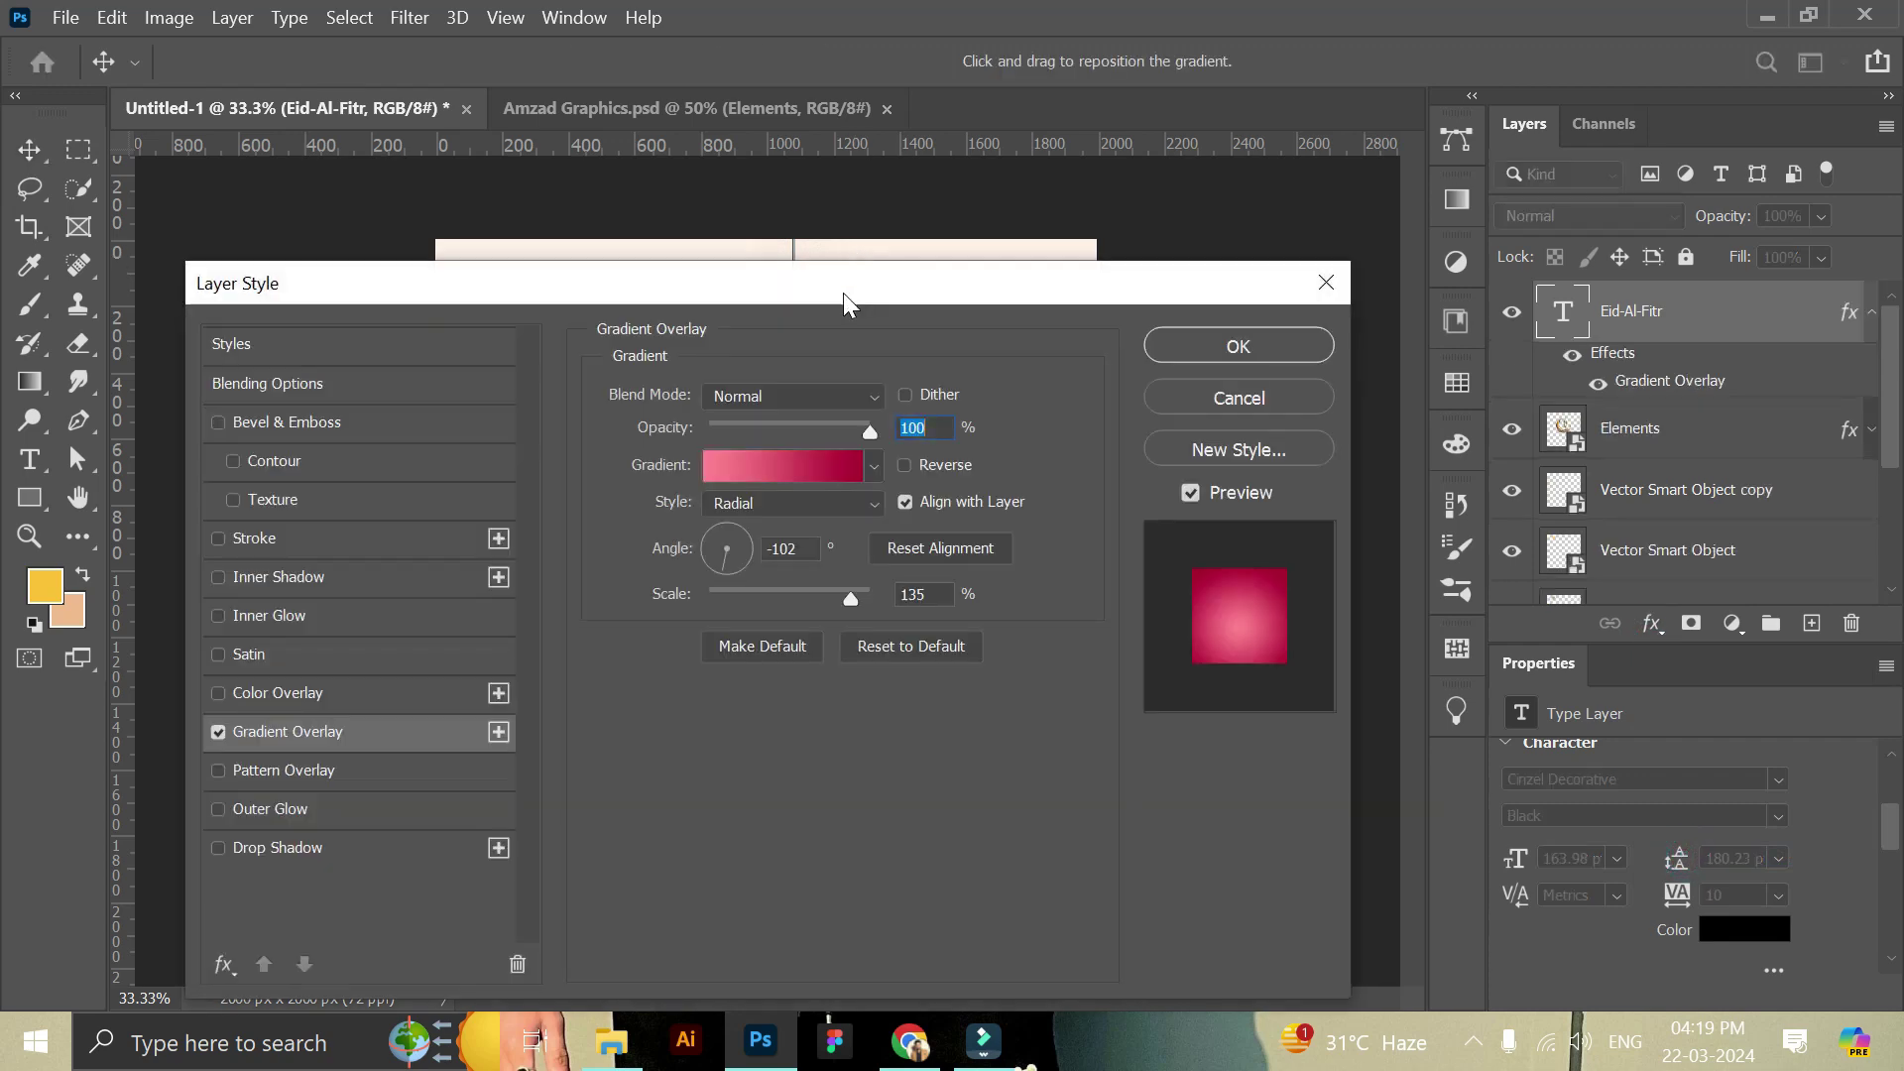
mouse_move(843, 293)
left_mouse_down()
mouse_move(1568, 302)
mouse_move(1751, 365)
left_mouse_up()
left_click(1662, 550)
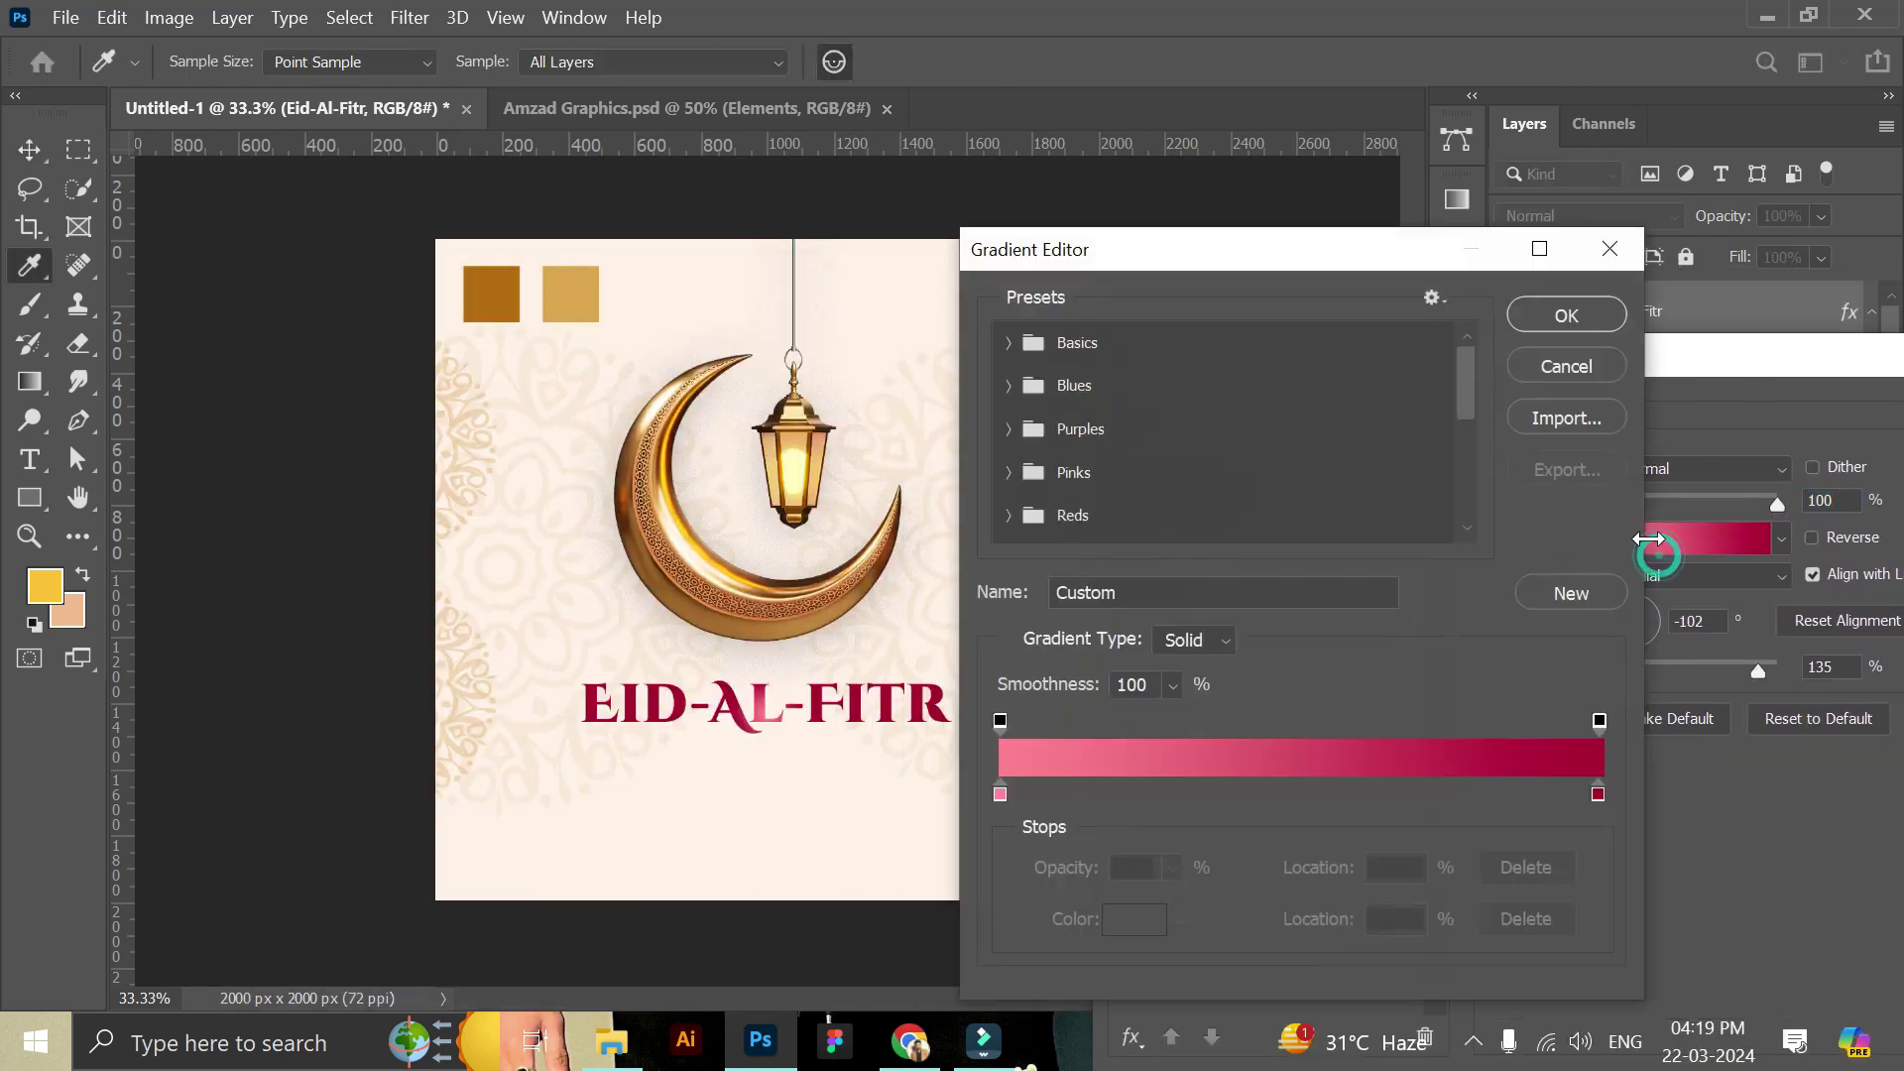
left_click(1577, 382)
left_click(1733, 571)
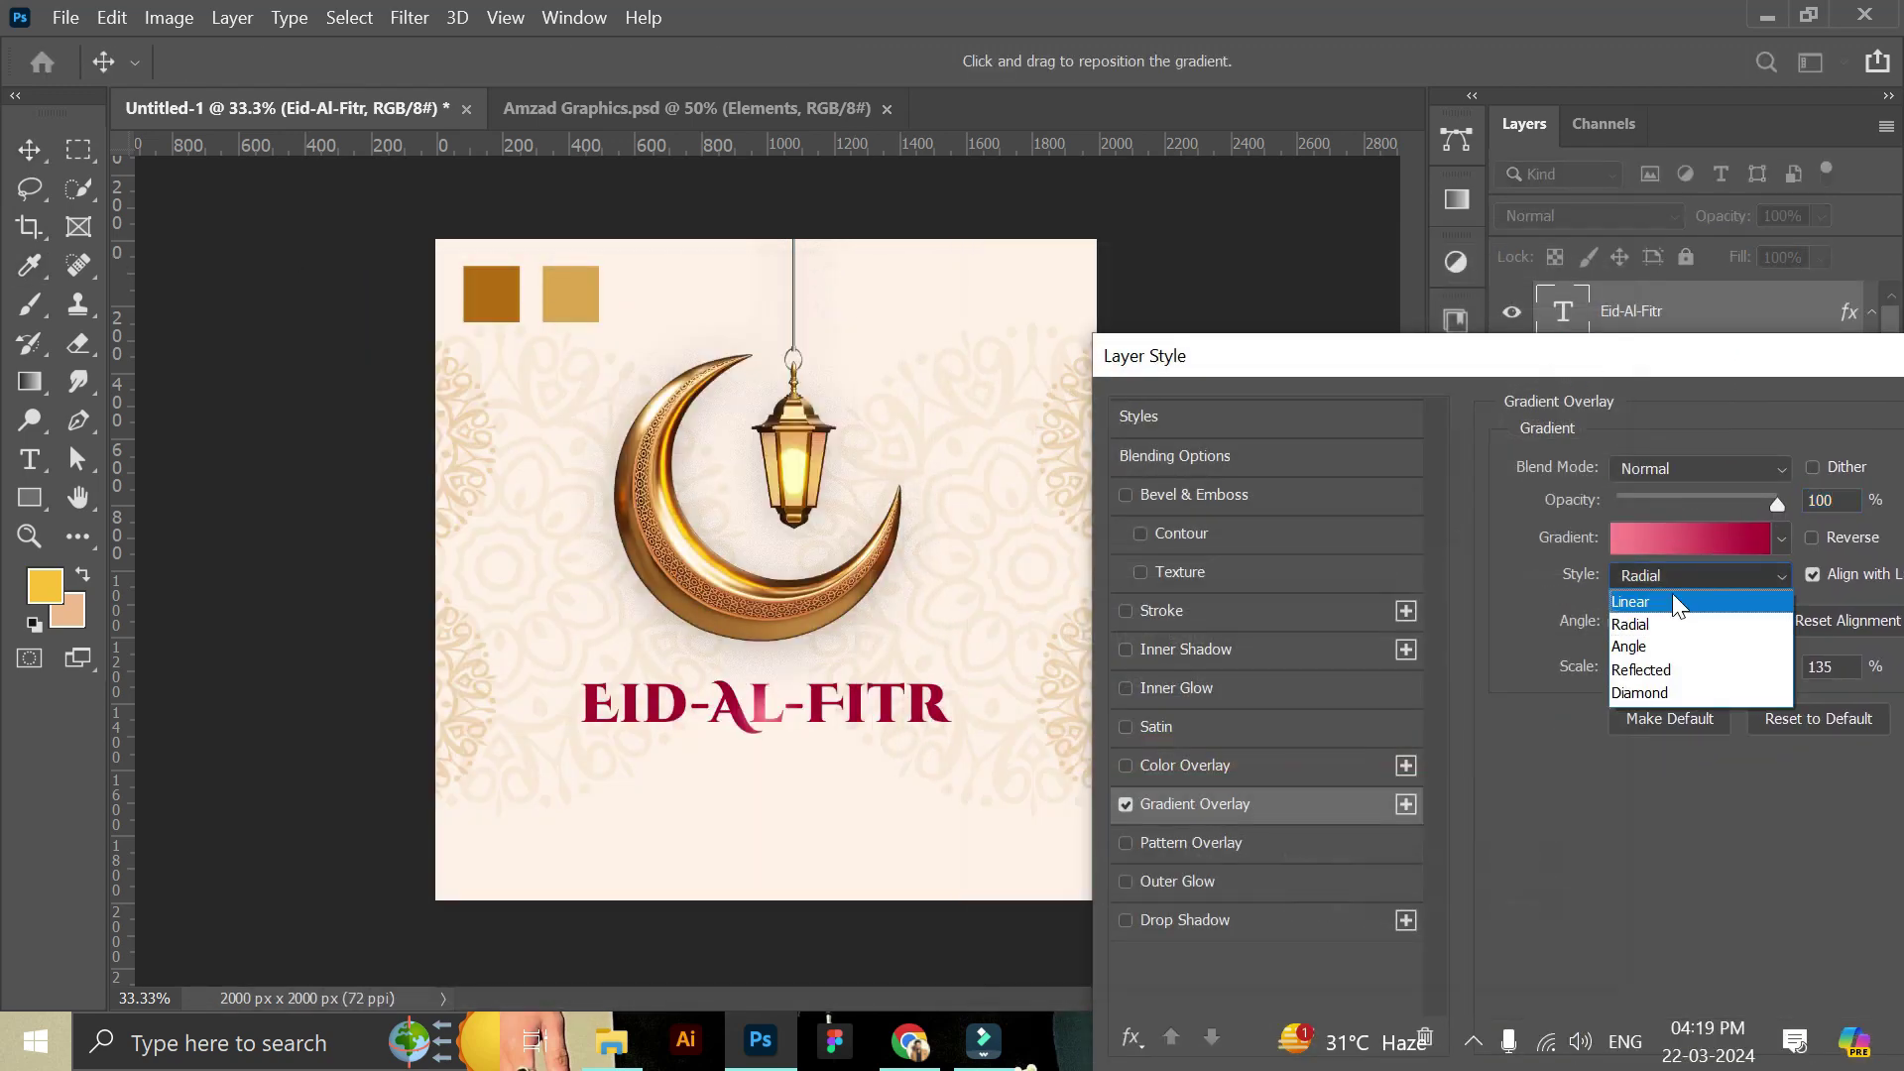
left_click(1672, 600)
Set the gradient's left stop to the dark brown swatch and add a light tan stop.
left_click(1664, 535)
left_click(1000, 793)
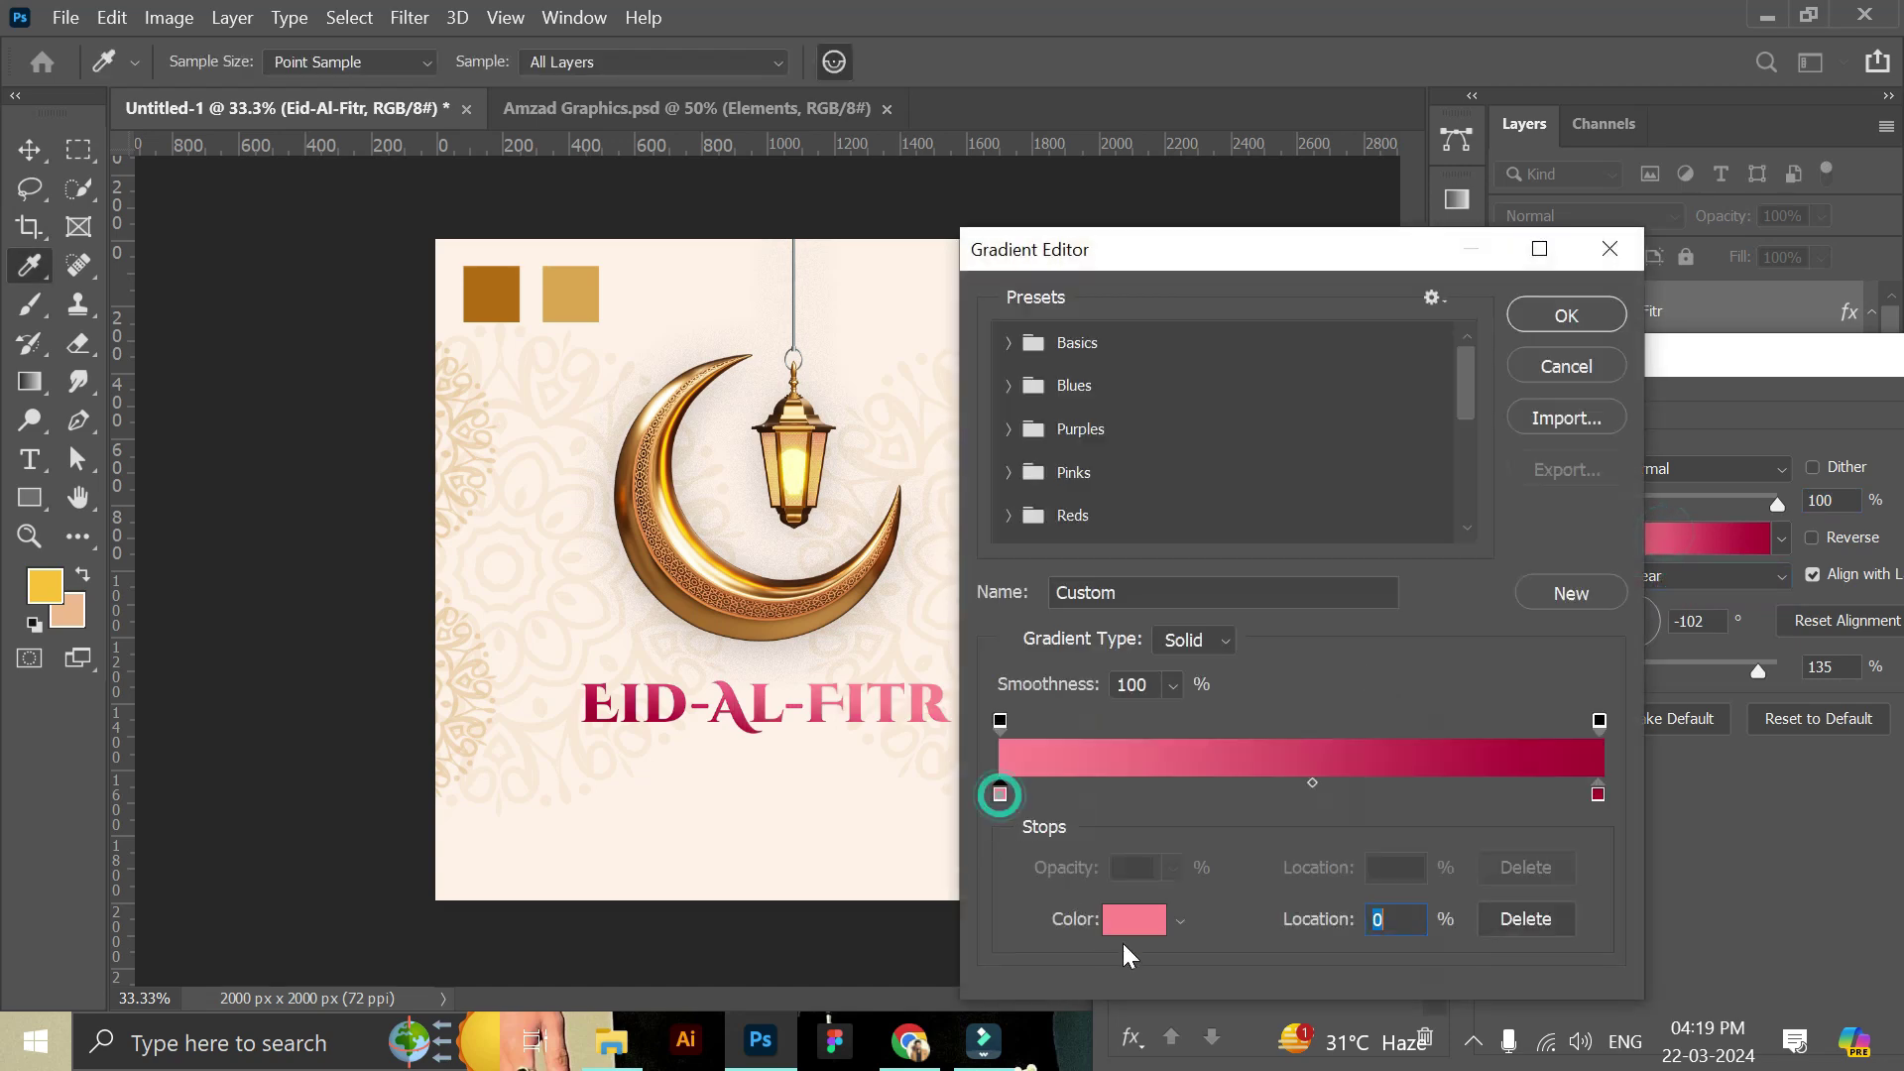
left_click(1134, 919)
left_click(488, 293)
left_click(1806, 464)
left_click(1178, 793)
left_click(1145, 924)
left_click(571, 294)
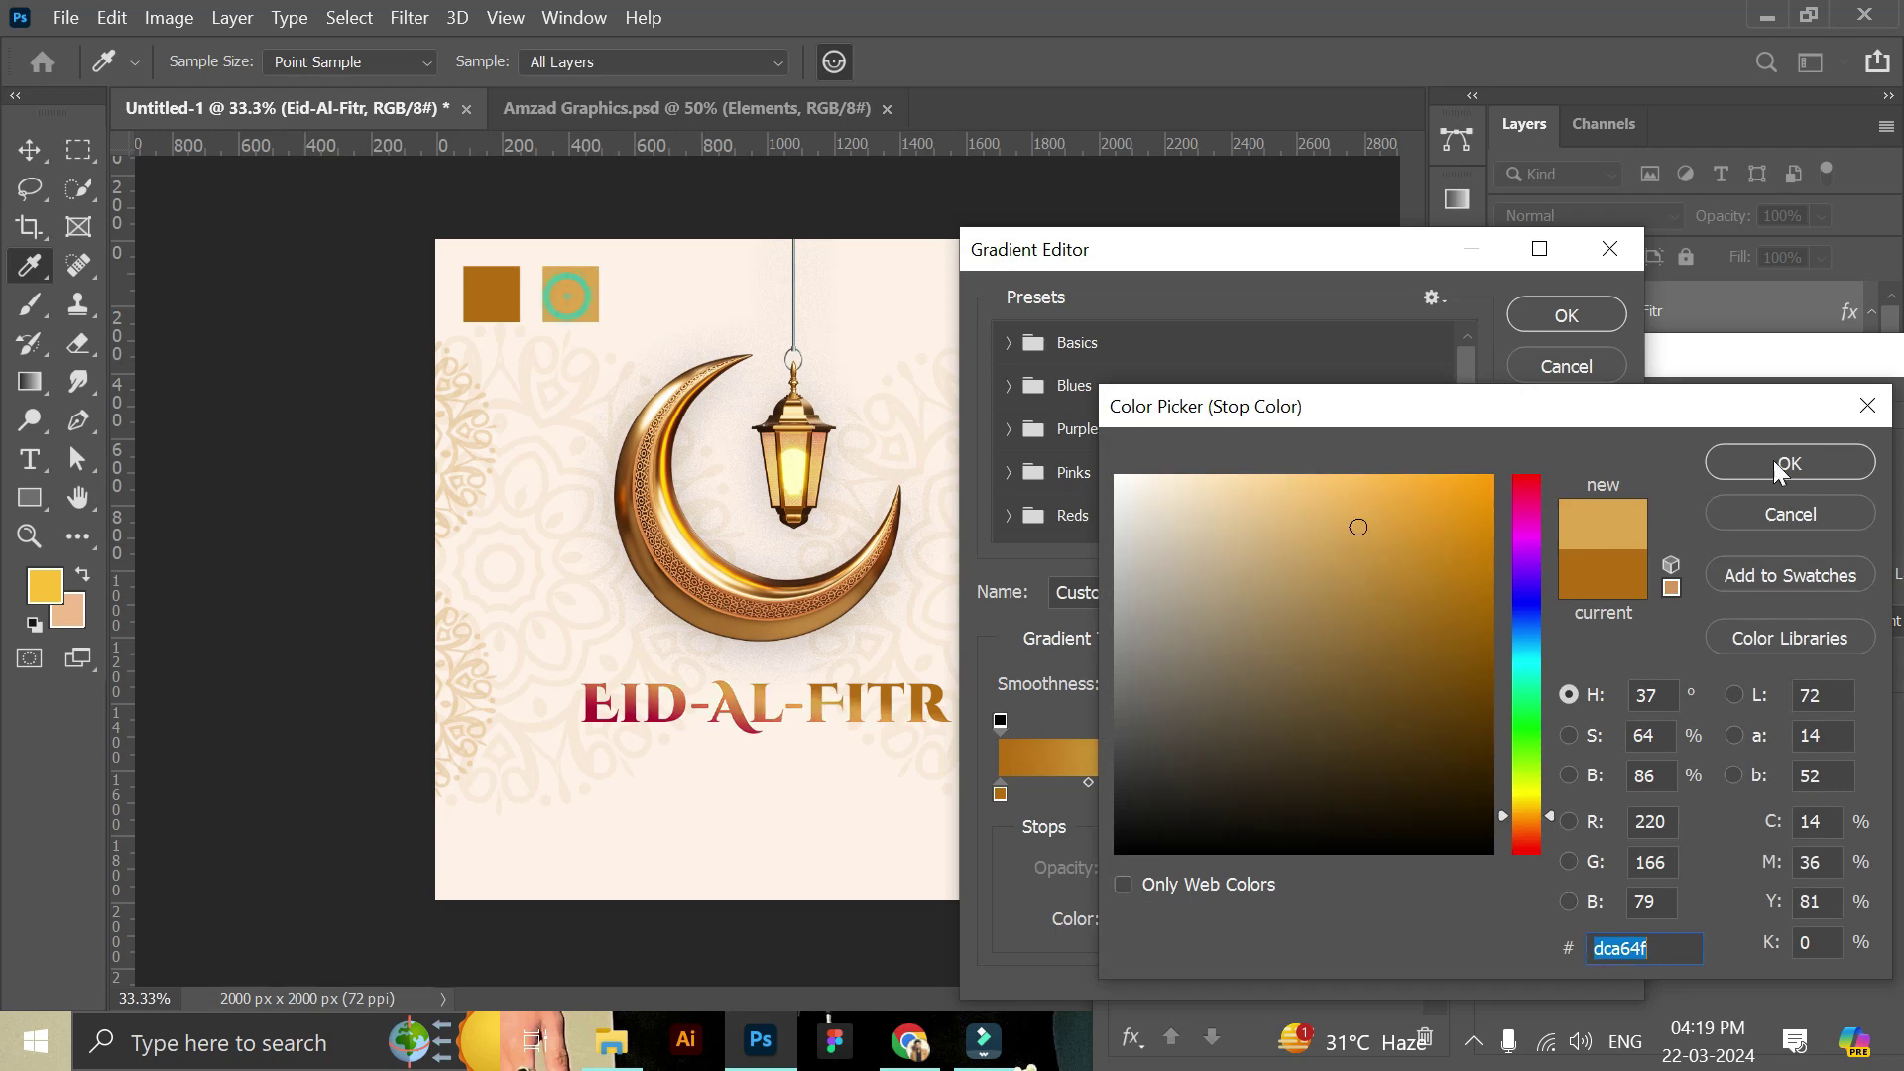
left_click(1775, 466)
Add a brown stop, make the end stop tan, and position stops at 31% and 68%.
left_click(1428, 793)
left_click(1153, 934)
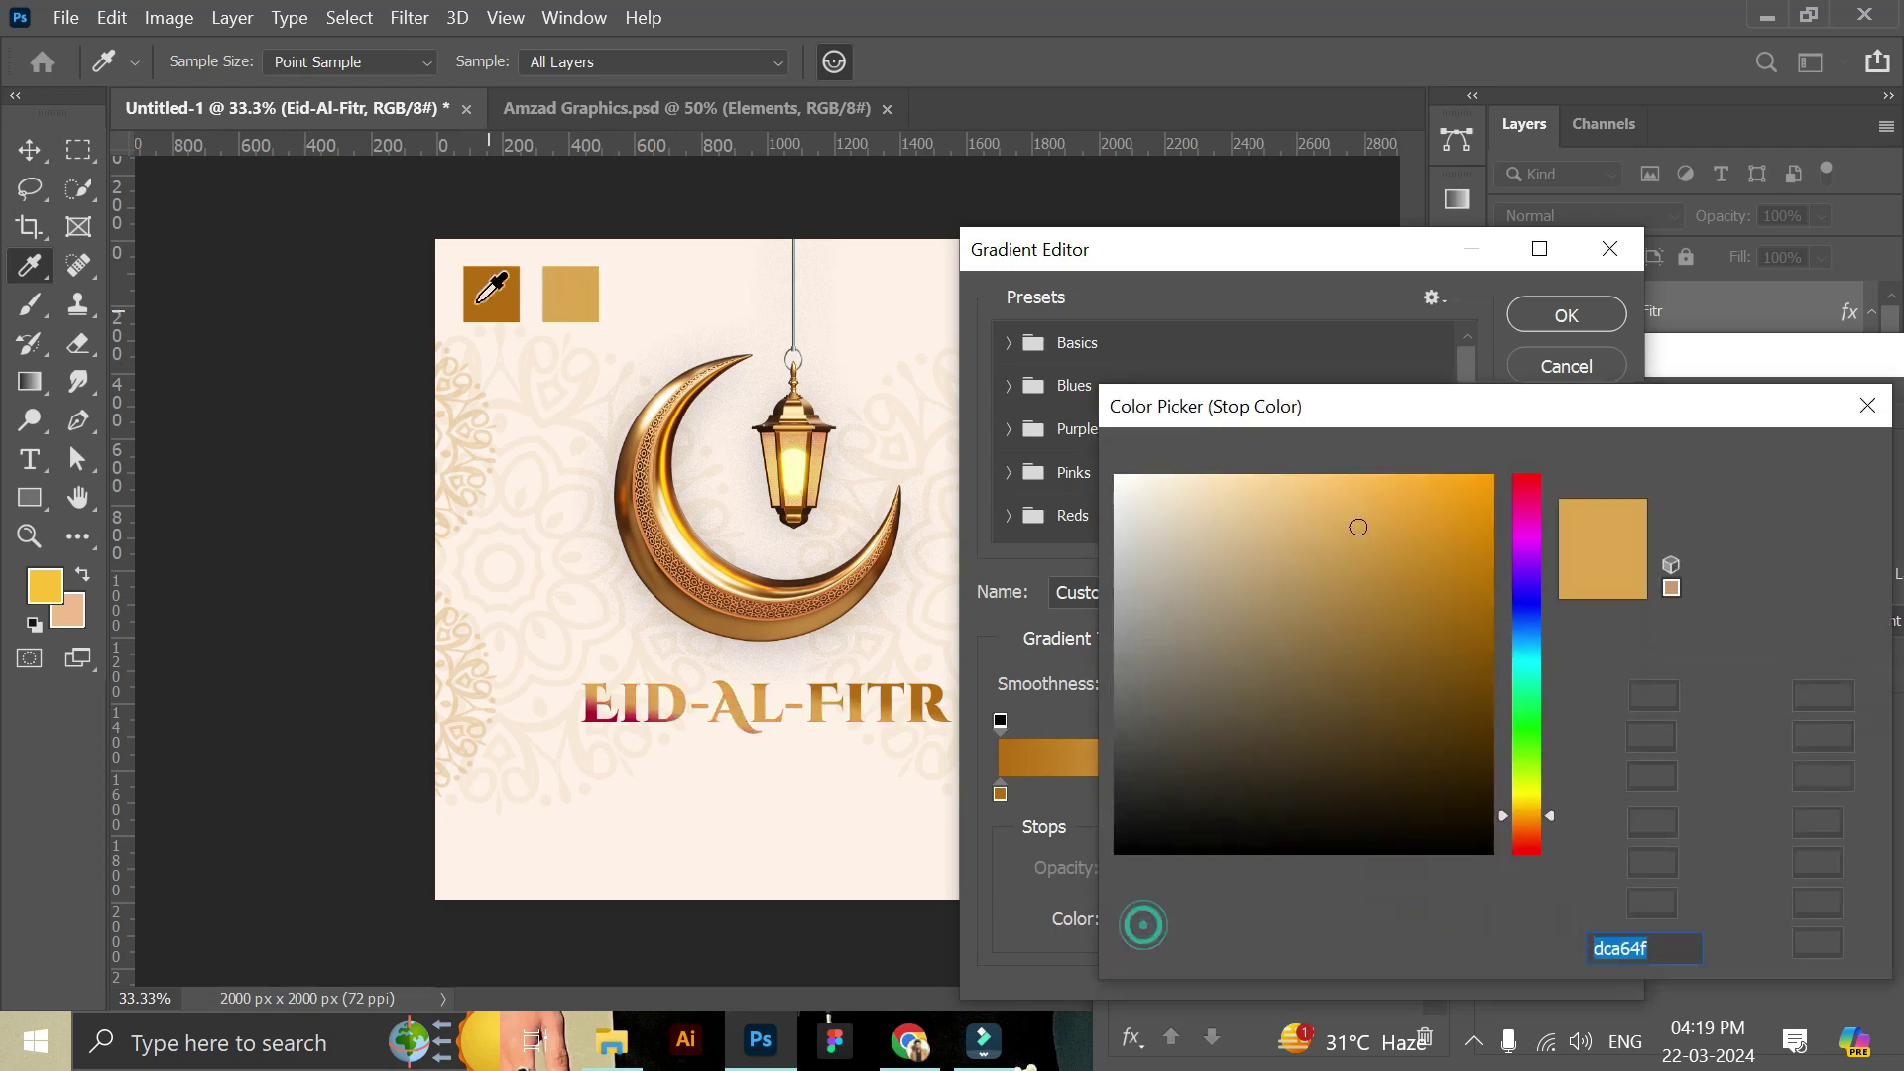
left_click(488, 294)
left_click(1733, 461)
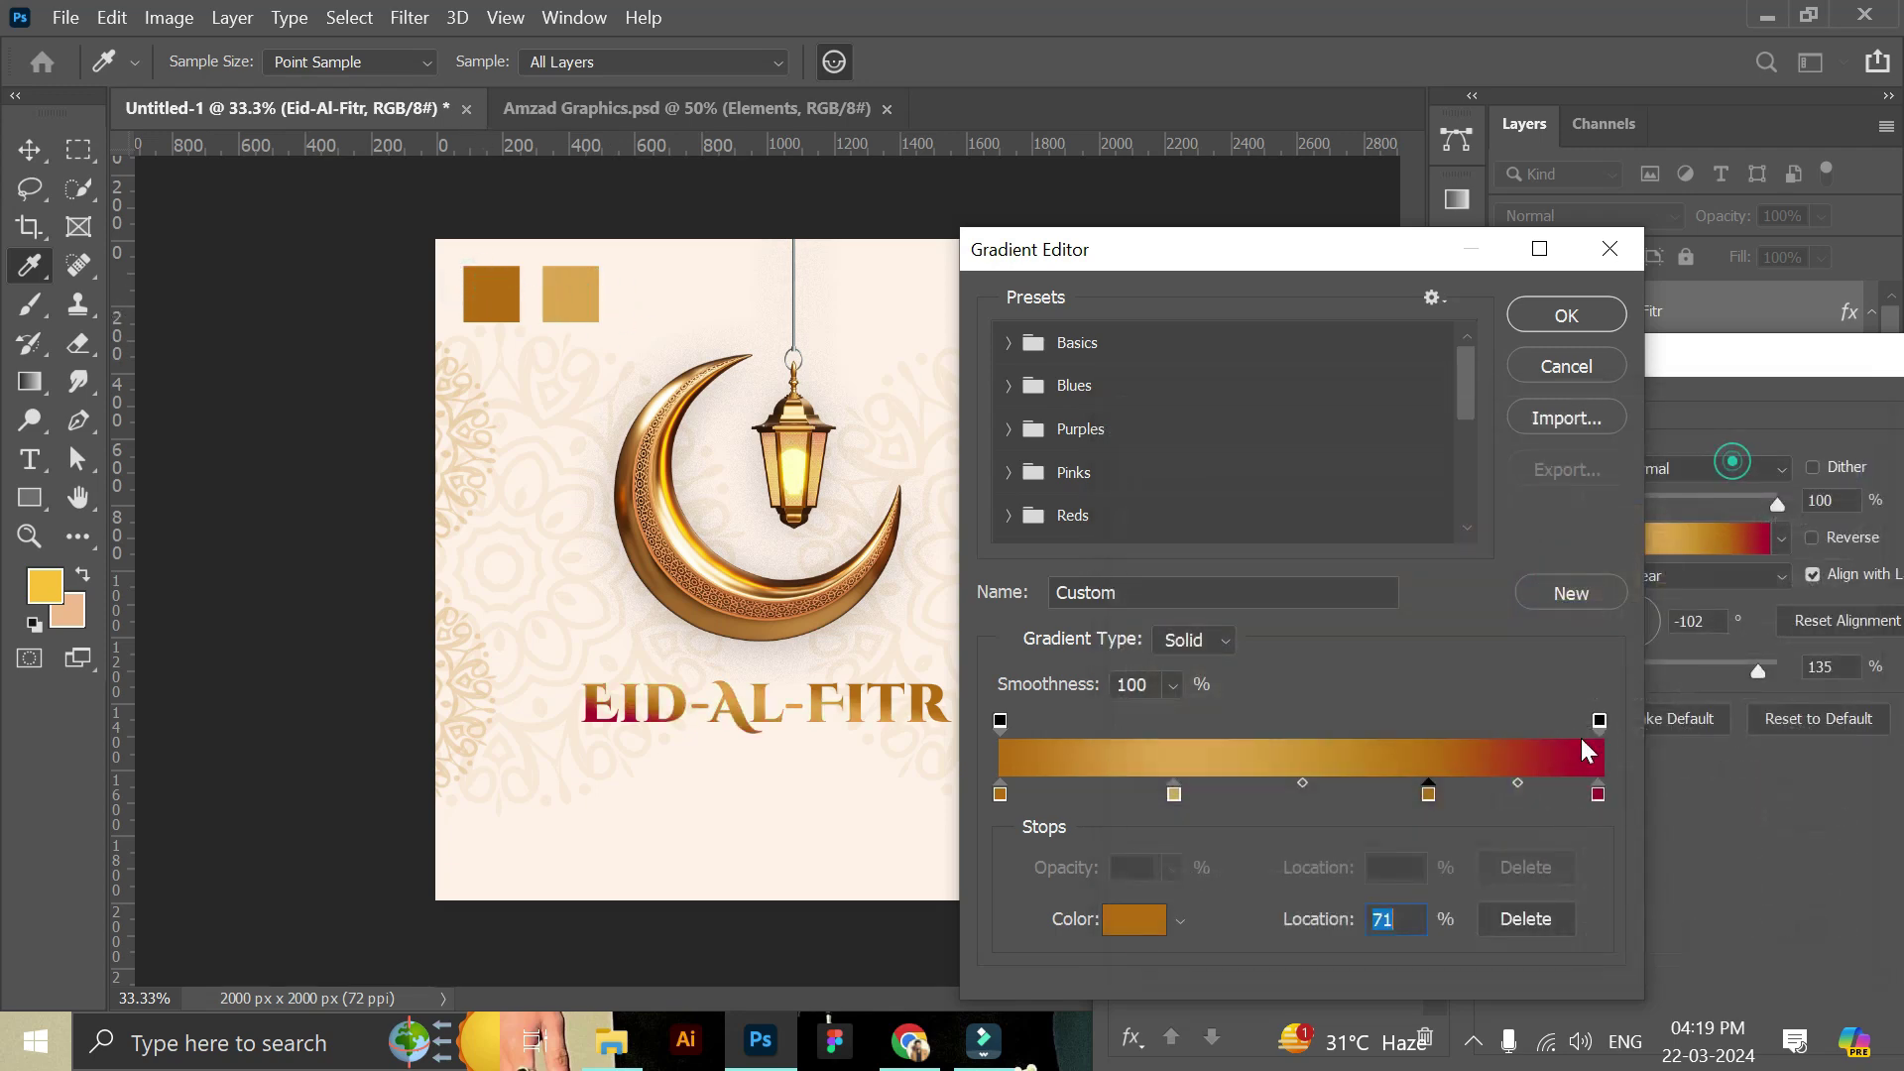
left_click(1598, 793)
left_click(1137, 923)
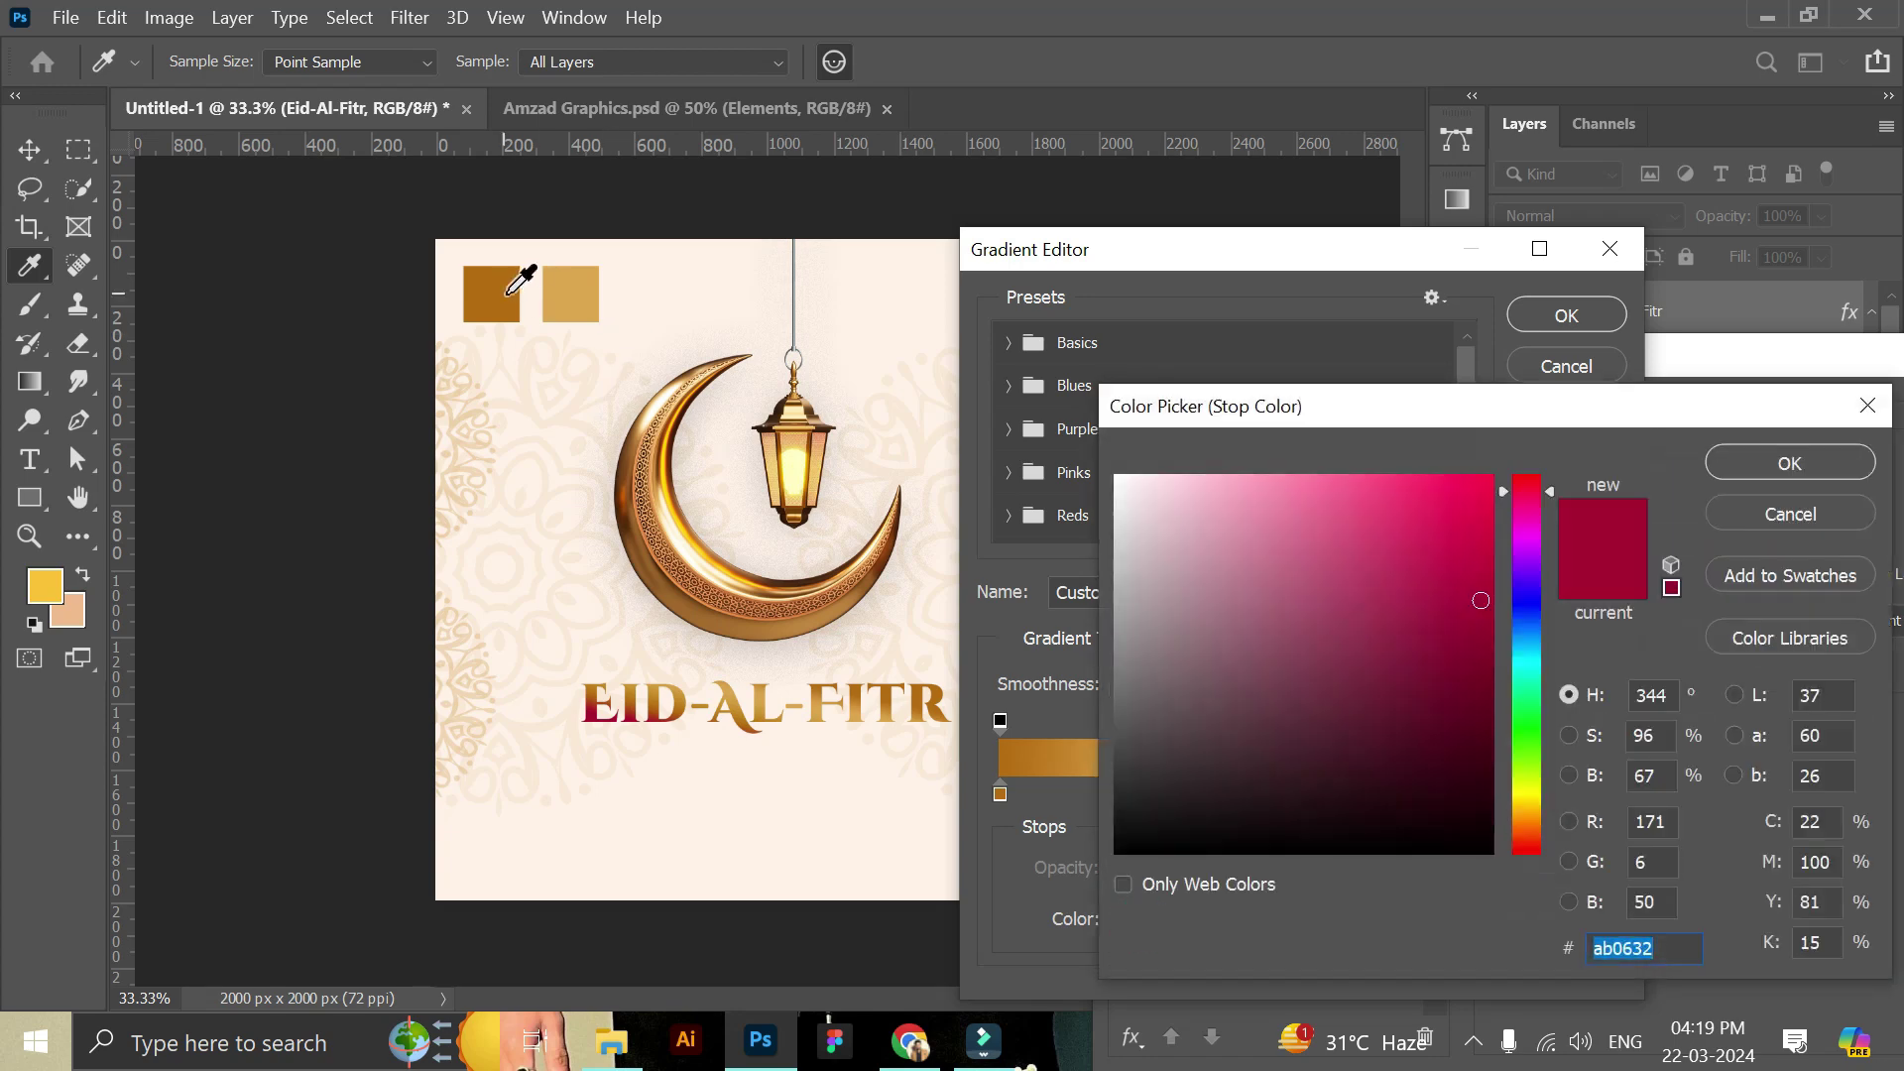
left_click(504, 308)
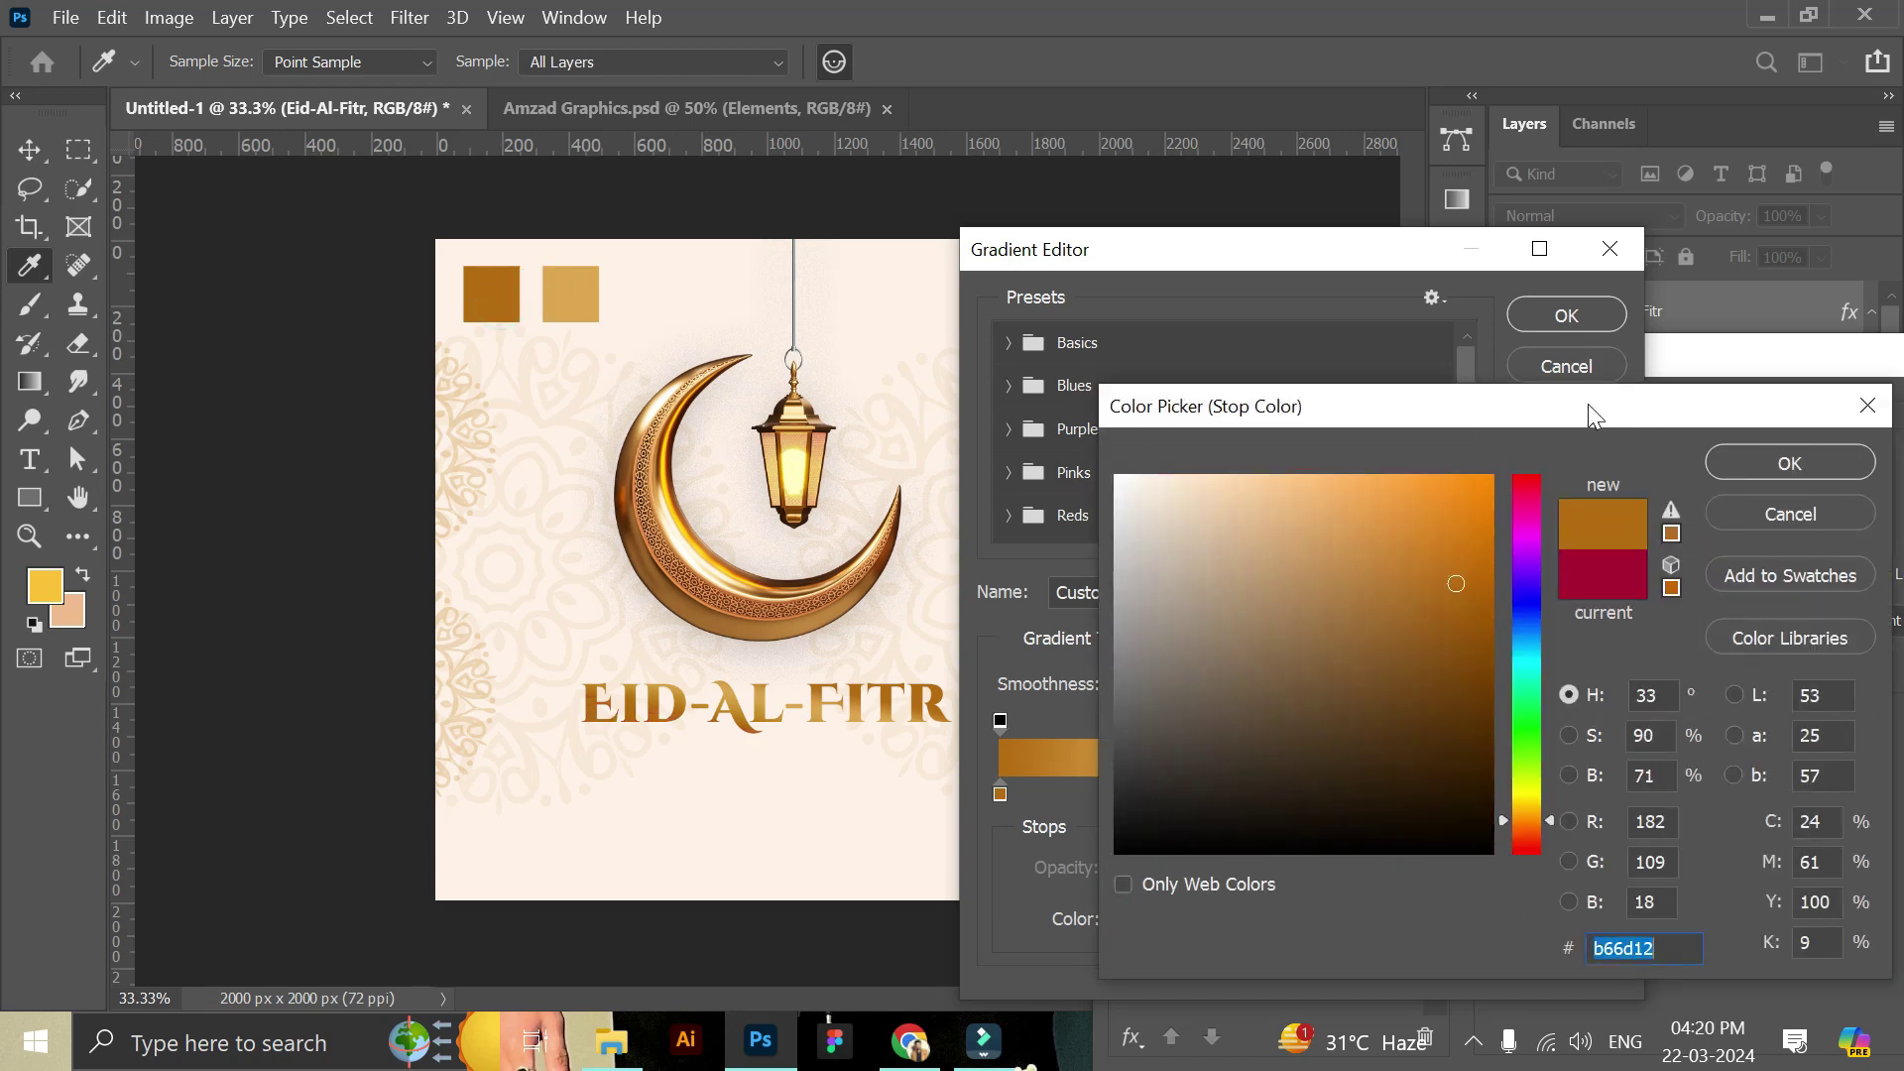
left_click_drag(1587, 405, 1531, 590)
left_click(570, 294)
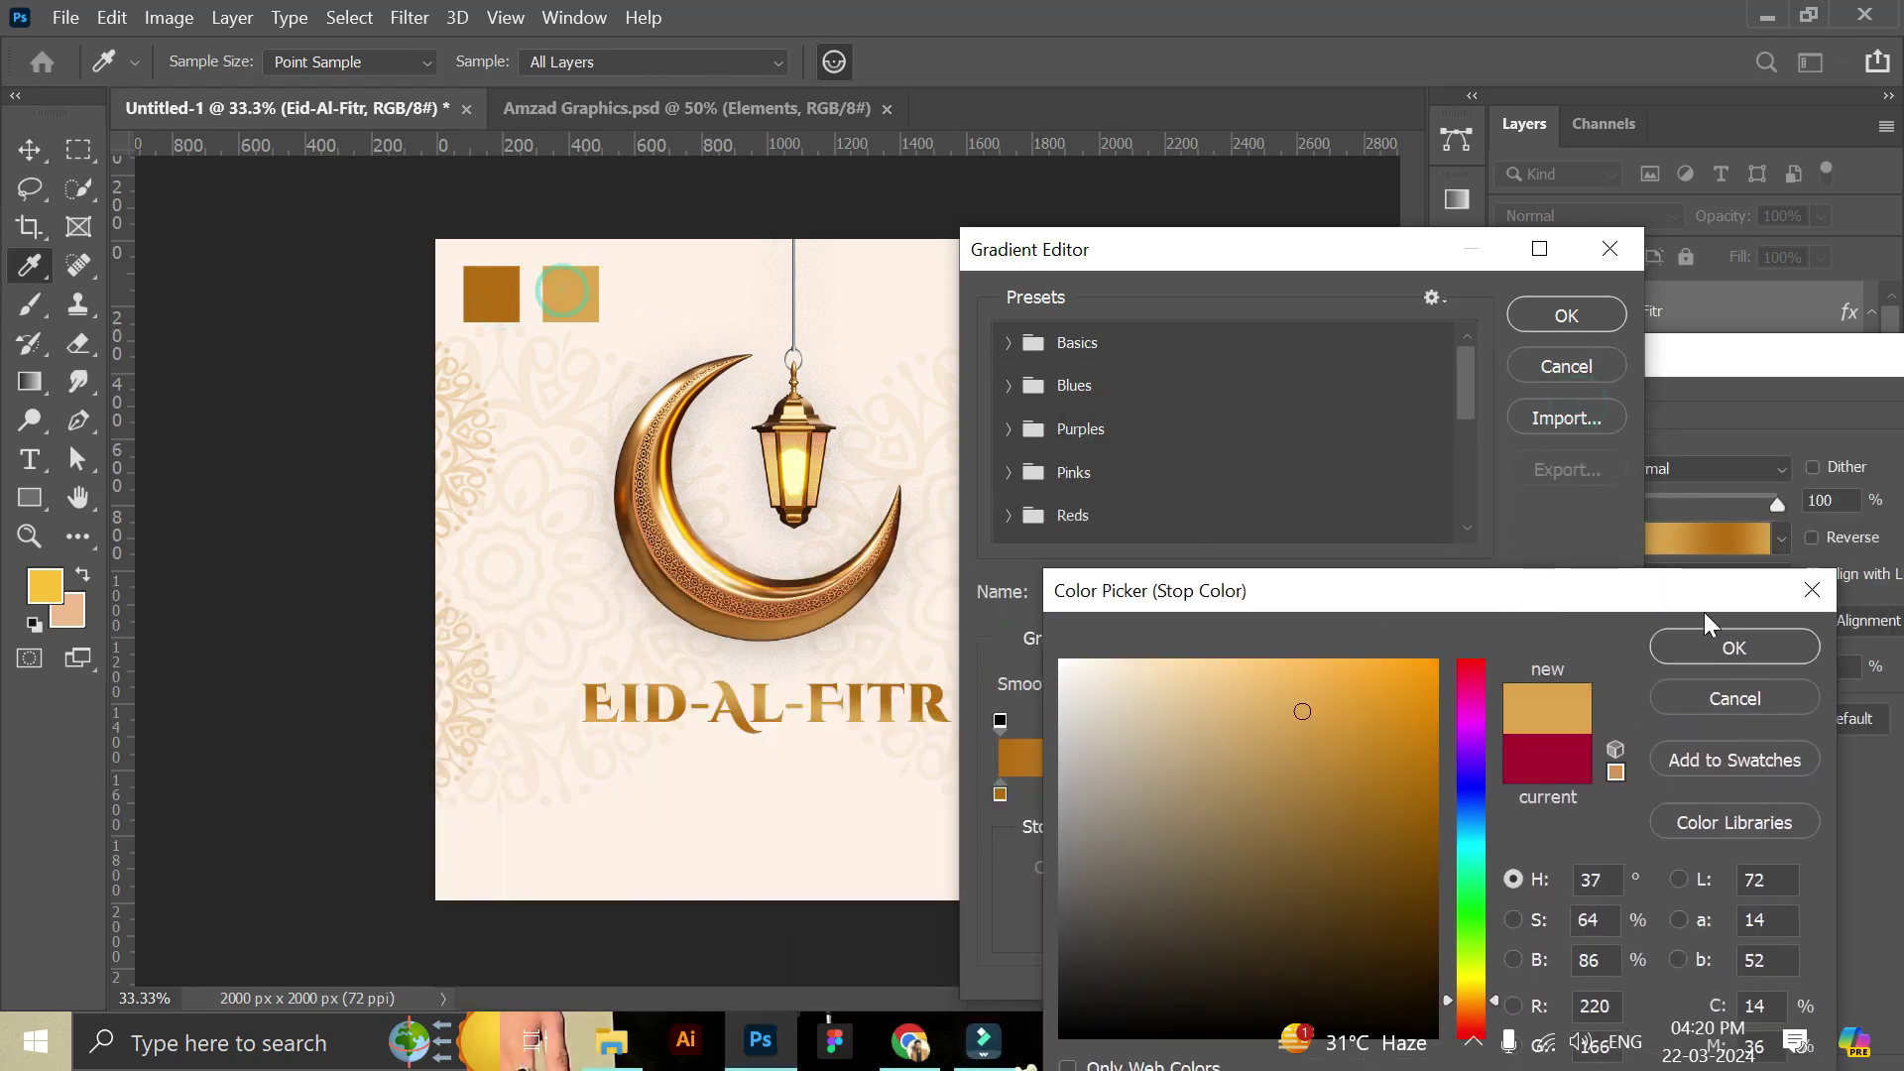
left_click(1734, 647)
left_click_drag(1429, 793, 1407, 793)
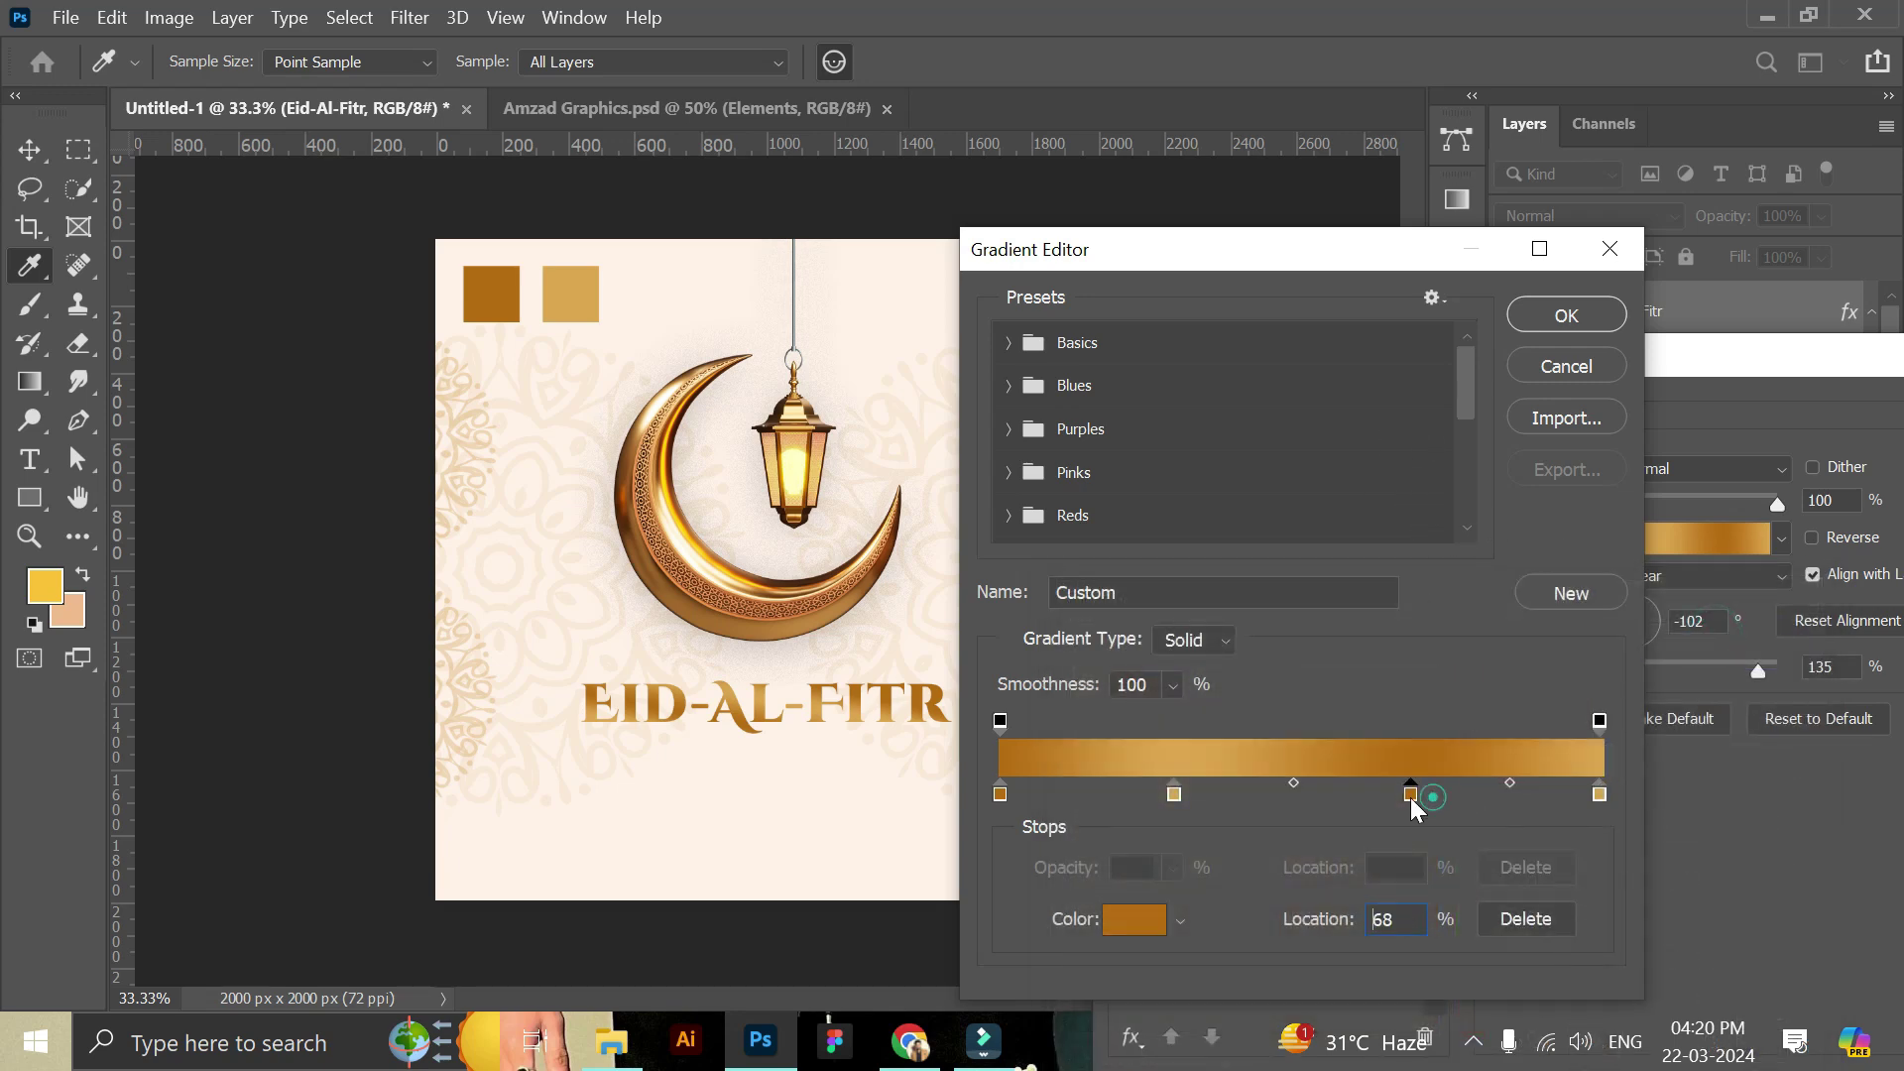
left_click_drag(1176, 794, 1183, 794)
left_click(1587, 314)
Set the gradient angle to about -6° and apply the overlay.
left_click_drag(1708, 366, 1683, 363)
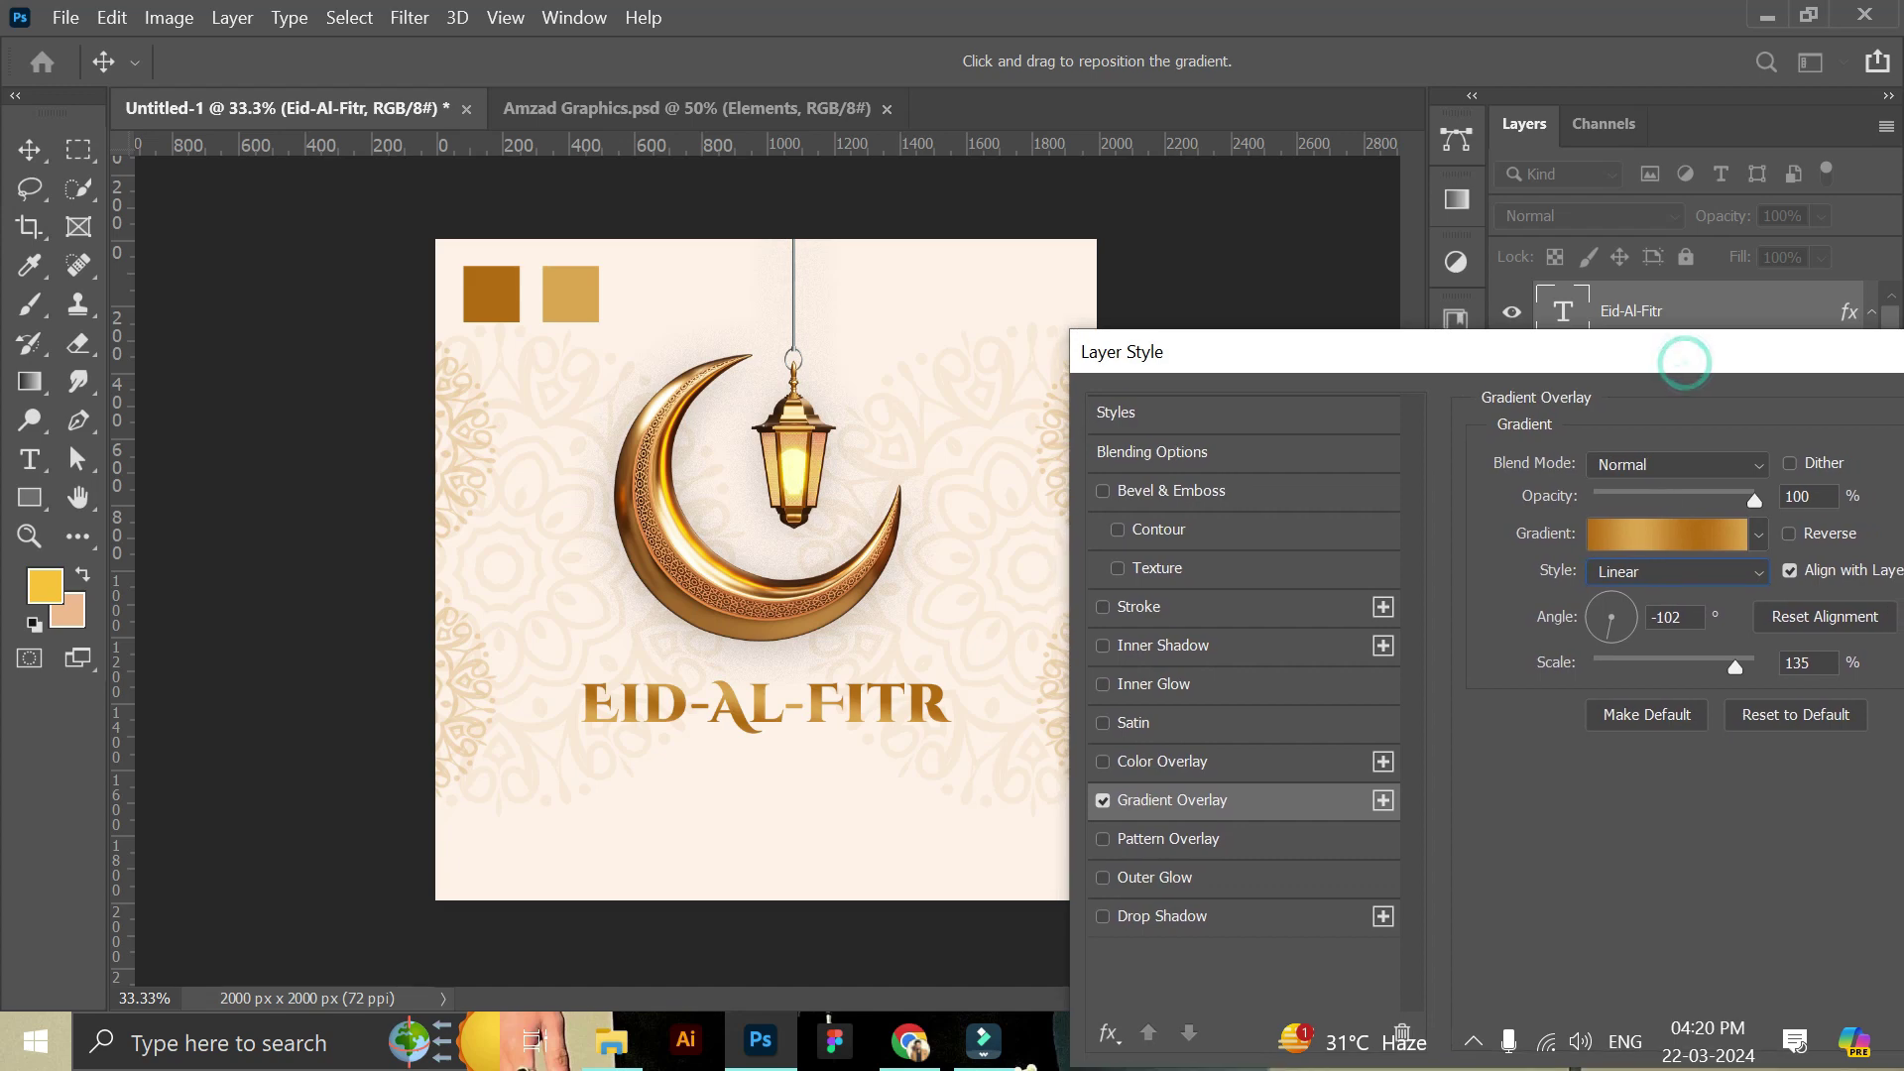
left_click_drag(1598, 622, 1607, 604)
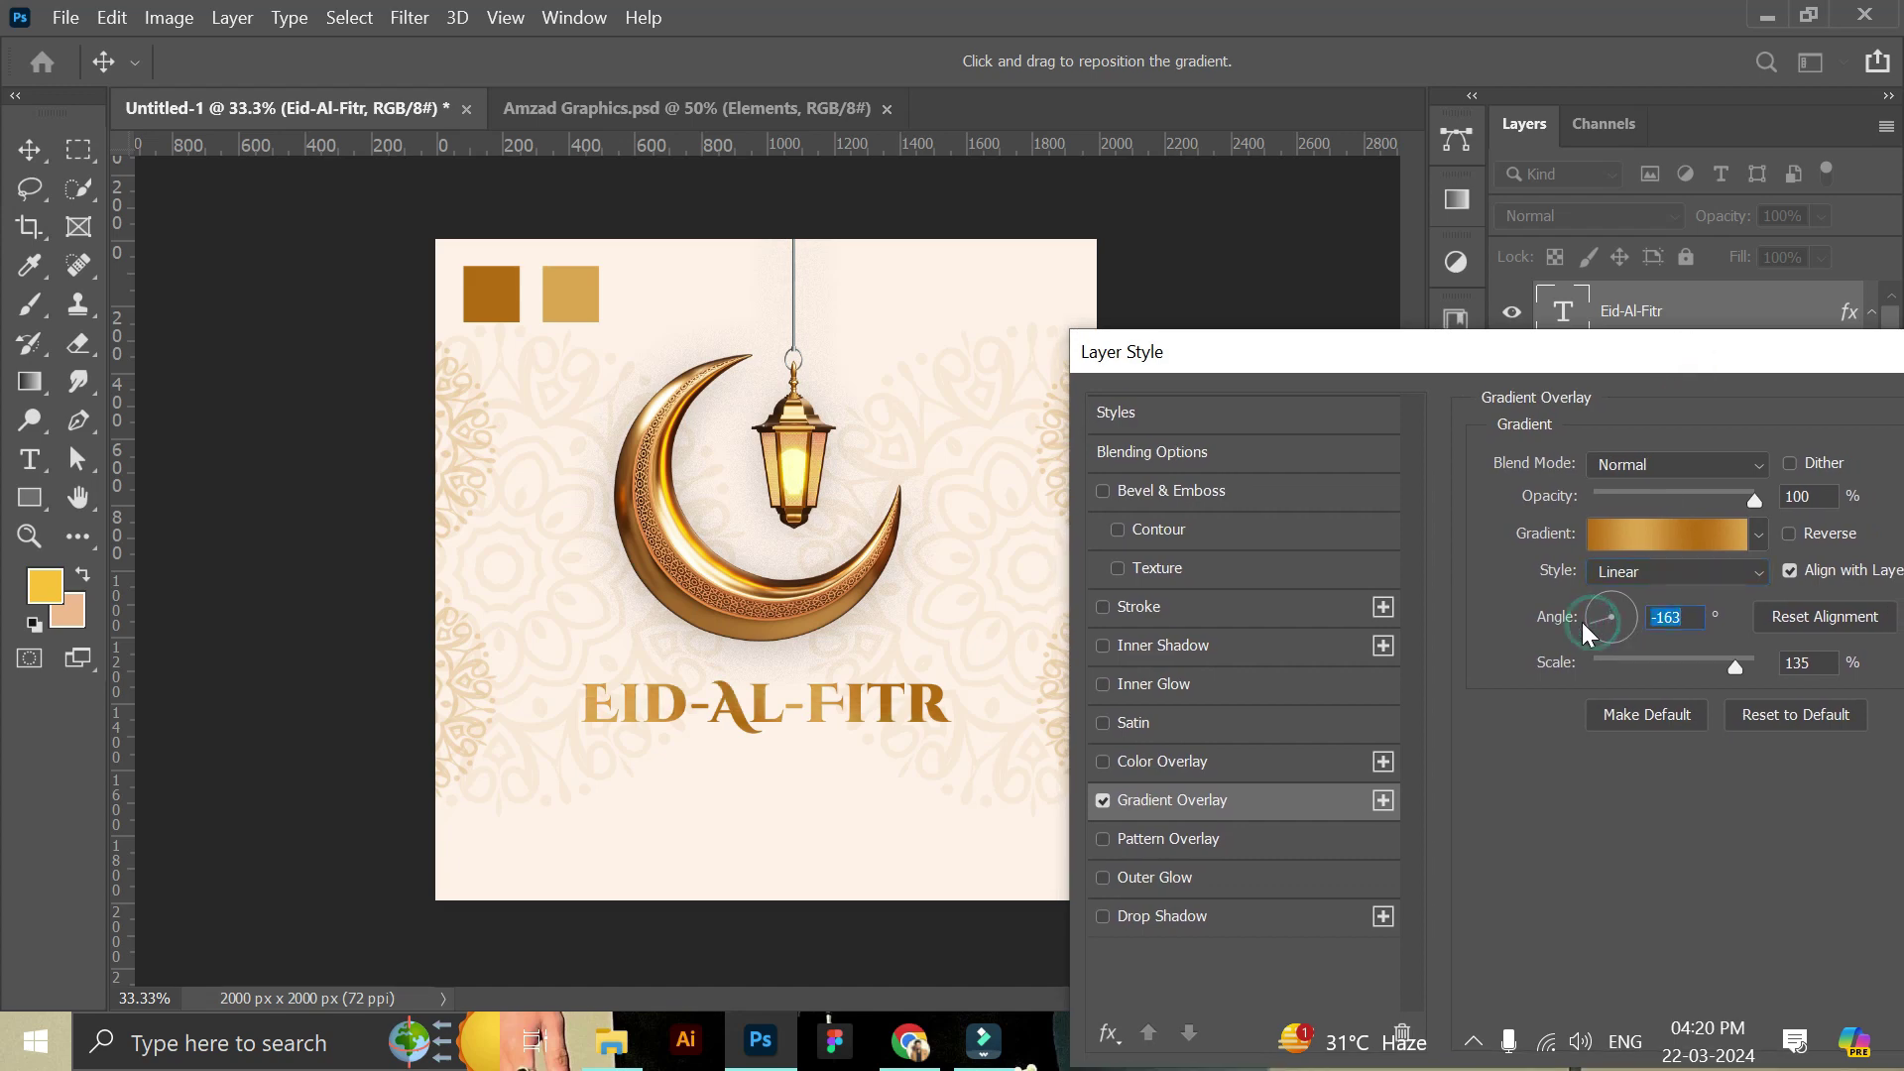
left_click(1622, 607)
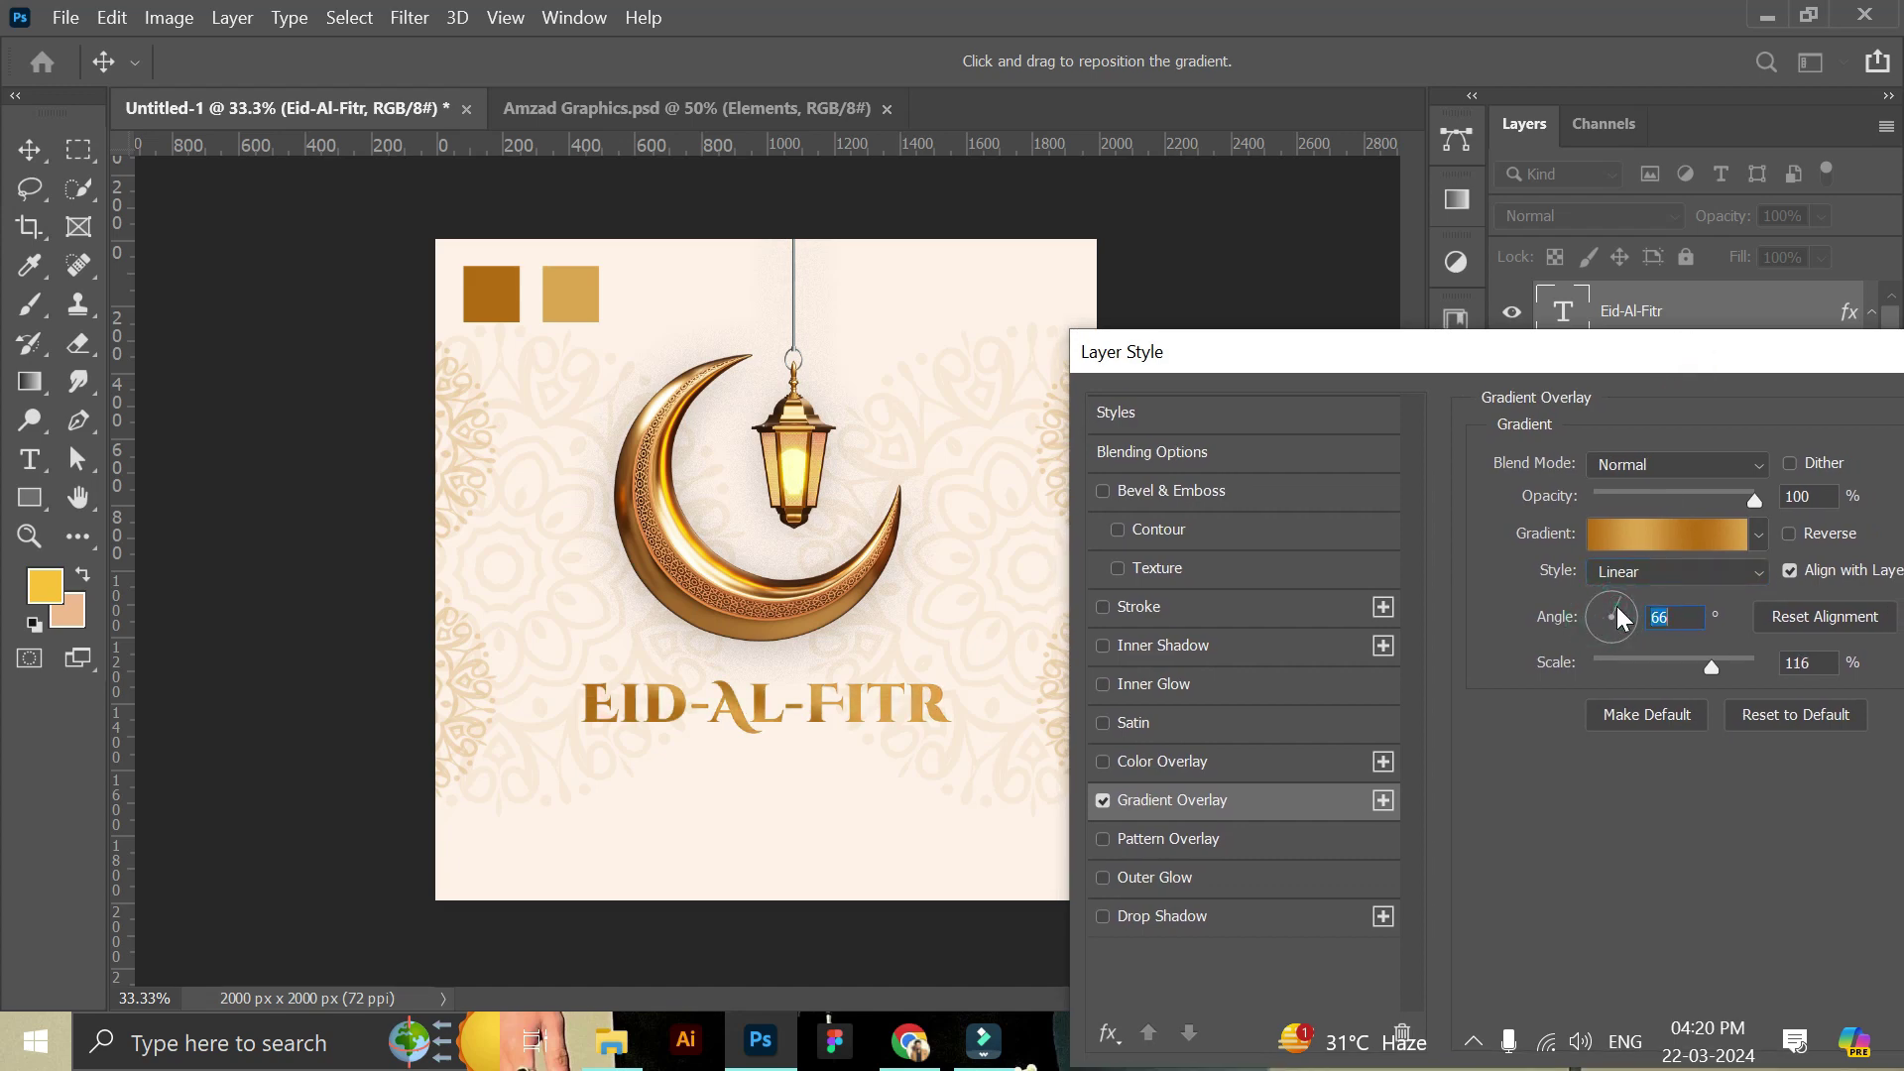
left_click(1629, 618)
left_click(1626, 635)
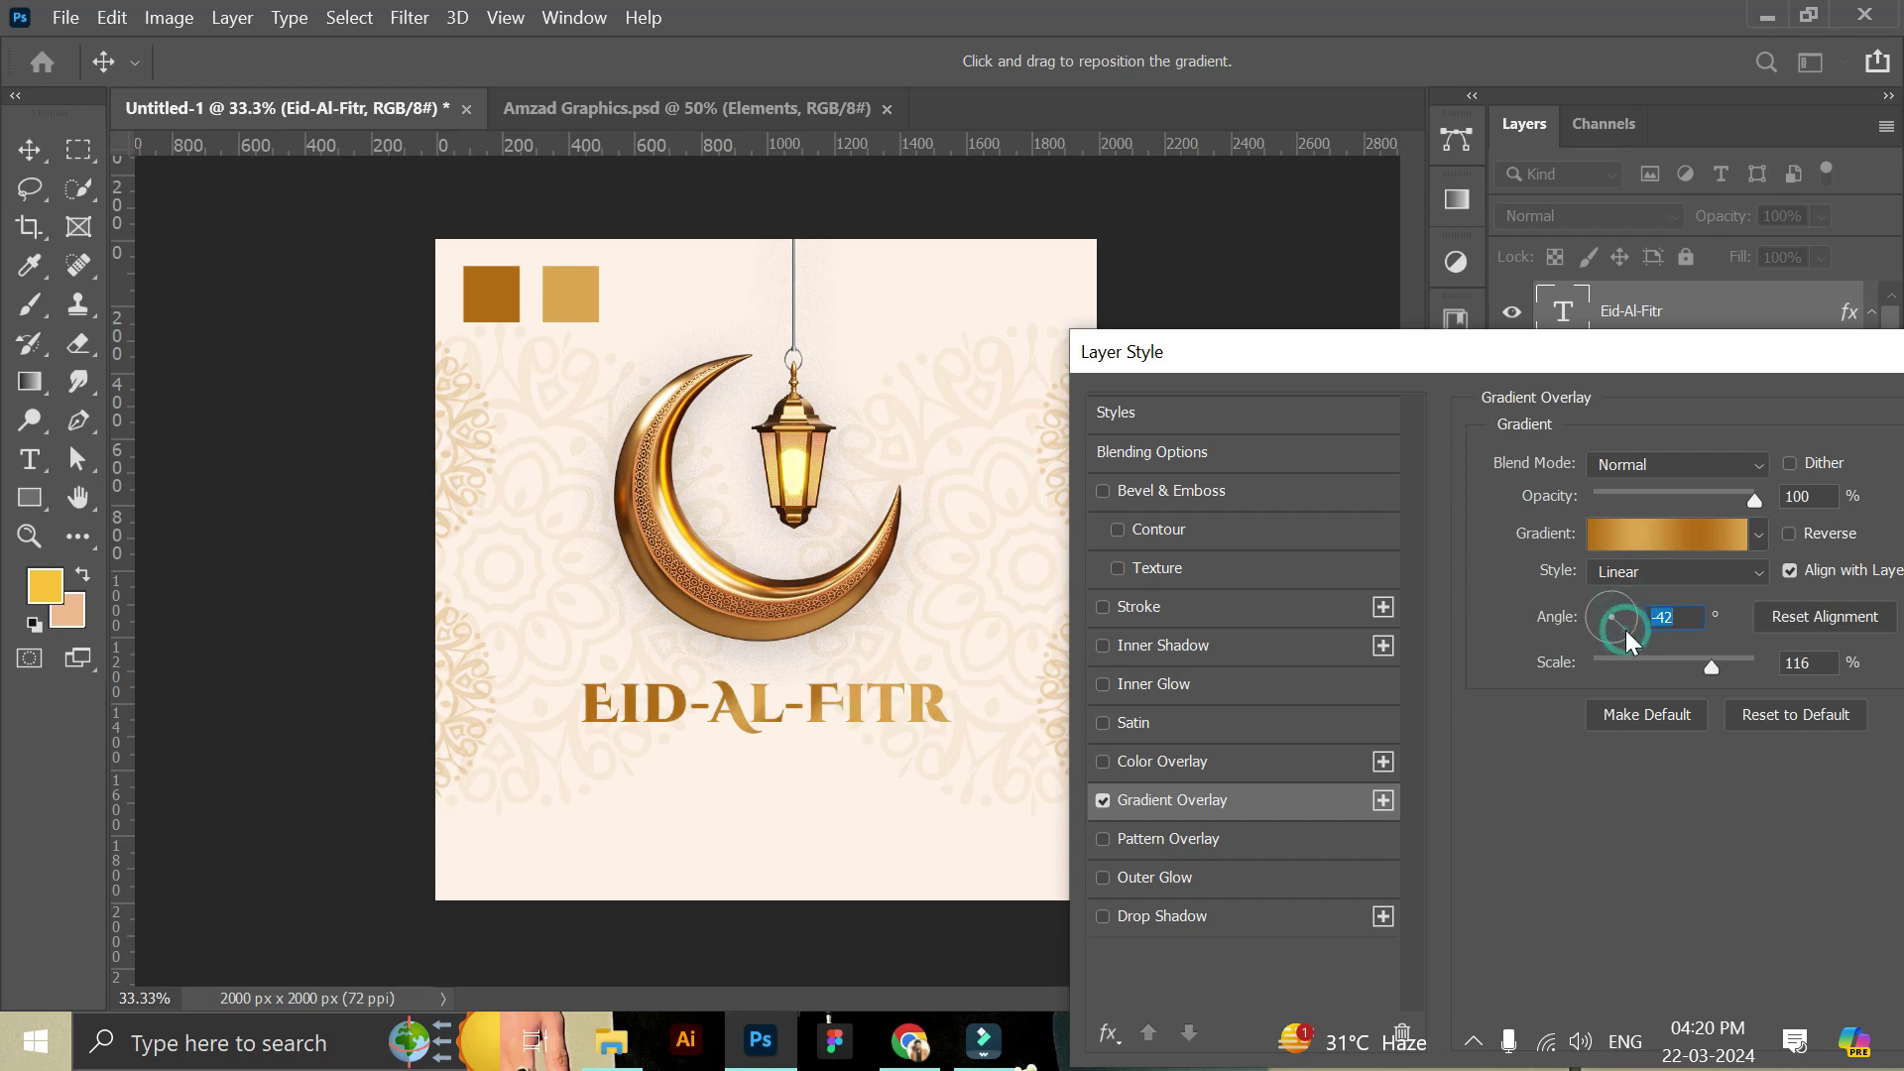
left_click(1627, 617)
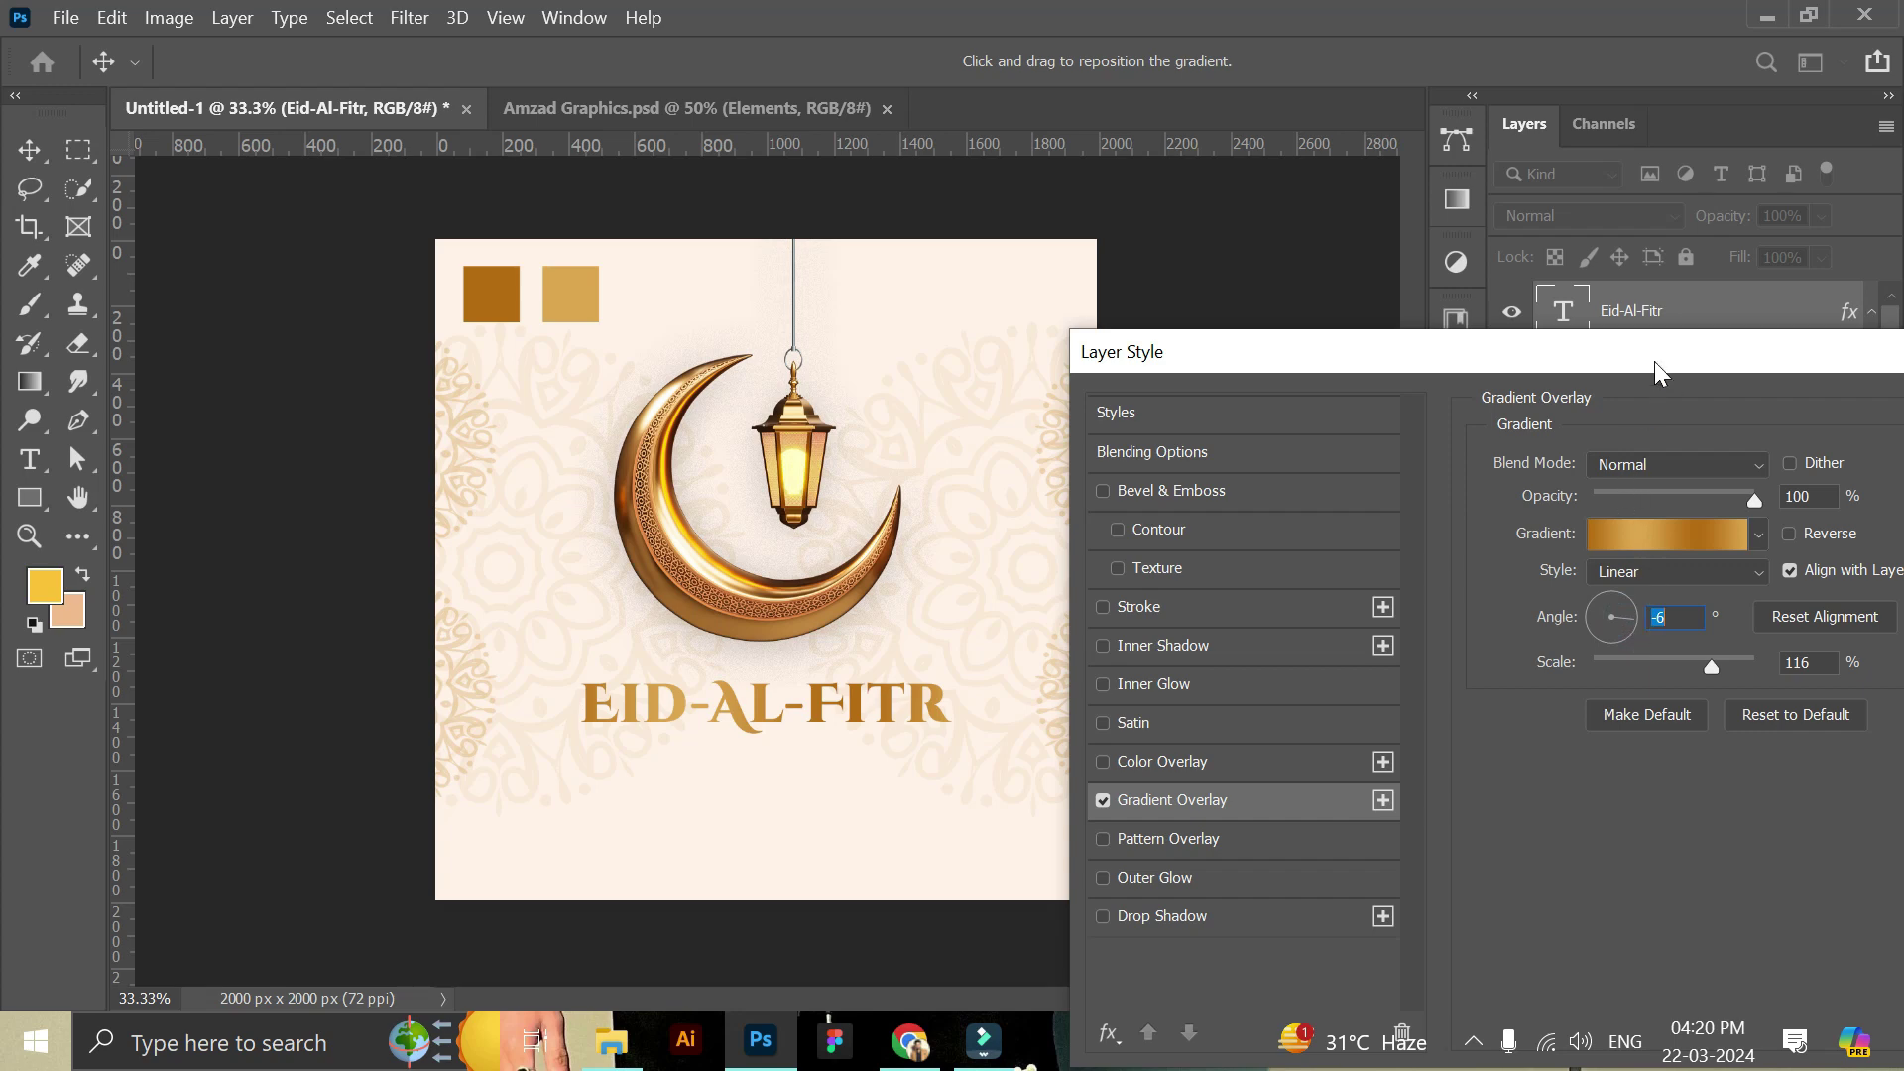
left_click_drag(1651, 367, 1351, 445)
left_click(1818, 496)
left_click(1264, 447)
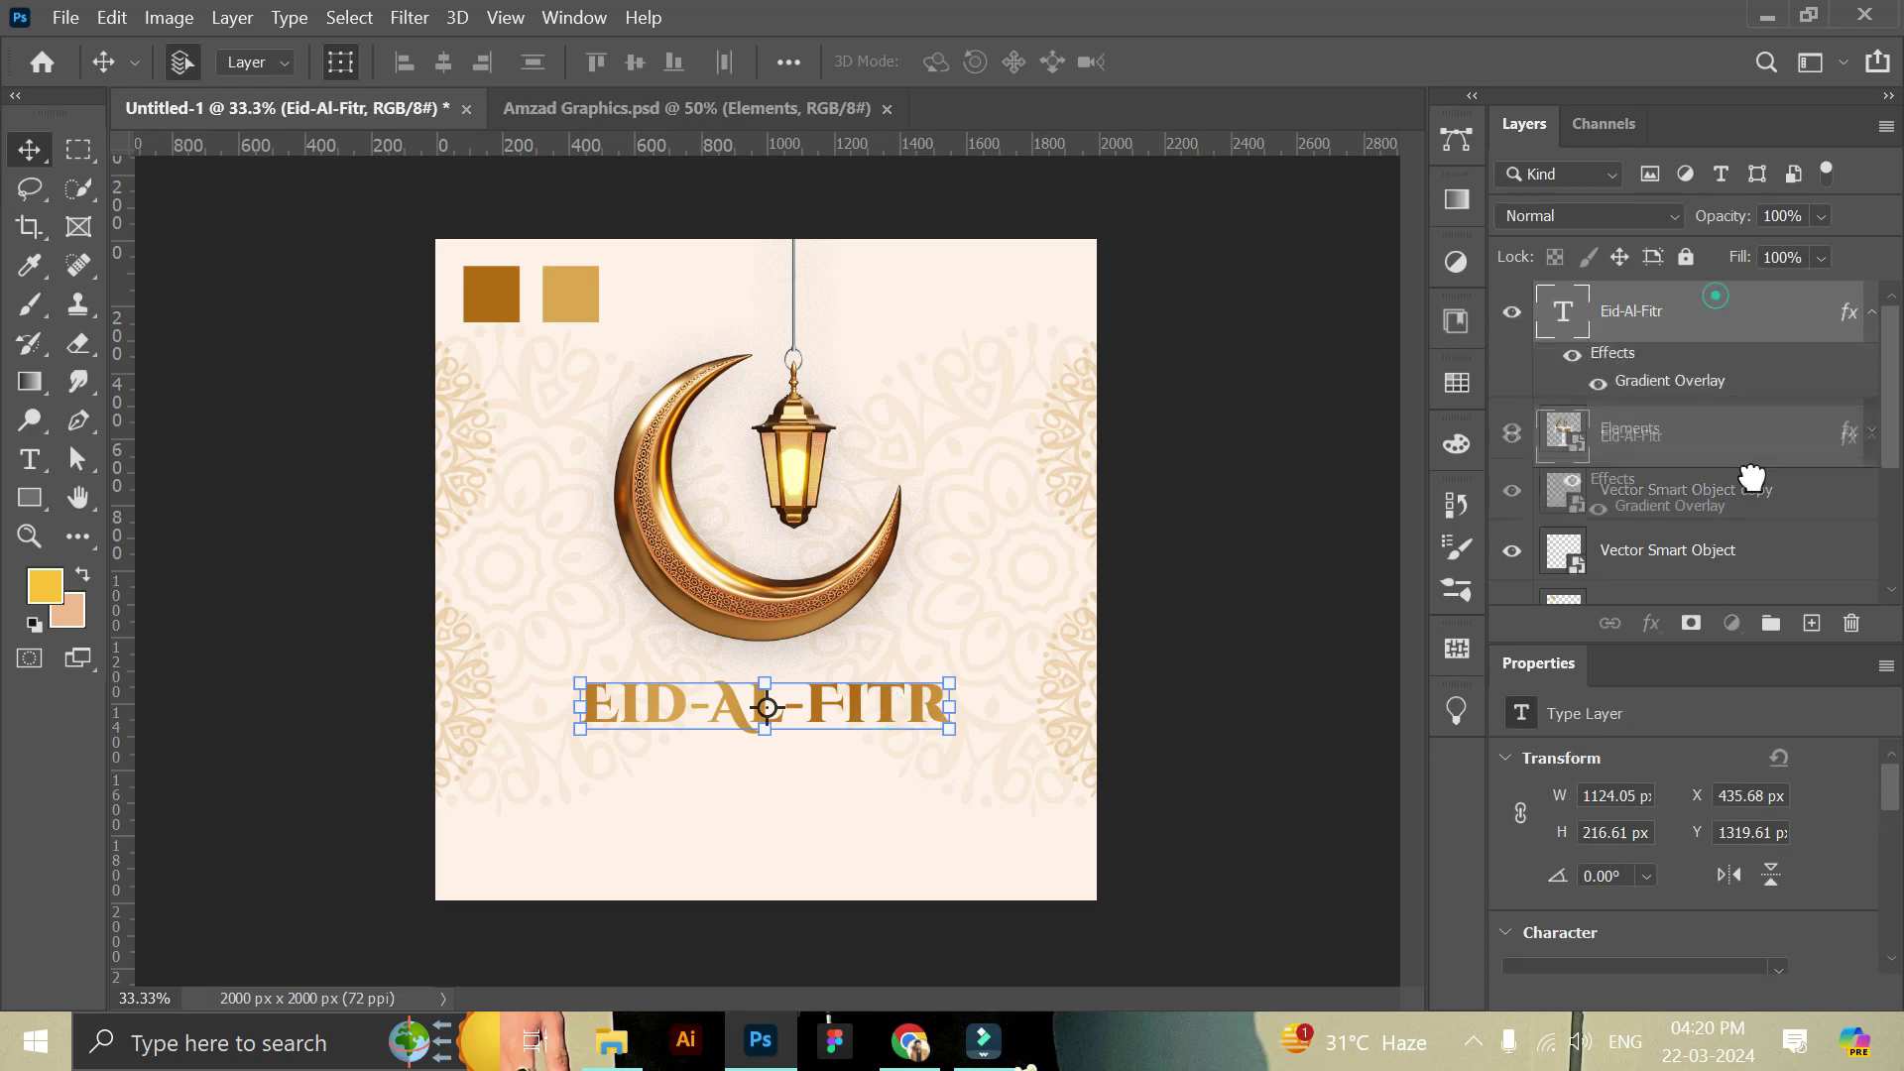
Duplicate the title below the original and retype it as MUBARAK.
left_click_drag(1685, 317, 1811, 622)
left_click_drag(874, 710, 858, 768)
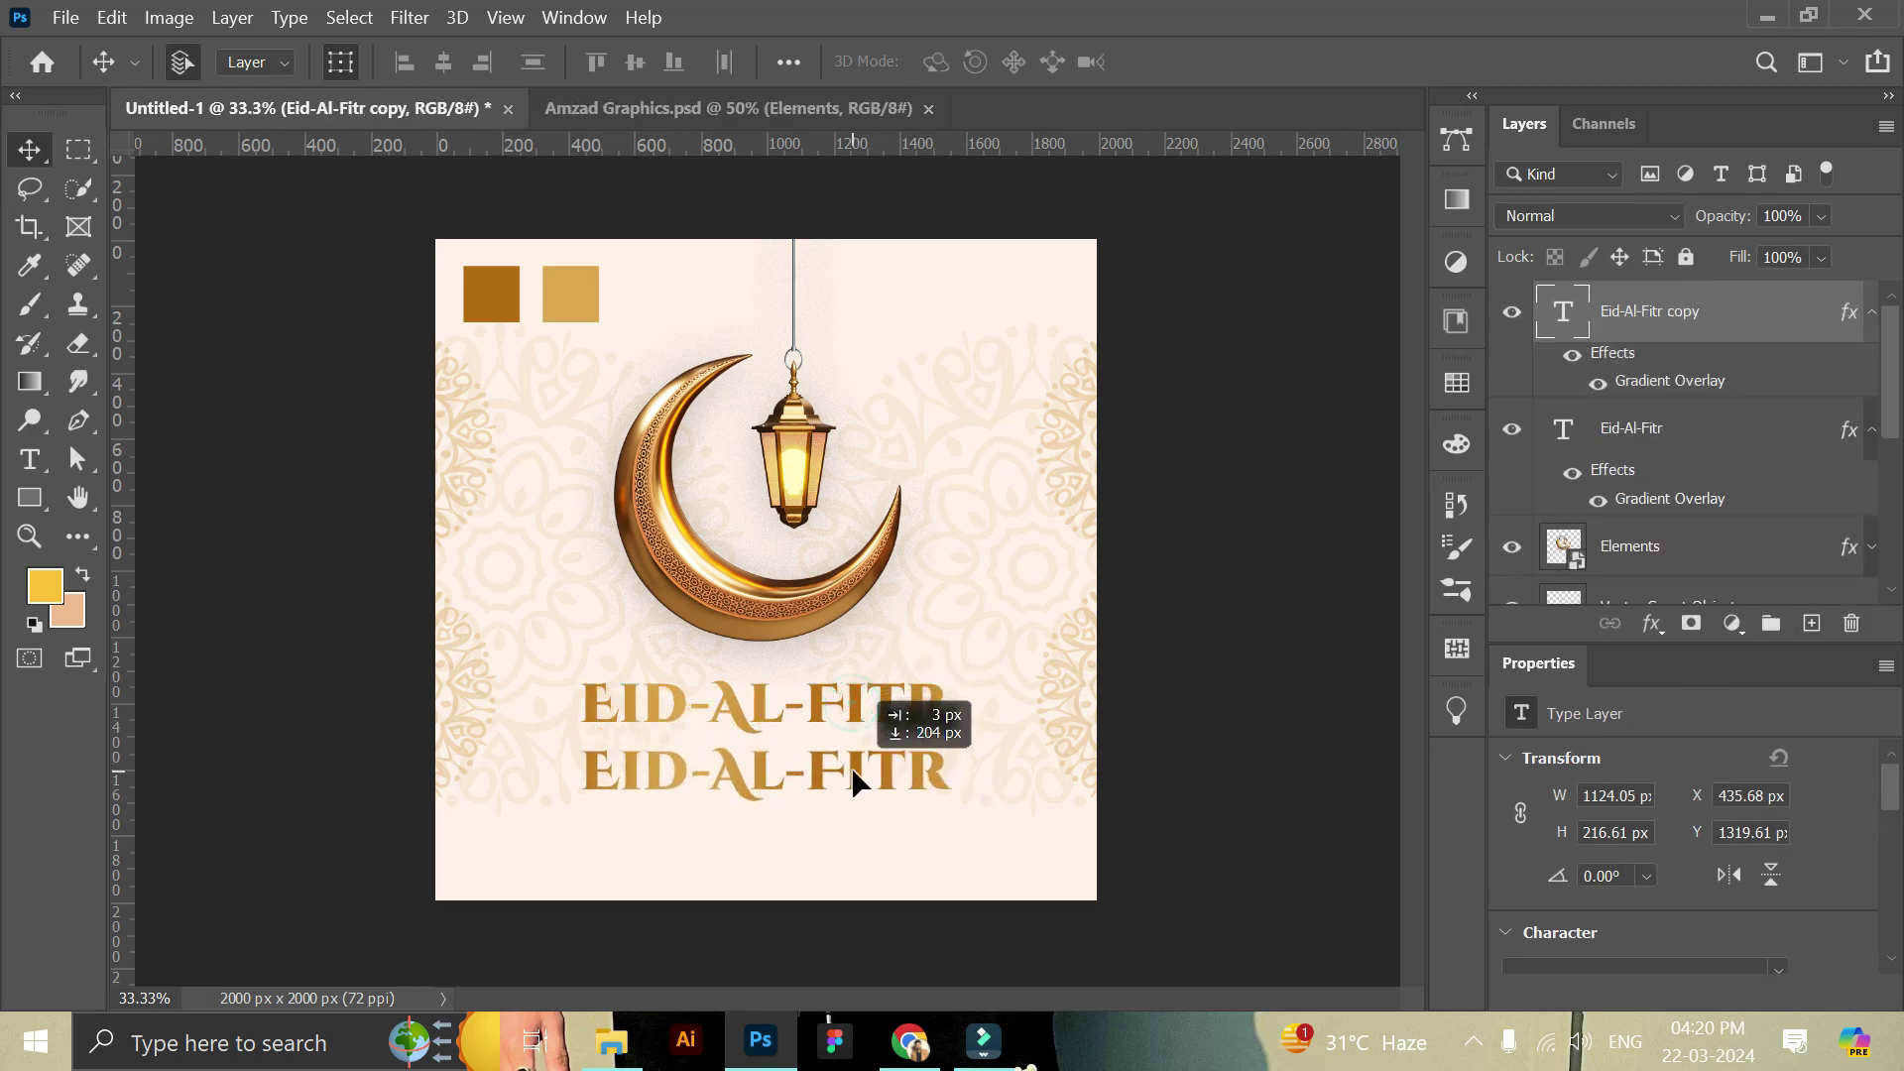
double_click(859, 767)
type("MUBARAK")
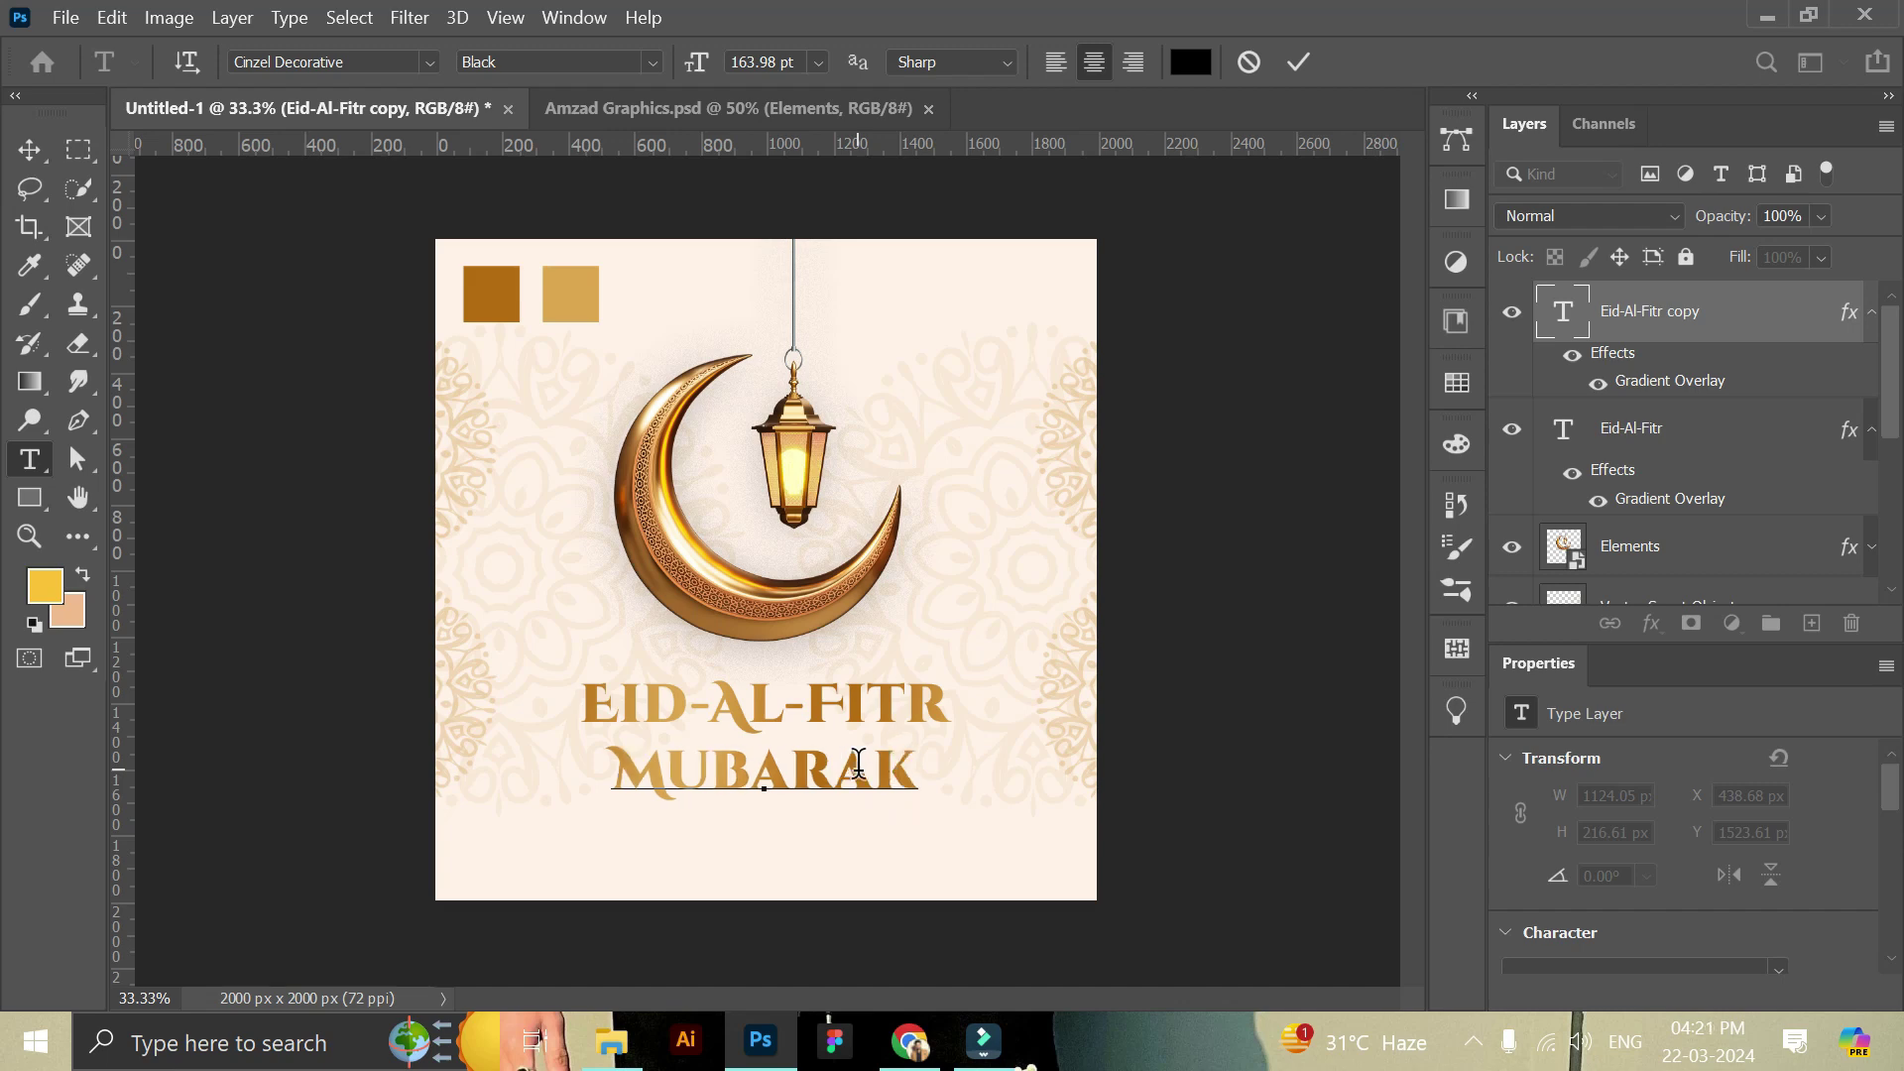
left_click(1295, 62)
key("v")
Set MUBARAK in Calisto MT, all capitals, with tracking 500.
left_click(1776, 871)
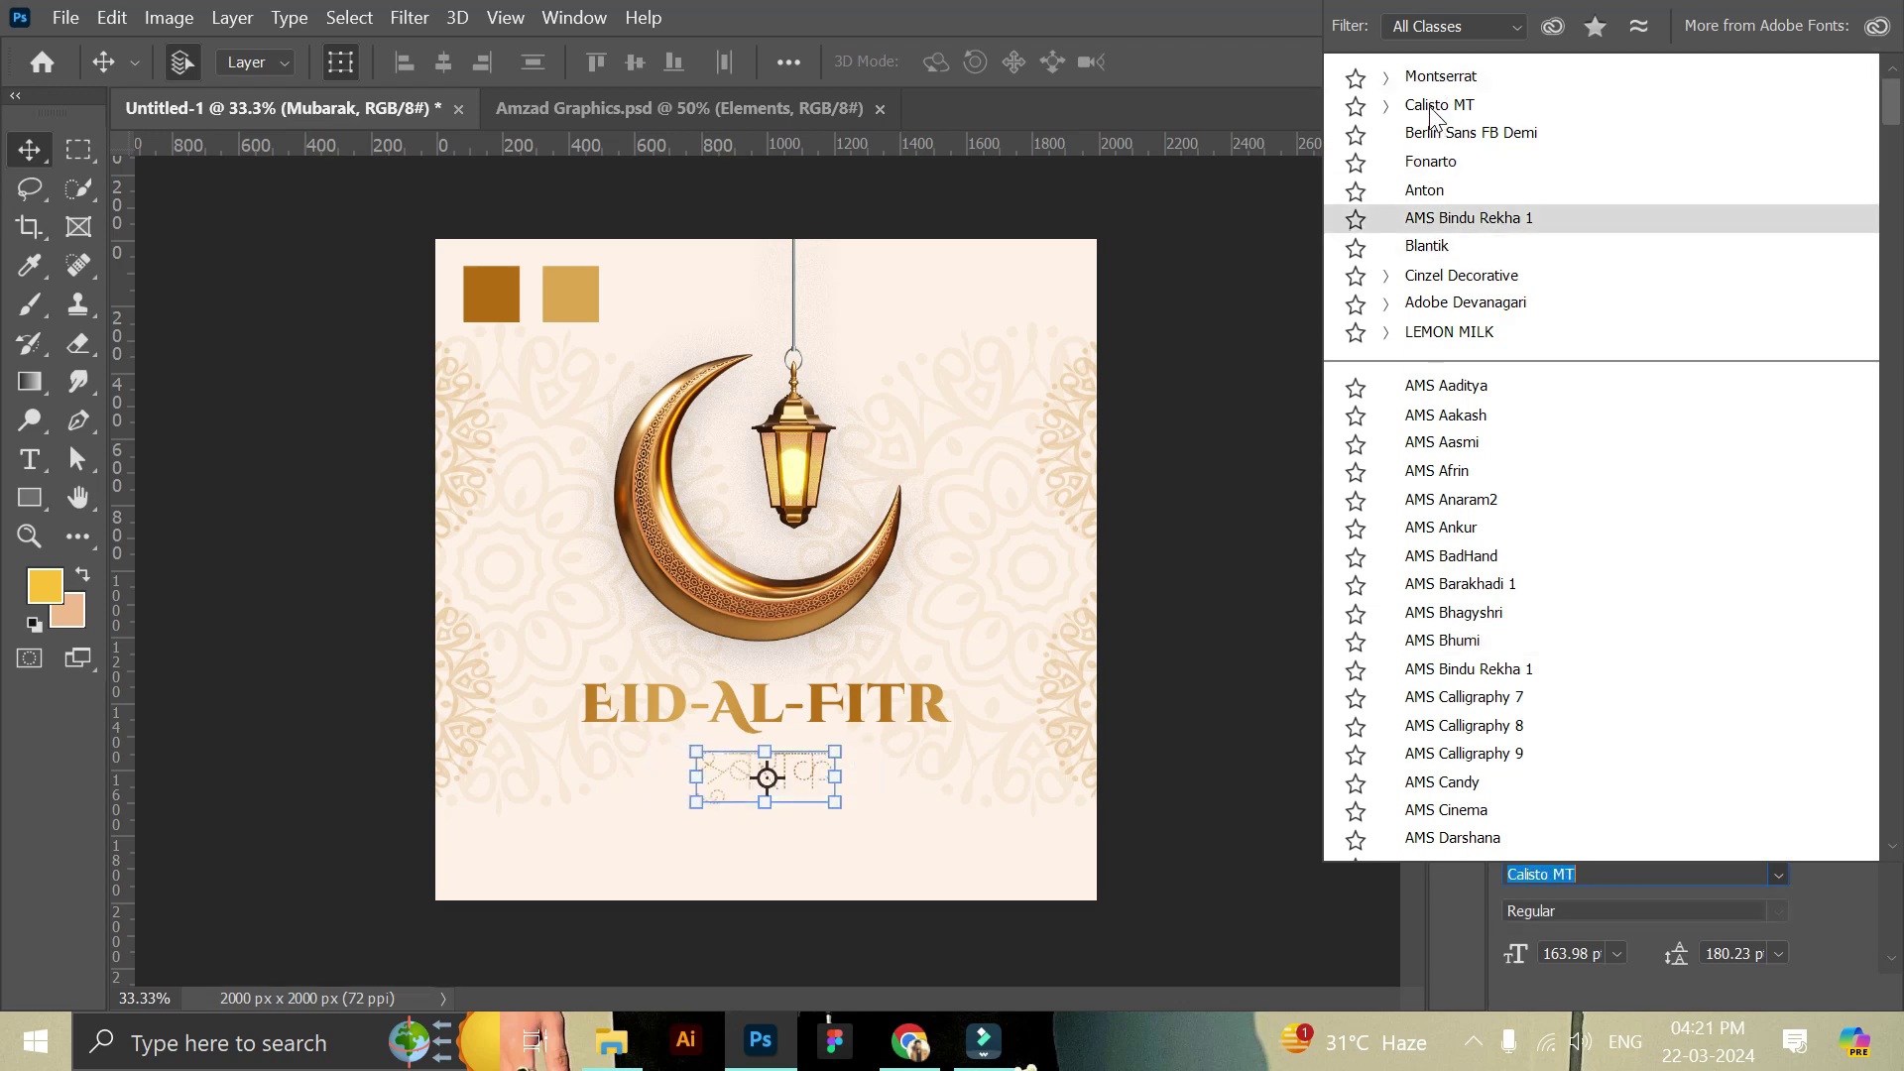
left_click(1431, 105)
scroll(1538, 878, "down", 2)
left_click(1520, 954)
left_click(1775, 870)
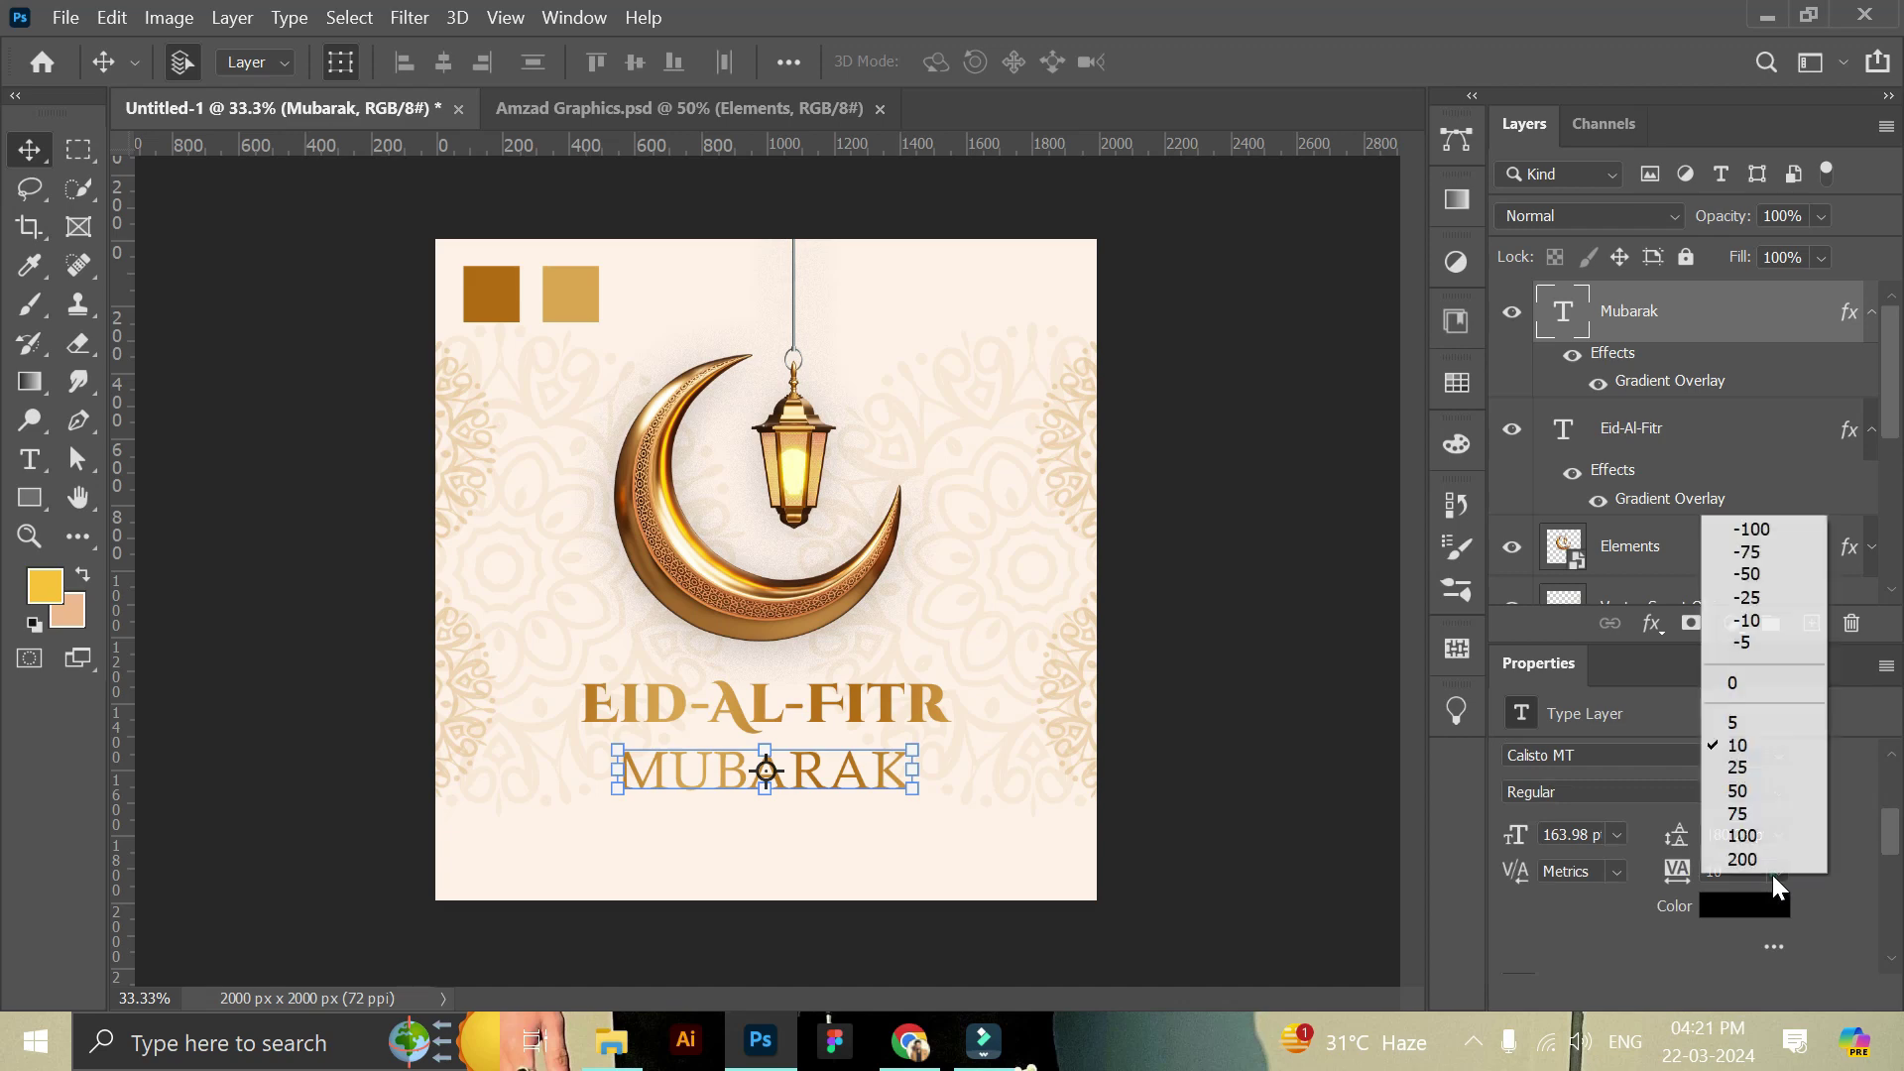
type("500")
key("Return")
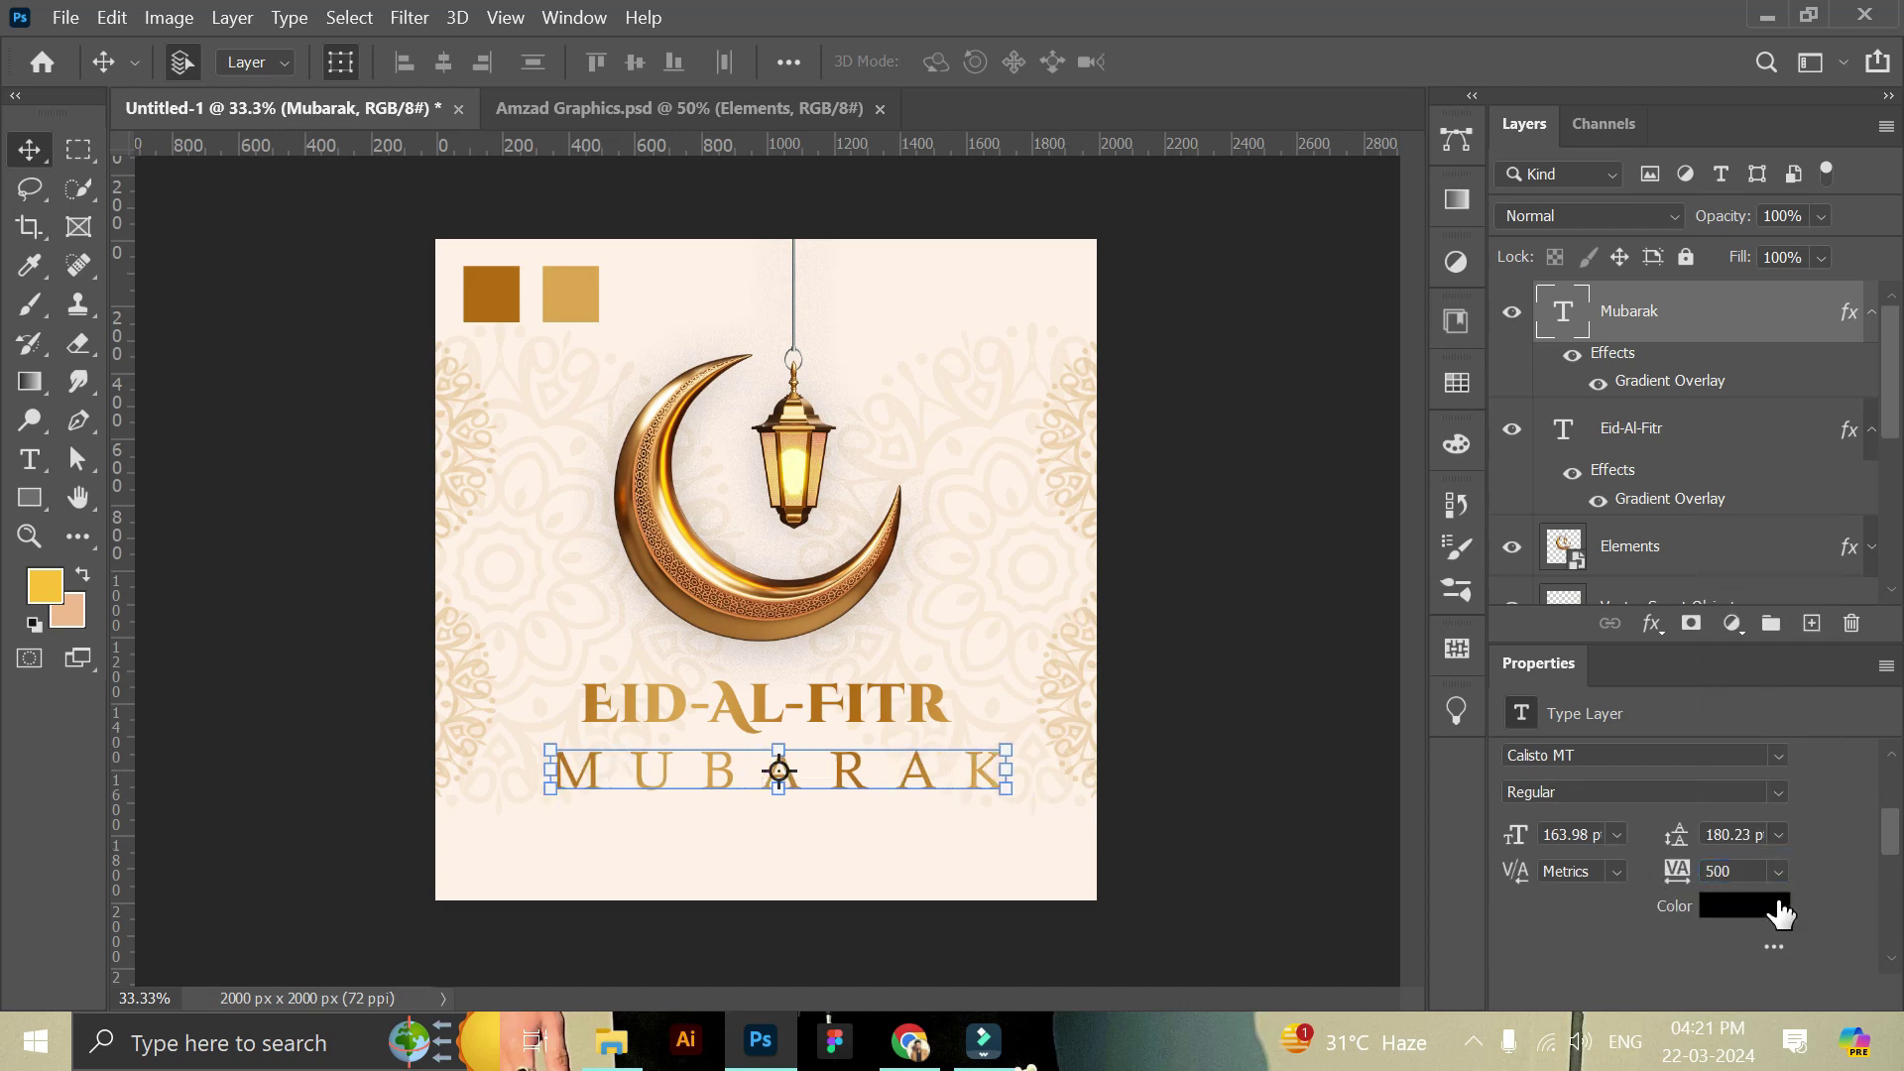
left_click(1747, 905)
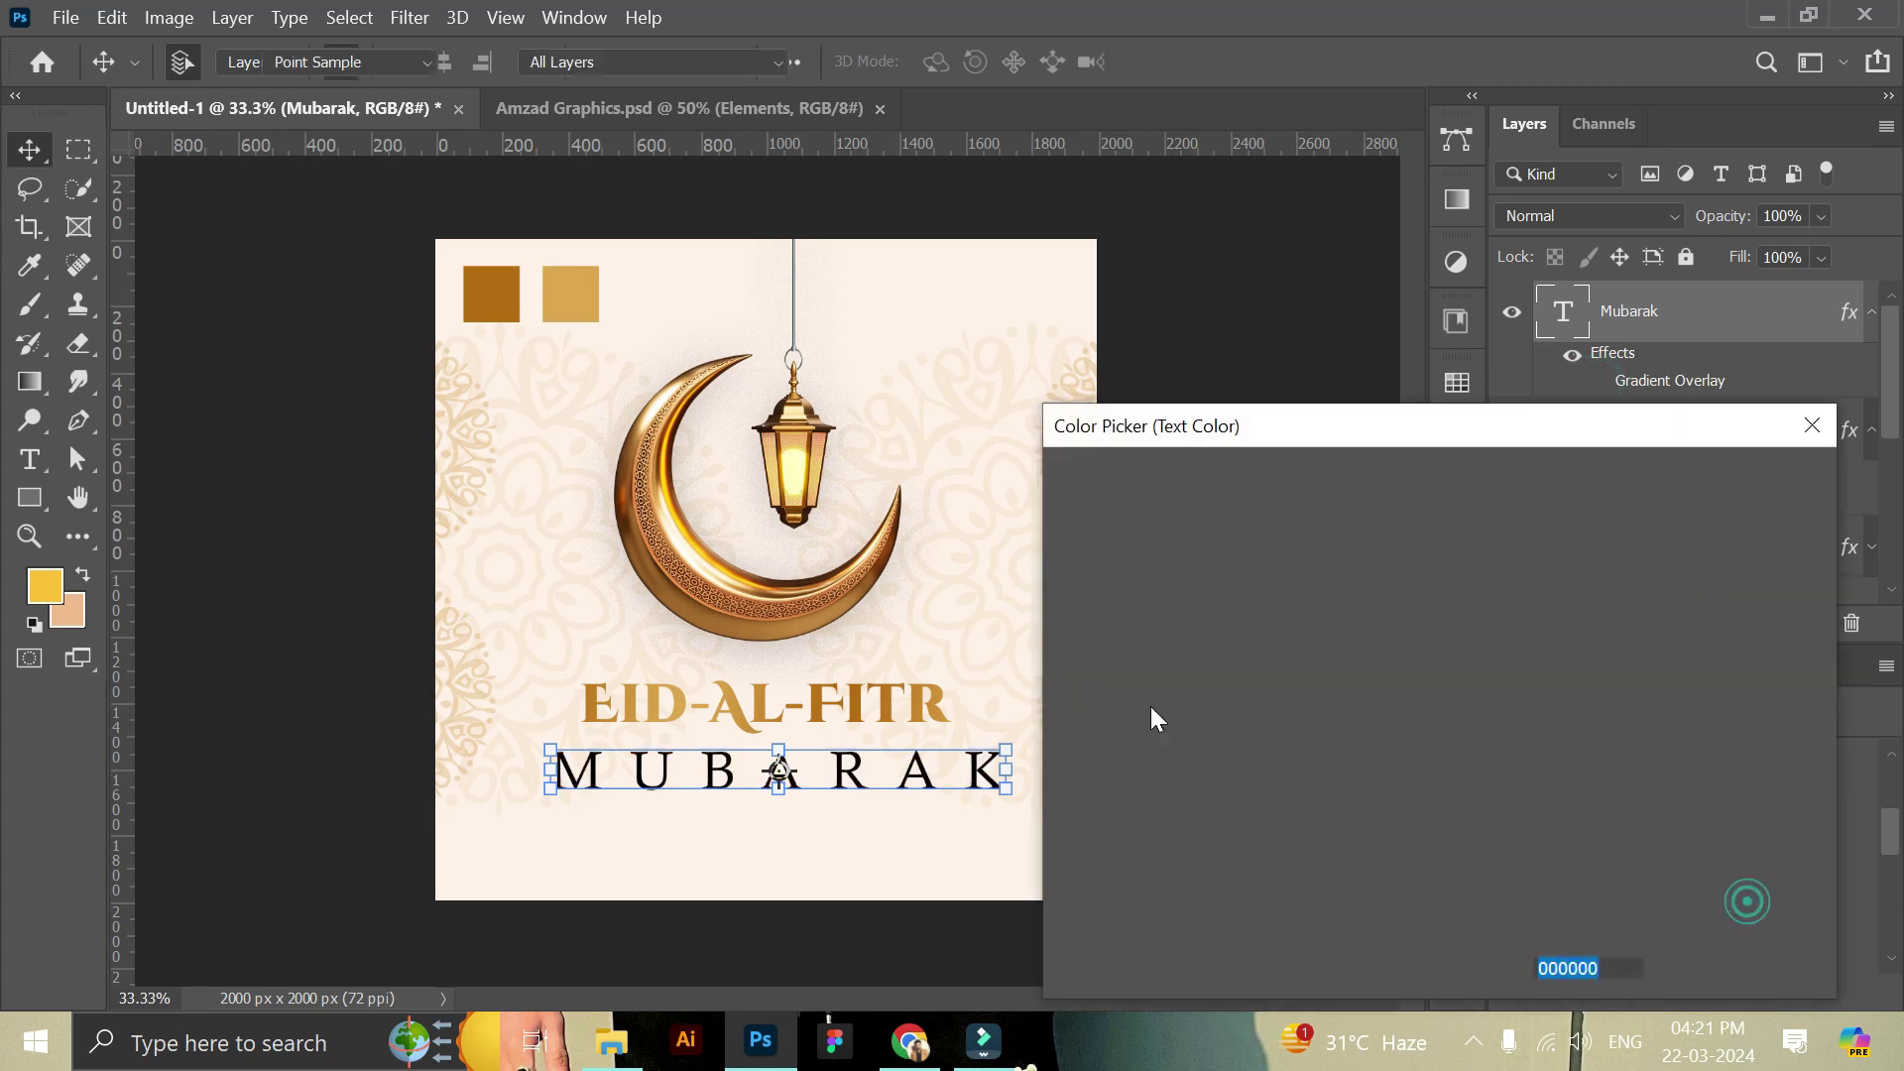
Make MUBARAK black and bold, scale it to 77.29 pt, and place it under the title.
left_click(1734, 483)
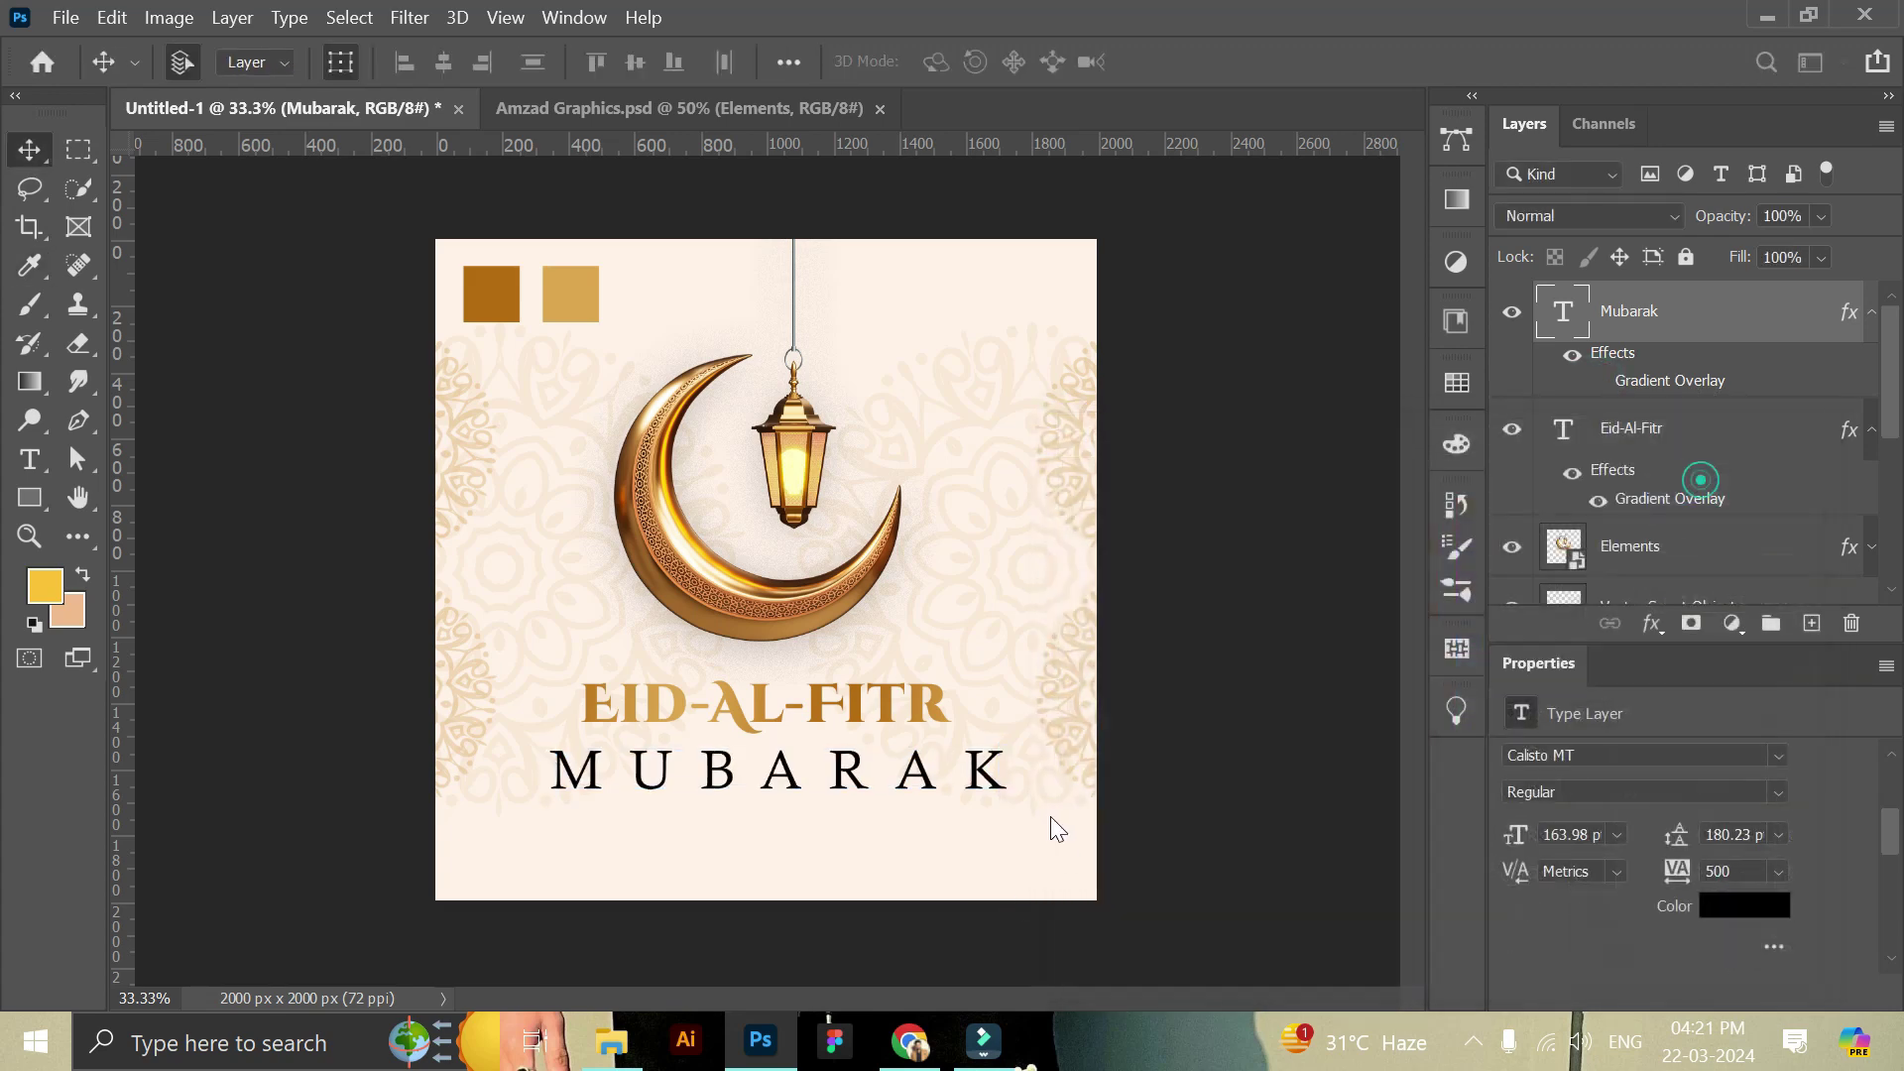
left_click(1776, 791)
left_click(1520, 866)
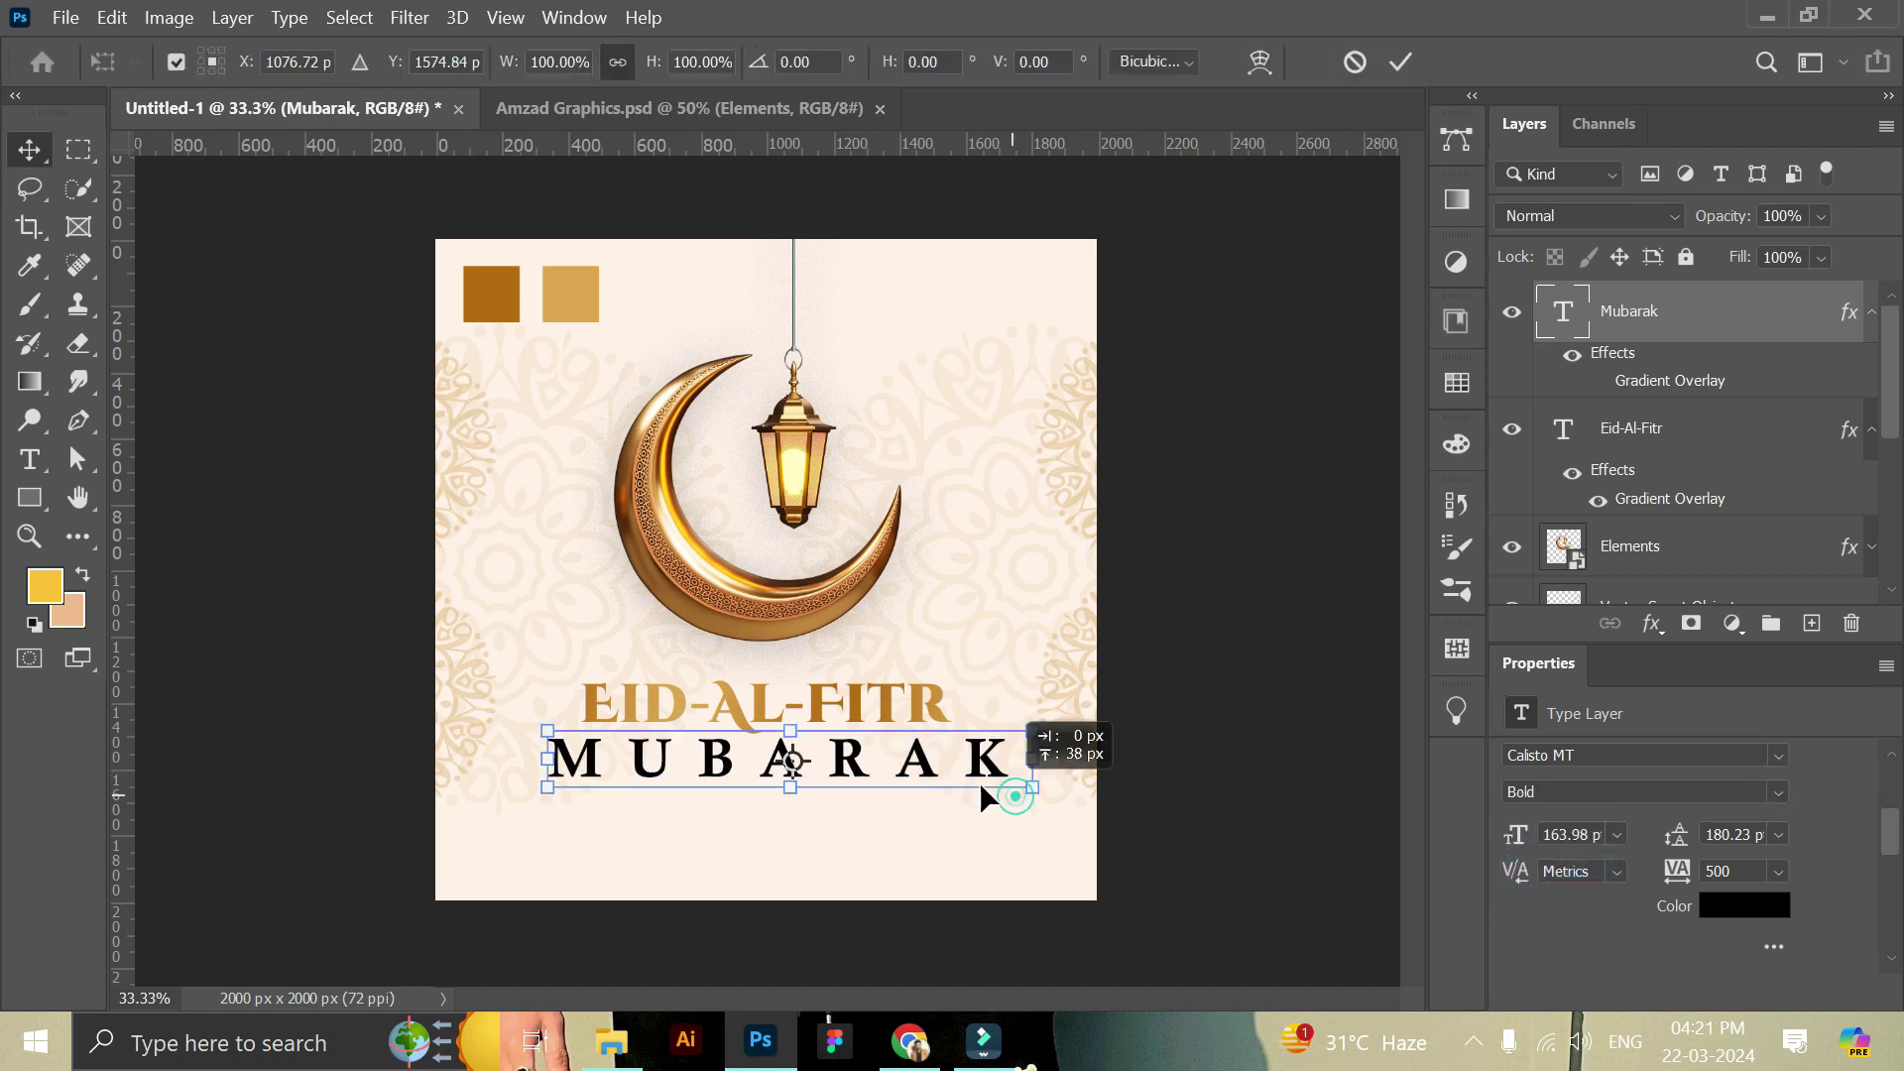
left_click_drag(995, 789, 940, 799)
mouse_move(549, 751)
left_mouse_down()
mouse_move(454, 745)
mouse_move(708, 781)
left_mouse_up()
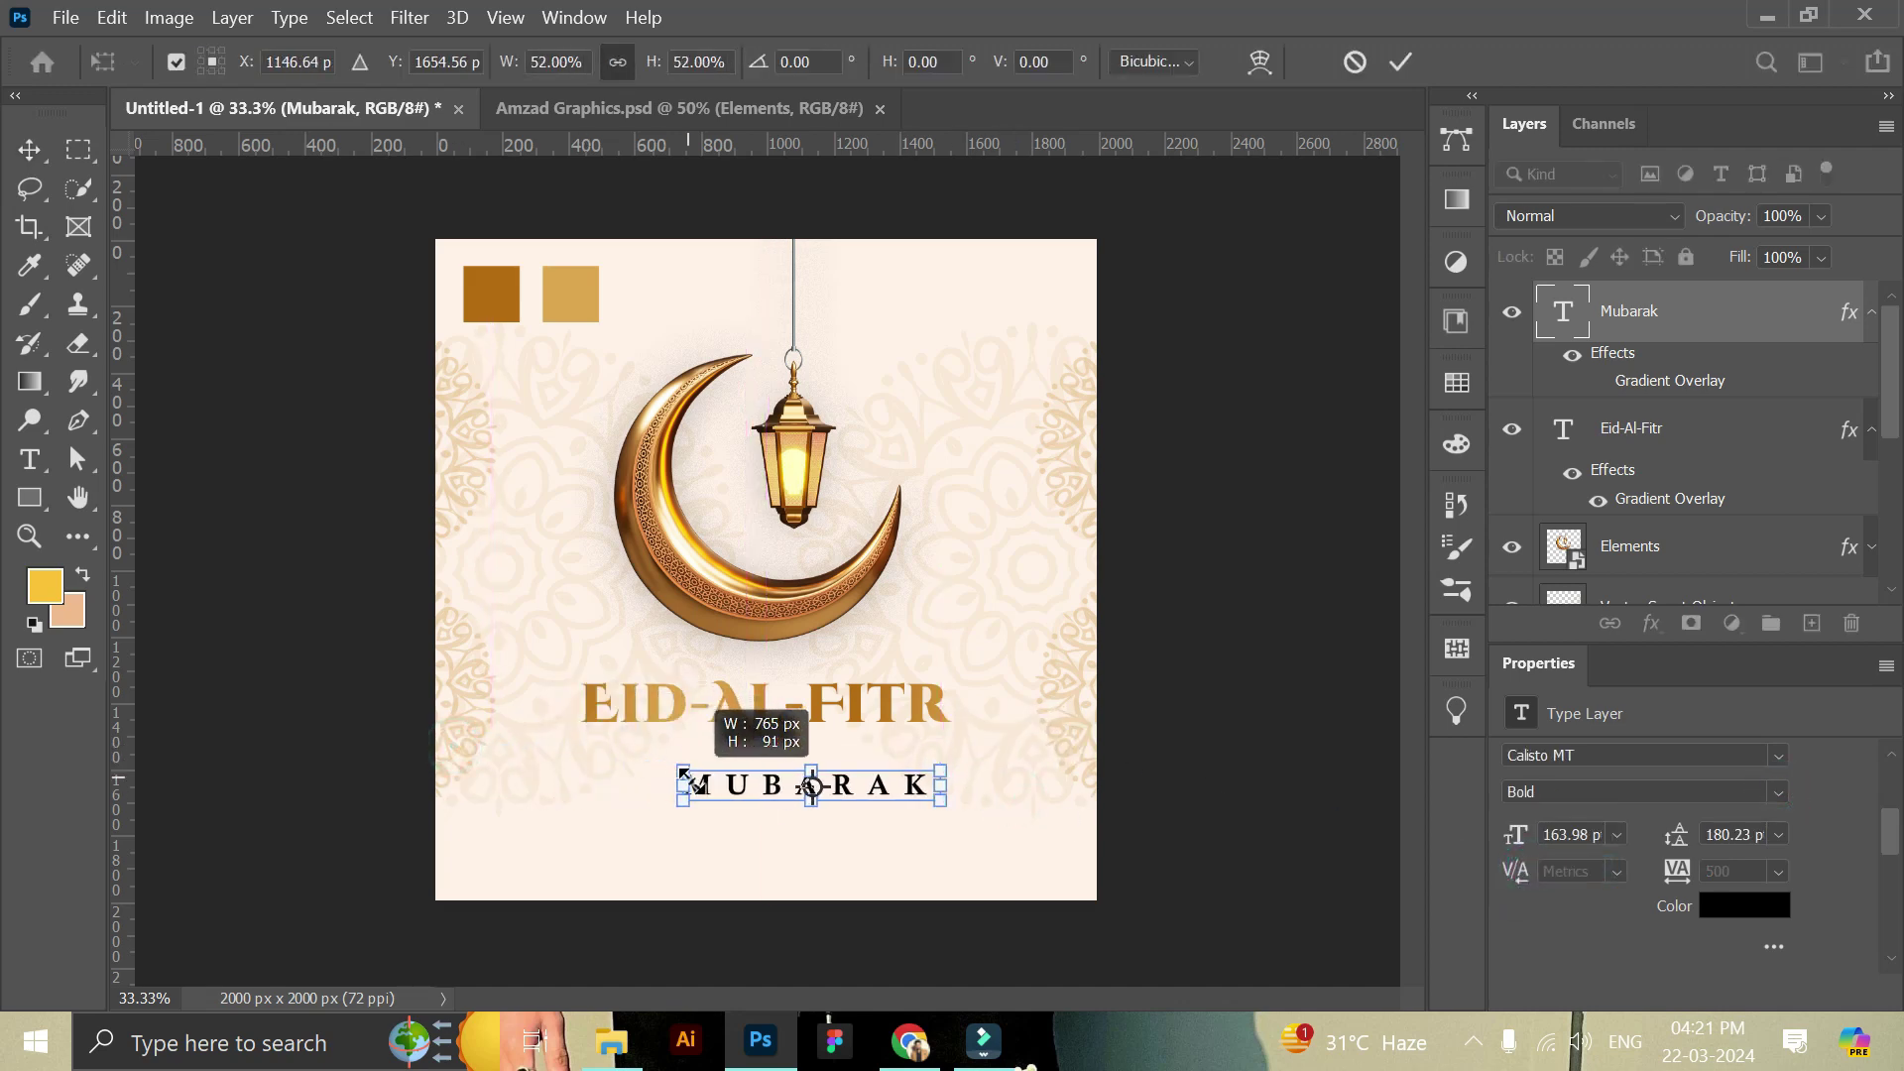
left_click_drag(897, 806, 850, 771)
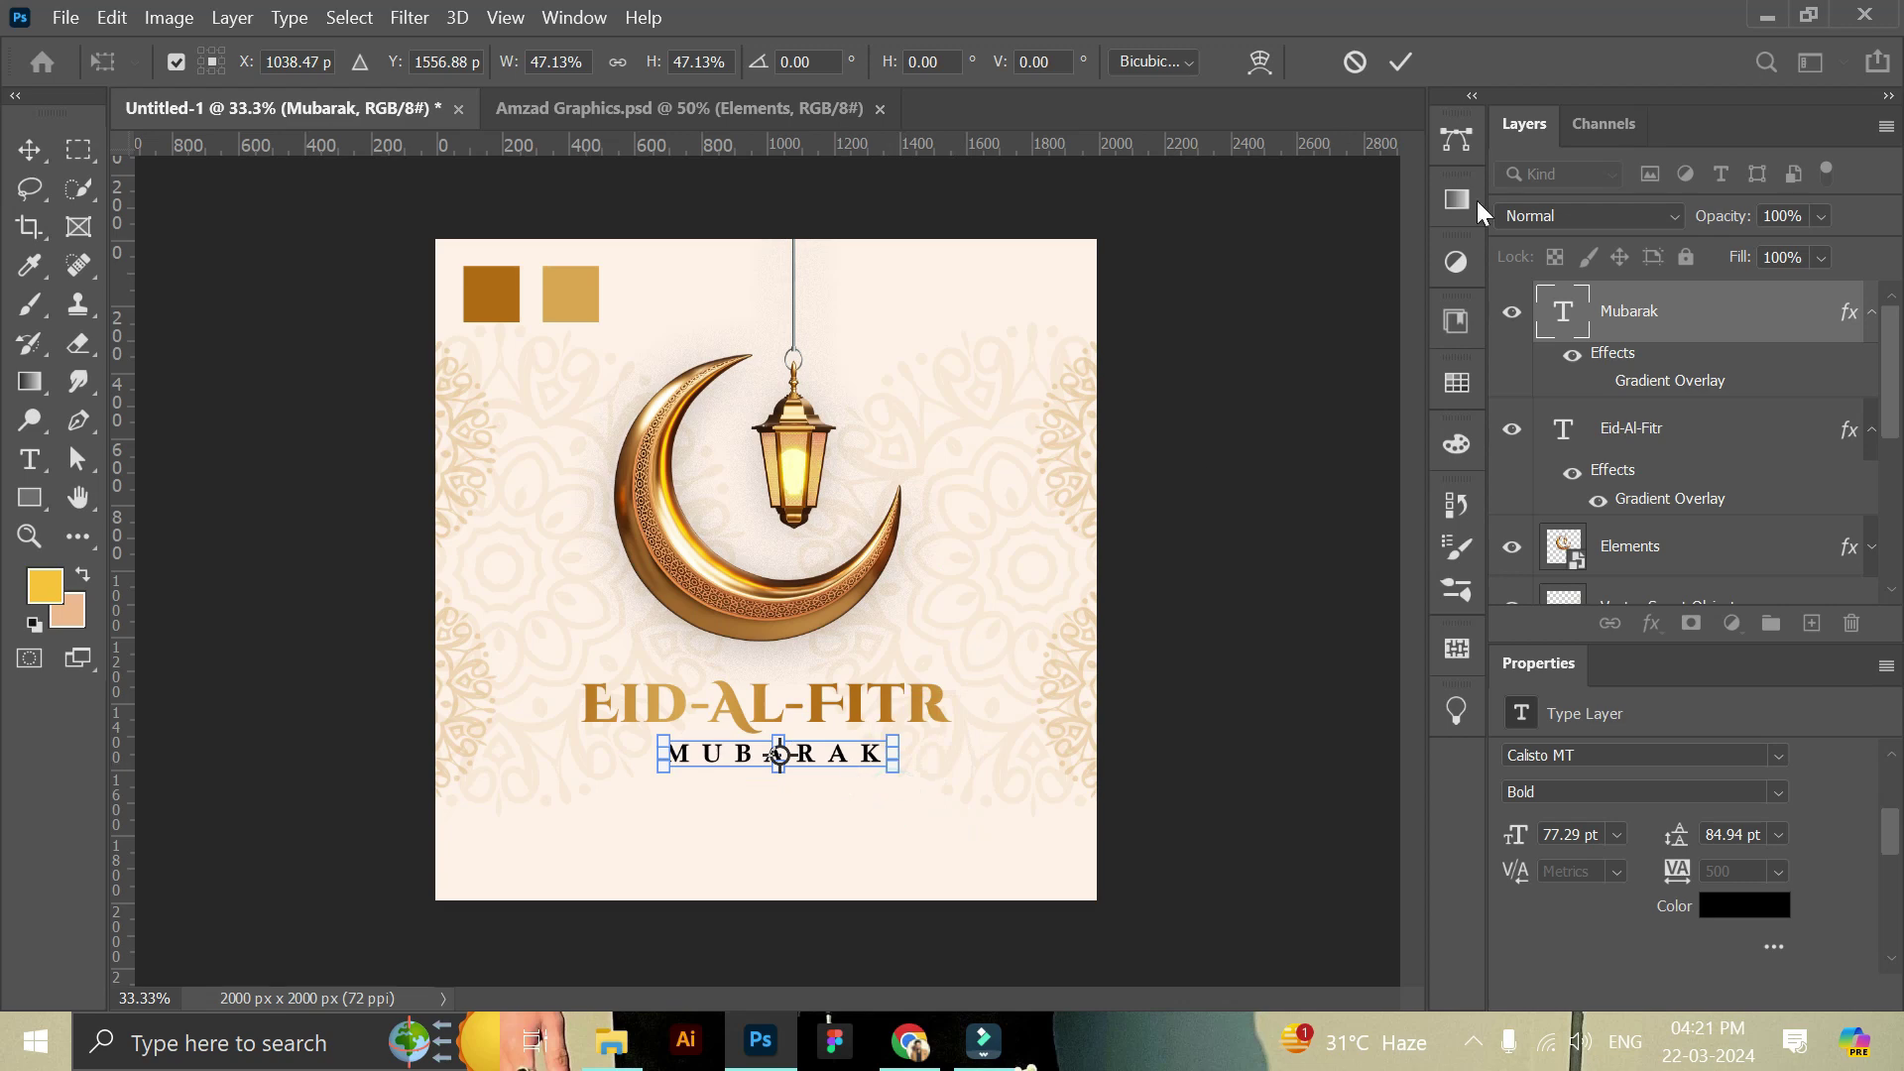
left_click(1398, 63)
Centre both text lines on each other and on a vertical guide at canvas middle.
left_click(1676, 429, "ctrl")
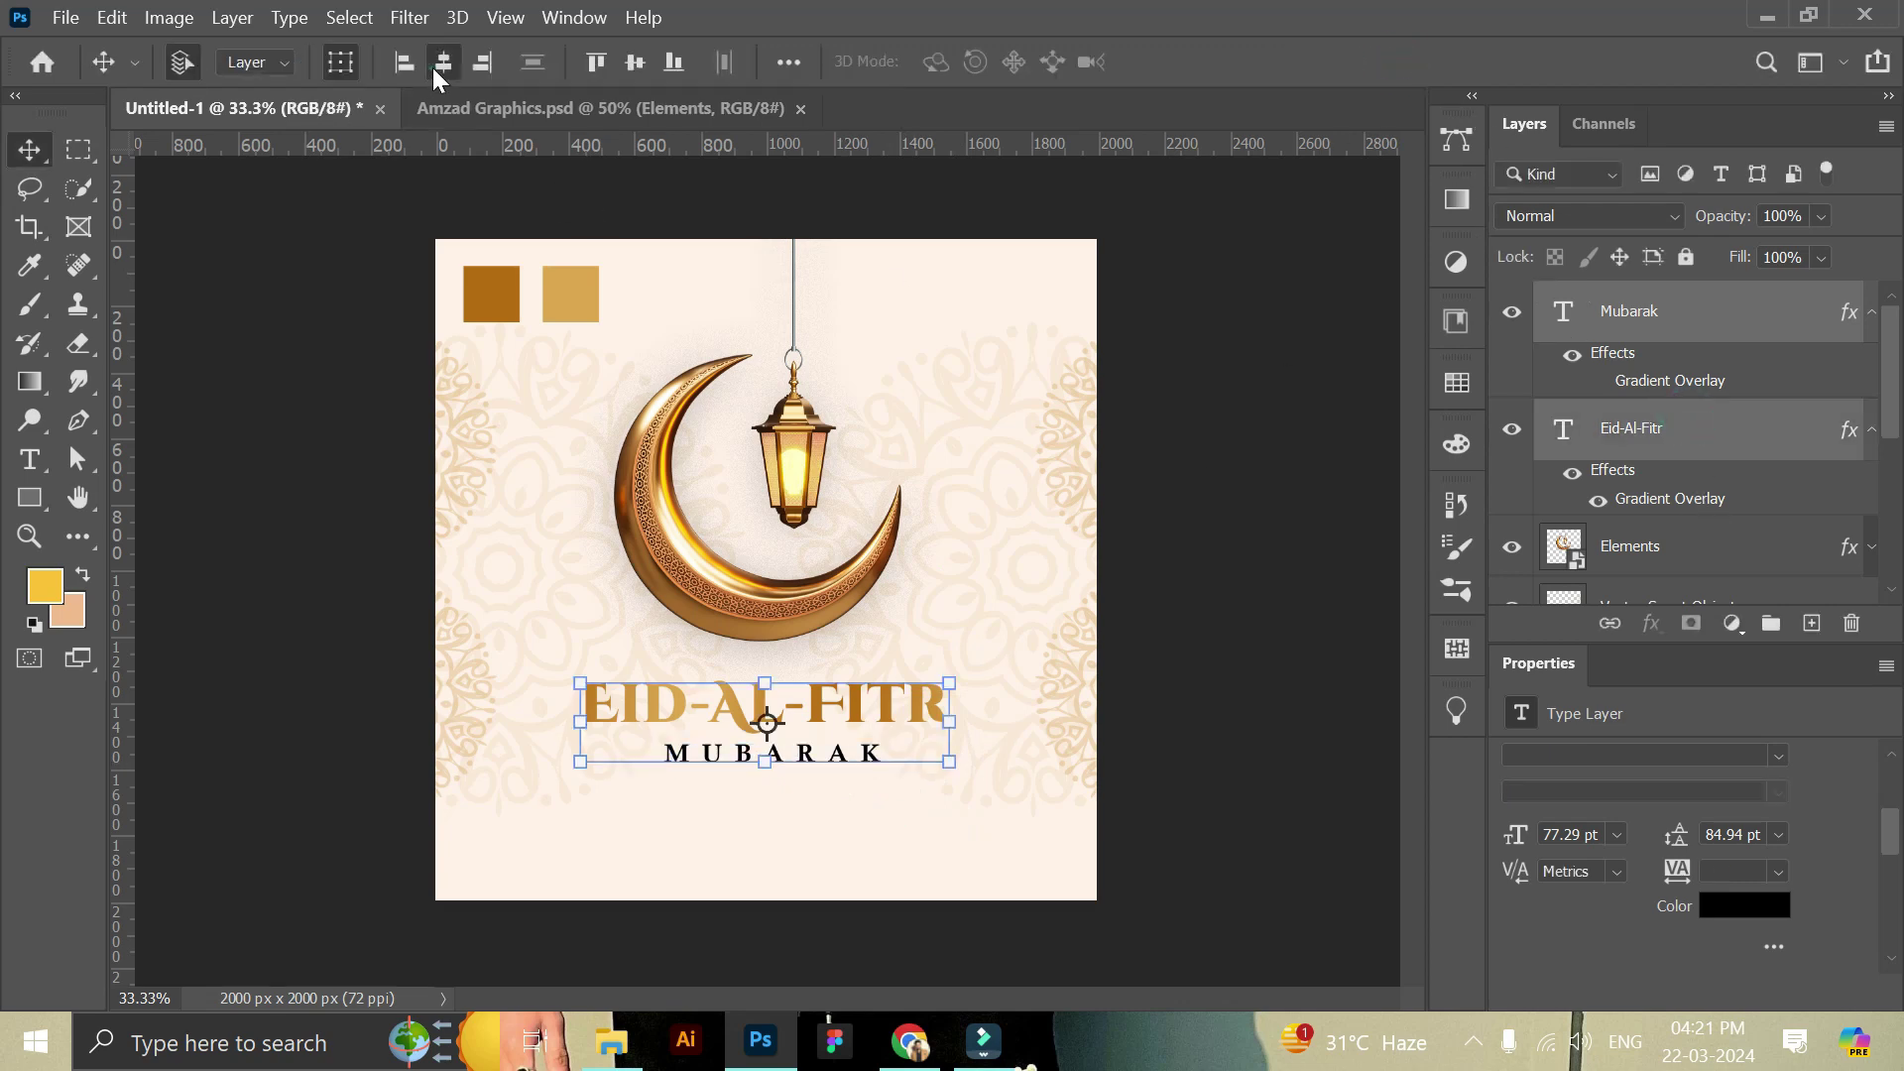
left_click(444, 62)
left_click_drag(893, 709, 903, 709)
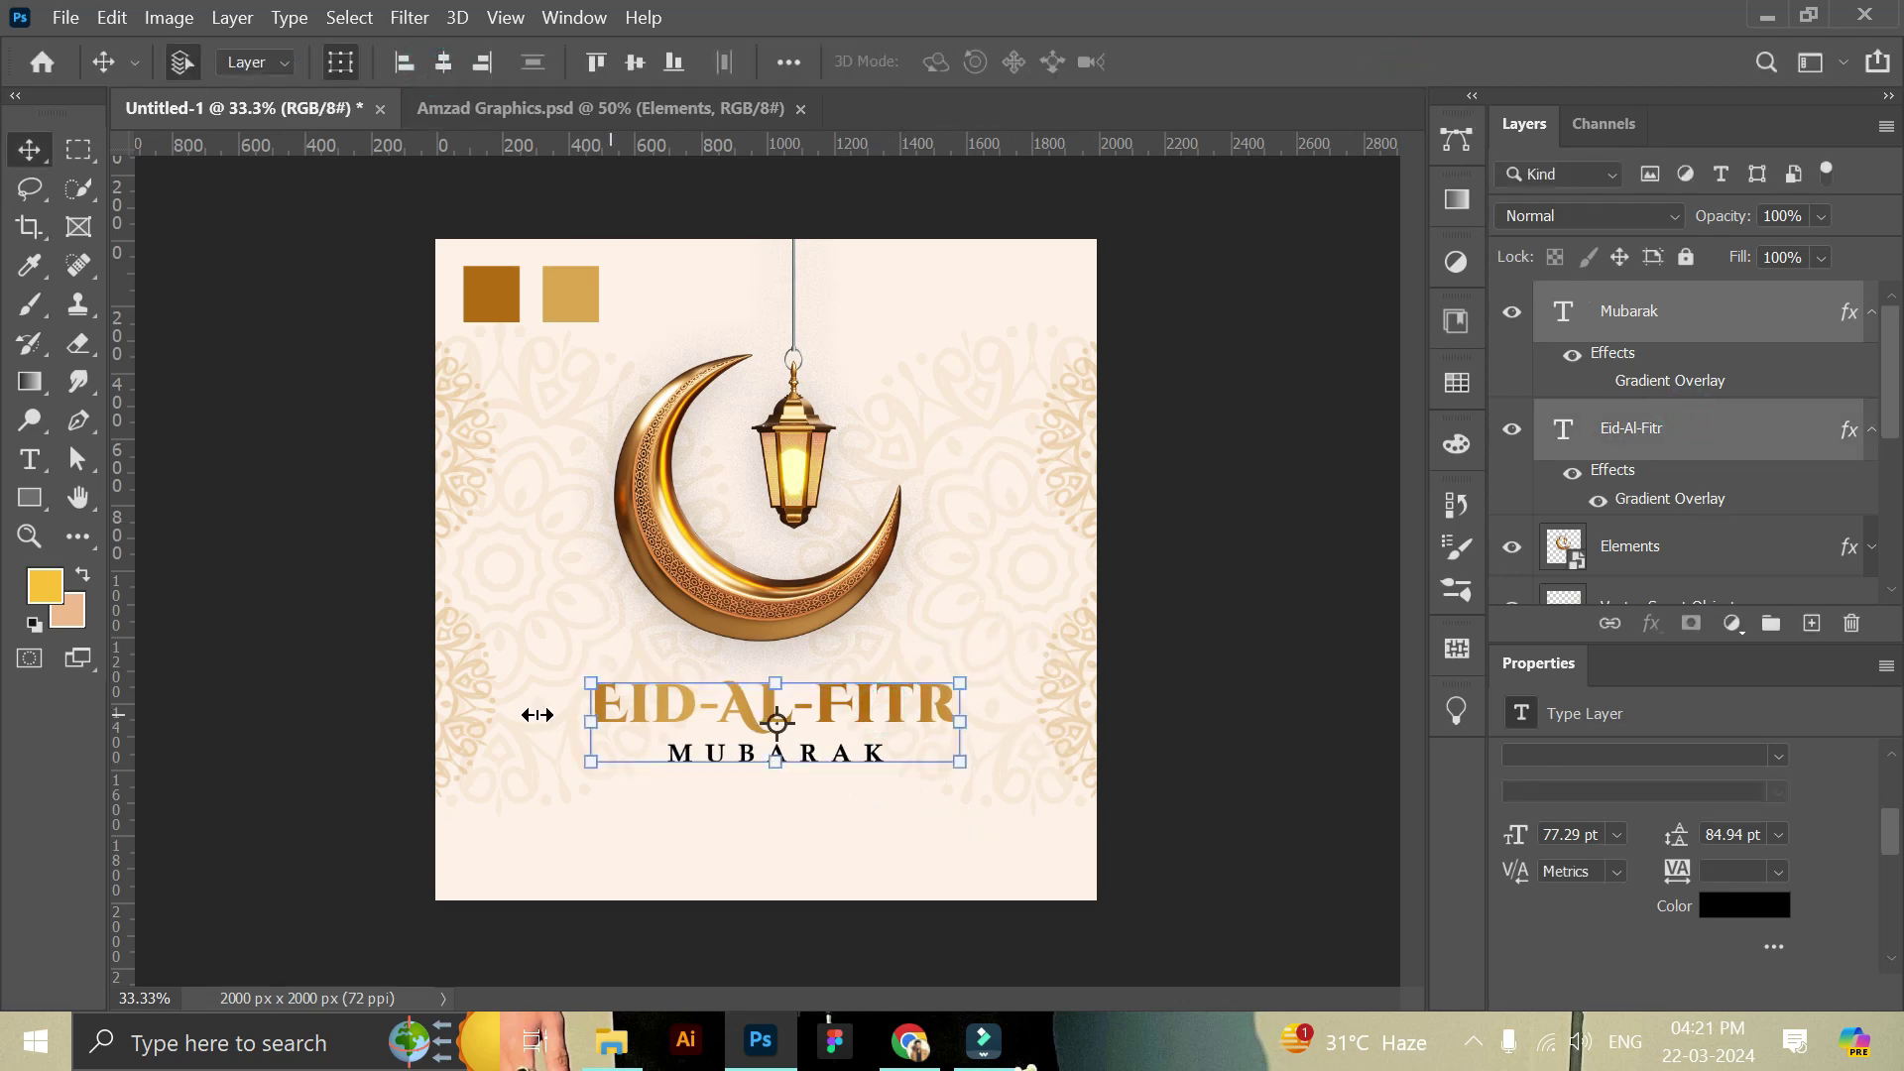
left_click(280, 739)
left_click_drag(117, 738, 766, 739)
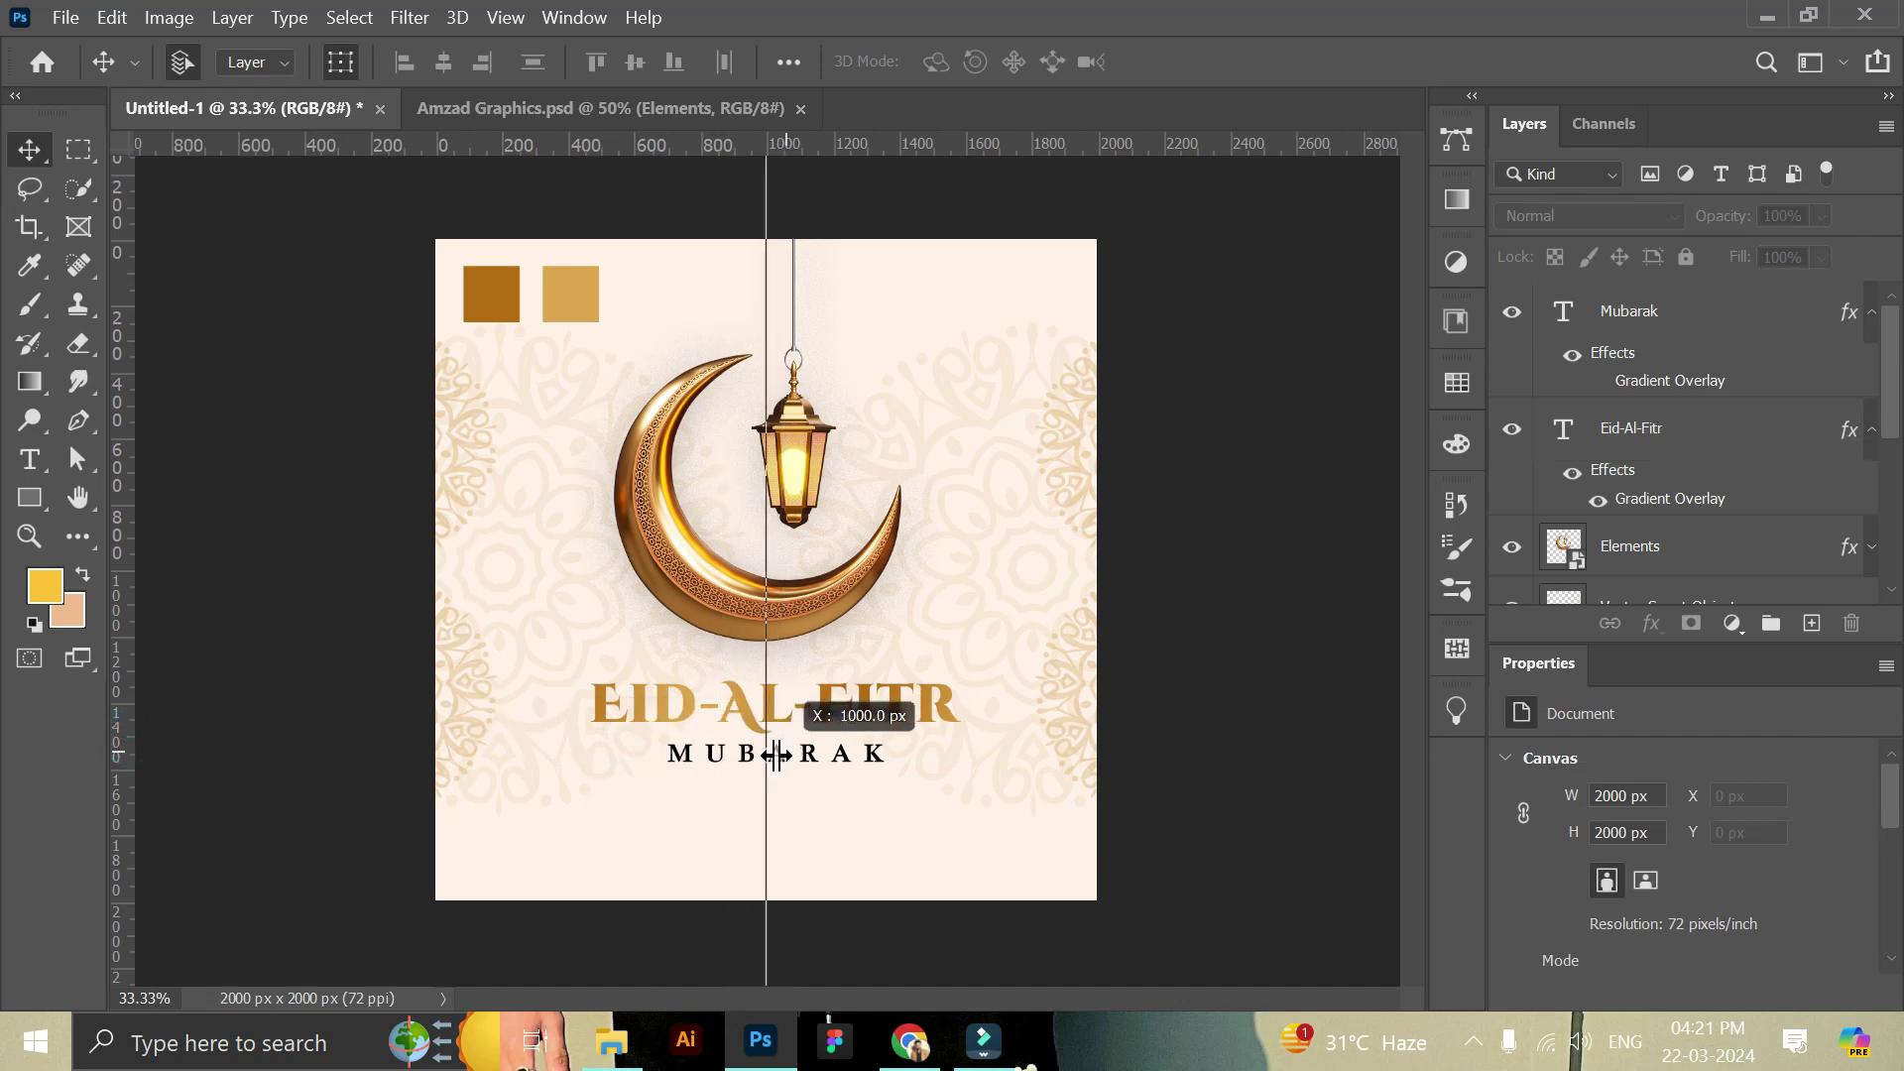
left_click(910, 729)
left_click(1658, 314, "ctrl")
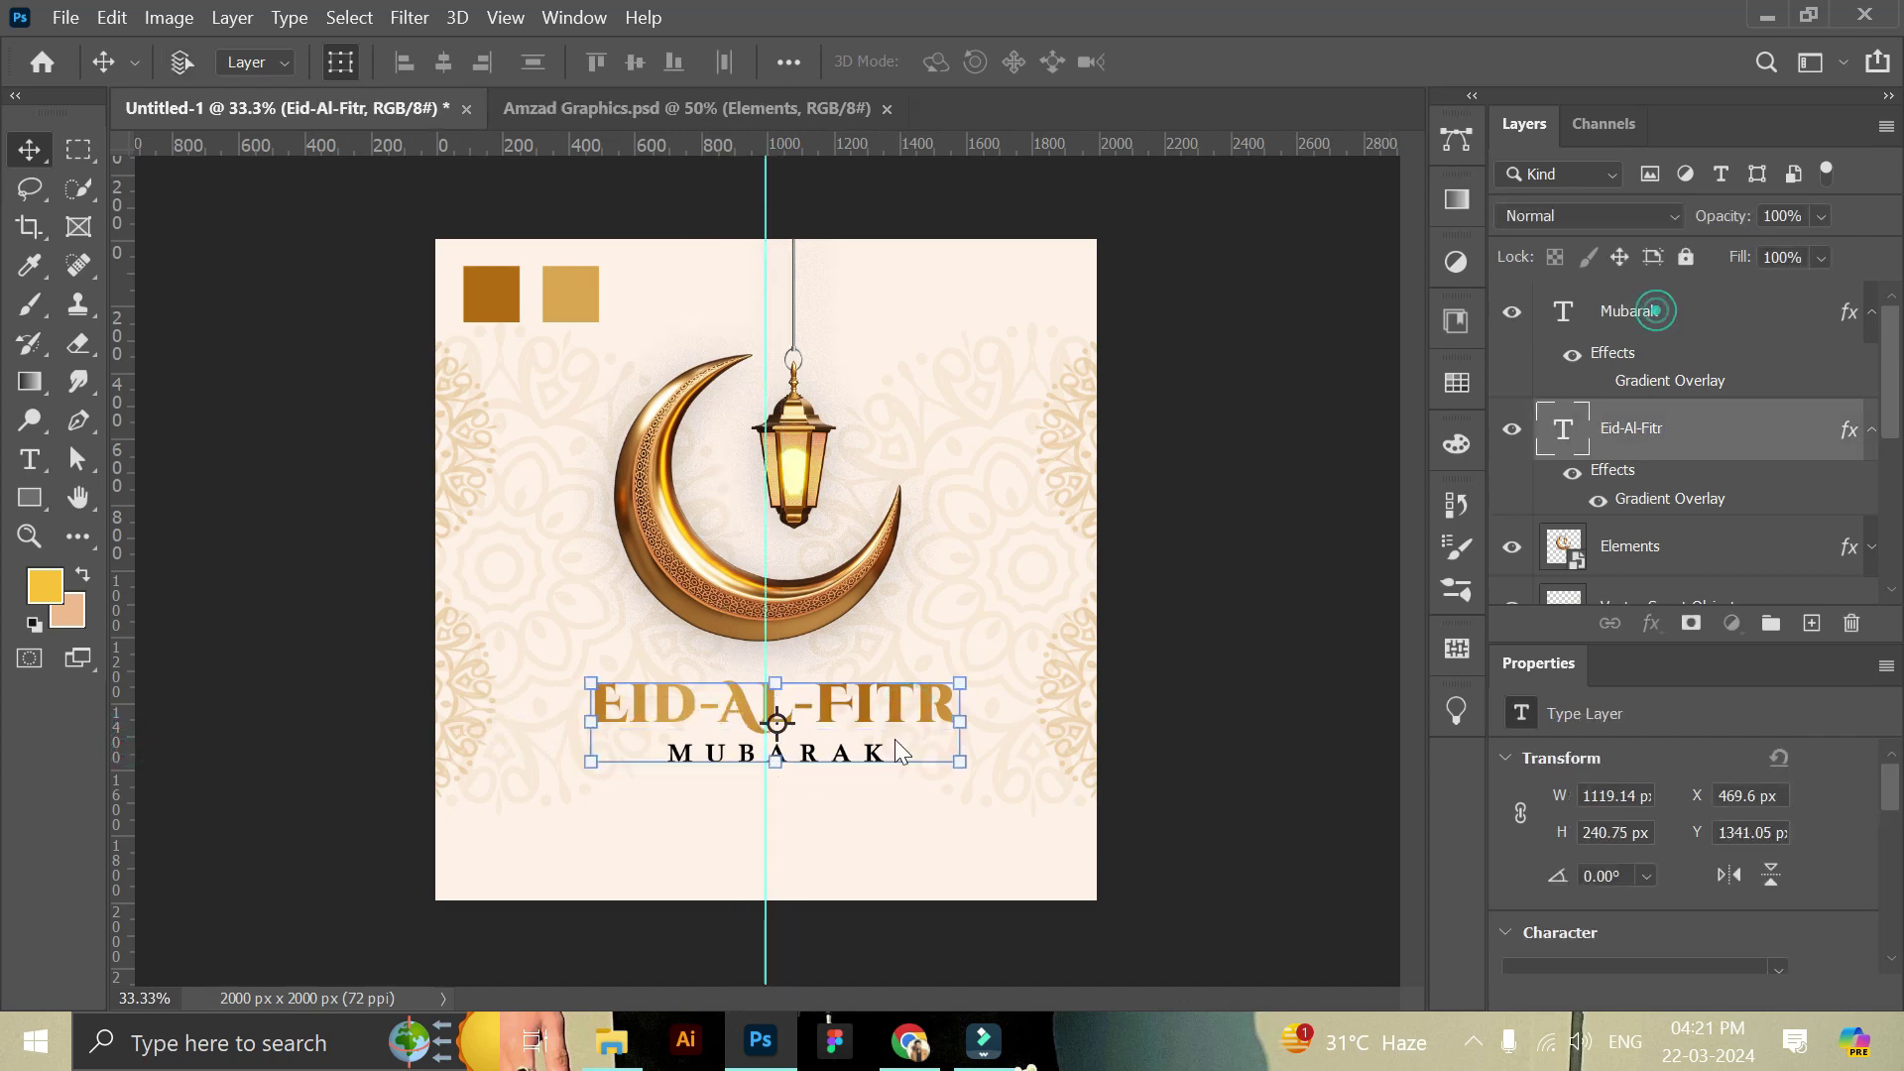
left_click_drag(888, 706, 878, 706)
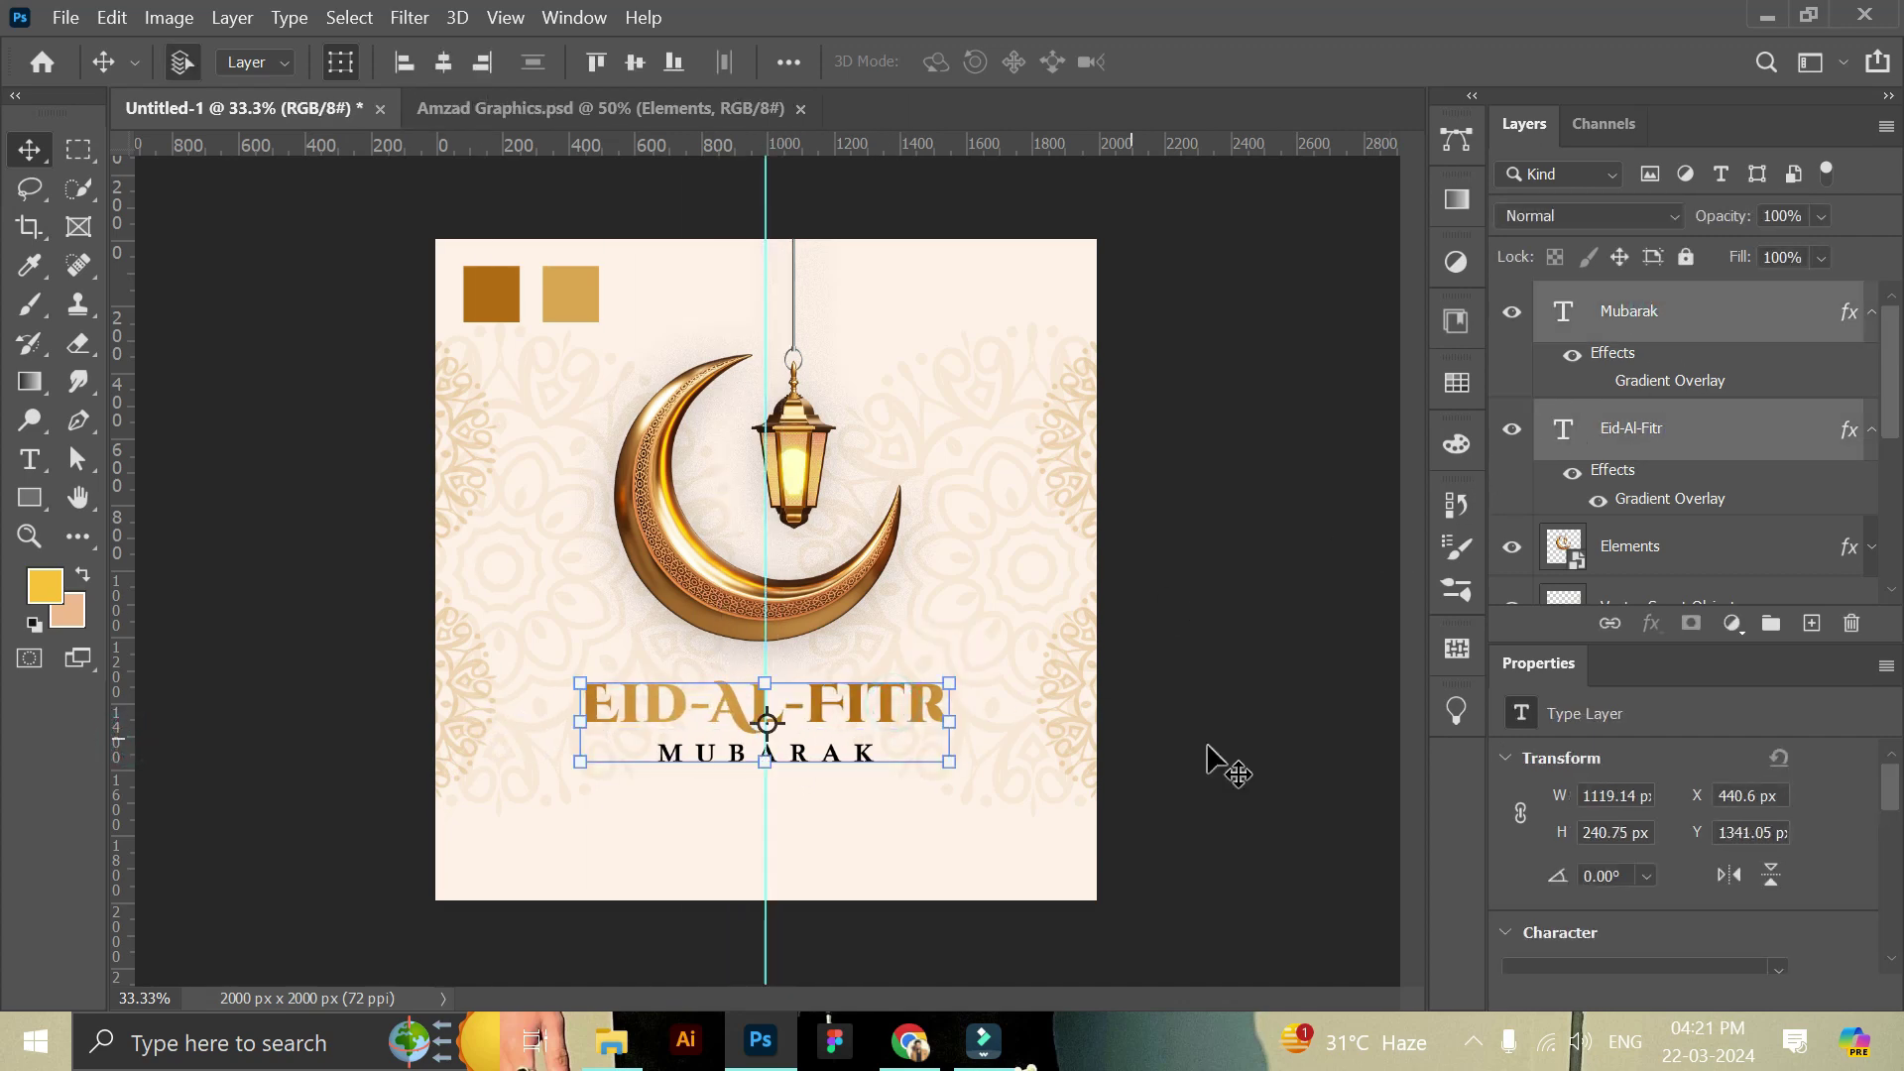
left_click(1230, 685)
Copy the gold ornament divider and Eid greeting text from Amzad Graphics below MUBARAK.
left_click(646, 109)
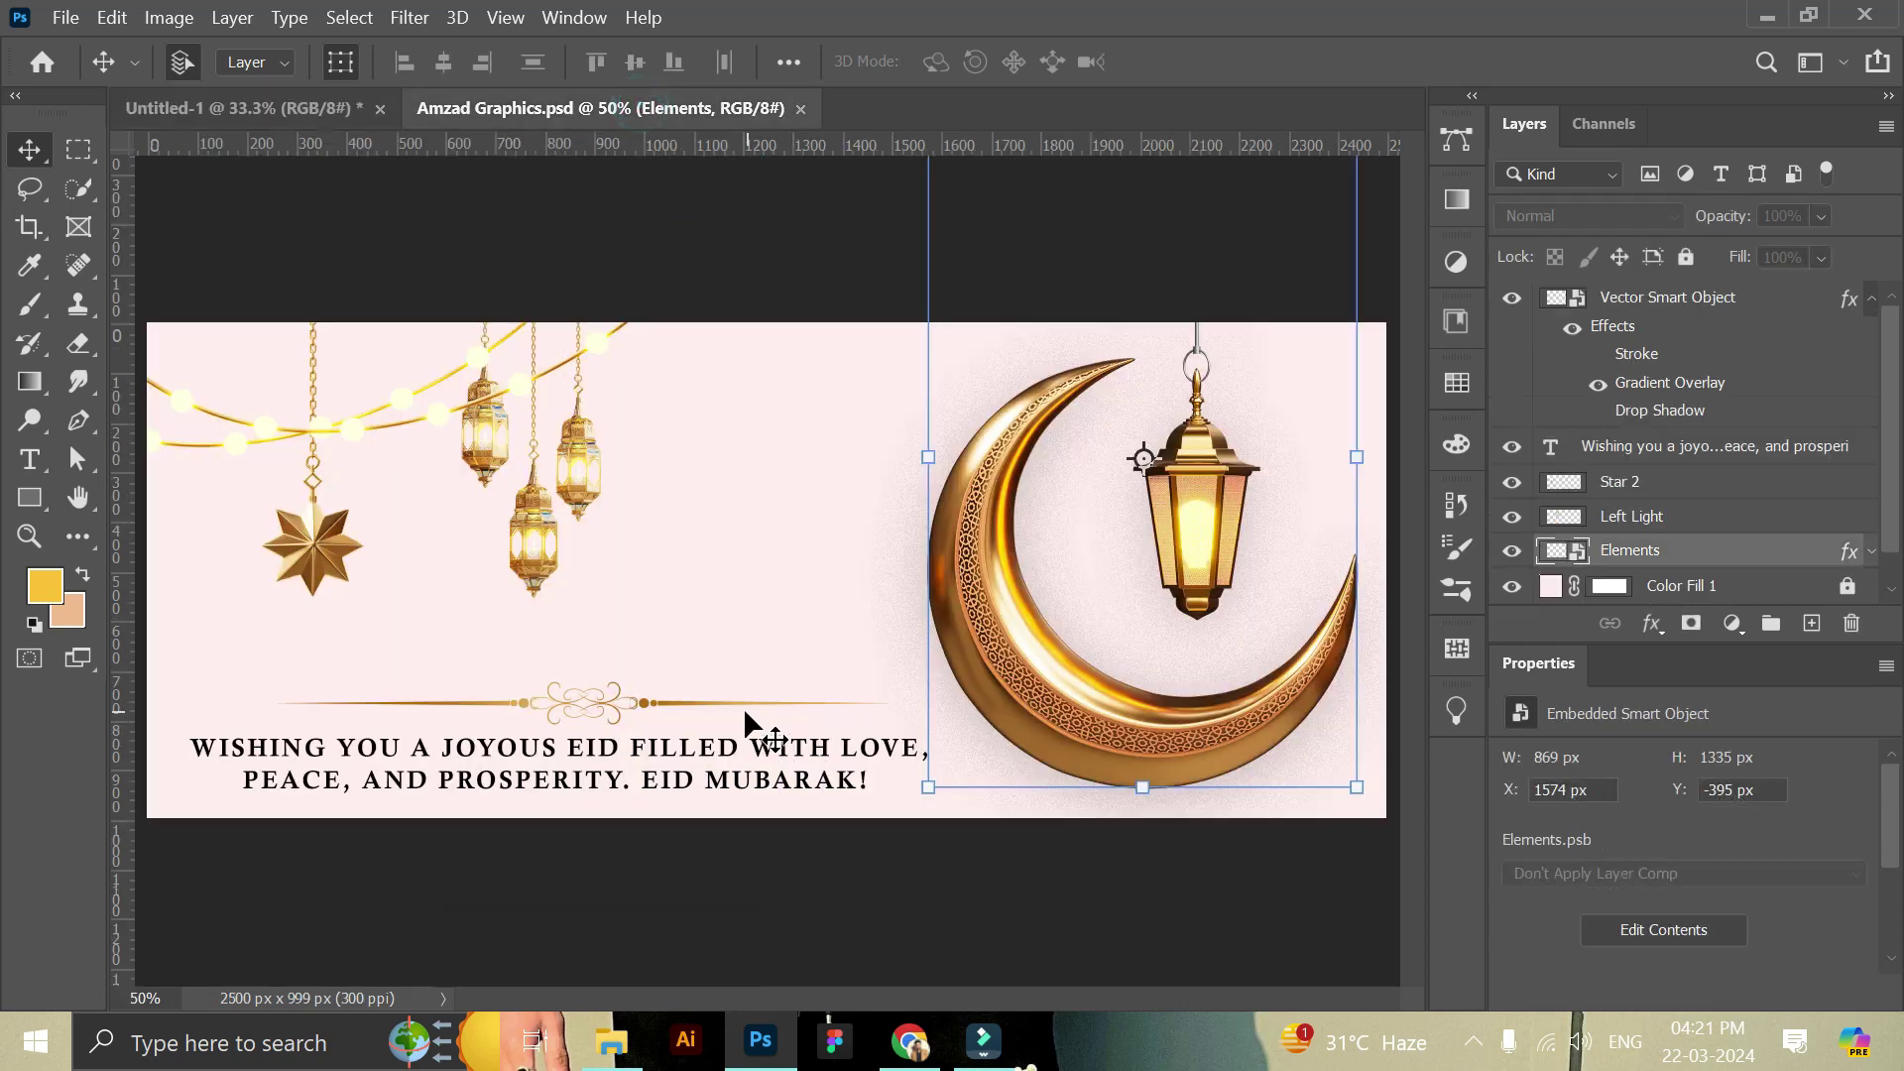
mouse_move(735, 714)
left_mouse_down()
mouse_move(379, 117)
mouse_move(813, 806)
left_mouse_up()
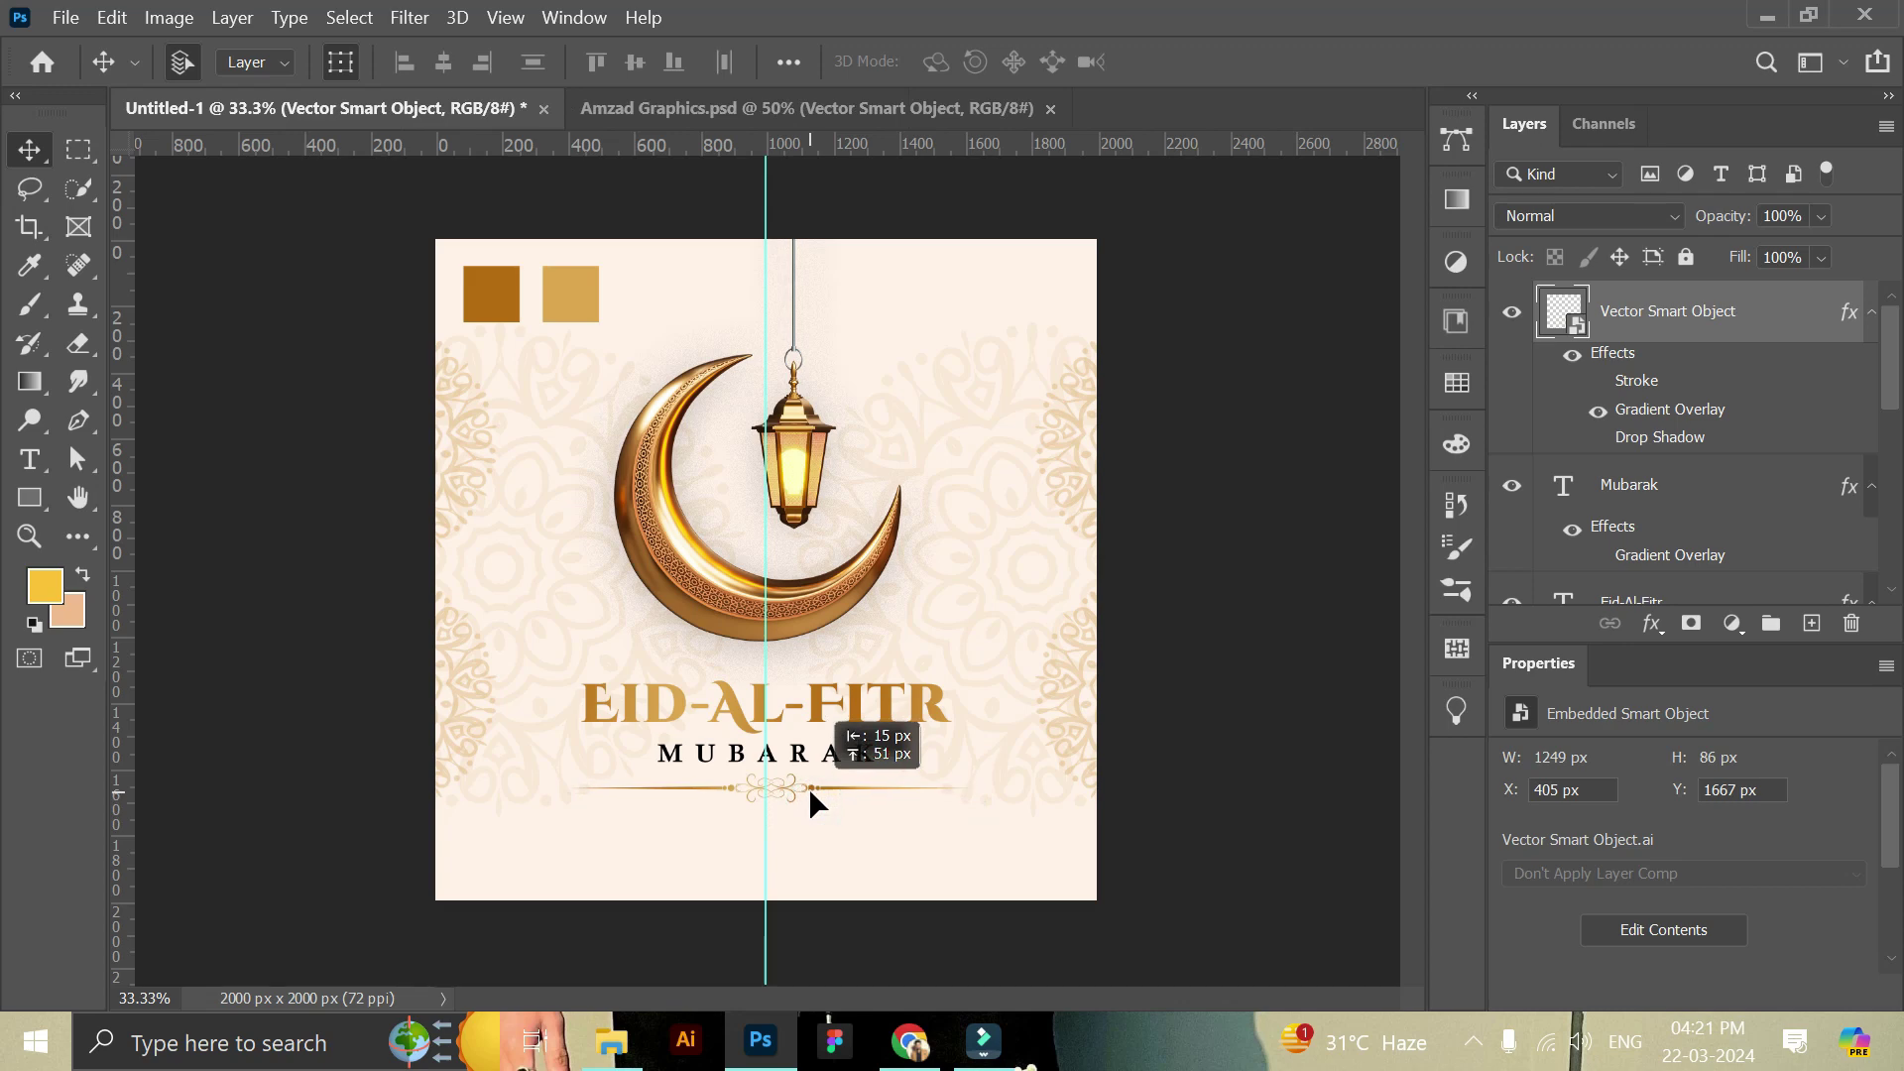
left_click(1222, 656)
left_click(636, 107)
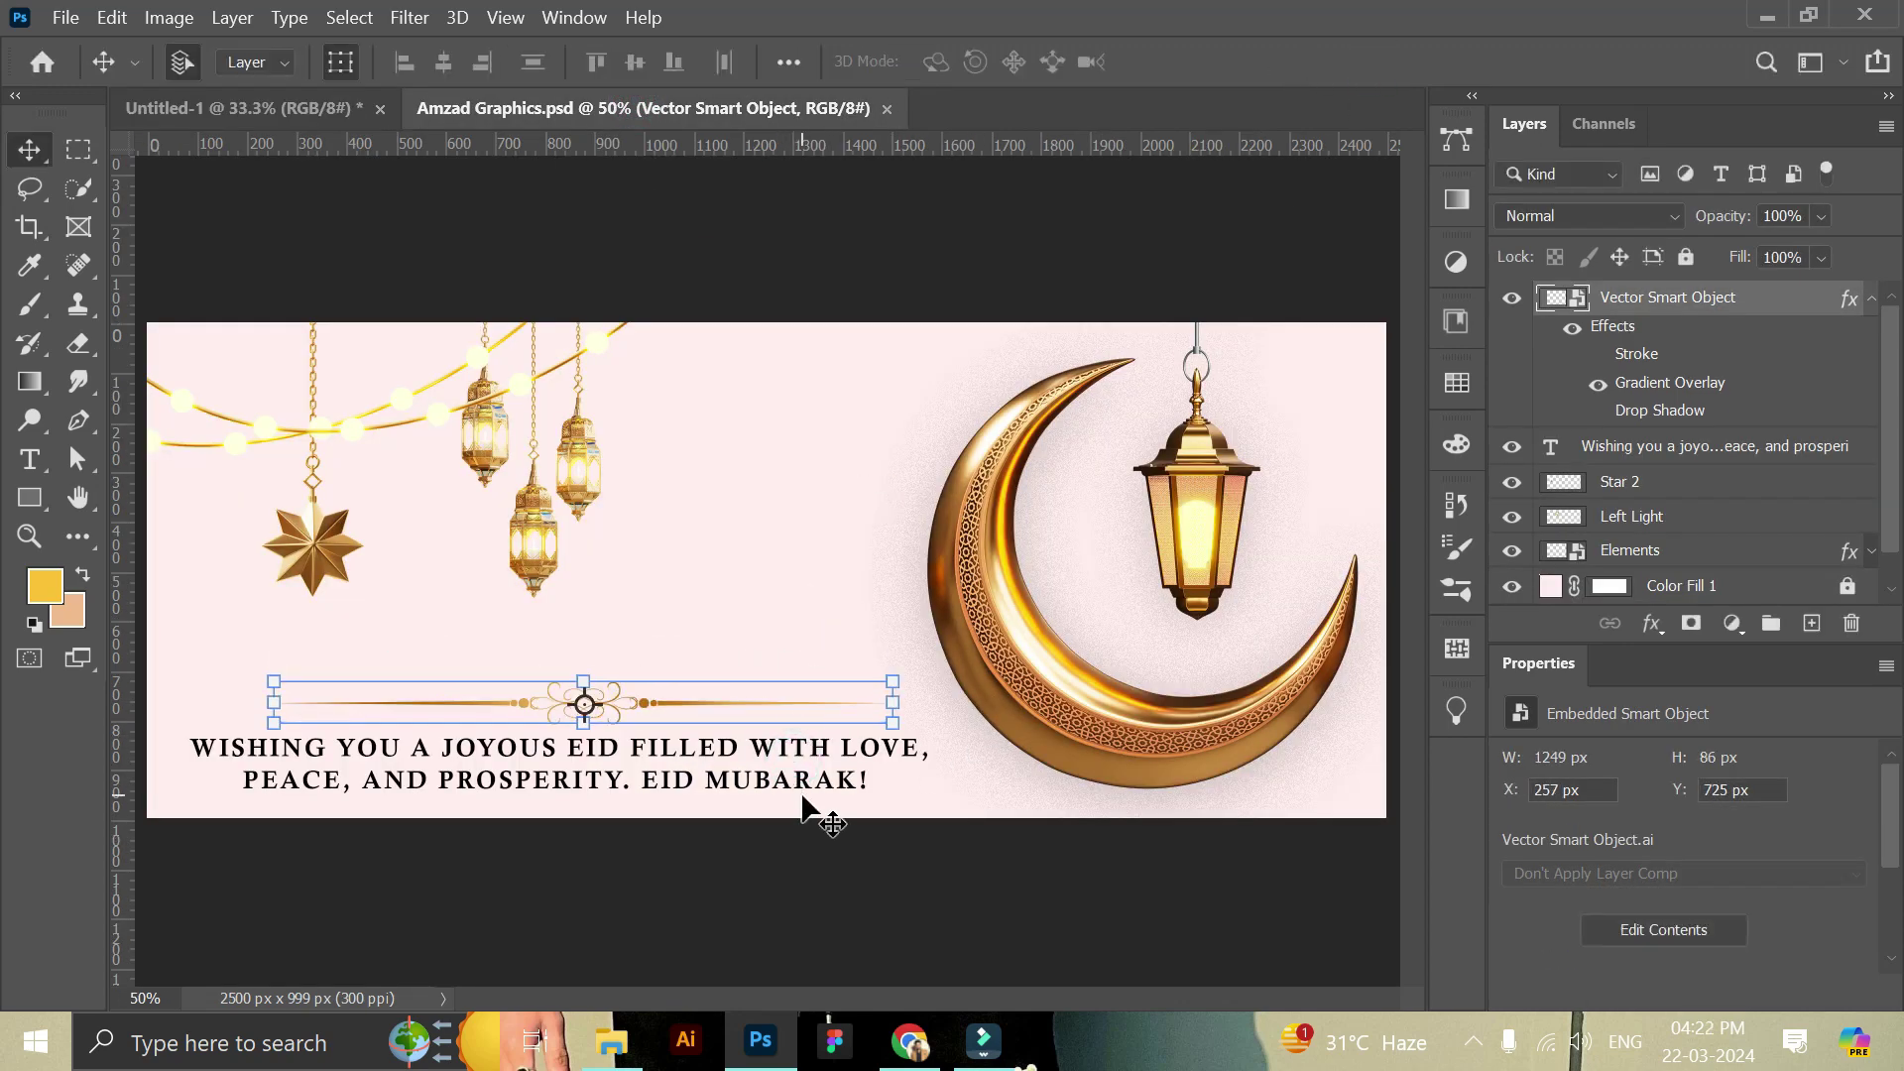
left_click_drag(803, 796, 483, 347)
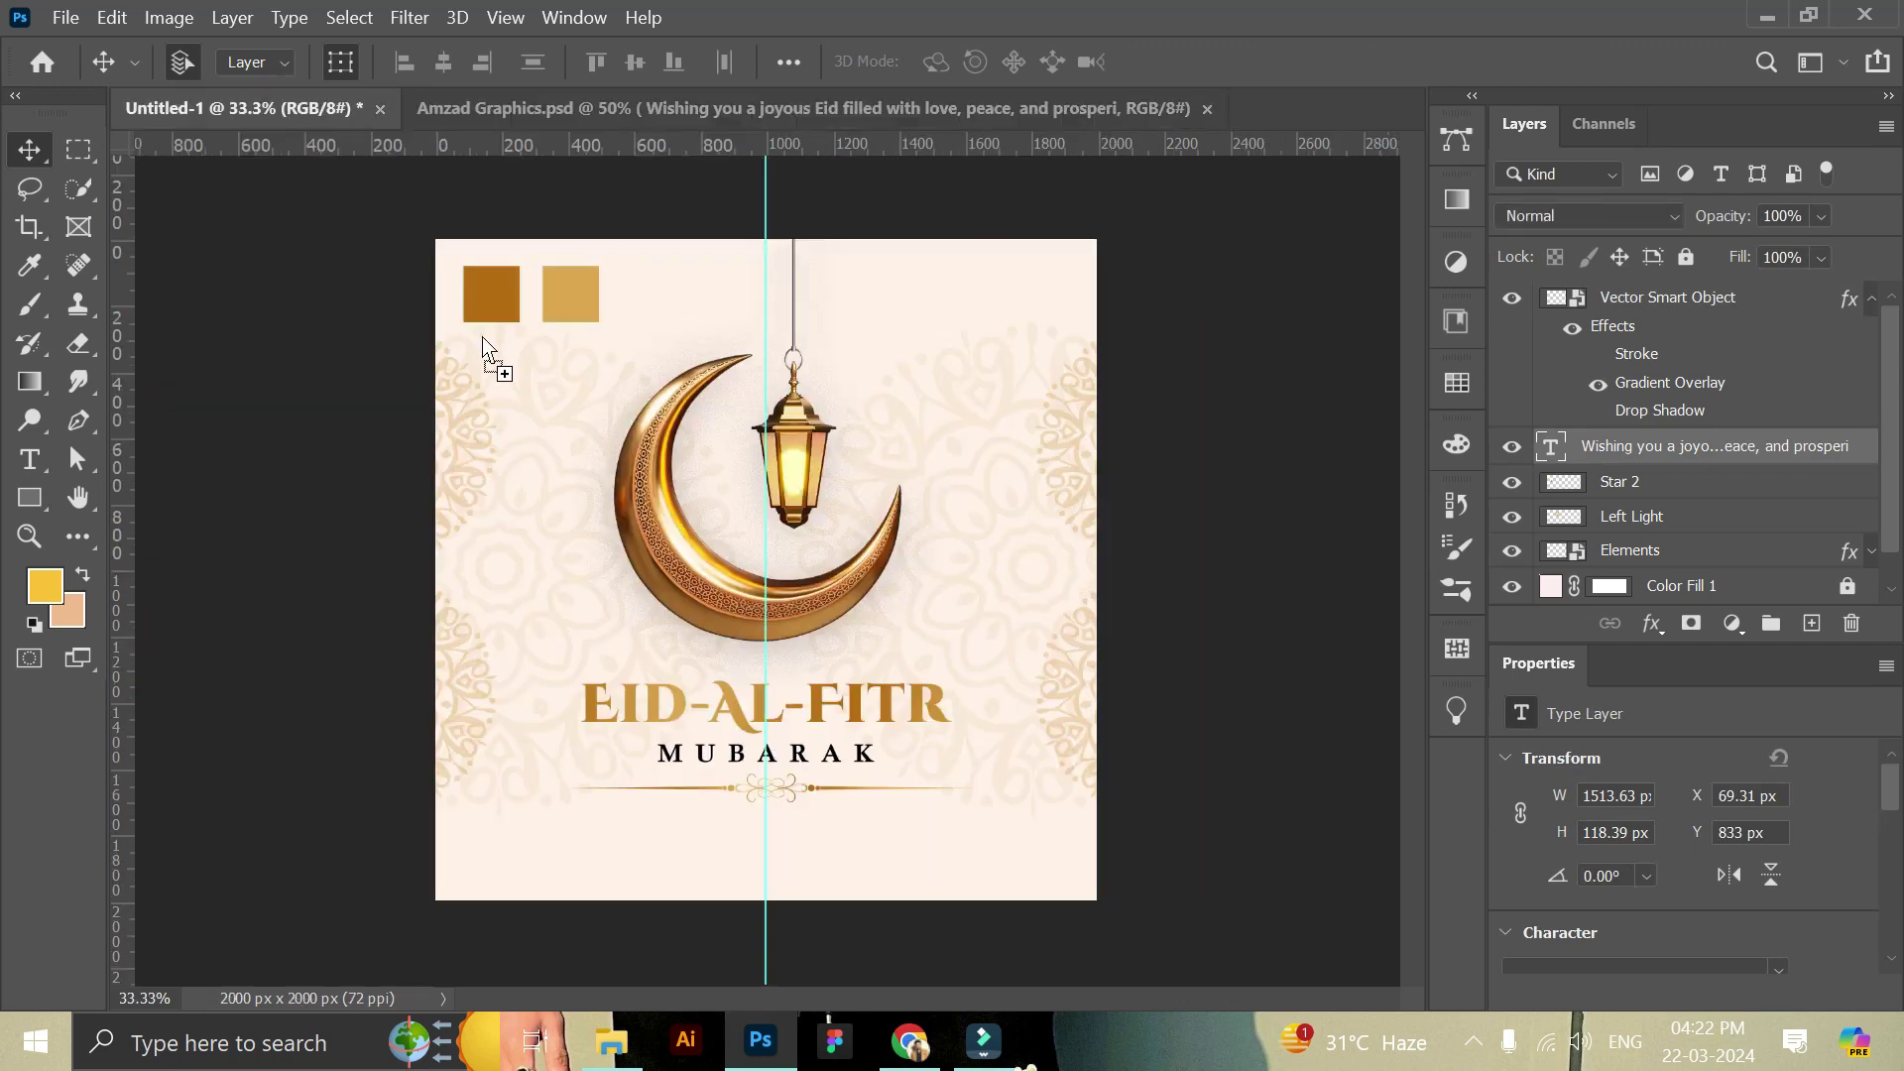
left_click_drag(732, 831, 801, 831)
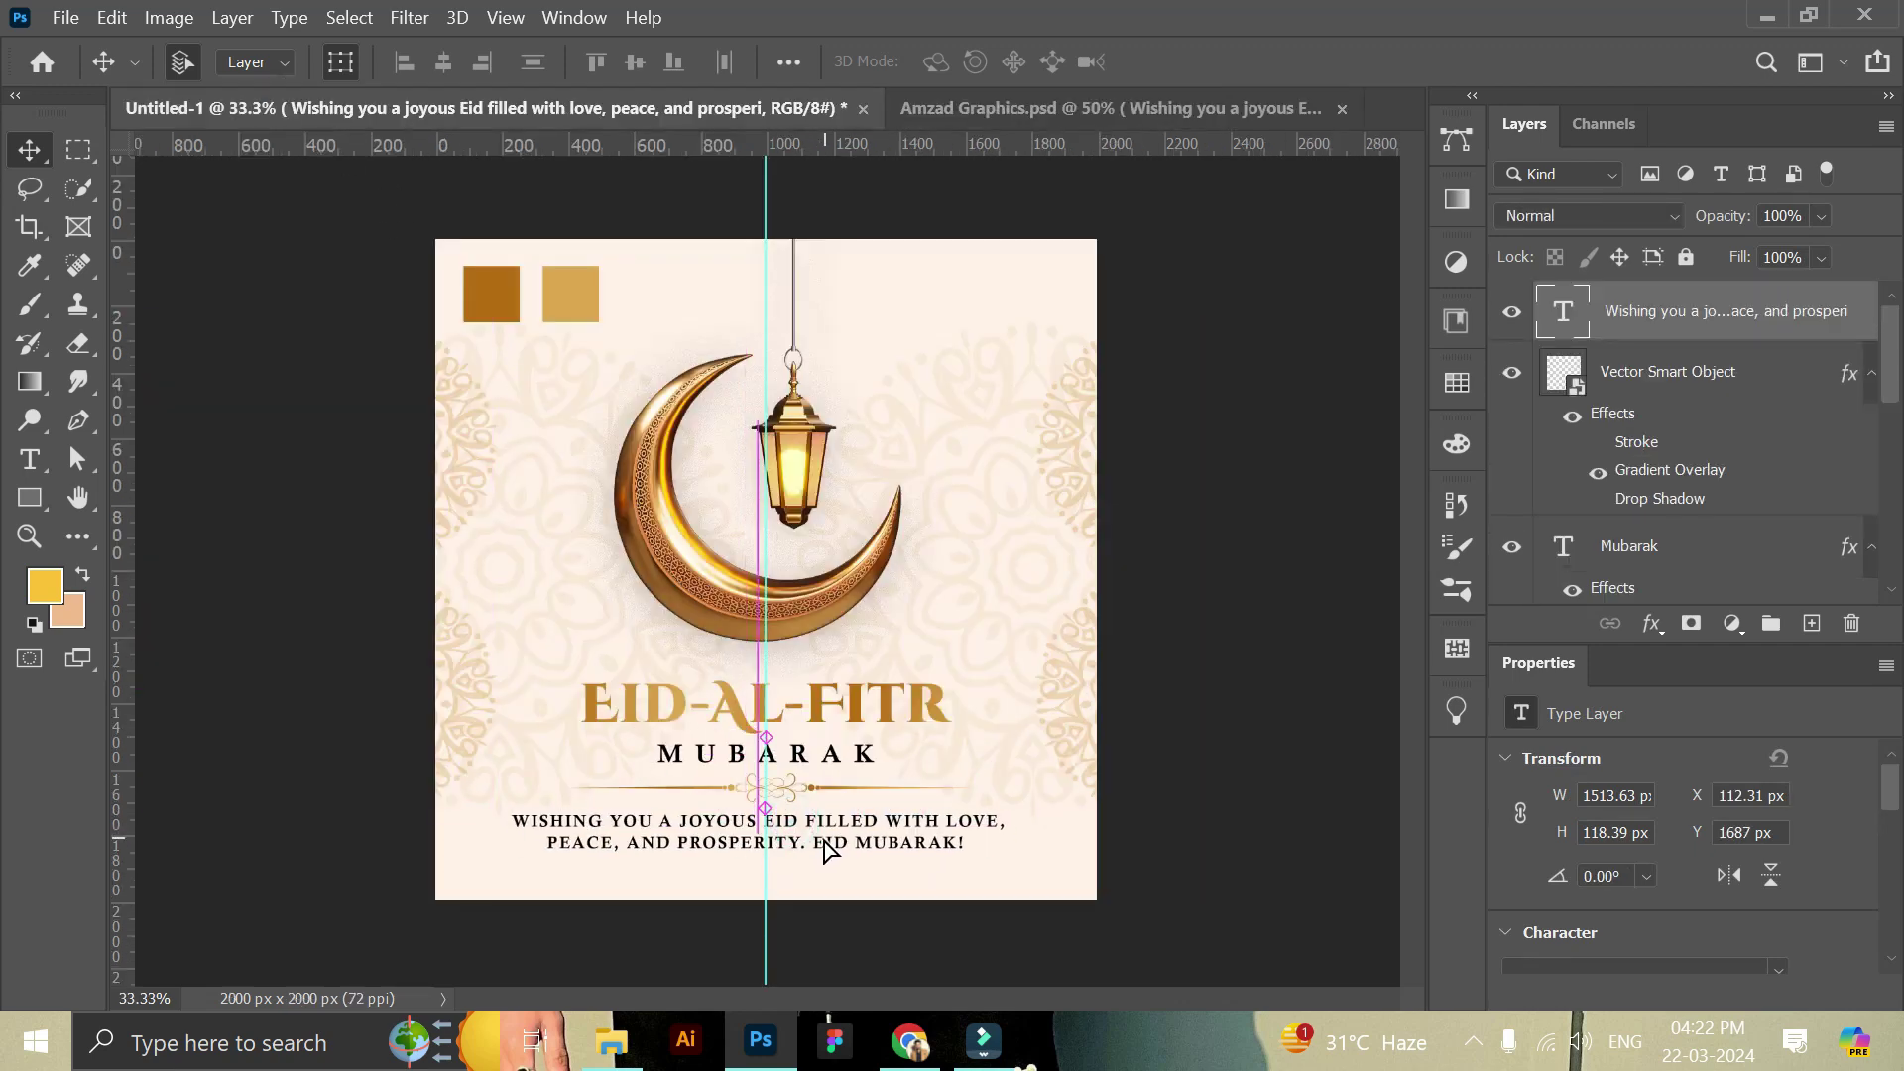
Align the title, MUBARAK, divider and greeting on horizontal centres and raise the block.
left_click_drag(829, 850, 841, 850)
left_click(1676, 372, "shift")
left_click(1669, 489, "shift")
scroll(1669, 551, "down", 1)
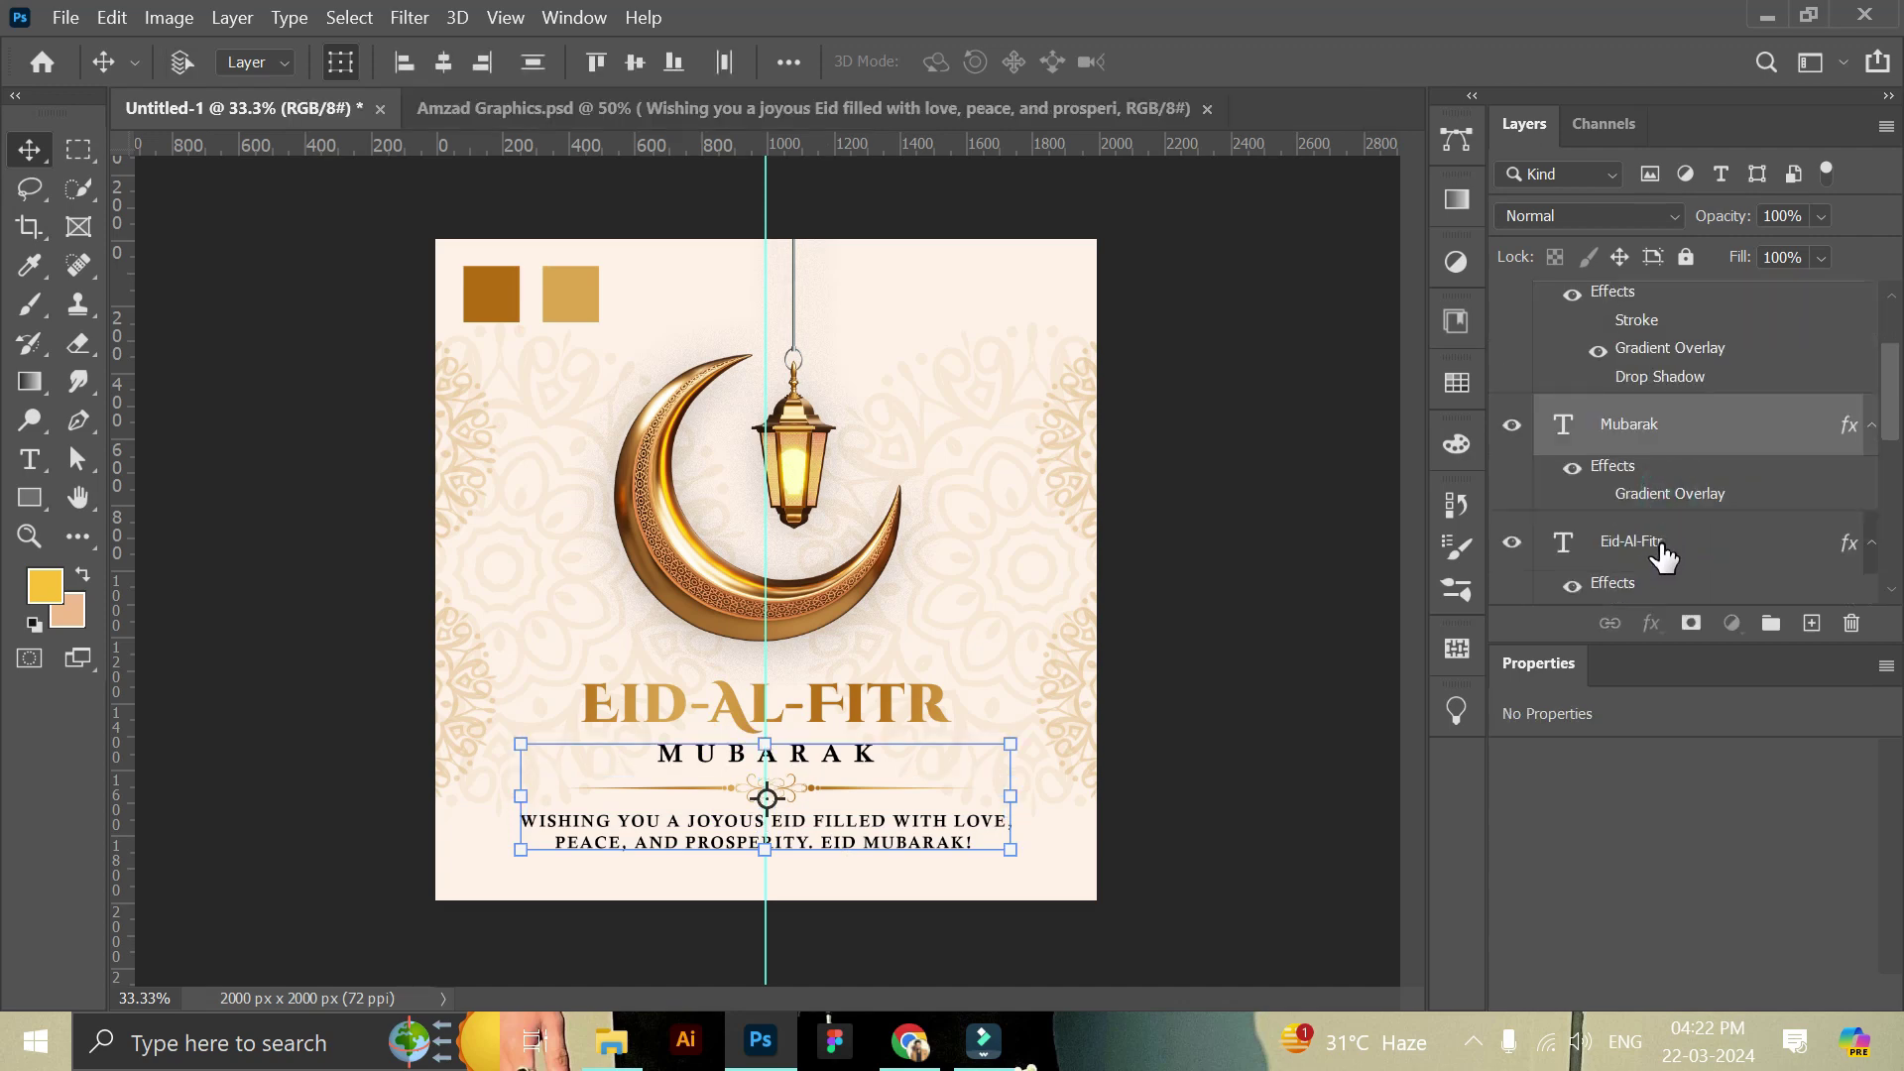
left_click(1656, 542, "shift")
left_click(443, 62)
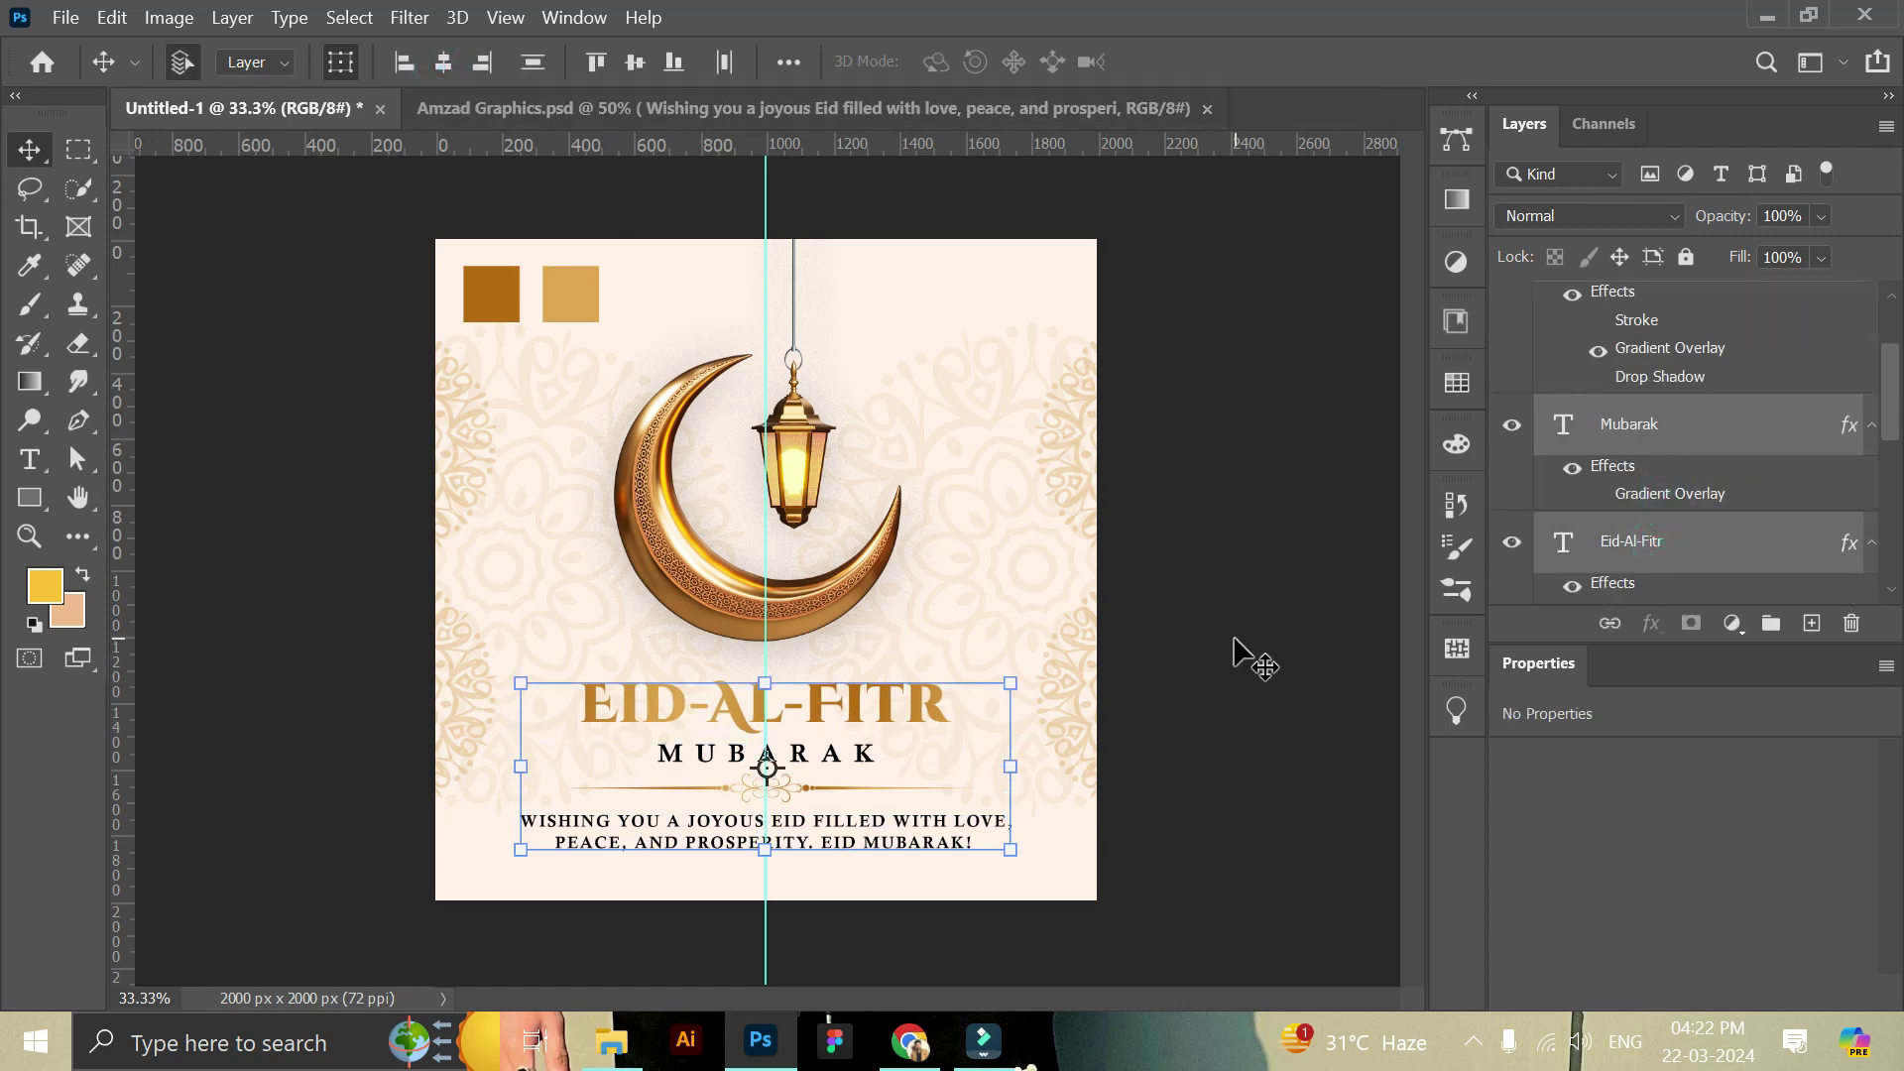
left_click_drag(823, 704, 823, 698)
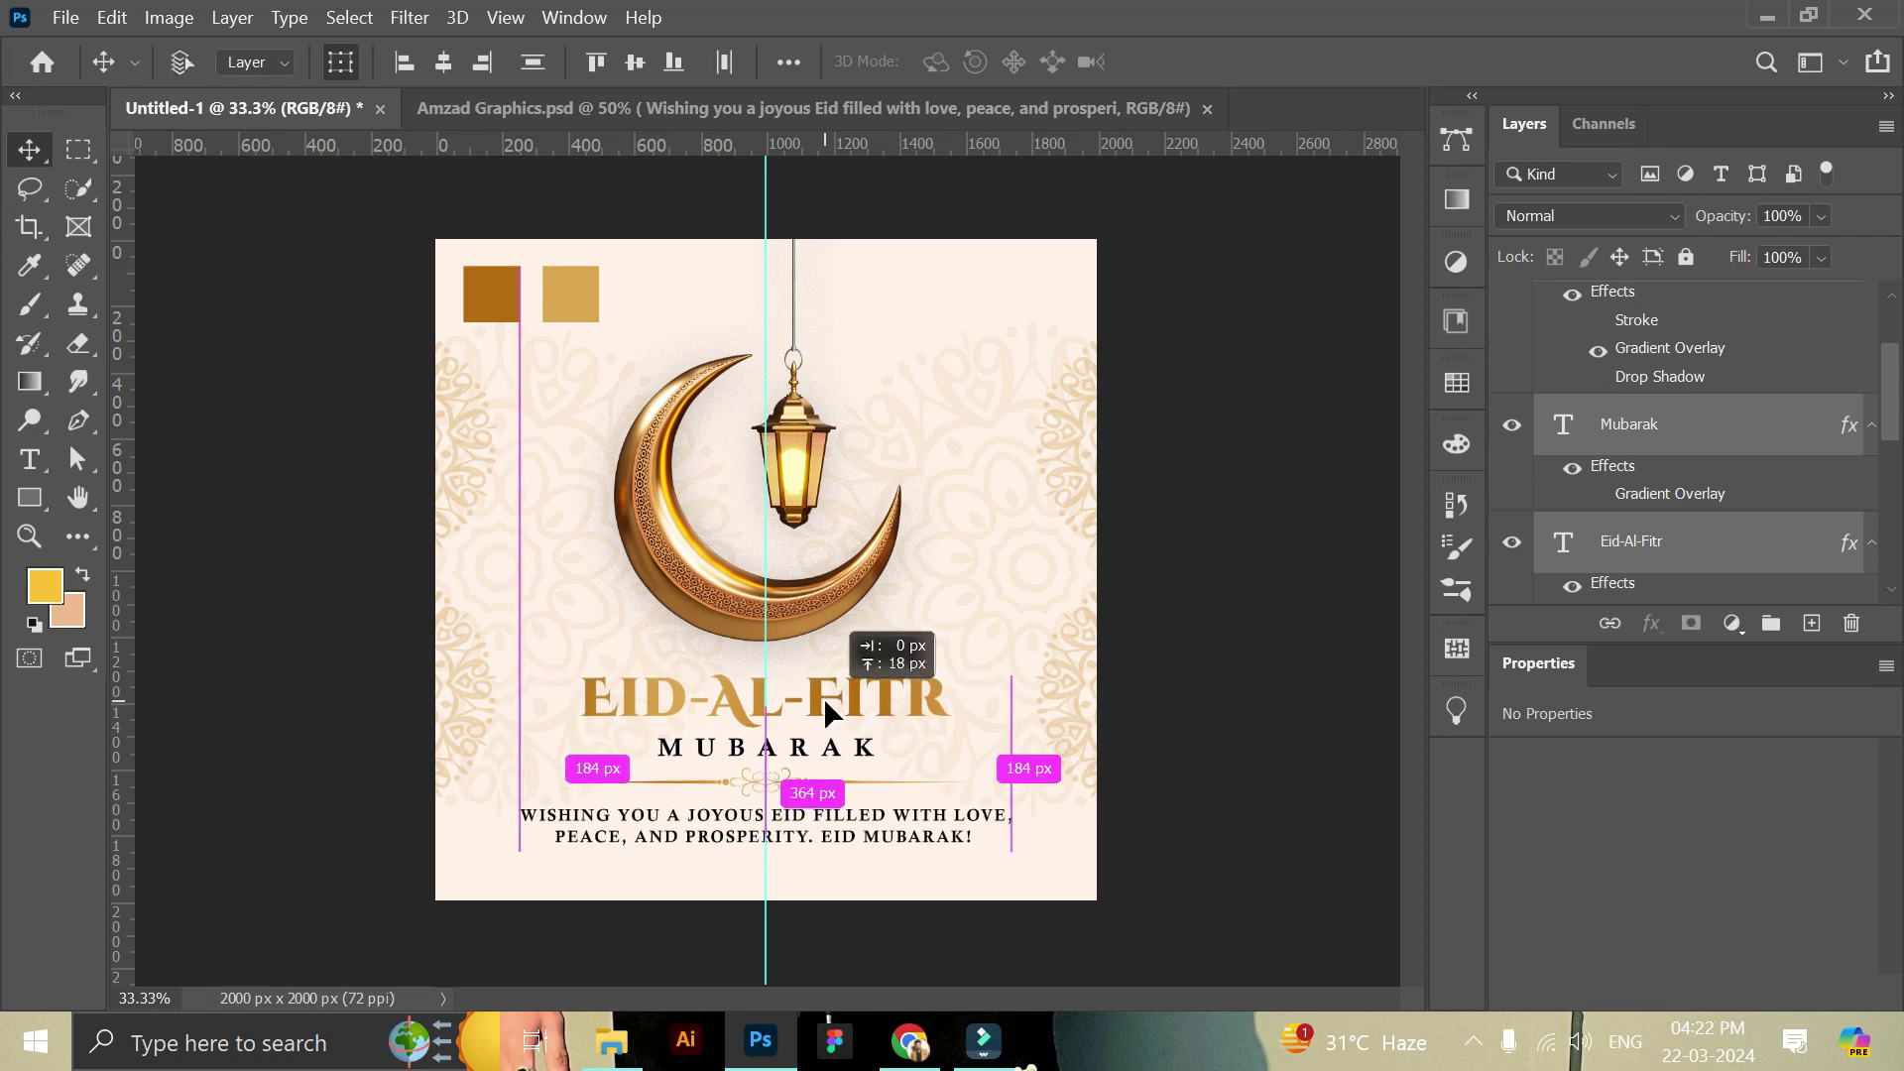
left_click(1210, 757)
Nudge MUBARAK, the divider and the greeting up to tighten the gaps between them.
key("z")
left_click_drag(789, 879, 787, 805)
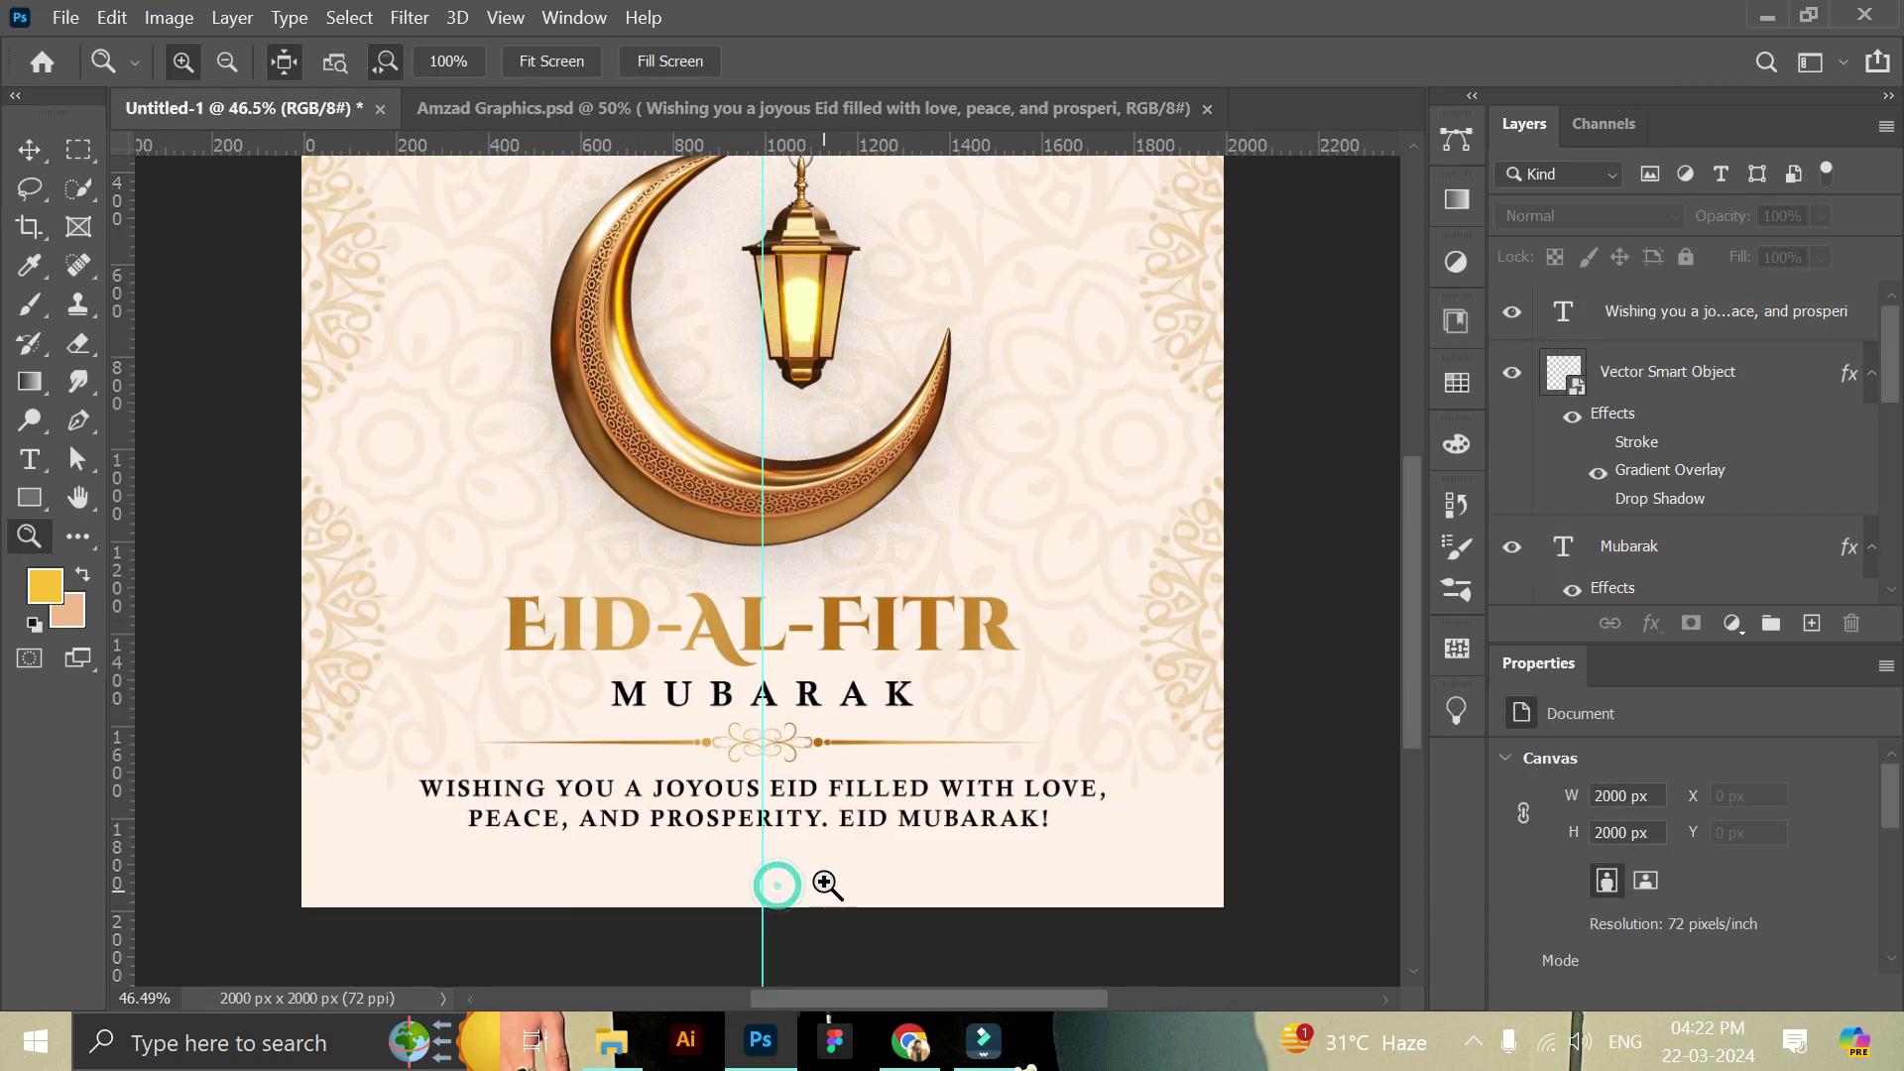
left_click(32, 141)
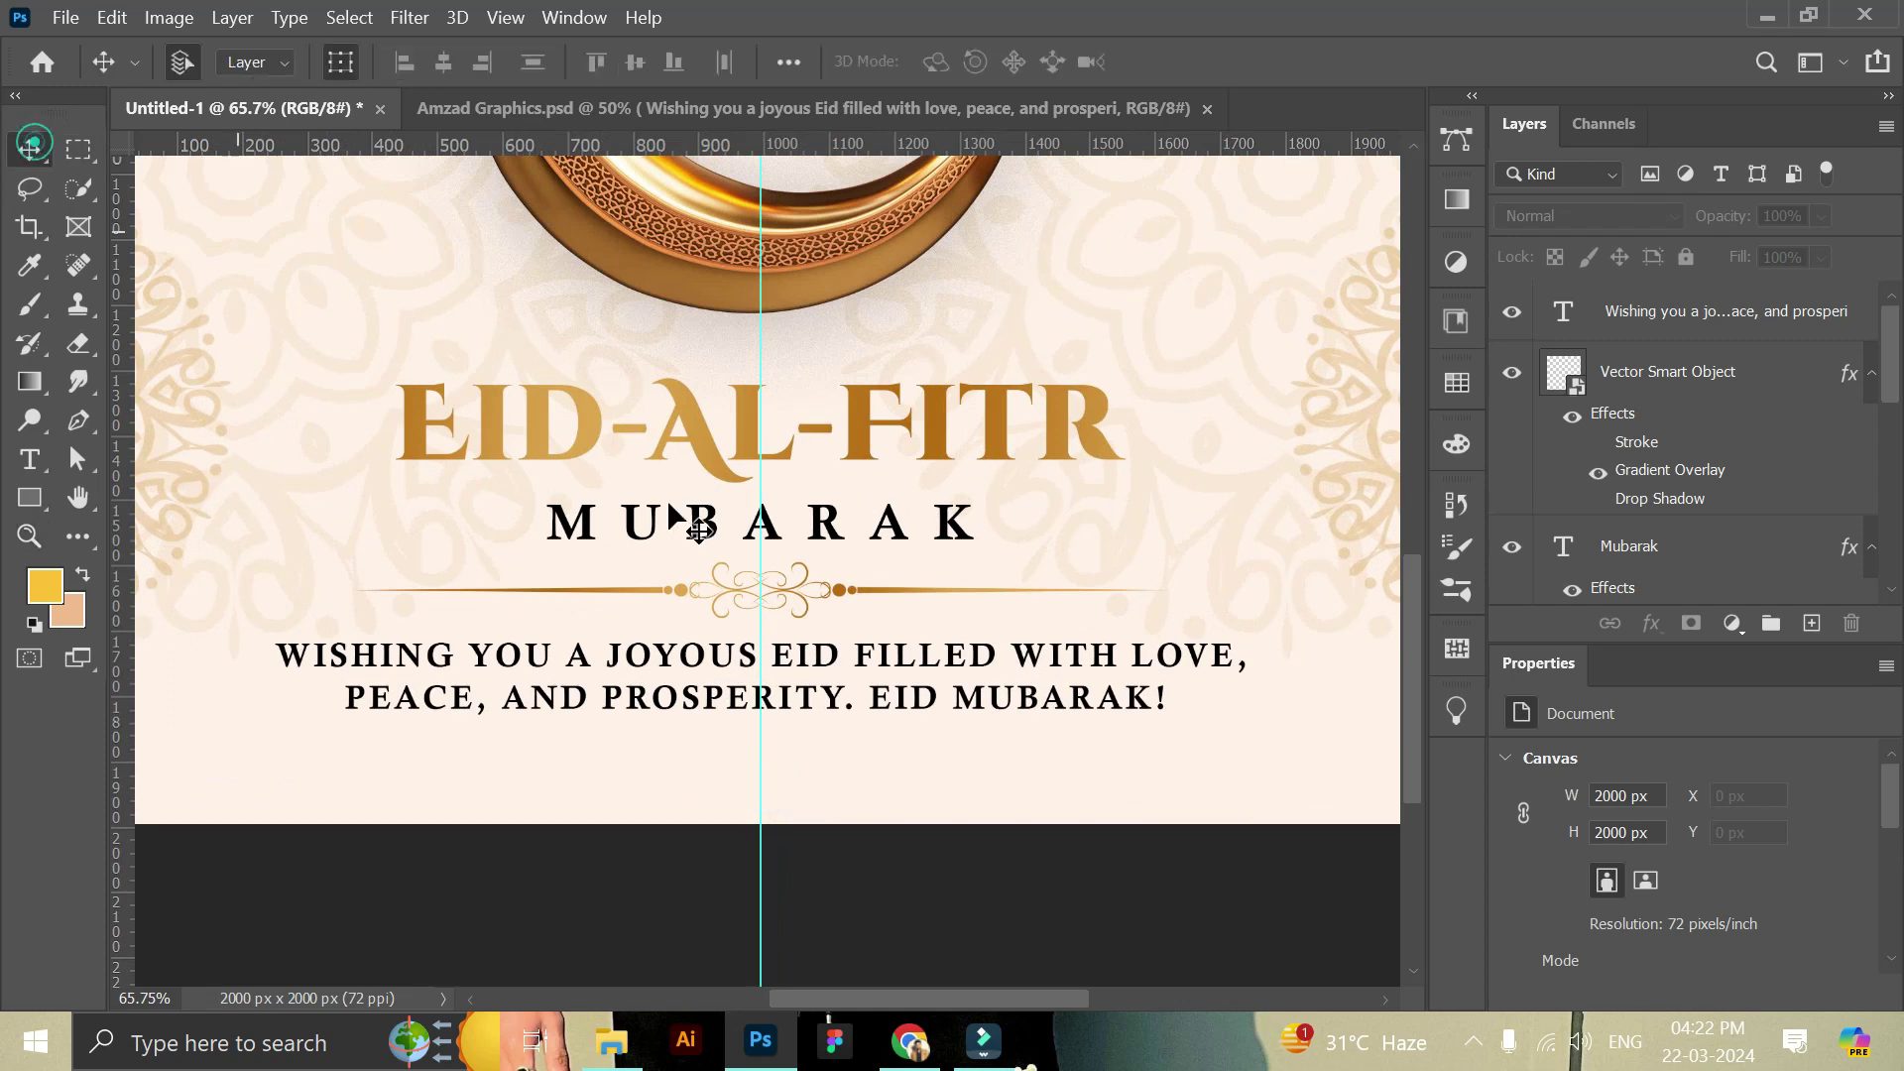
left_click(848, 548)
left_click_drag(826, 522, 826, 515)
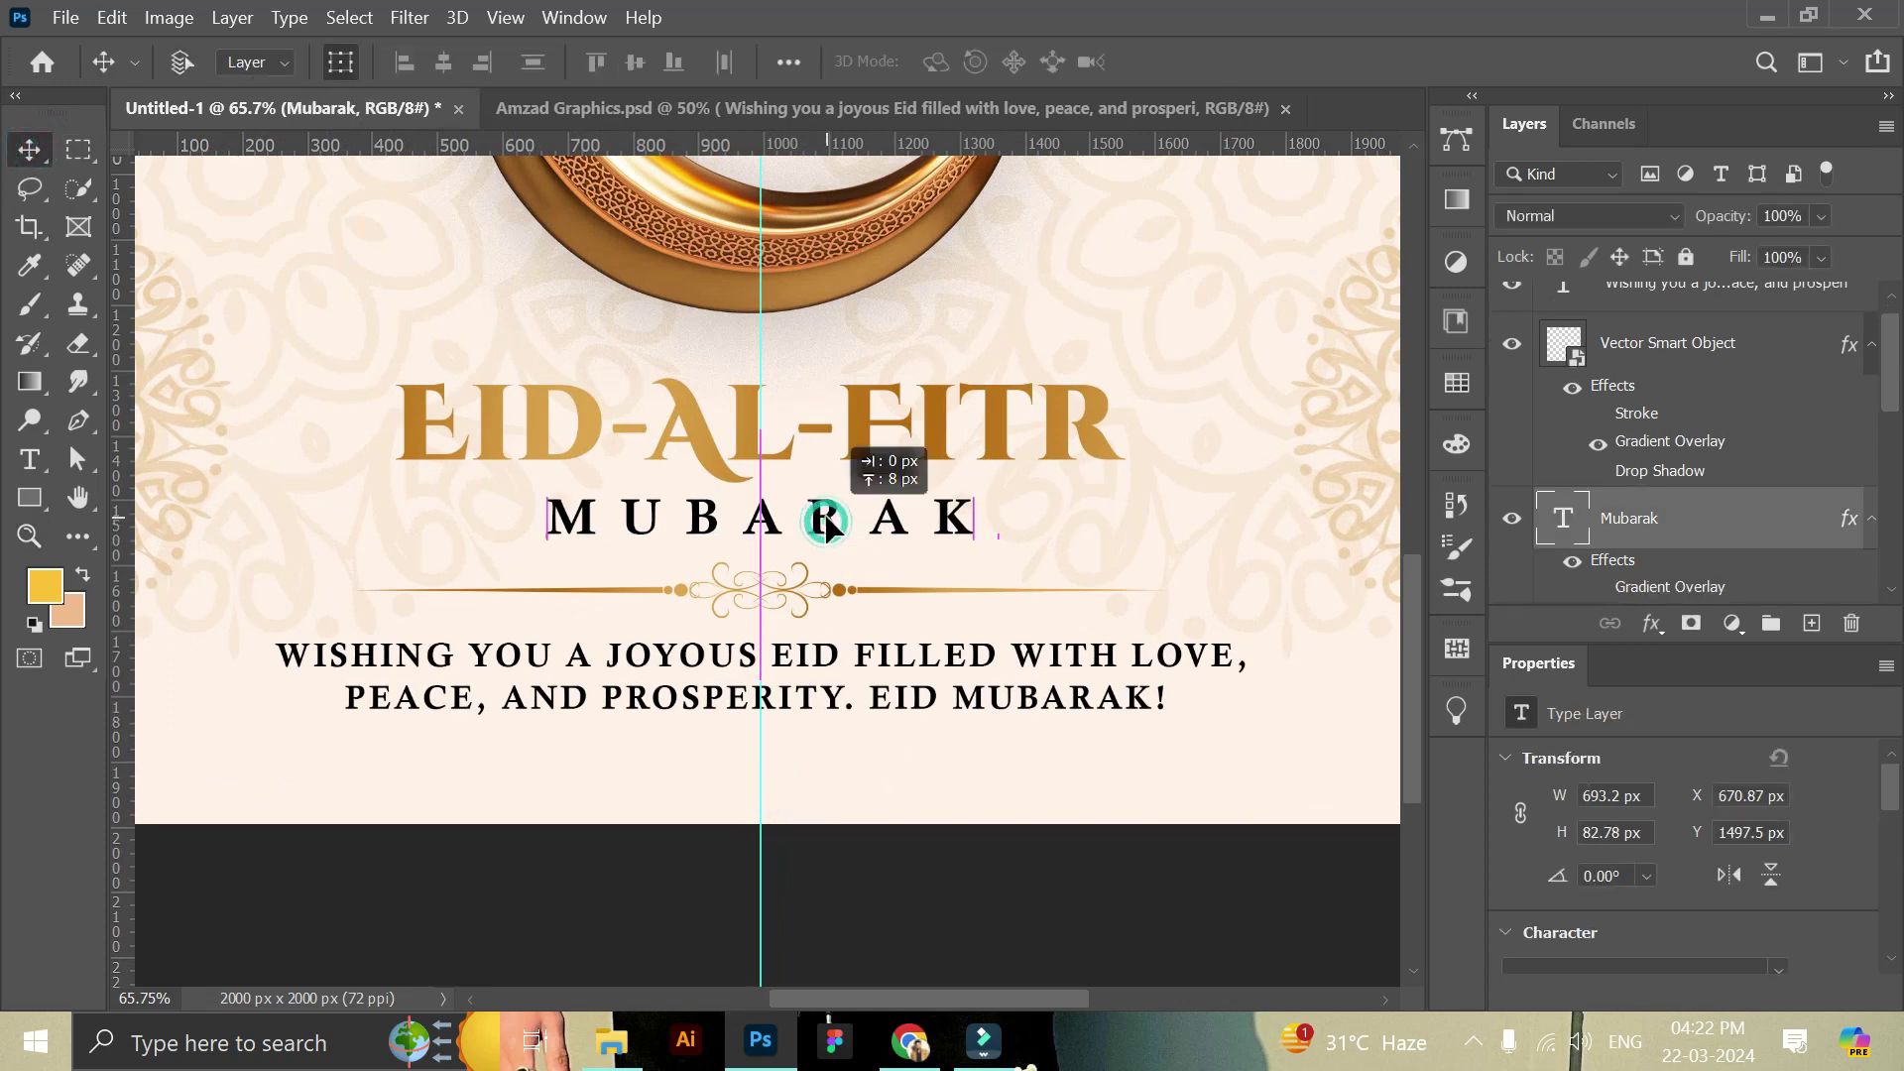
left_click_drag(841, 586, 841, 575)
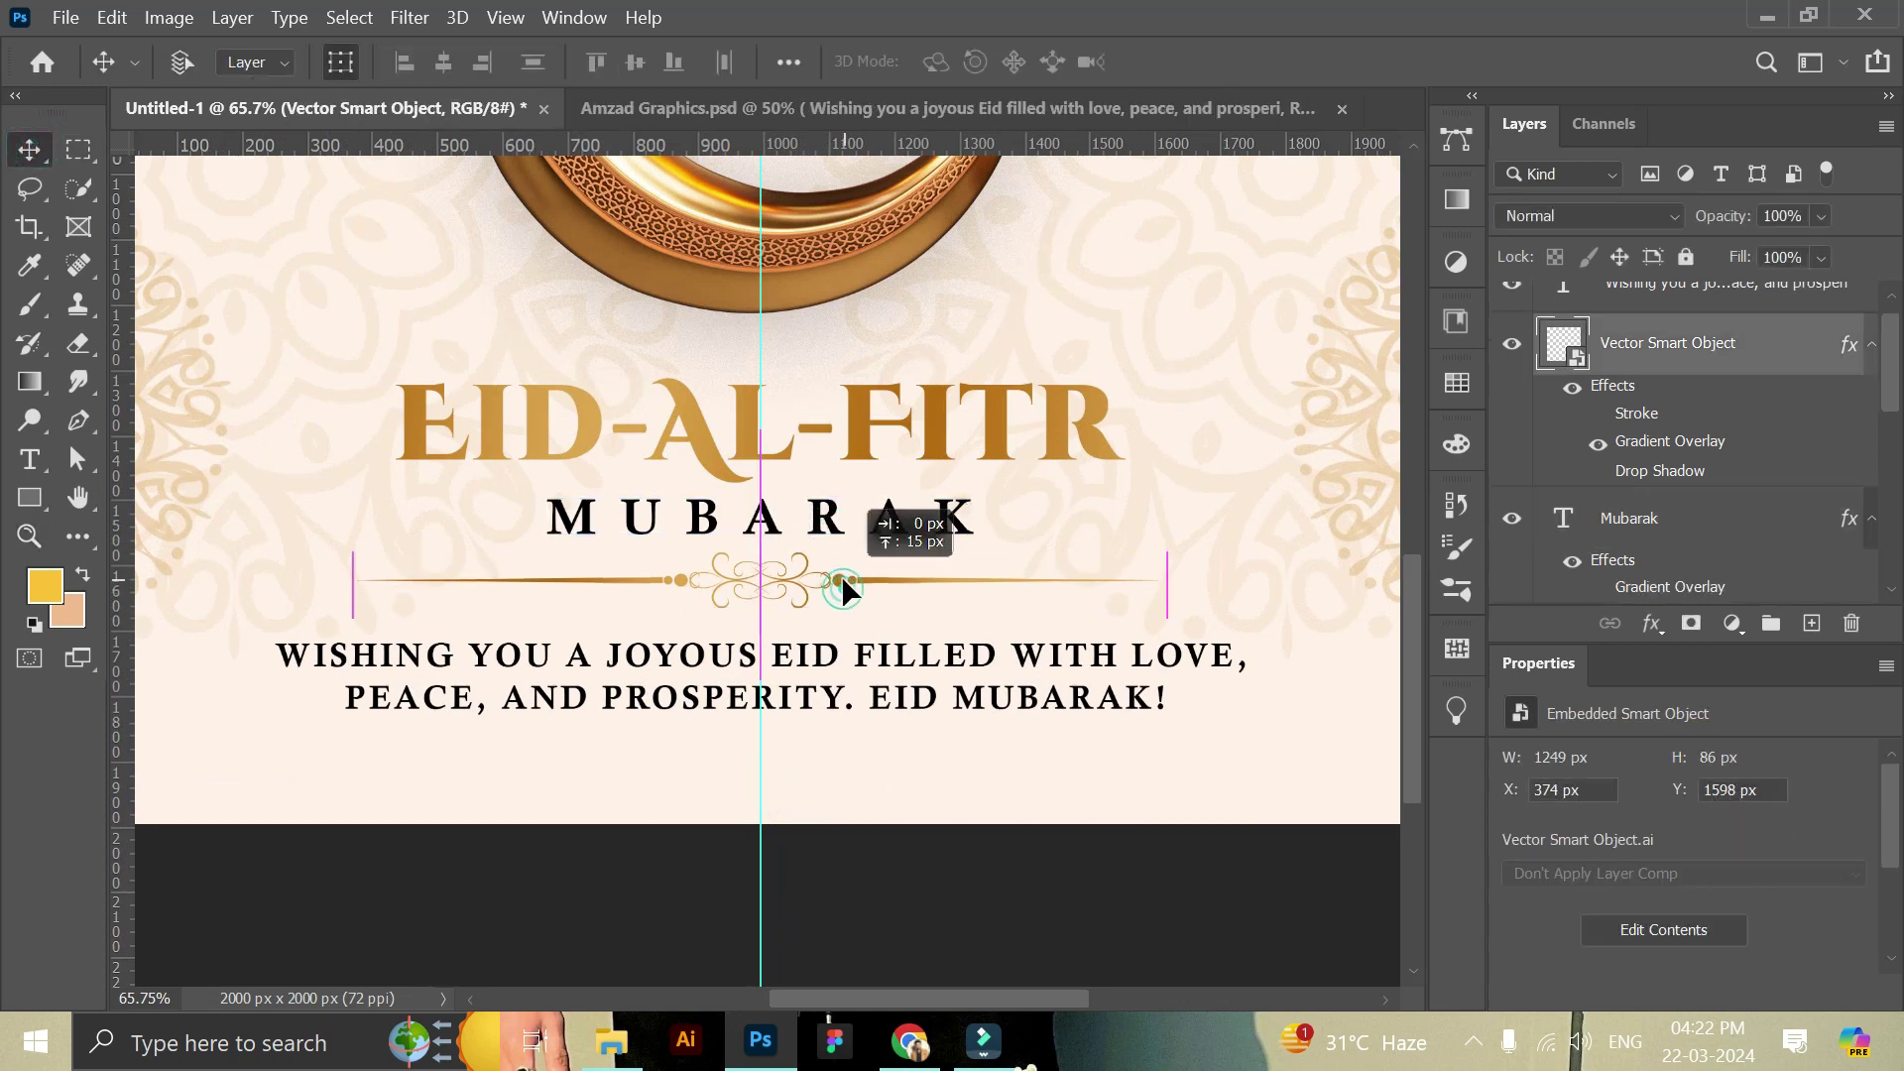
left_click(868, 661)
left_click_drag(868, 660, 829, 661)
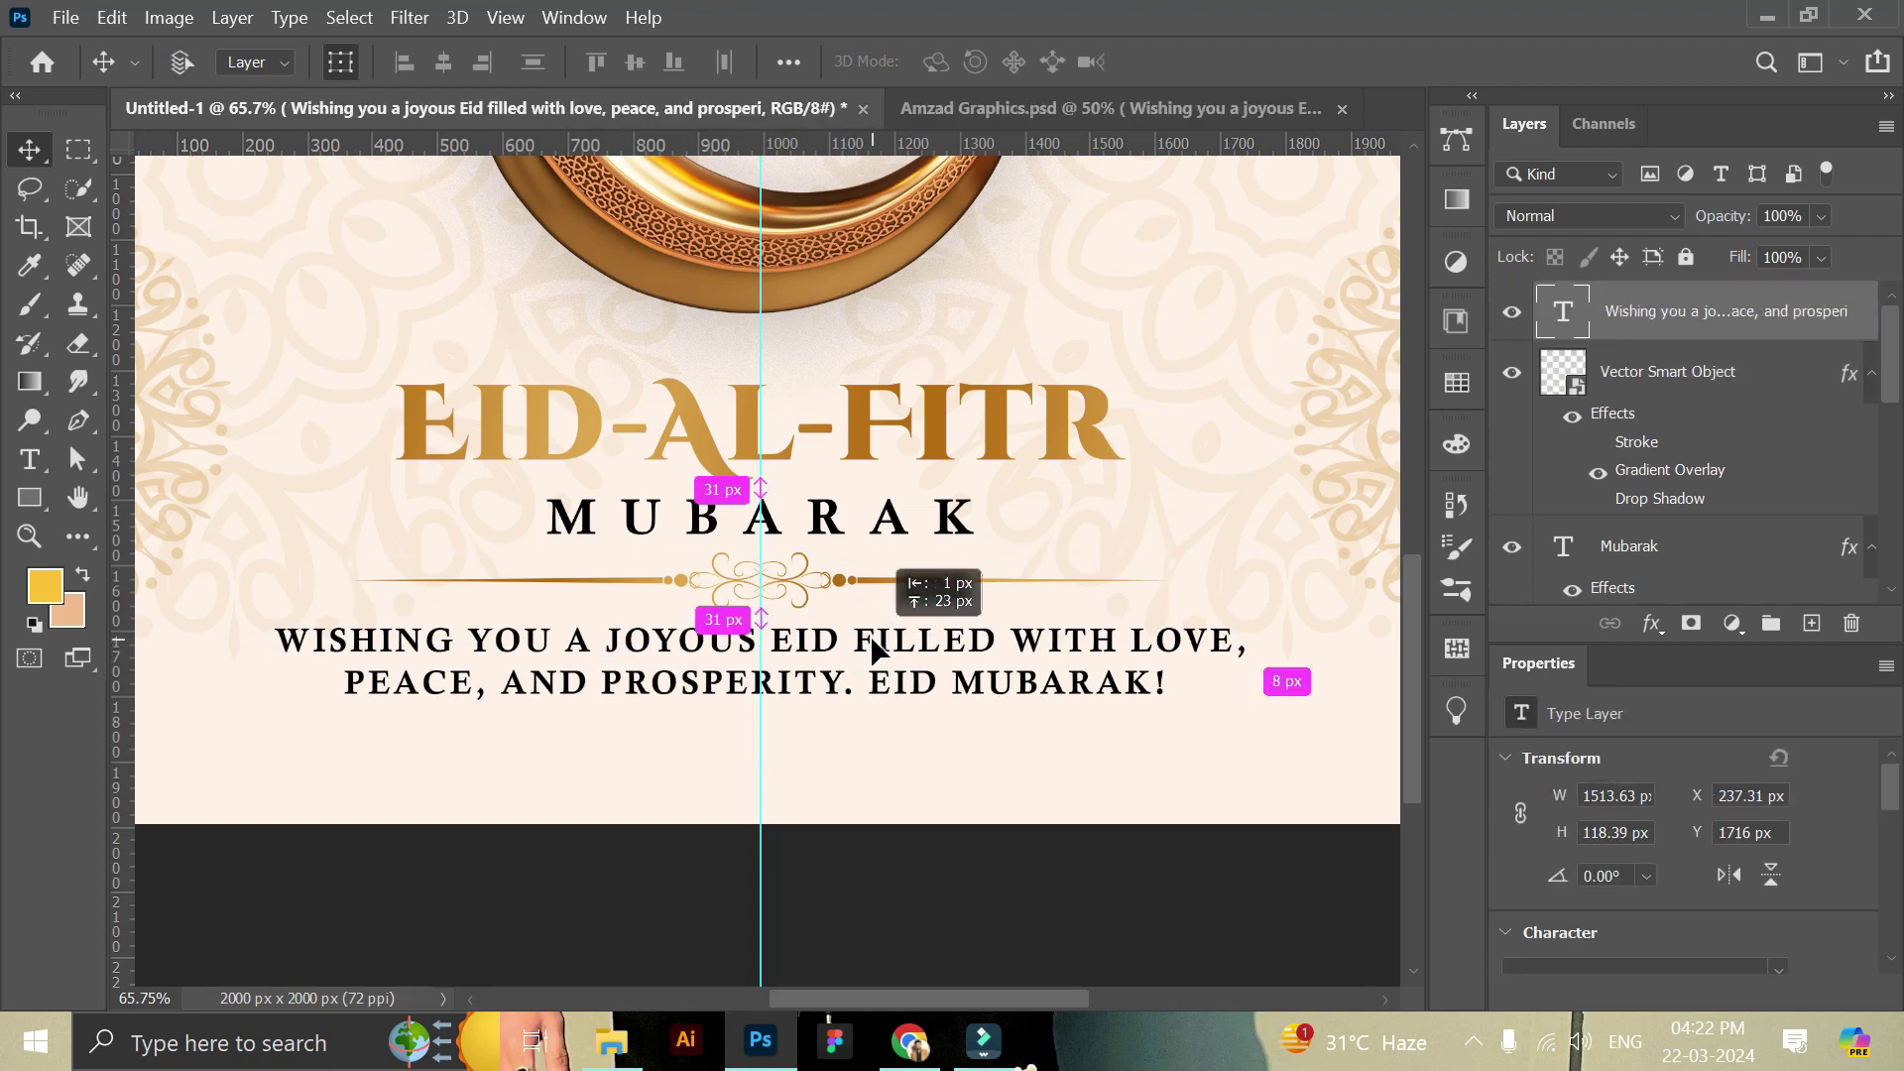
left_click(28, 535)
scroll(934, 625, "down", 3)
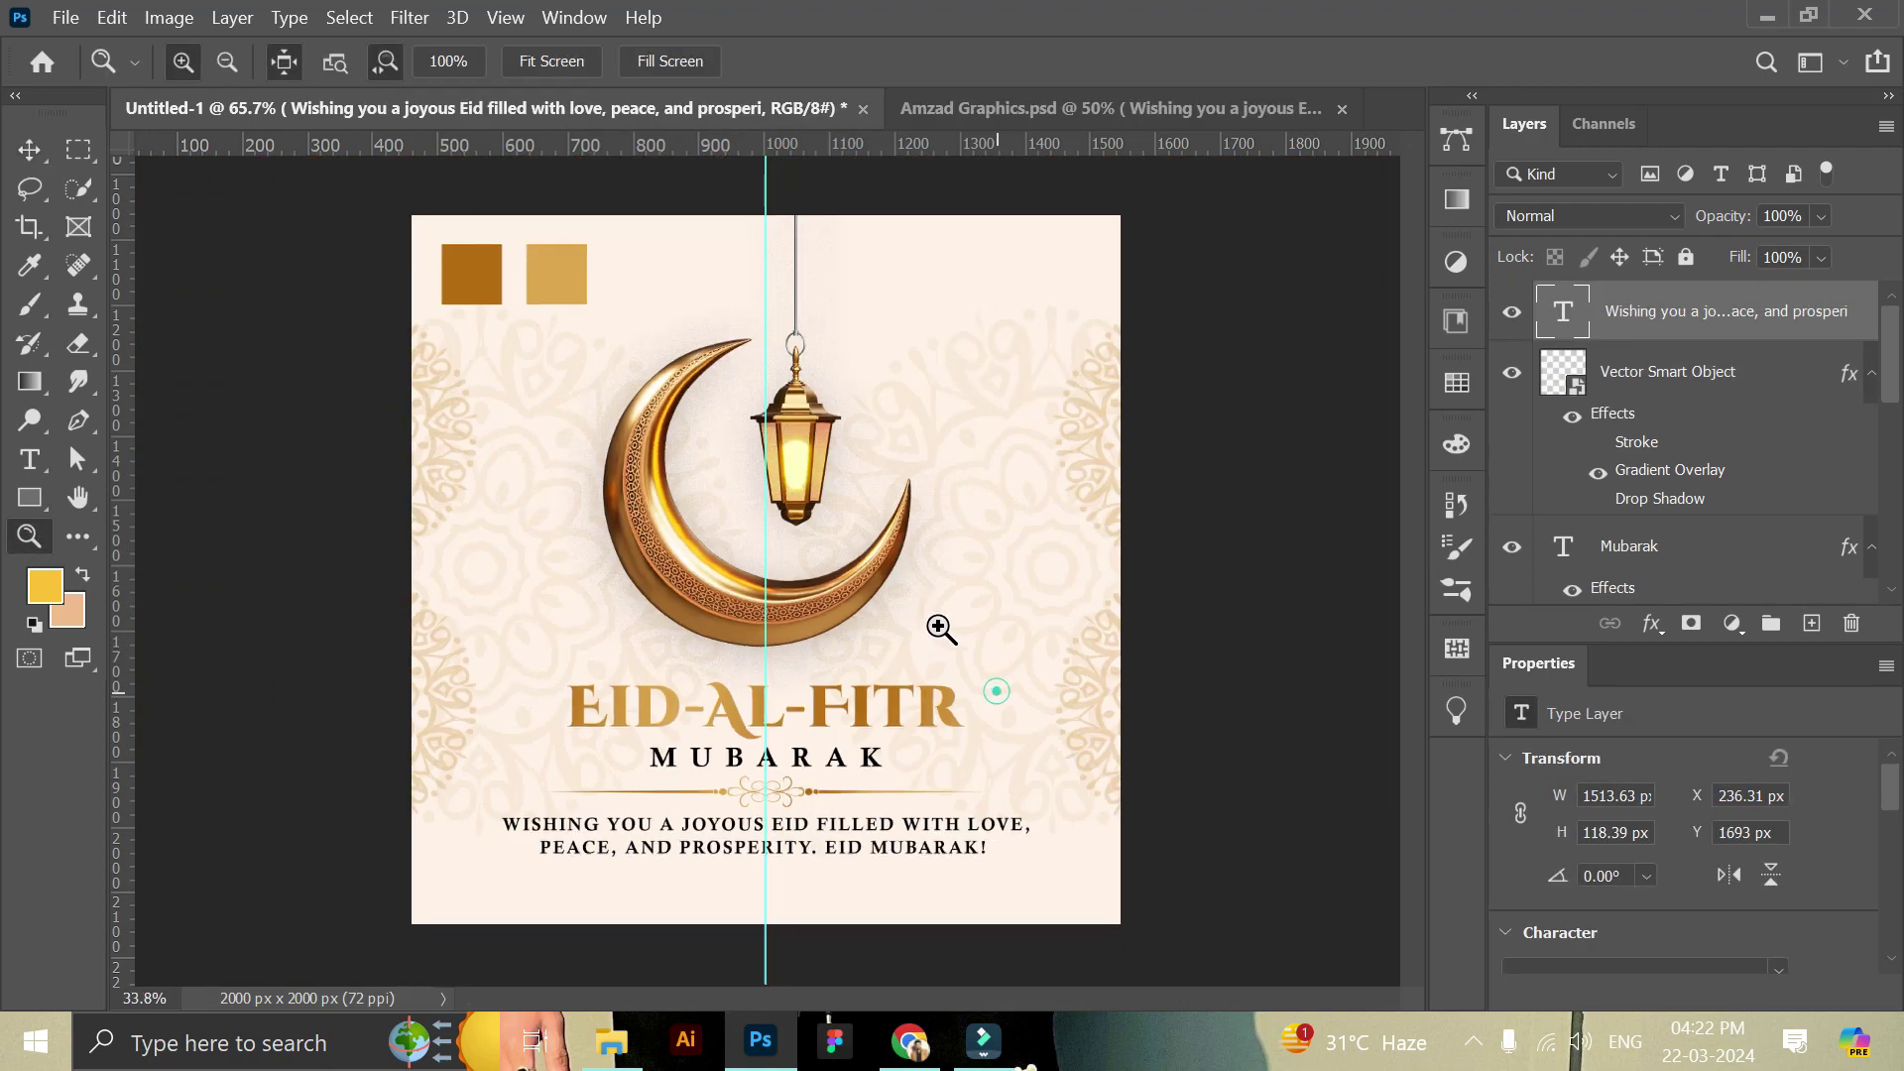
left_click(39, 157)
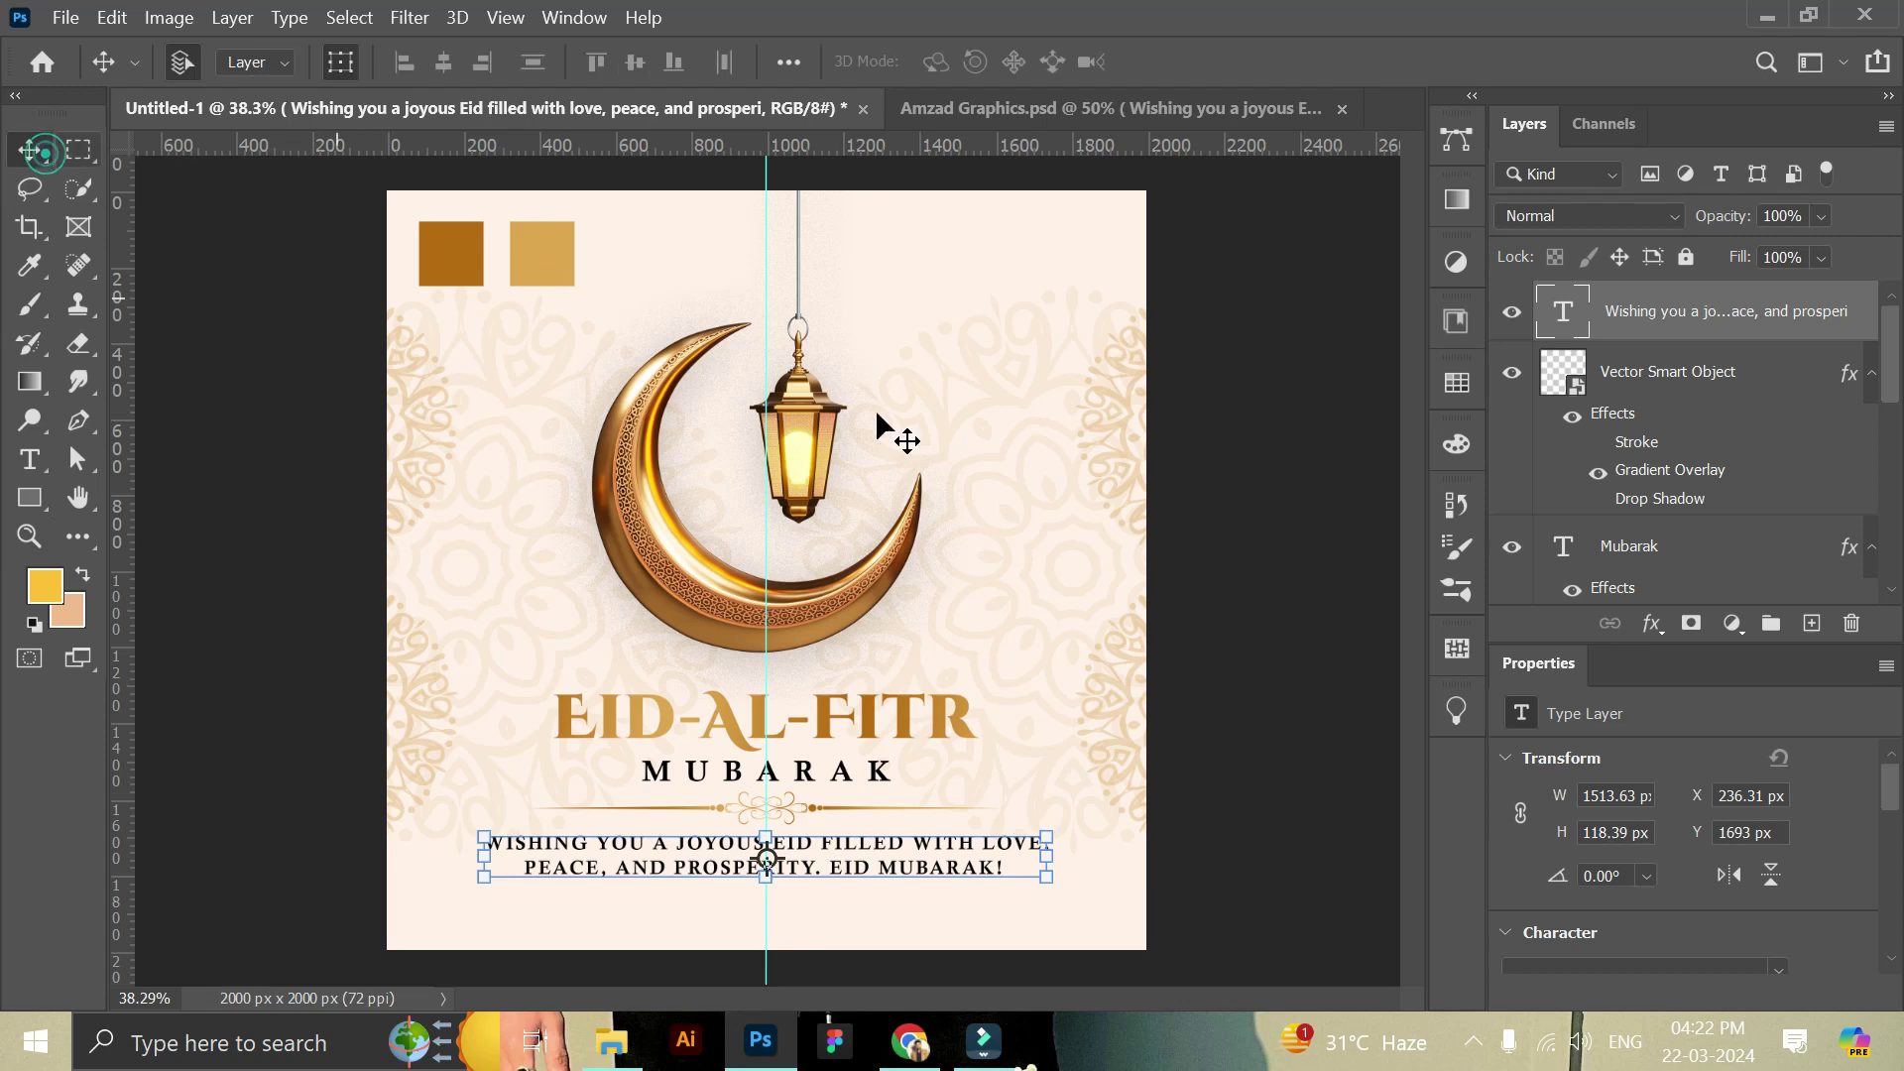
left_click(1287, 492)
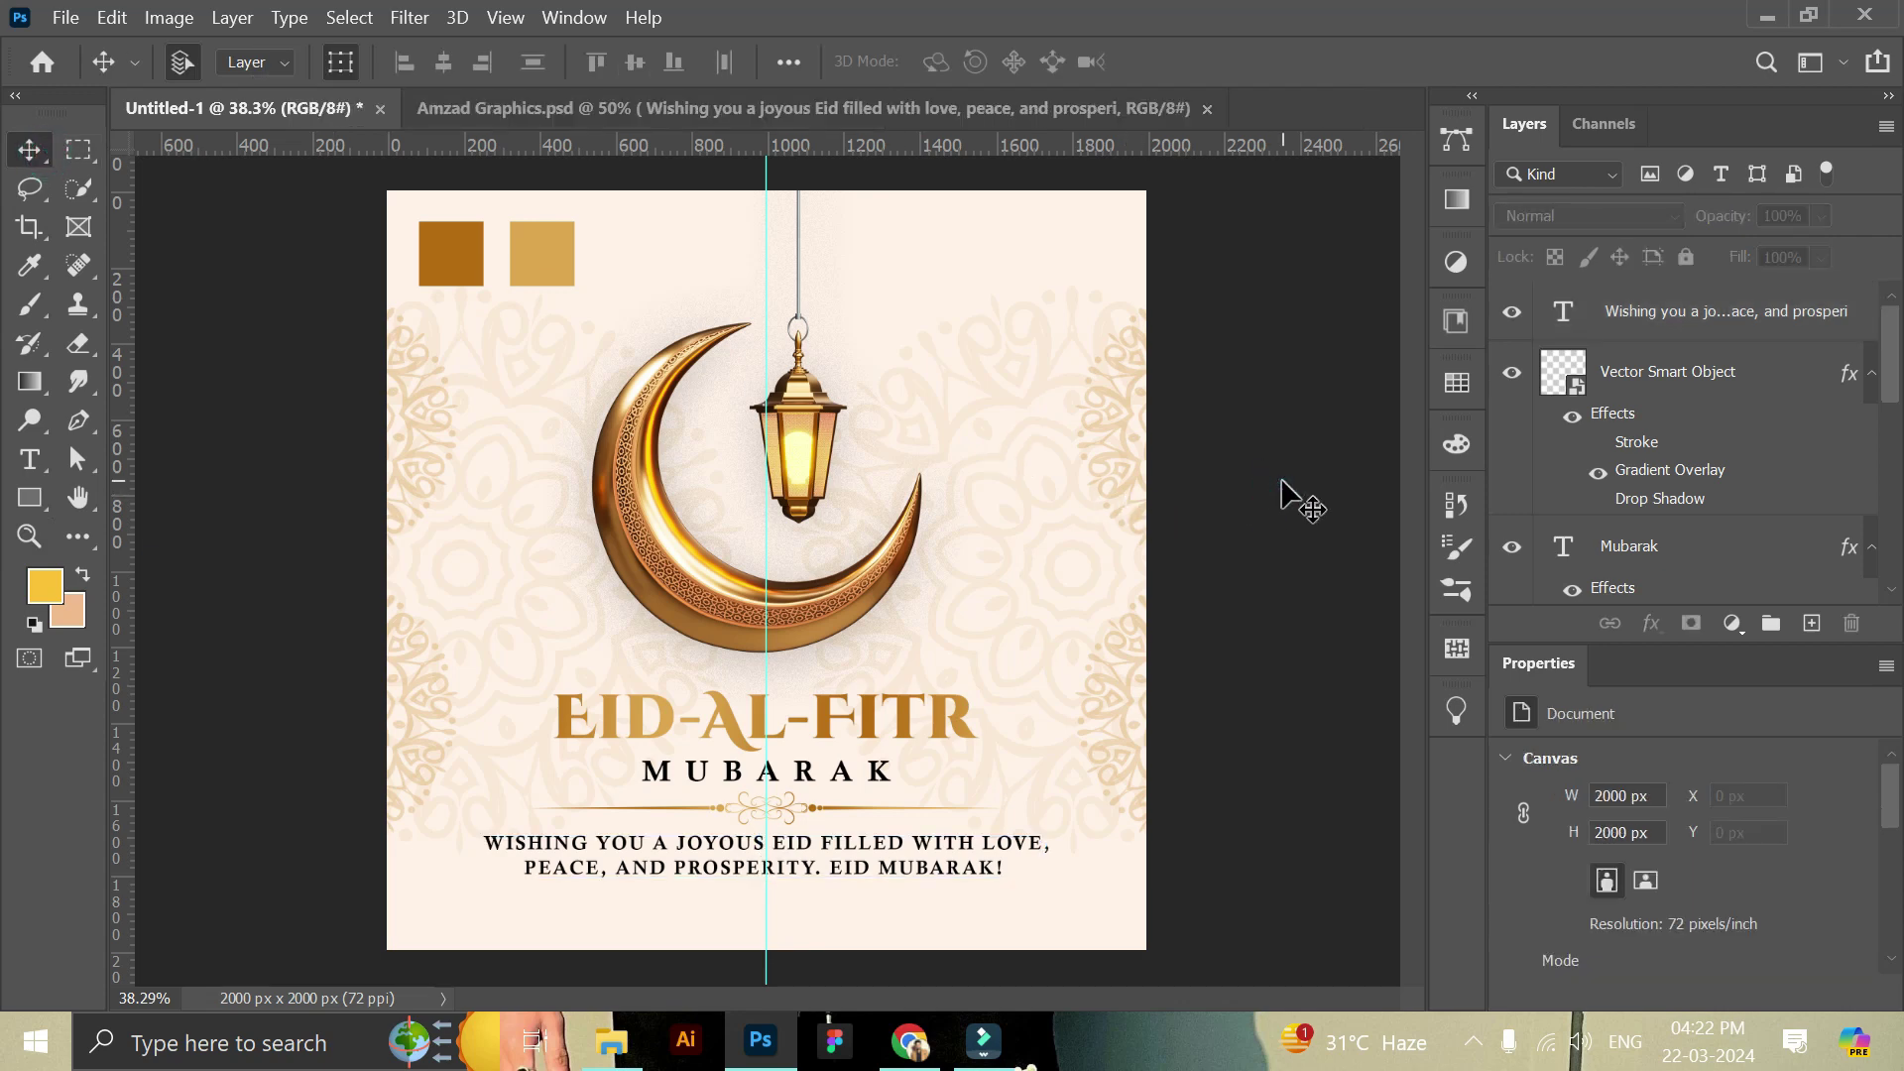
left_click(532, 266)
scroll(1679, 553, "down", 1)
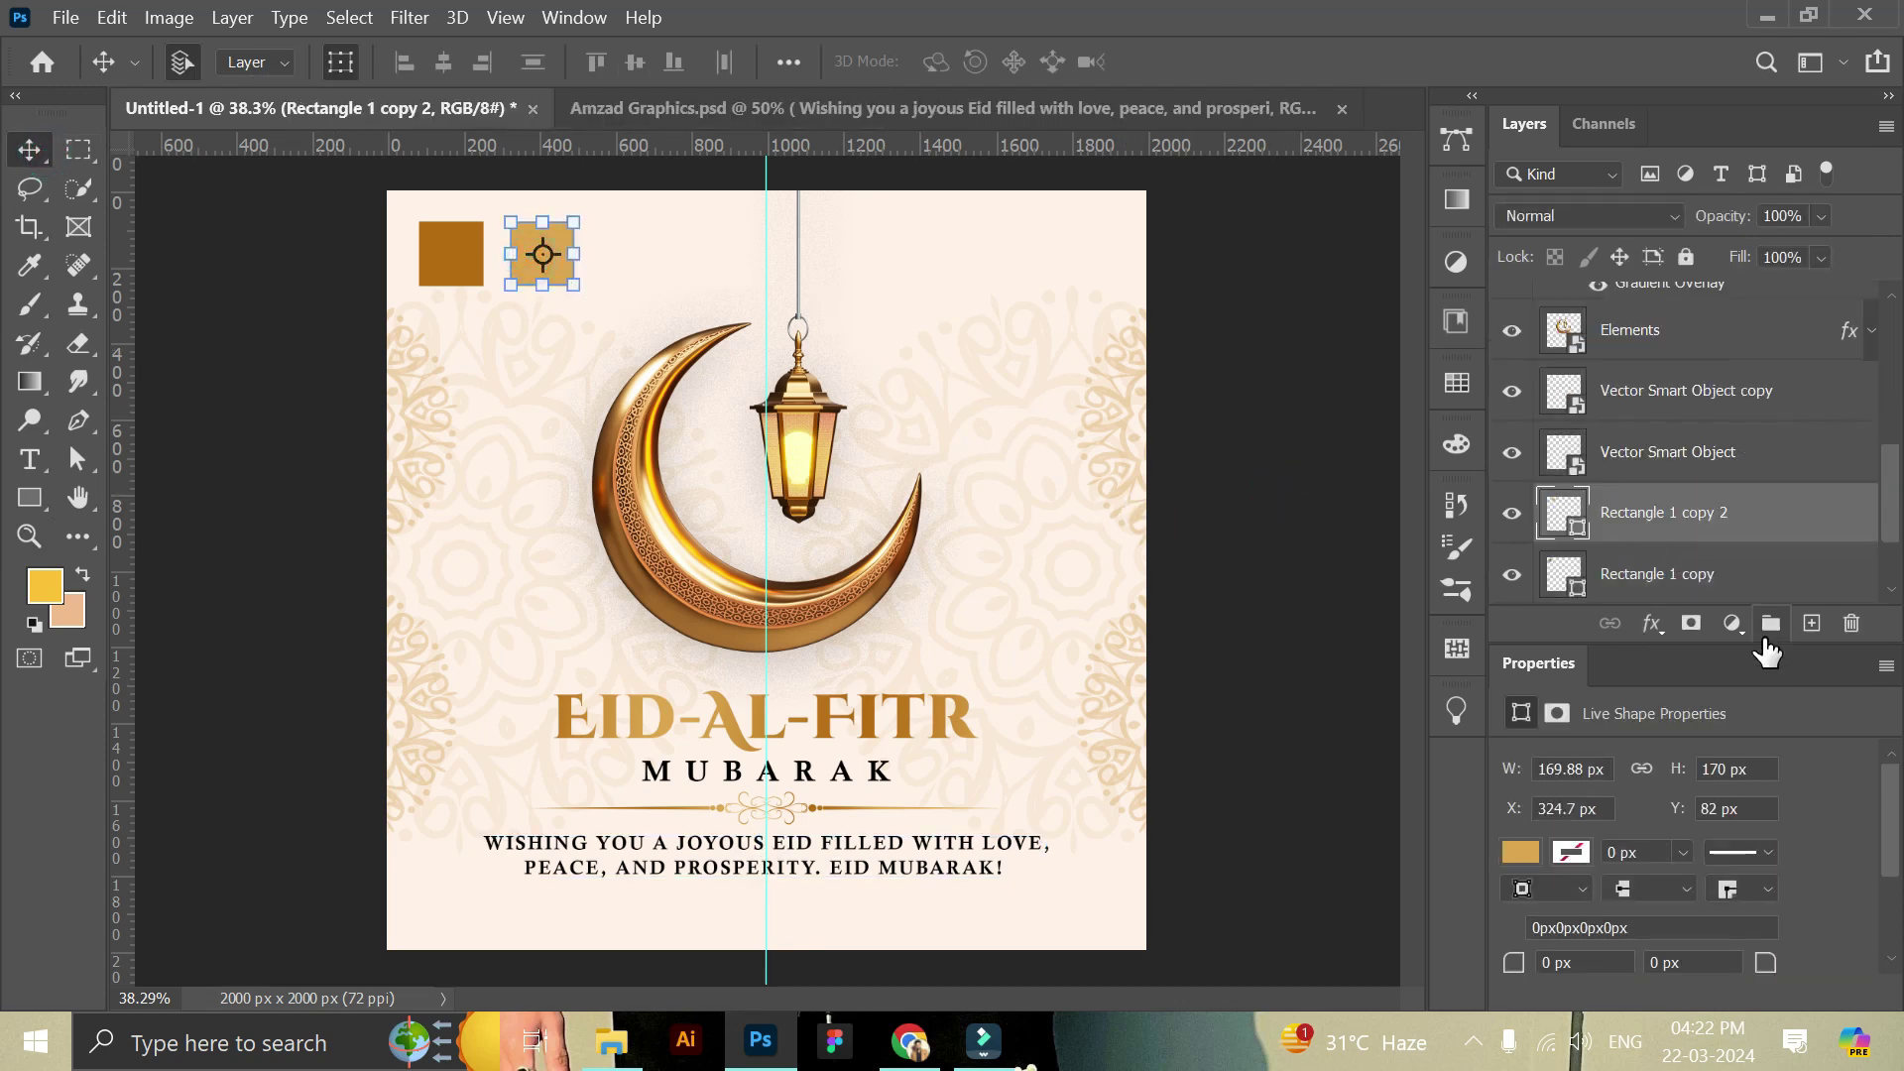
left_click(1686, 575, "shift")
Delete both Rectangle copy colour squares and drag the Left Light lanterns to the post's top-right.
left_click(1850, 622)
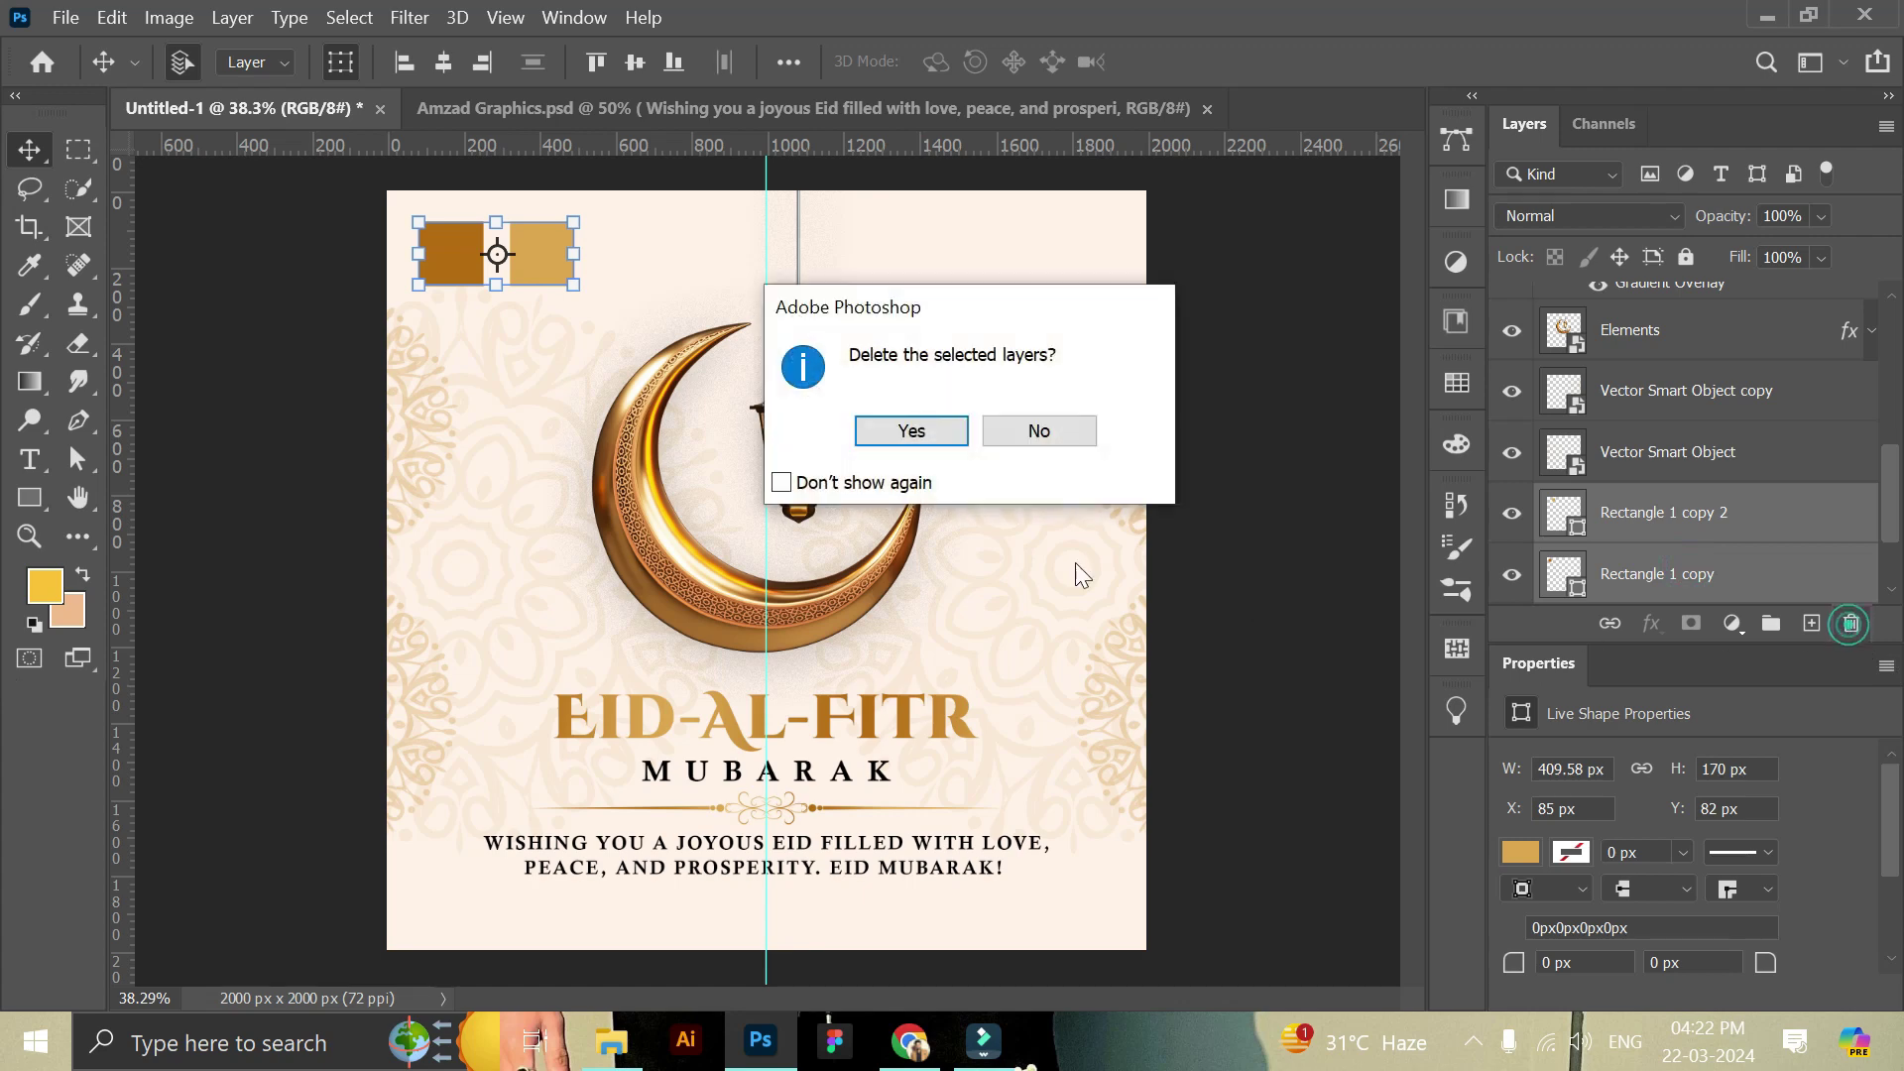
left_click(912, 433)
left_click(763, 107)
left_click_drag(139, 287, 486, 377)
left_click(552, 526)
mouse_move(533, 509)
left_mouse_down()
mouse_move(470, 127)
mouse_move(868, 372)
mouse_move(1084, 260)
left_mouse_up()
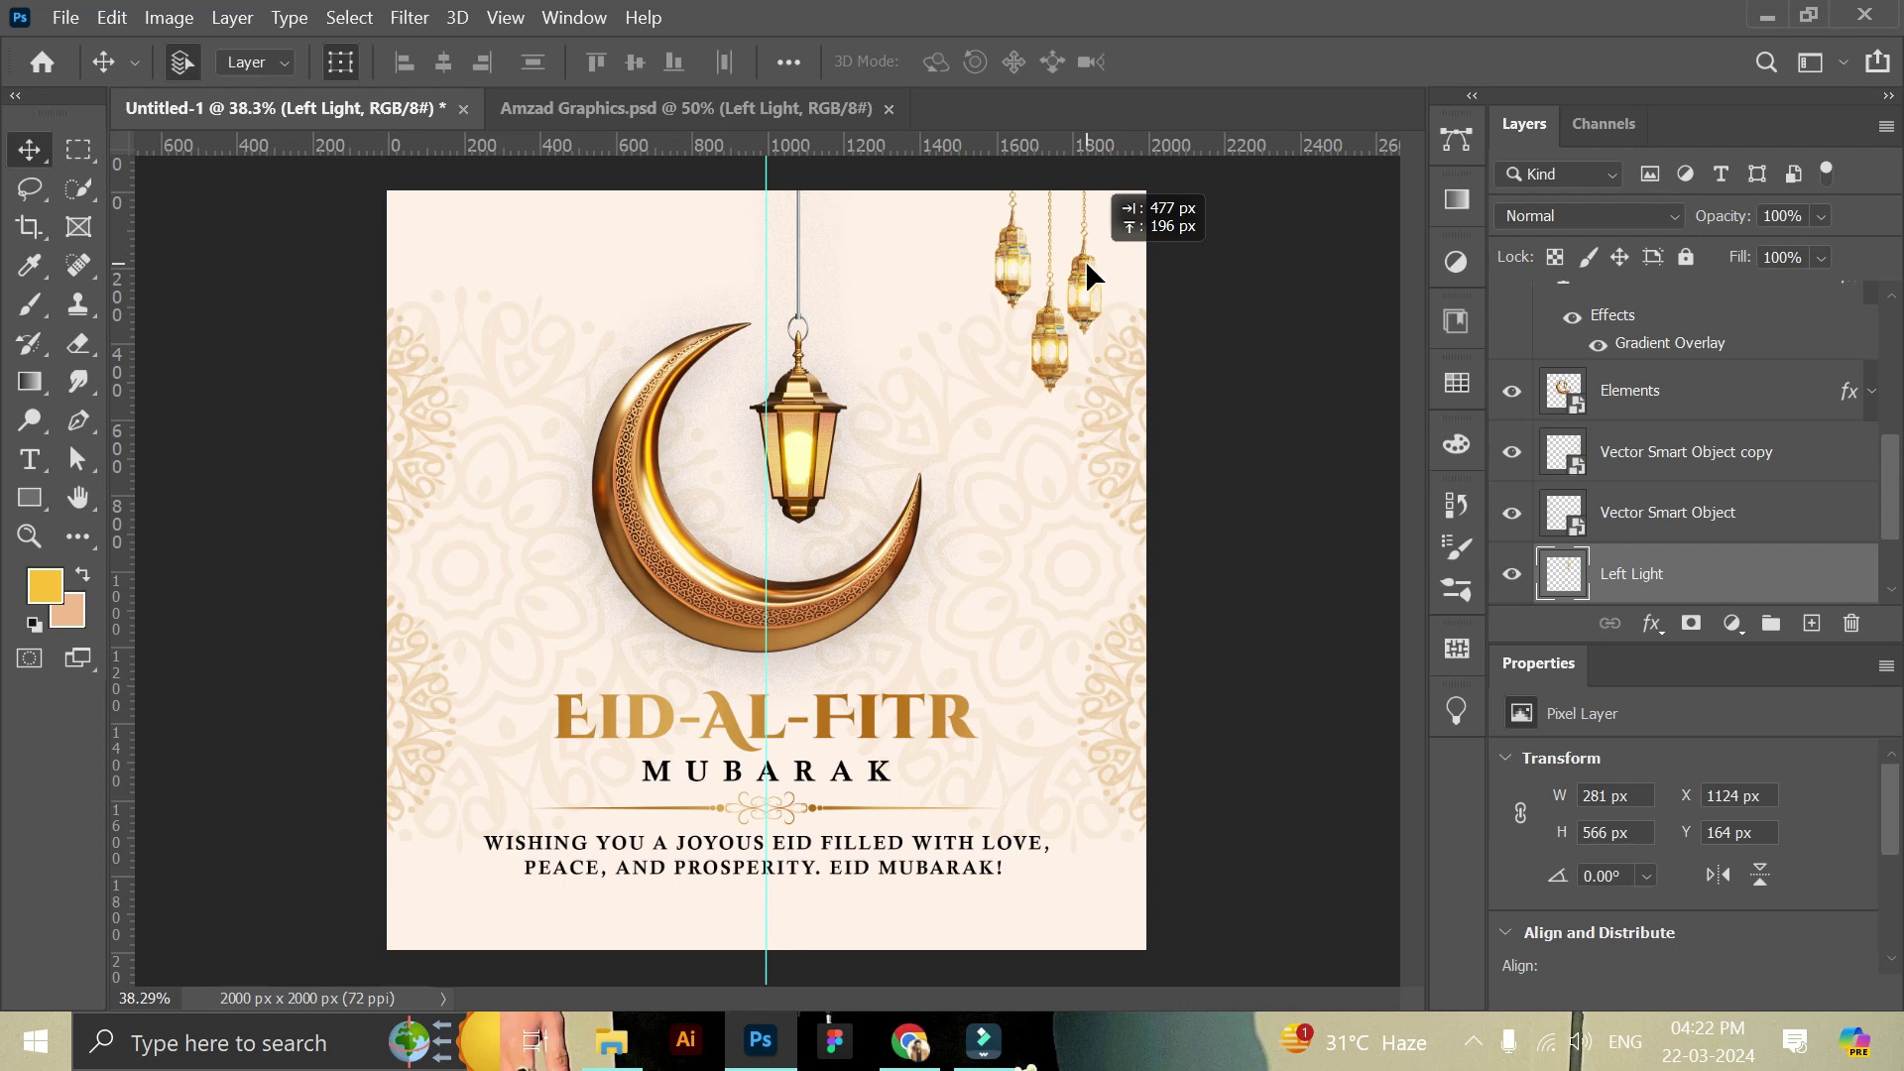
Place the Star 2 gold hanging star under the top-left garland and lower the crescent lantern slightly.
left_click(1248, 320)
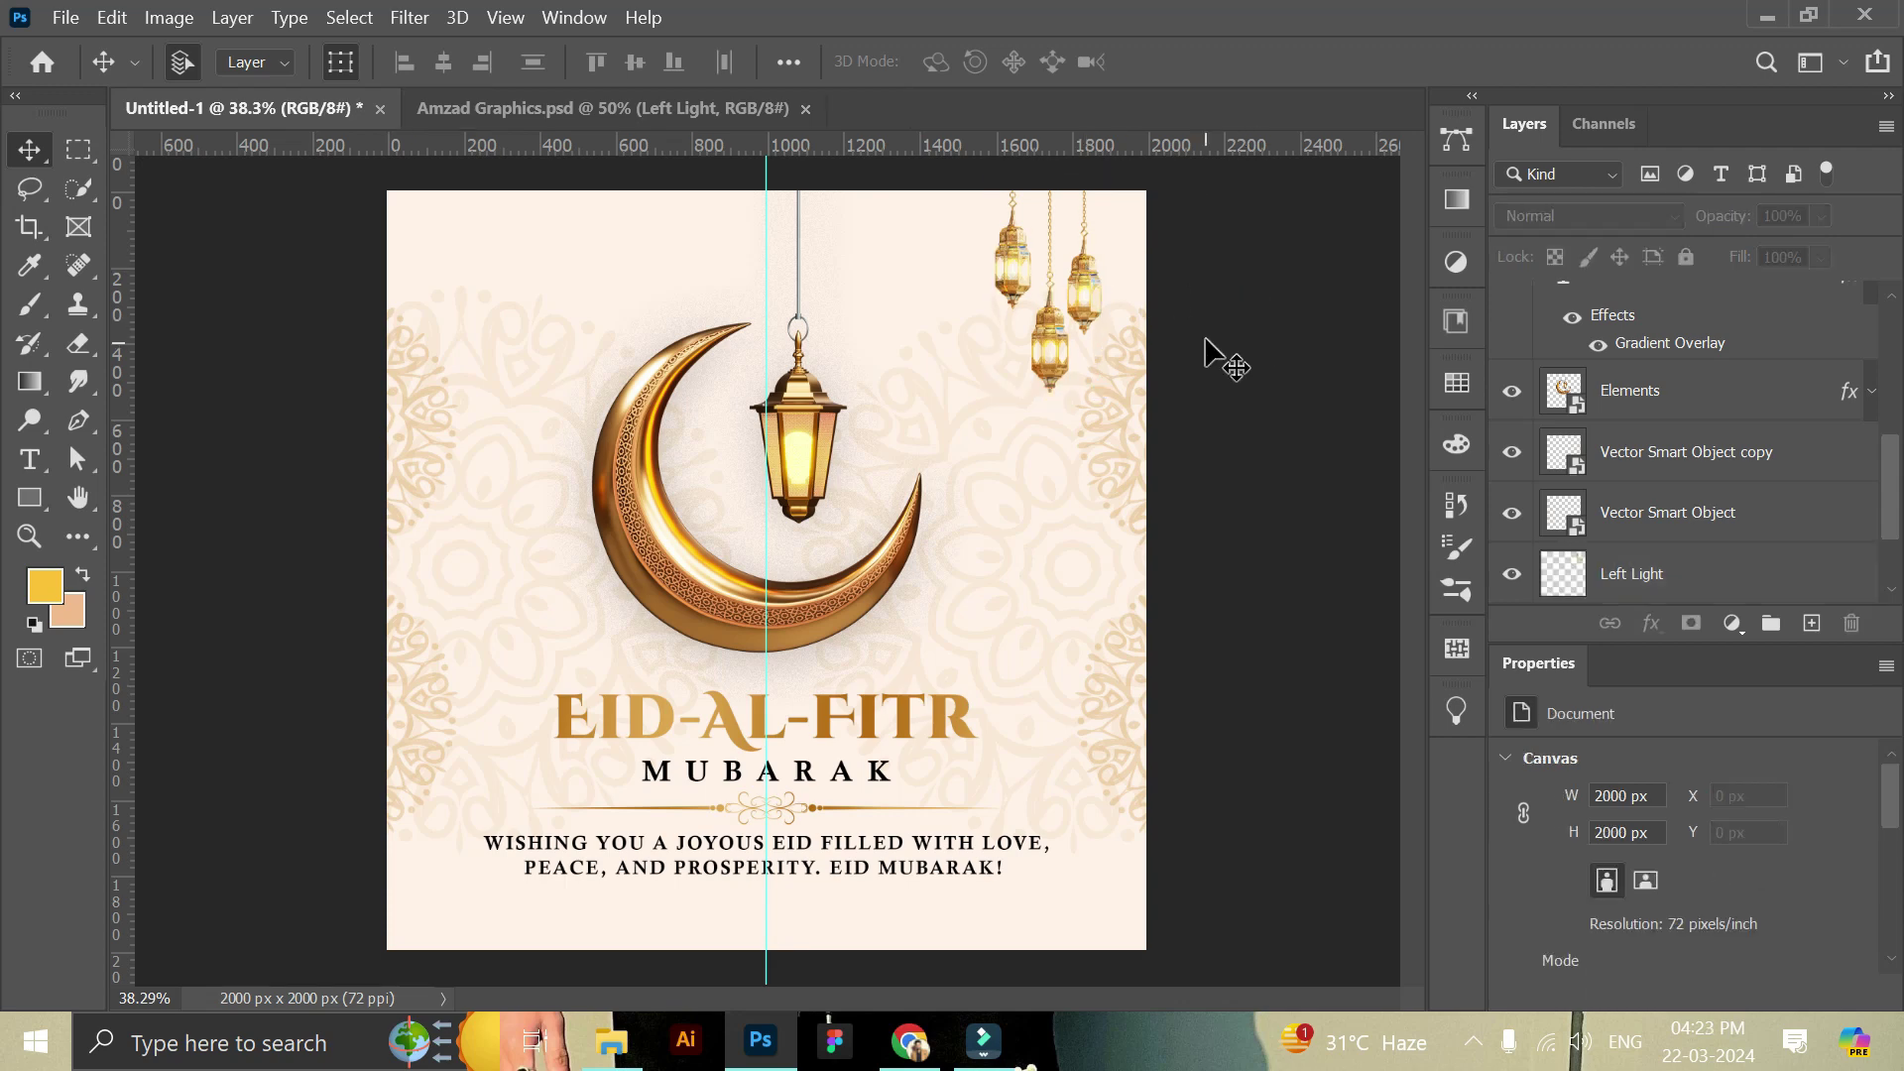
left_click(591, 107)
left_click_drag(338, 565, 324, 254)
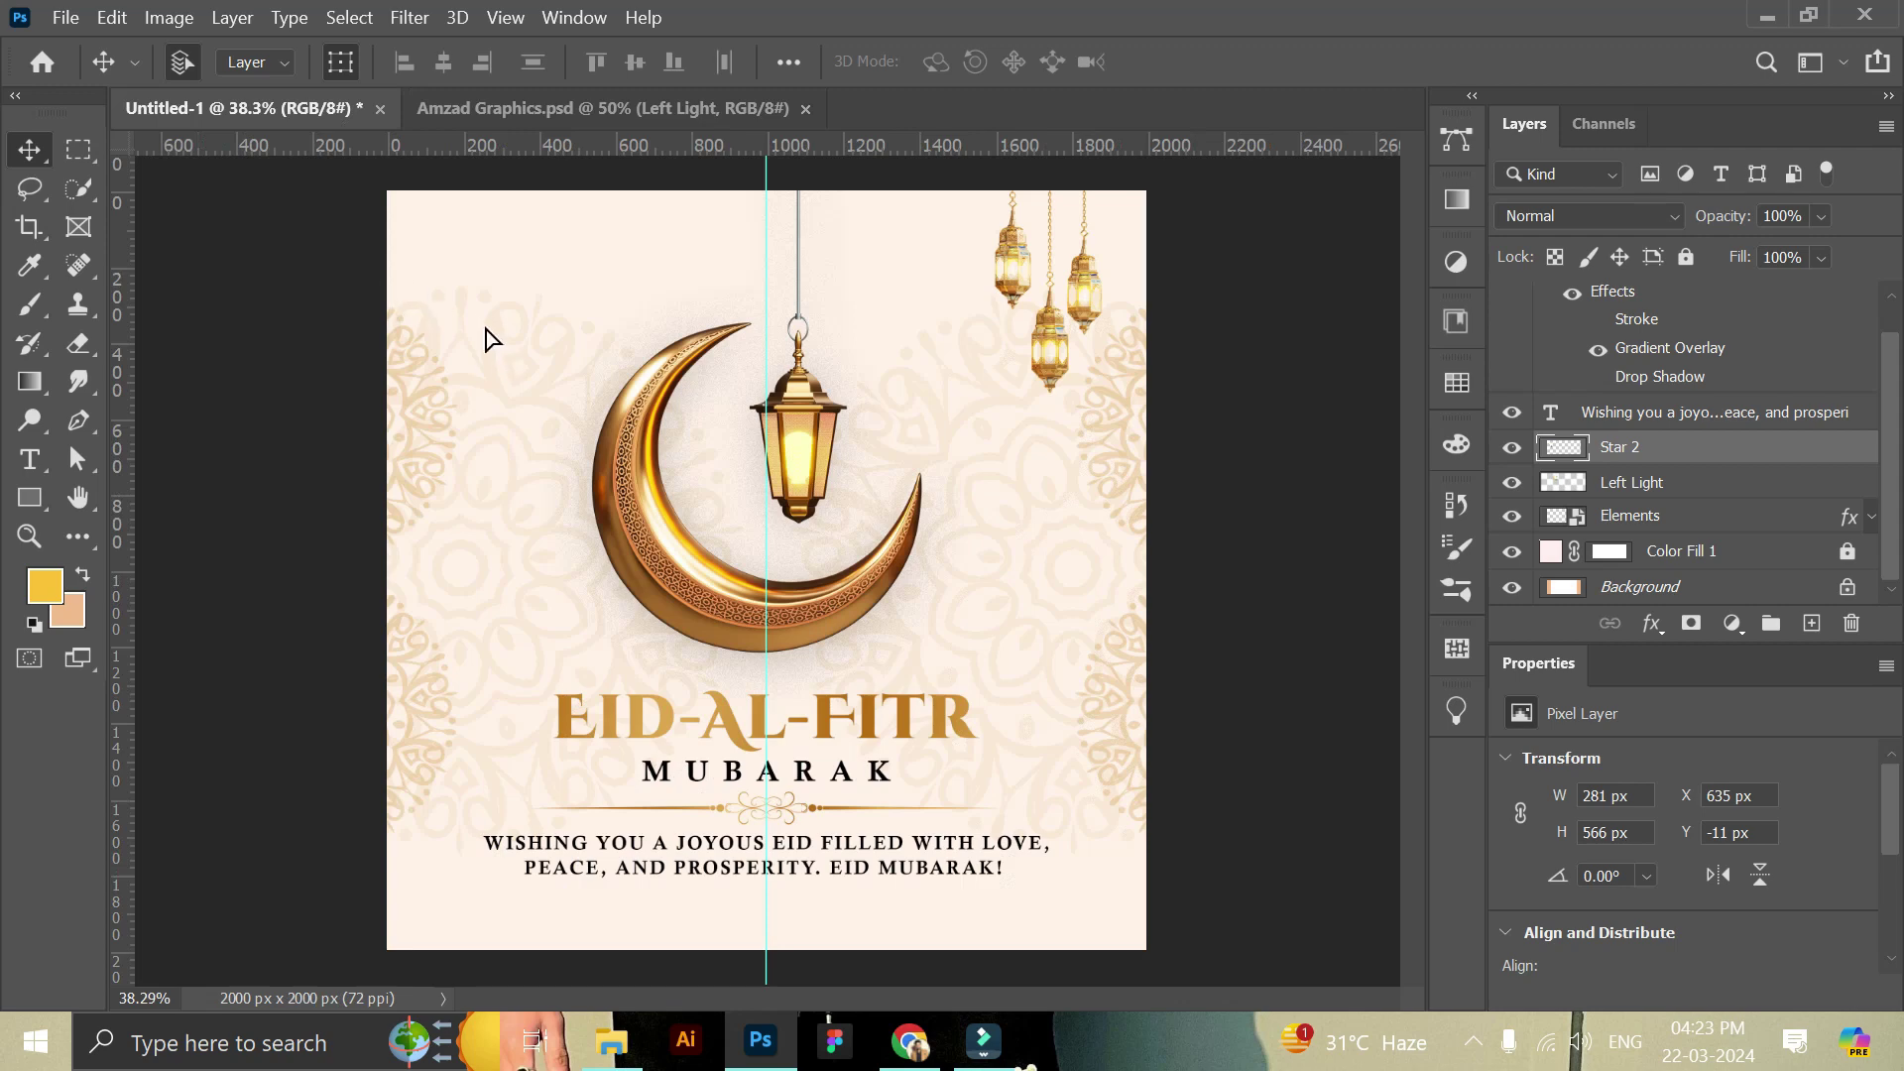
left_click_drag(486, 339, 516, 344)
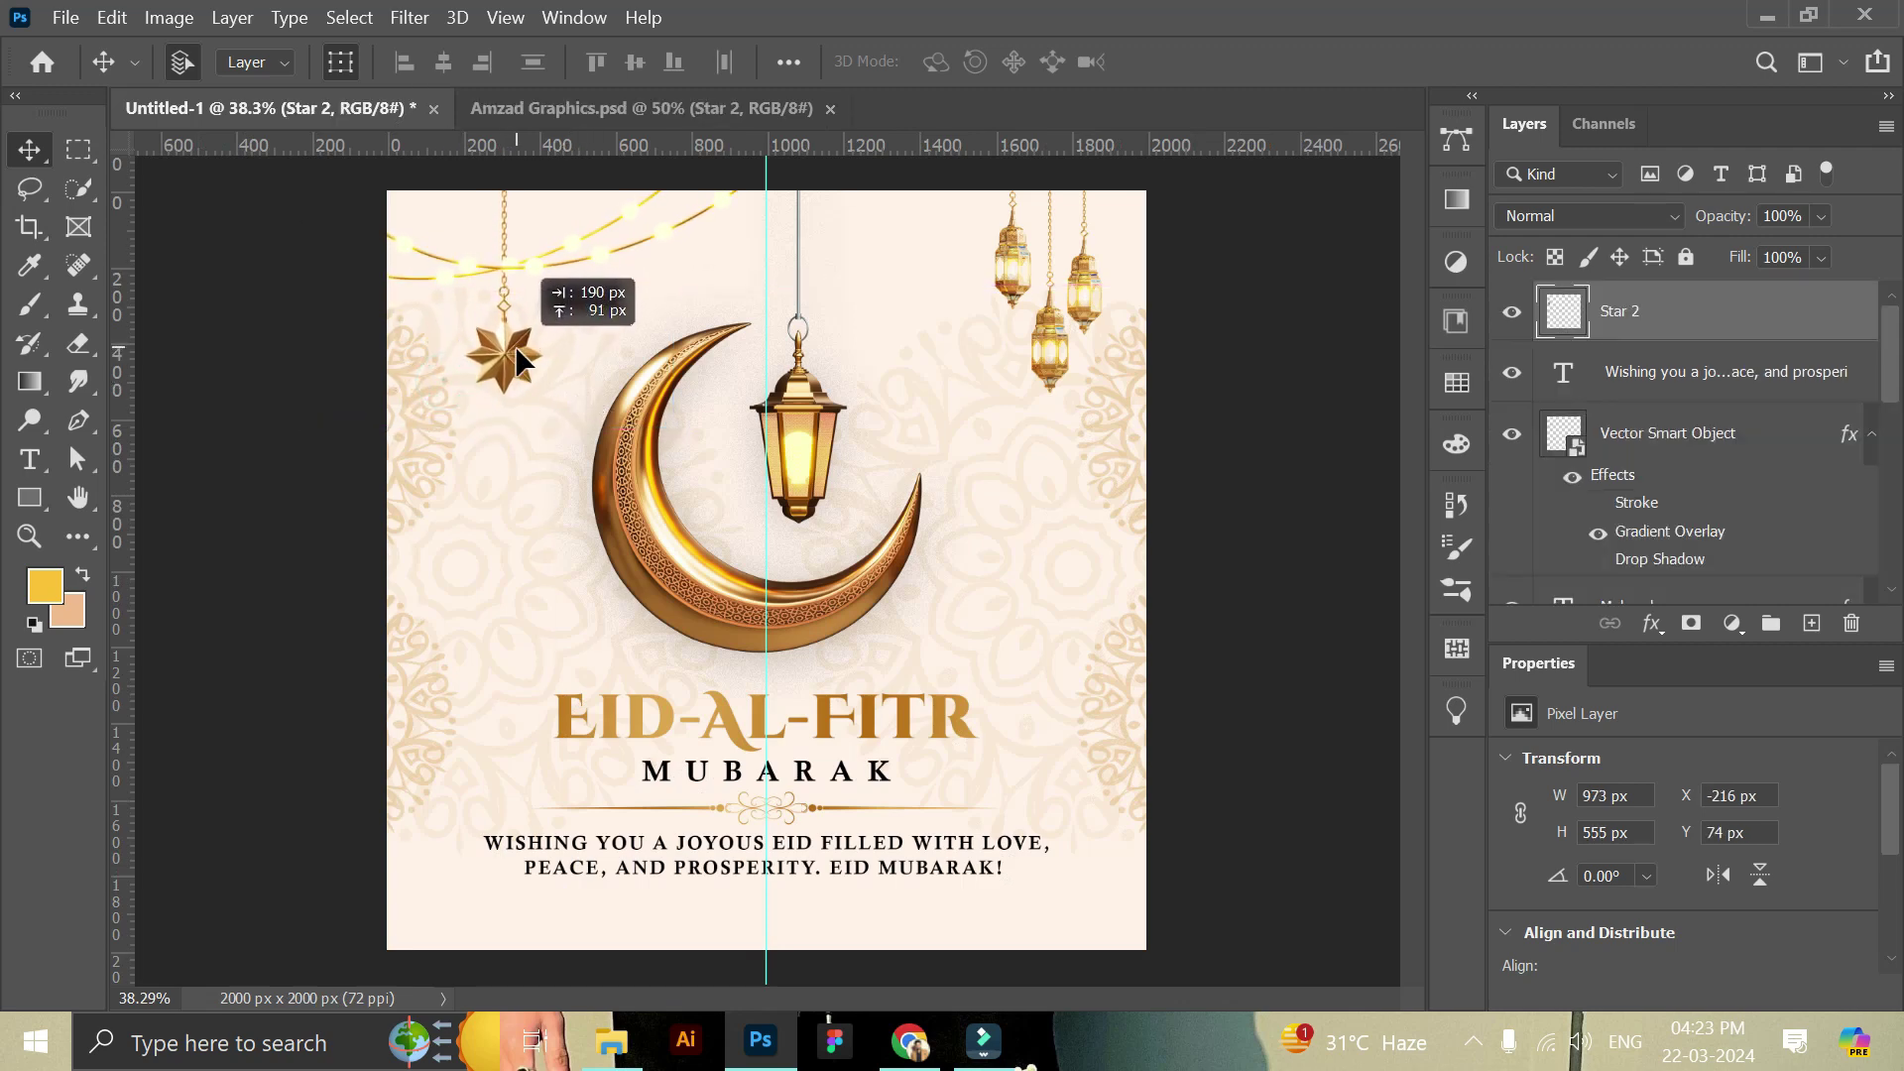
left_click_drag(516, 342, 516, 340)
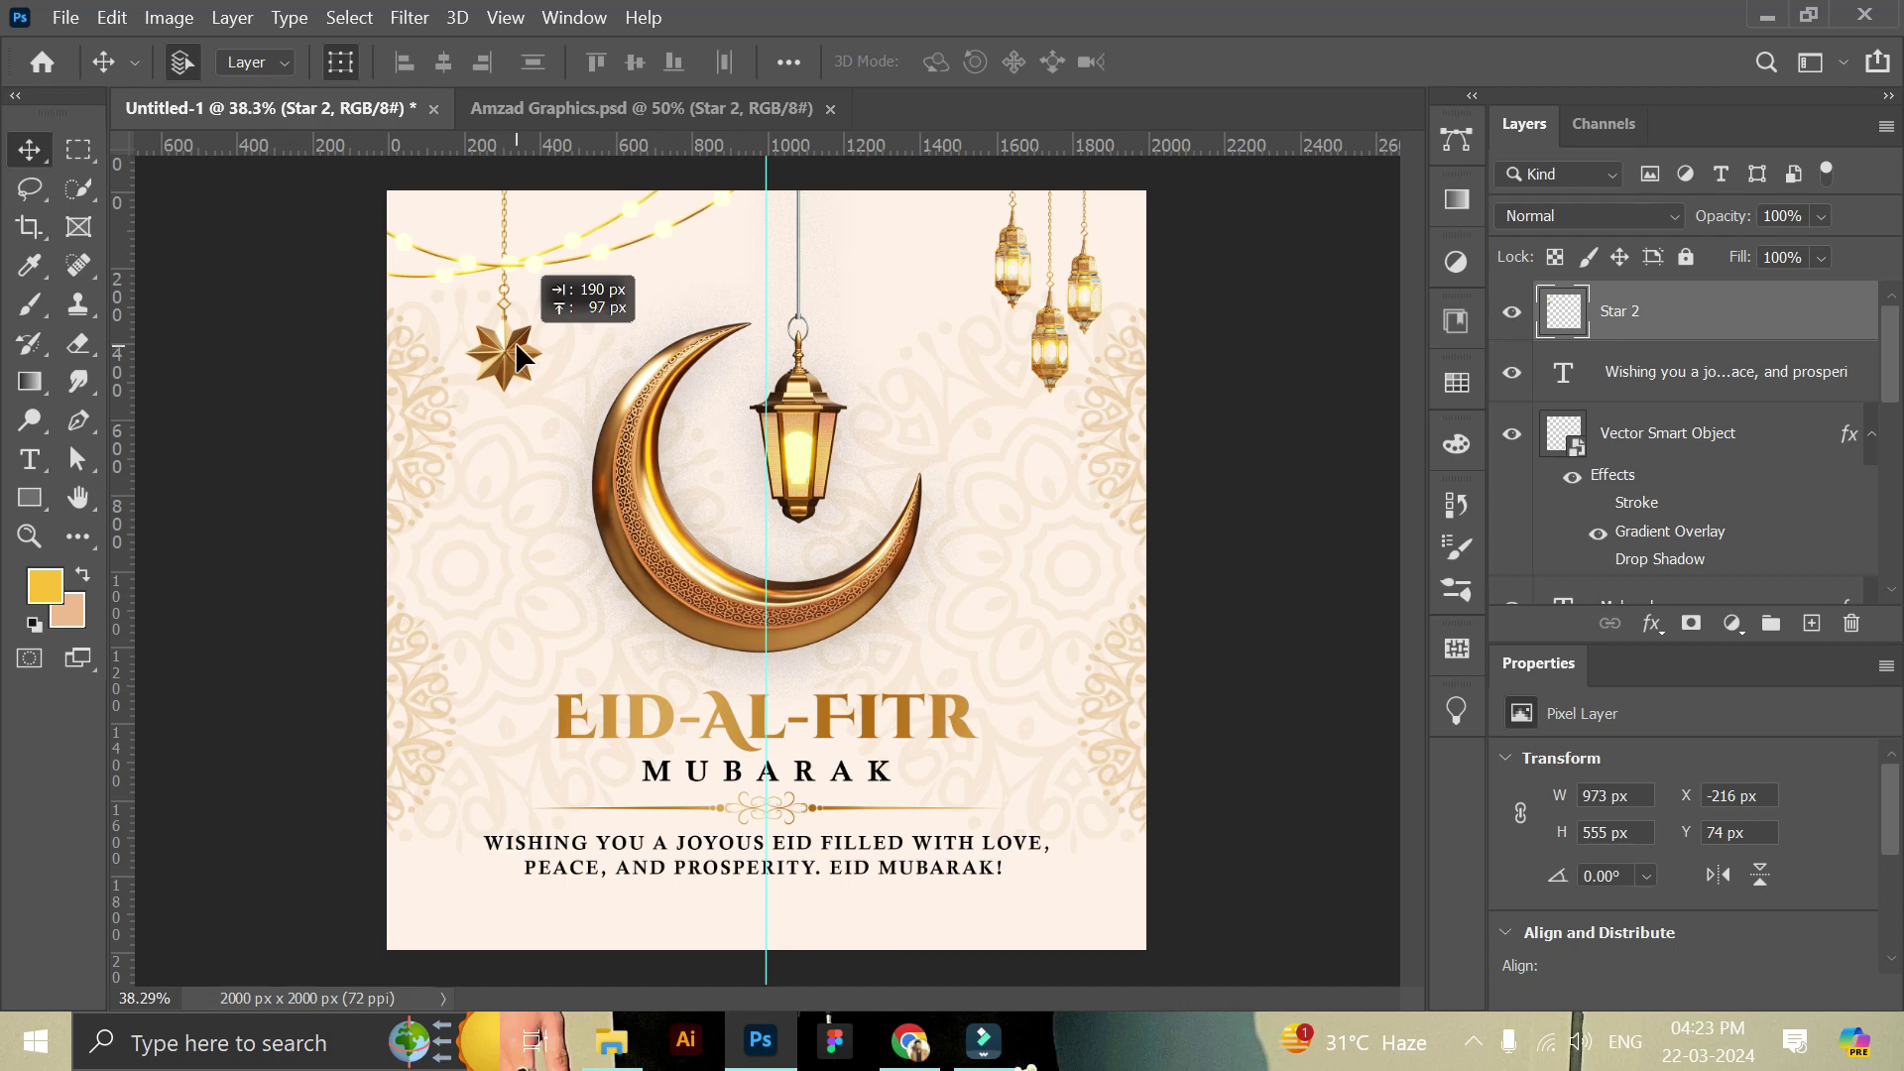
left_click_drag(516, 343, 516, 343)
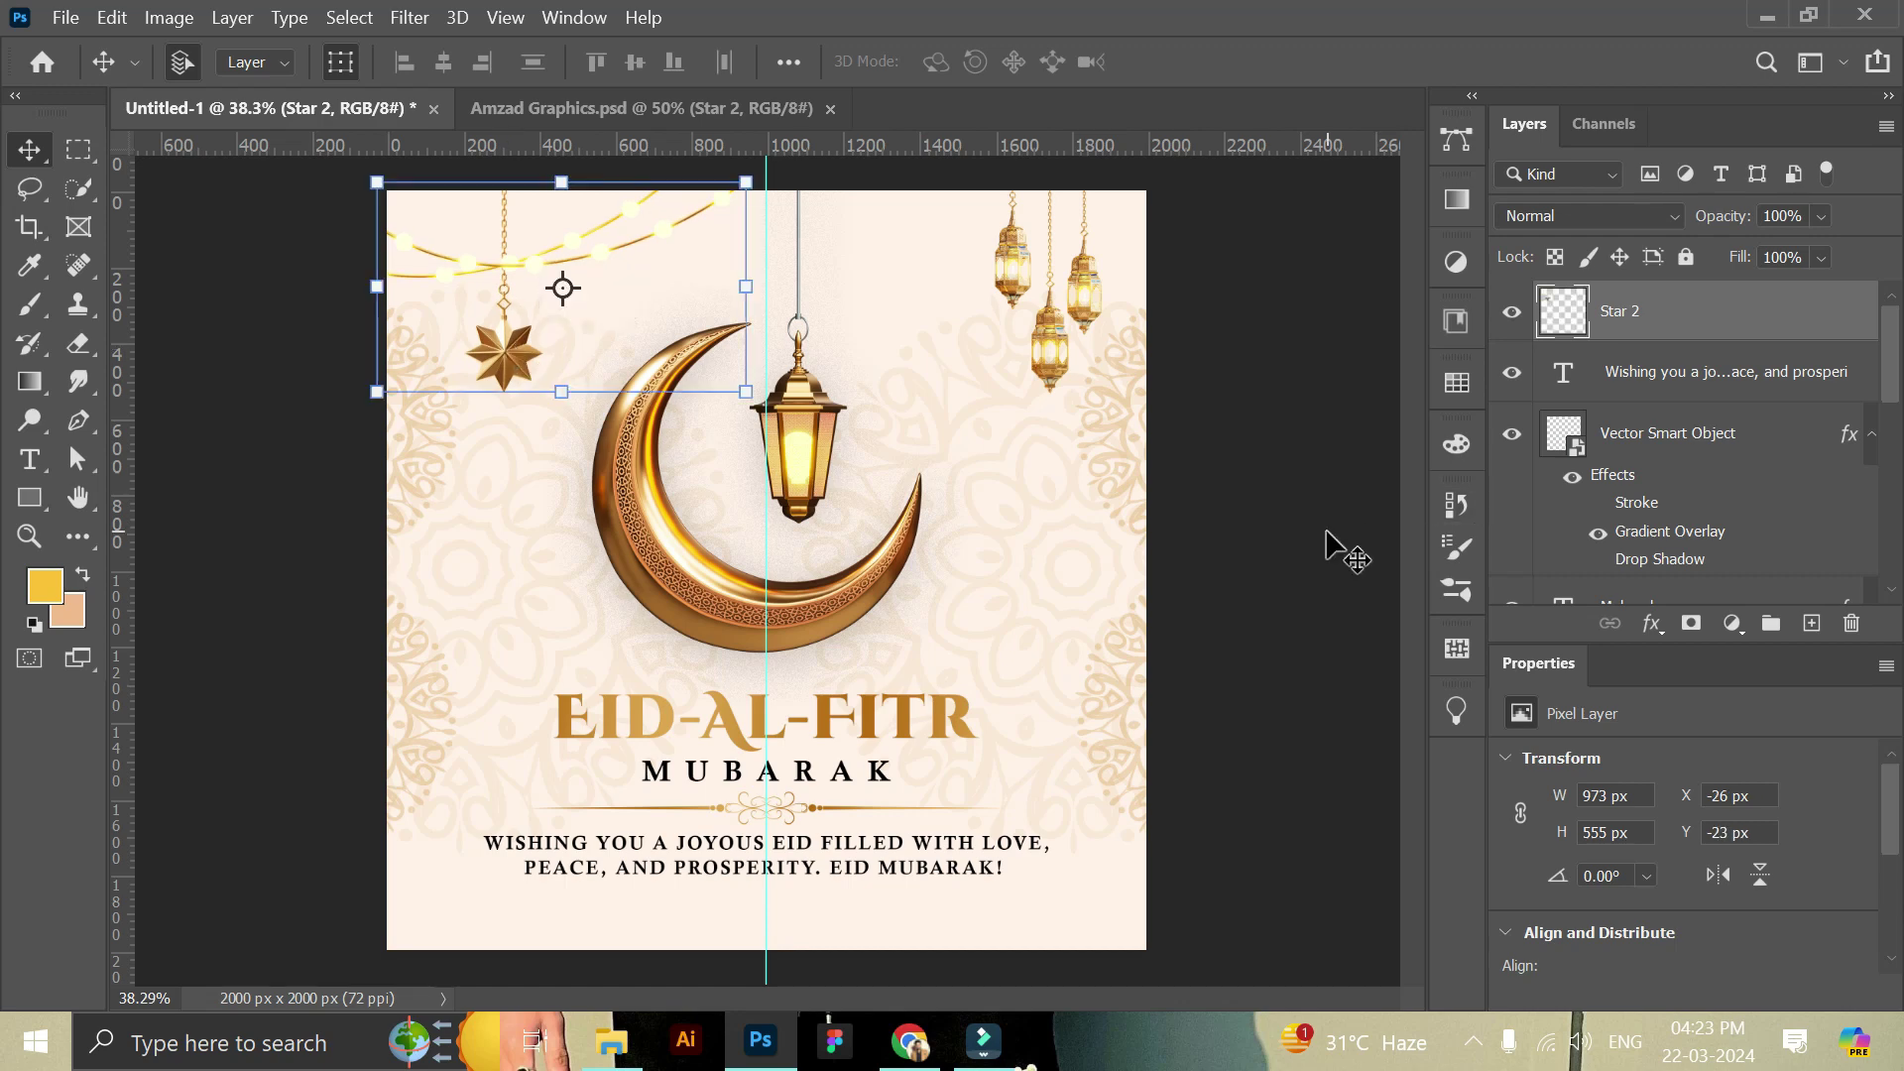
left_click_drag(825, 614, 823, 646)
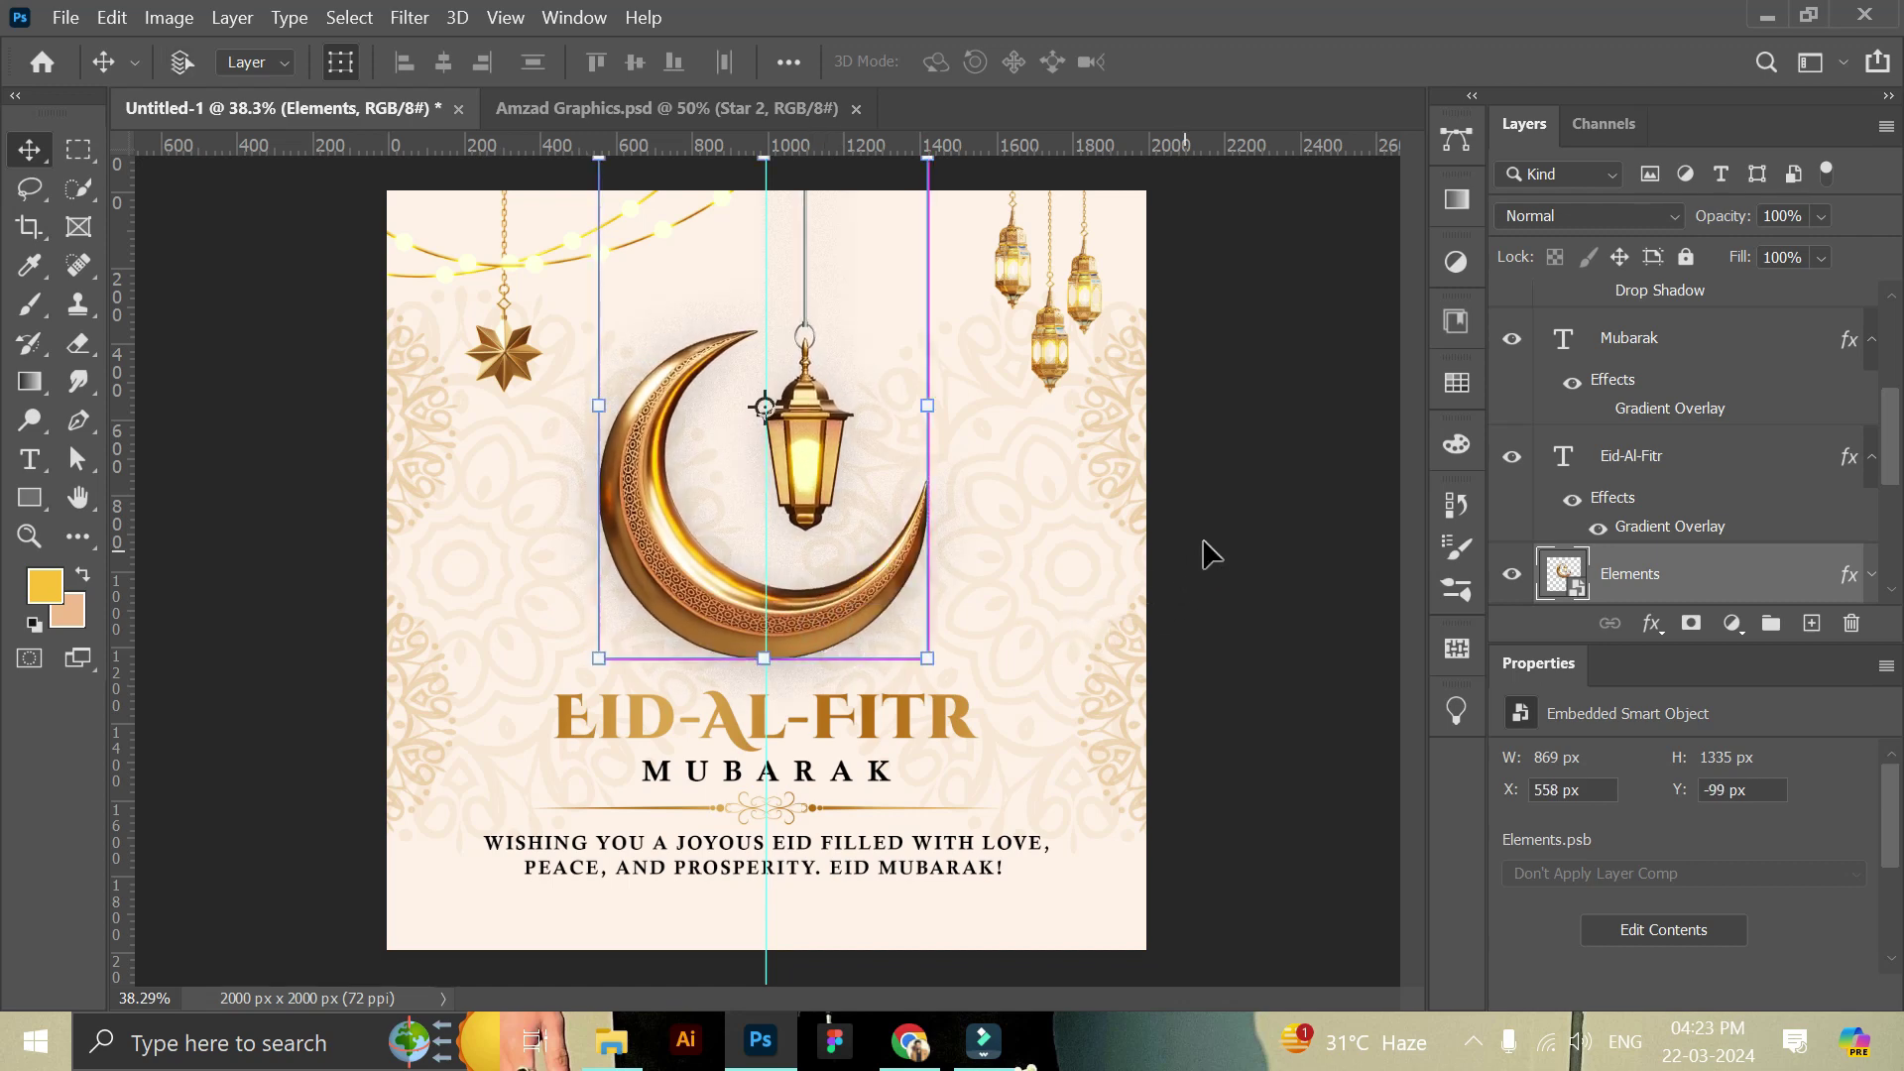
Scale the Eid-Al-Fitr and Mubarak layers together to about 105%, 1176.7 px wide.
left_click(1255, 544)
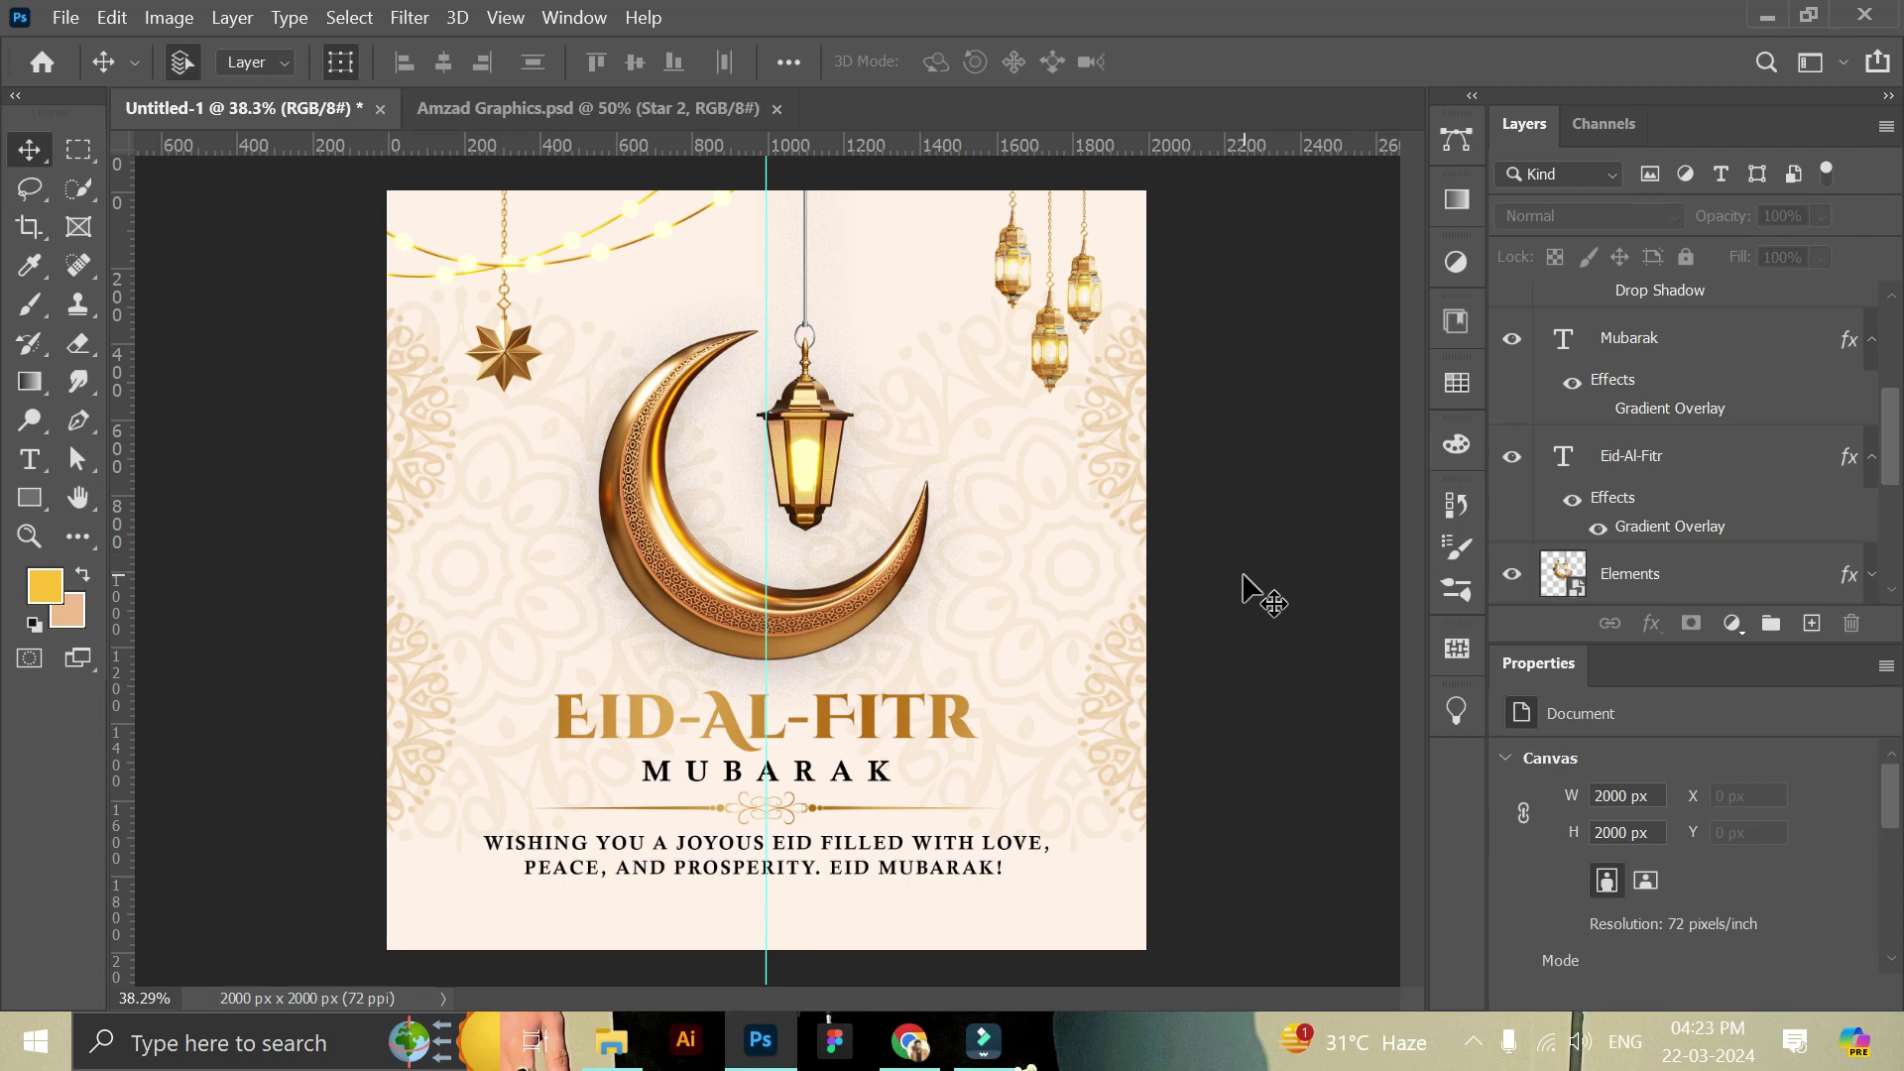
left_click(939, 734)
left_click(1646, 334, "shift")
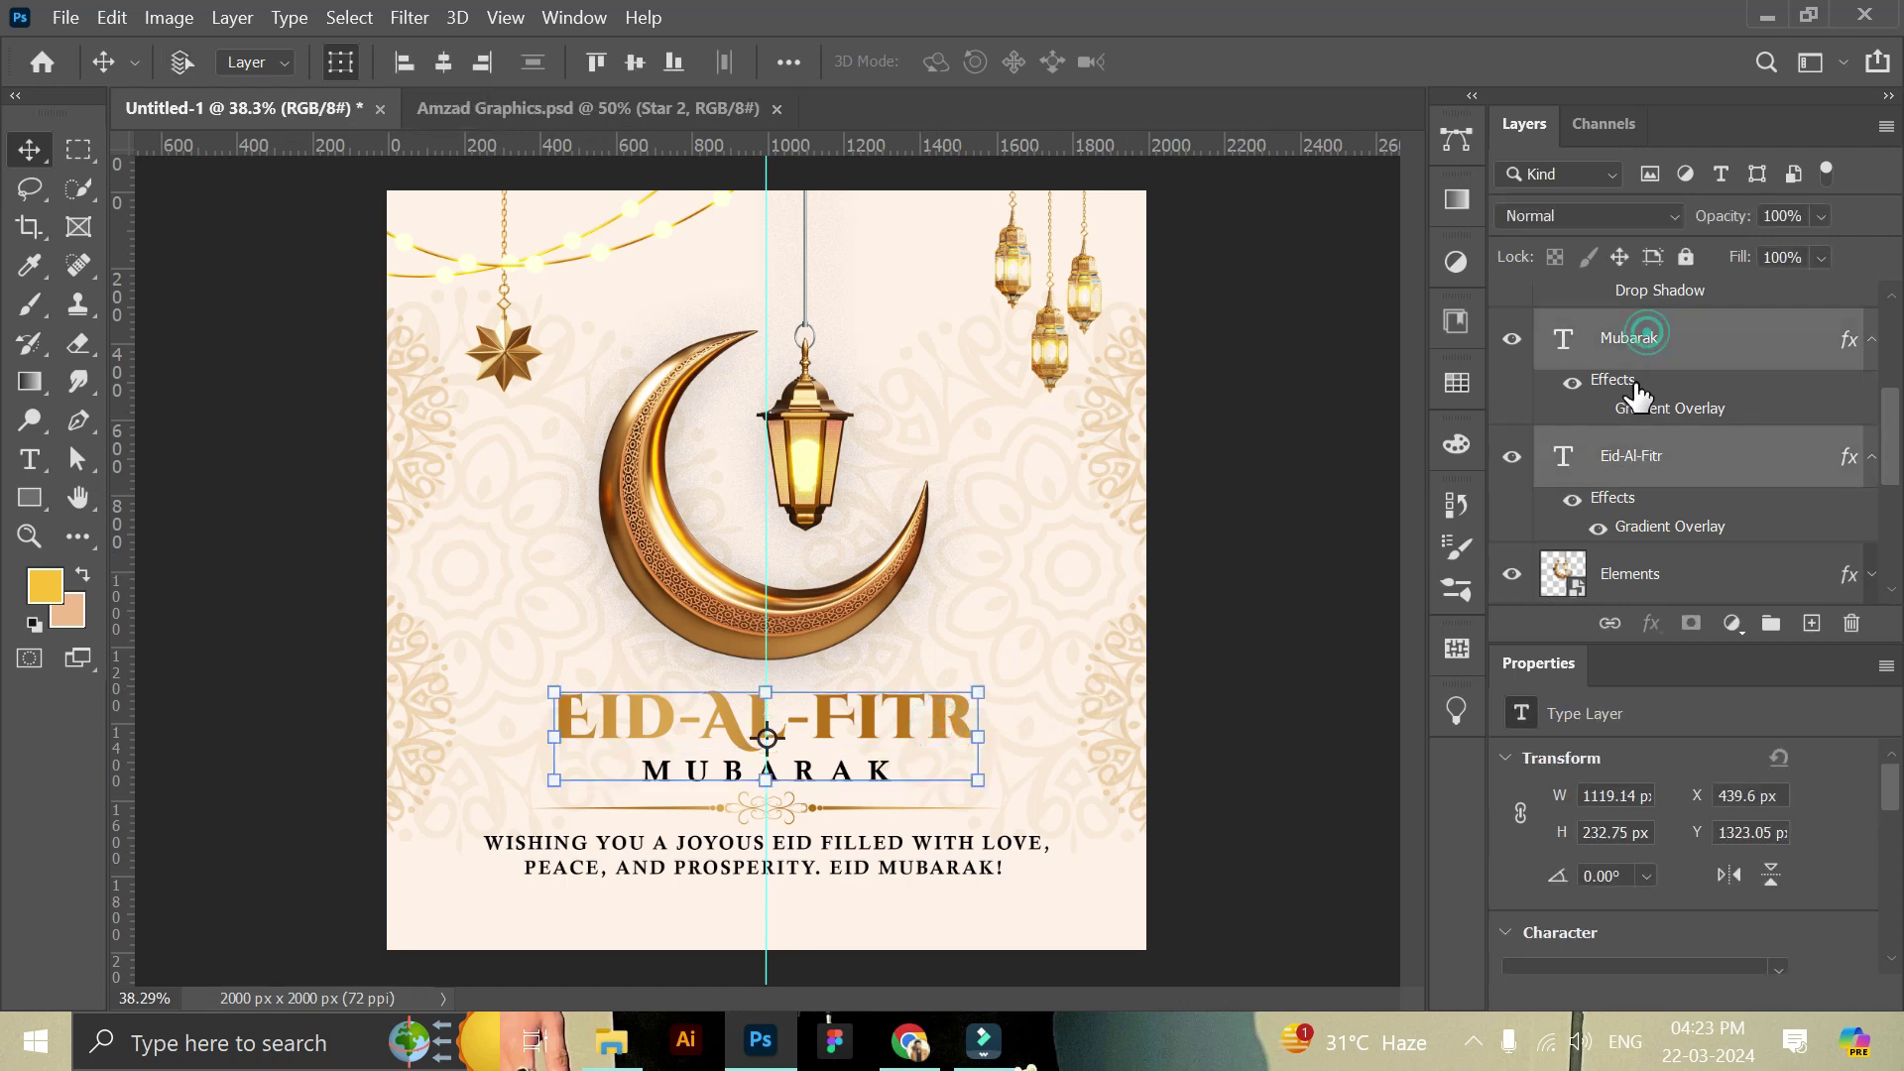
left_click_drag(989, 786, 999, 789)
left_click_drag(908, 723, 898, 716)
left_click(1400, 62)
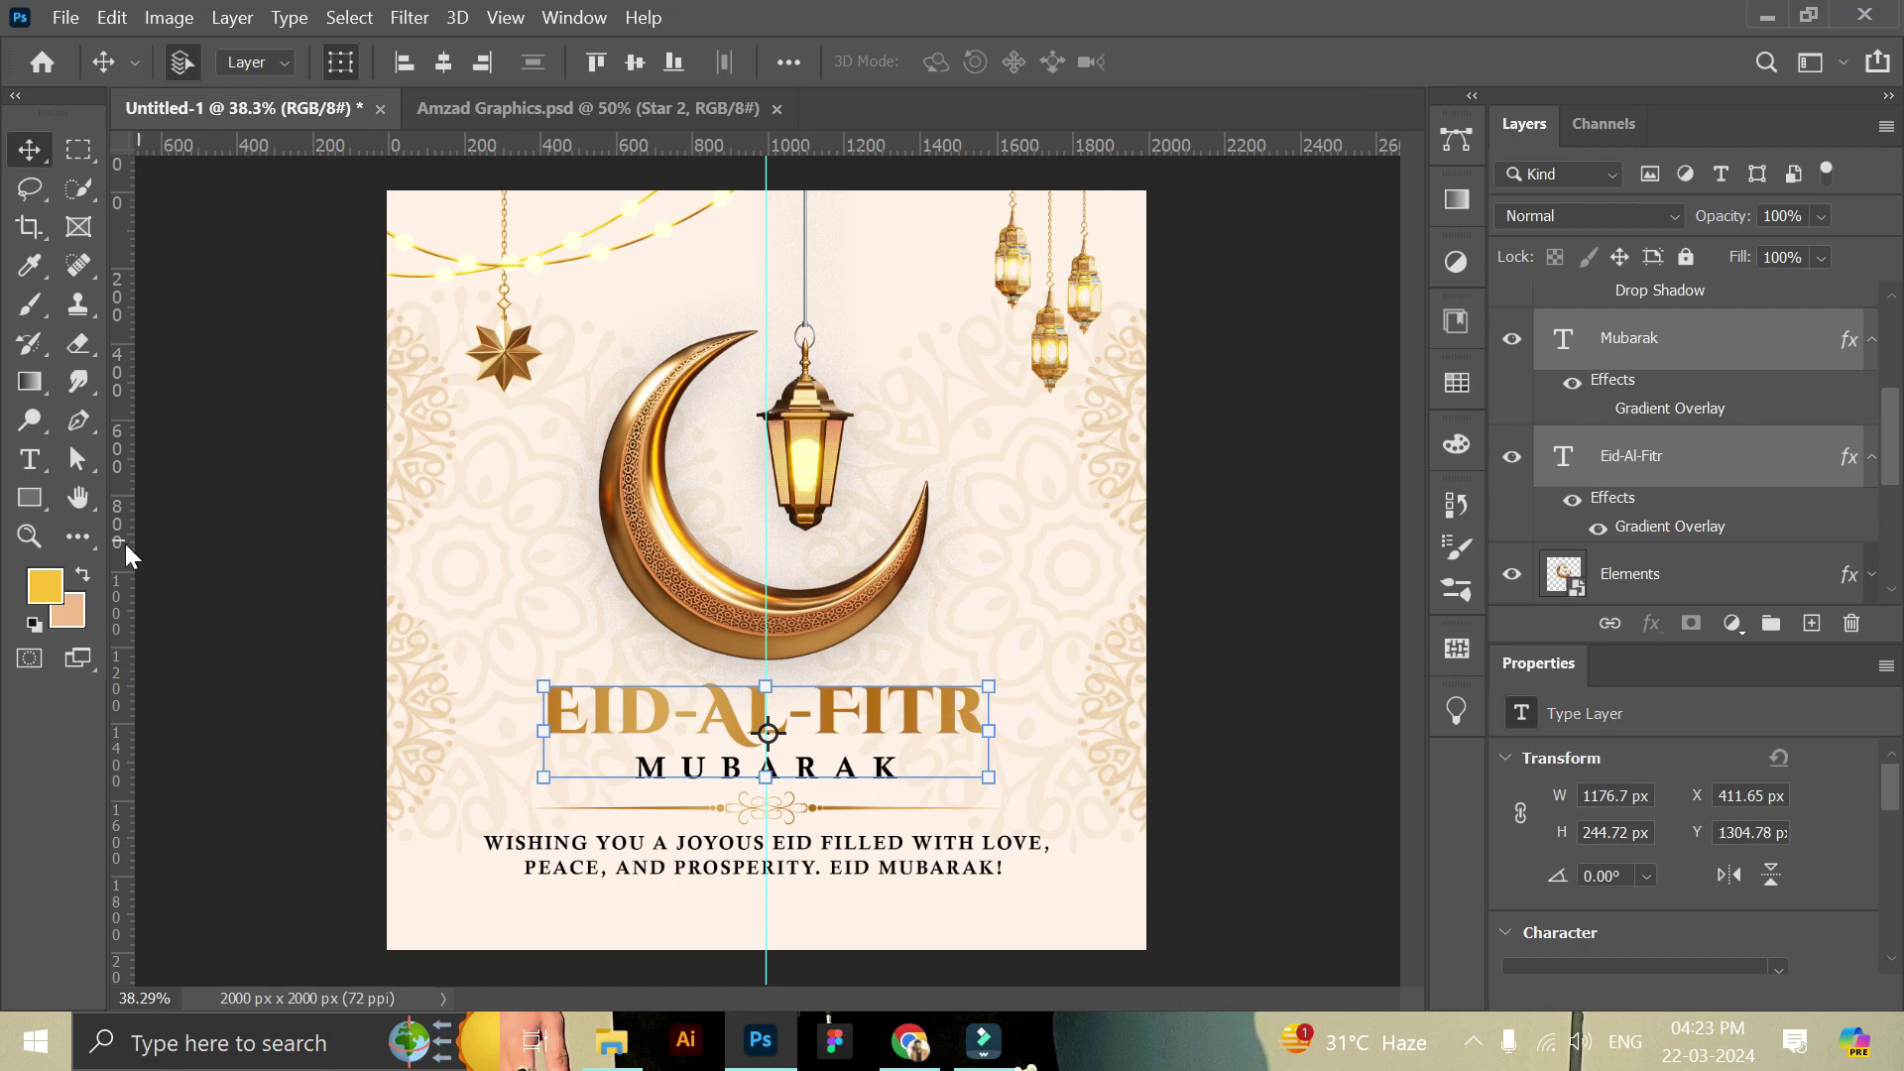
key("z")
left_click_drag(850, 900, 863, 883)
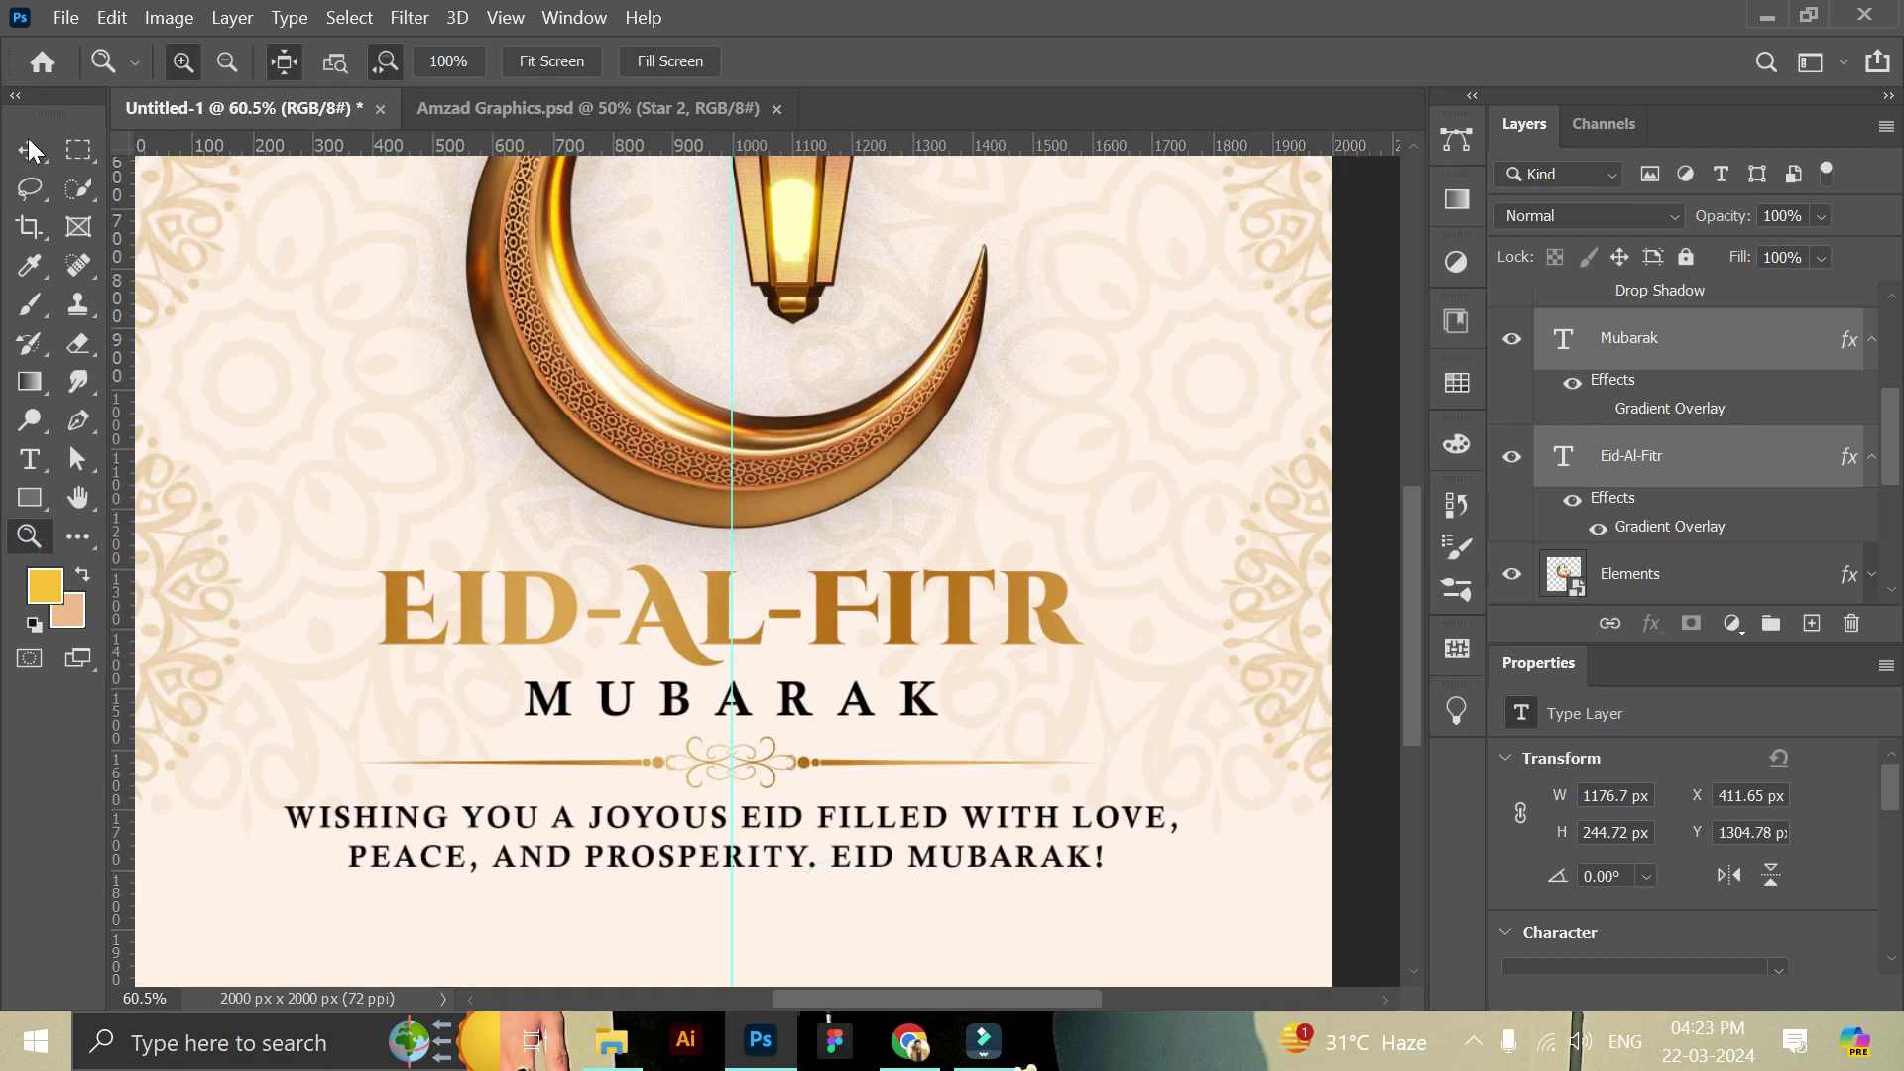
Align the Eid-Al-Fitr, Mubarak and Wishing text layers on their horizontal centres.
left_click(26, 142)
scroll(1587, 466, "up", 3)
scroll(1653, 454, "up", 2)
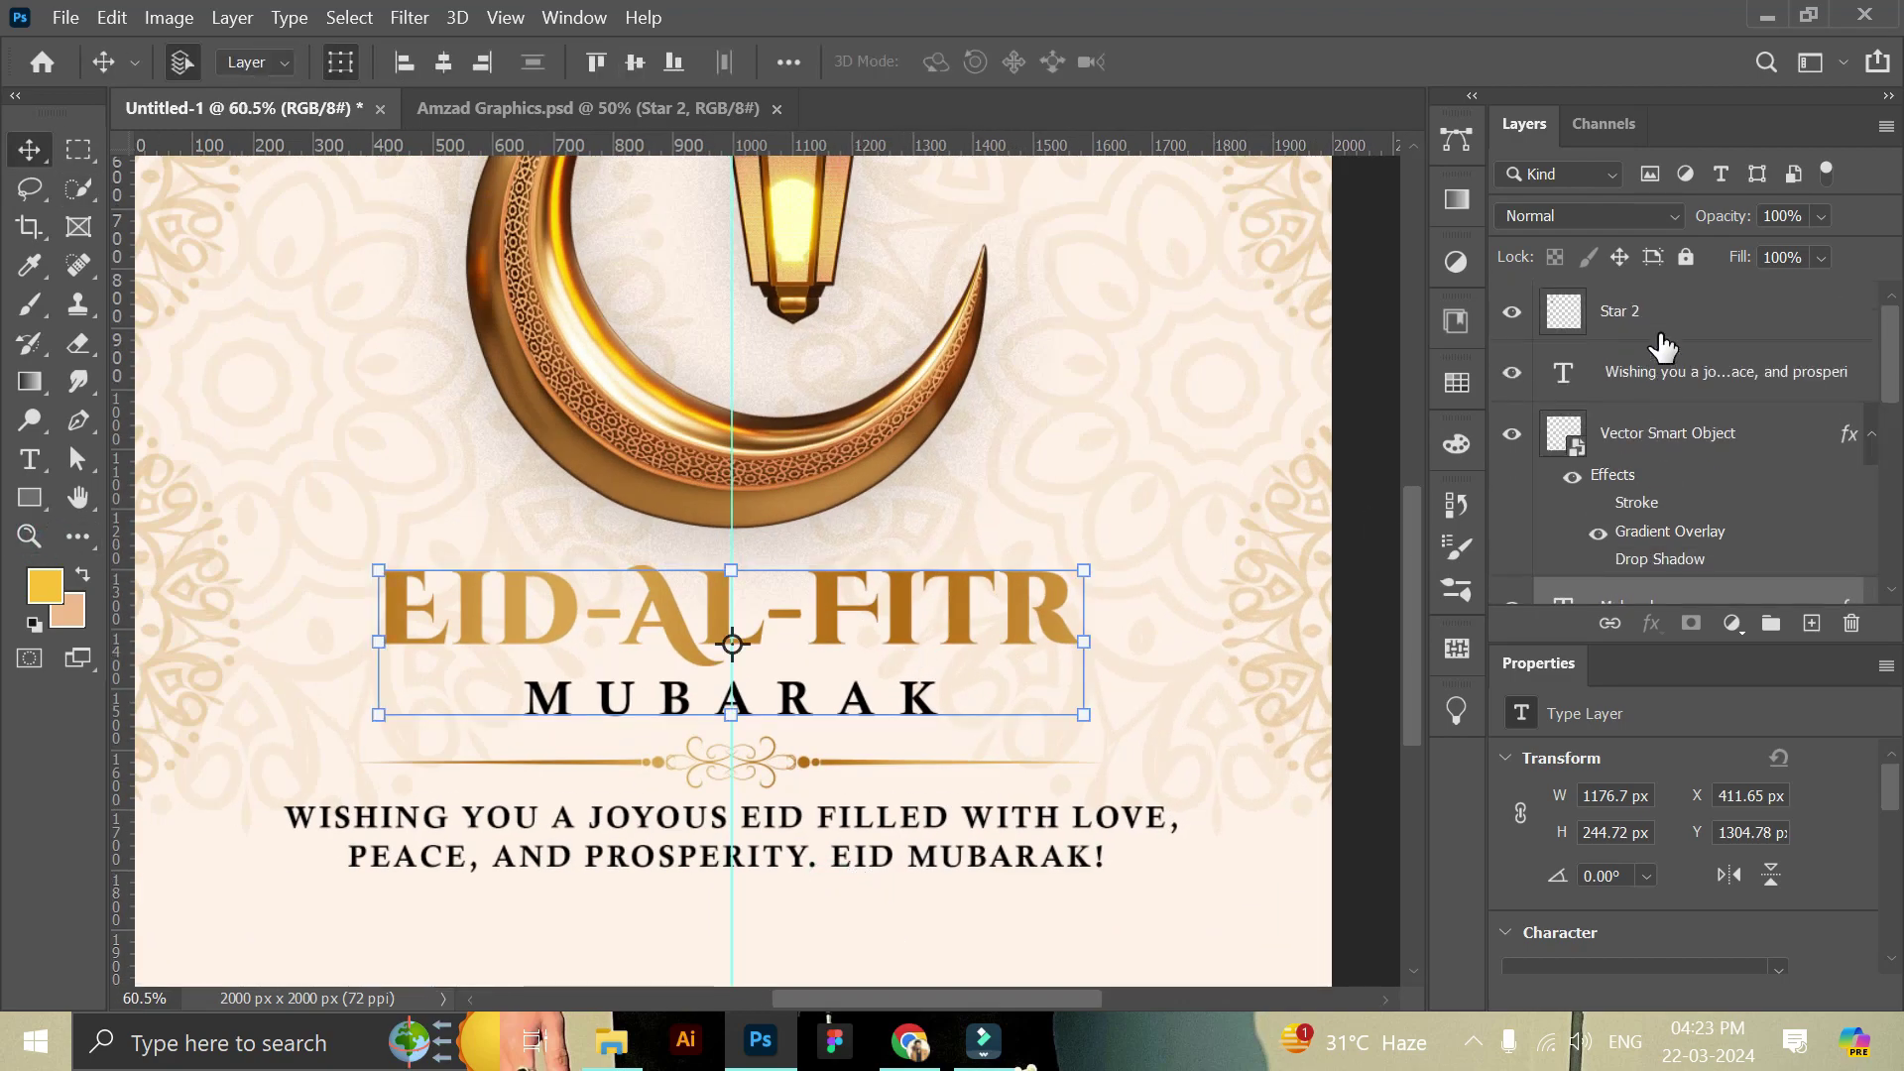
left_click(1651, 372, "shift")
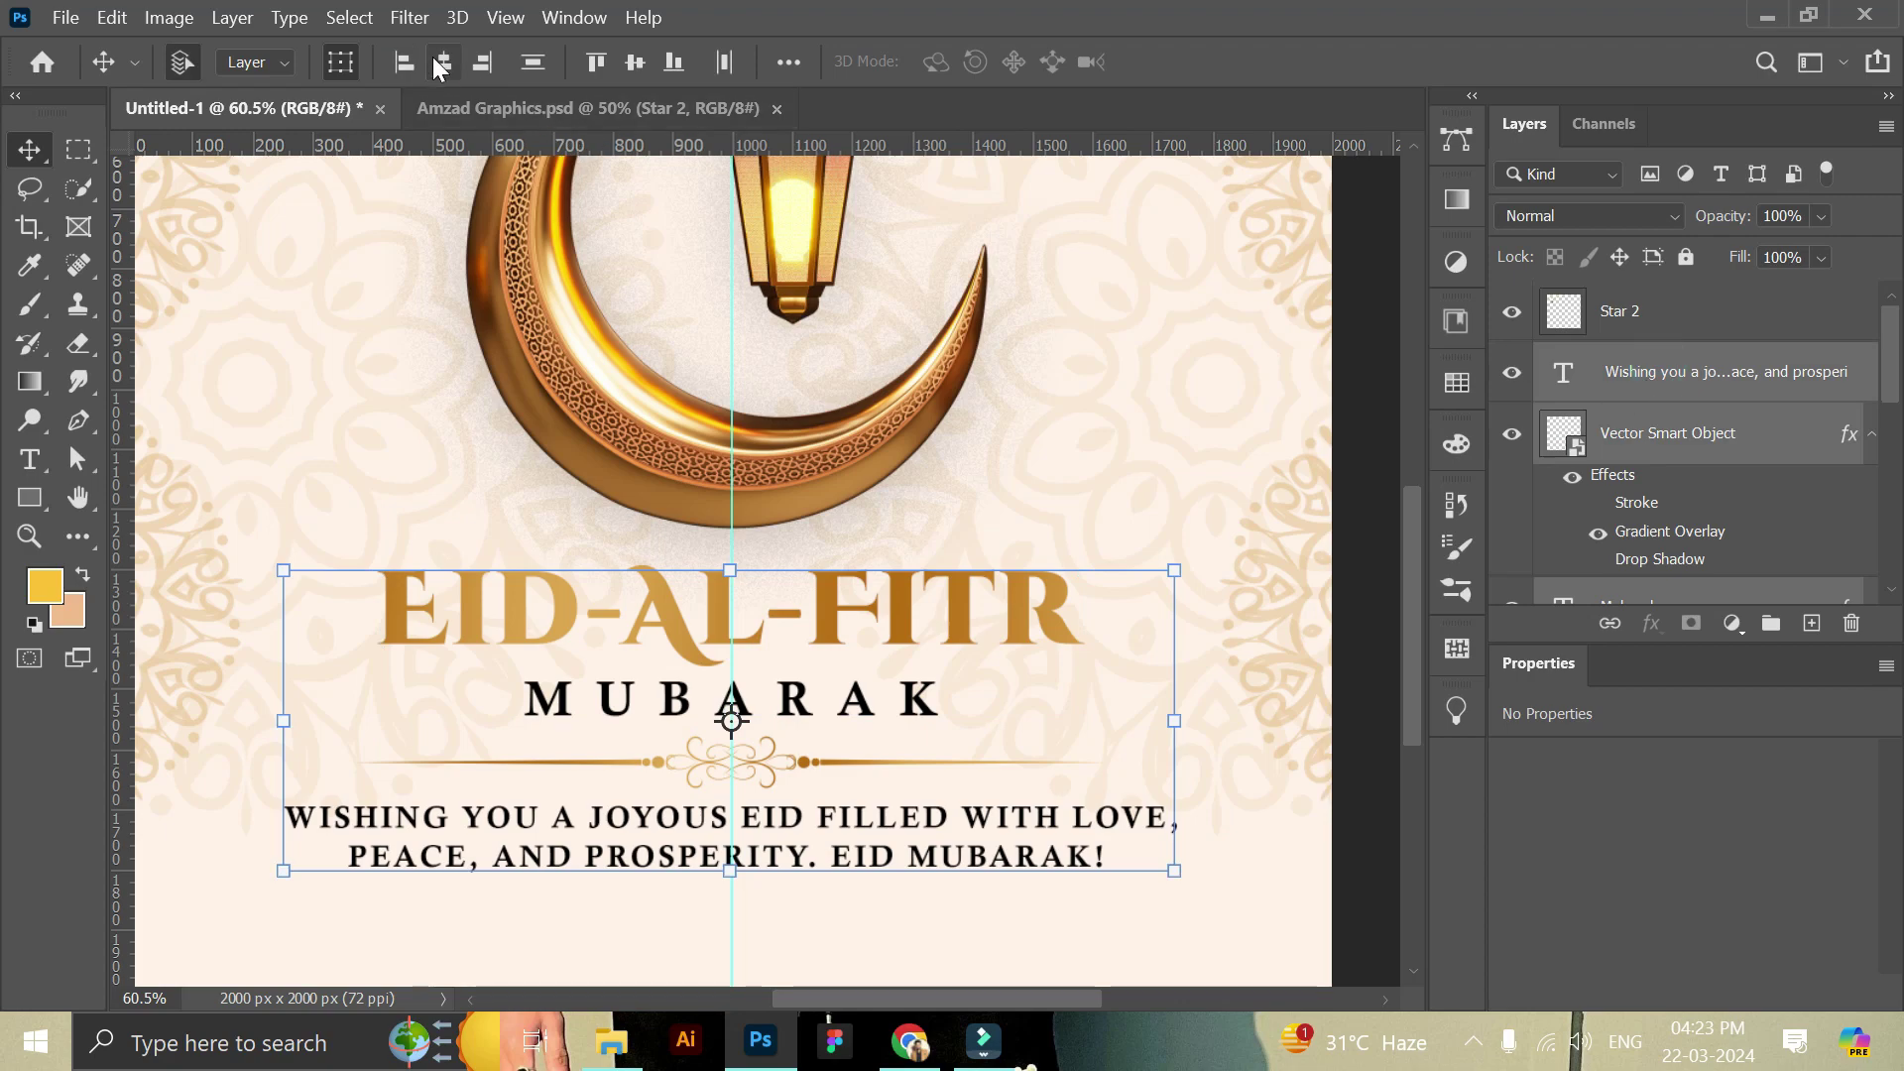
left_click(440, 61)
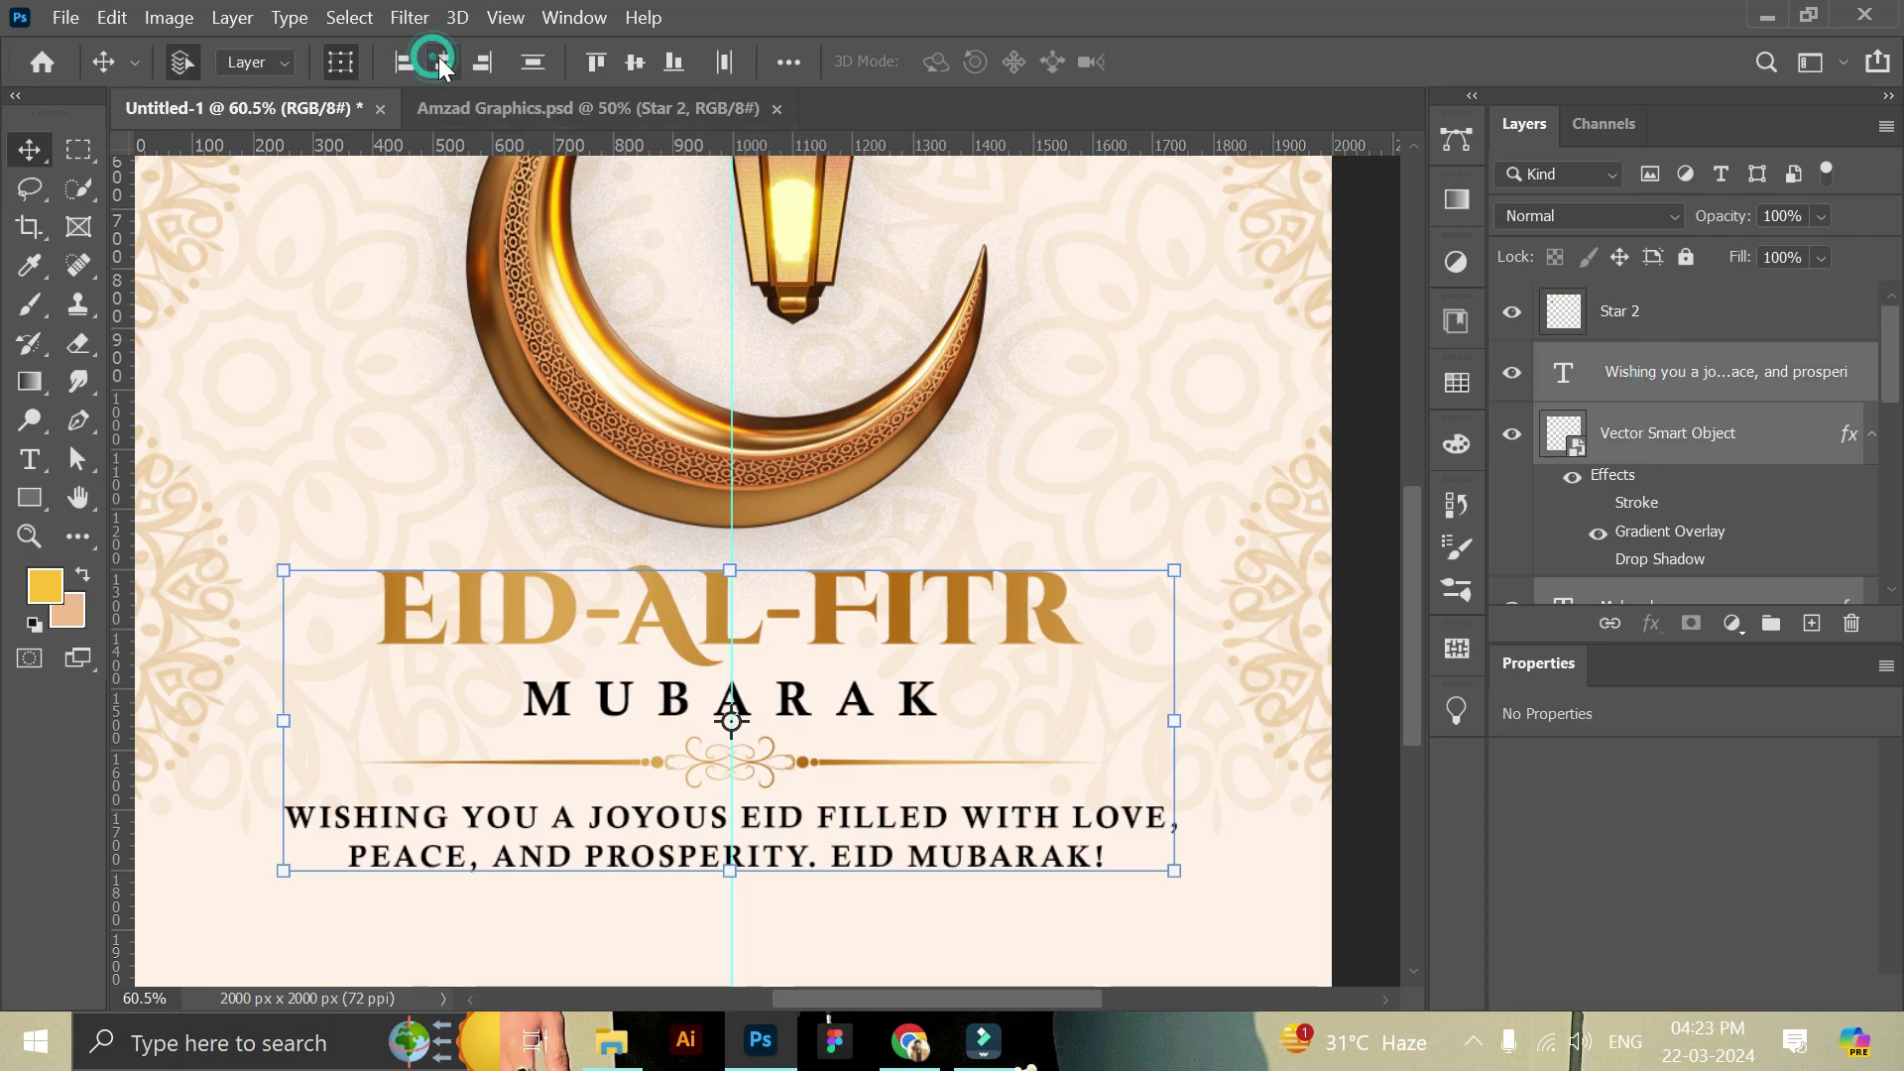
left_click(28, 535)
left_click(724, 555, "alt")
left_click(841, 818)
Nudge the EID-AL-FITR and MUBARAK pair about 10 px lower, closer to the divider.
left_click(29, 149)
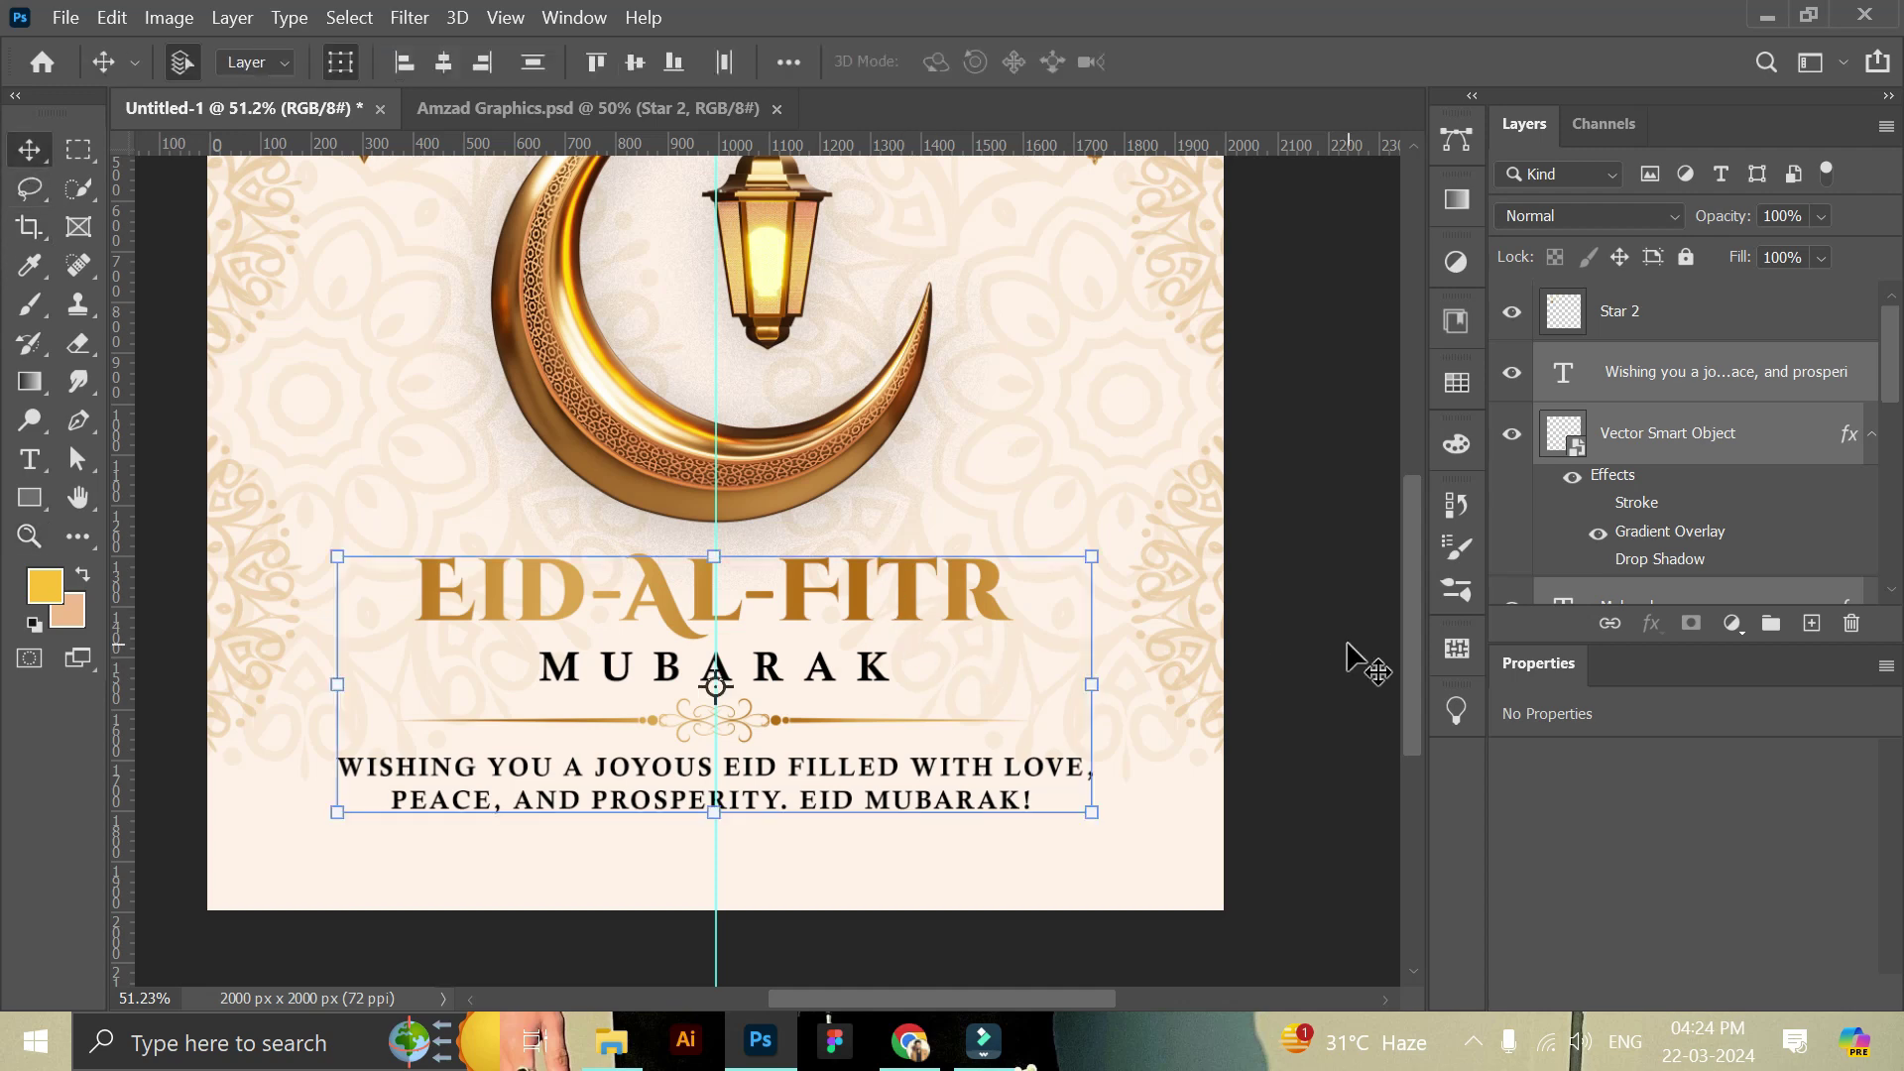
left_click(1351, 735)
left_click(714, 585)
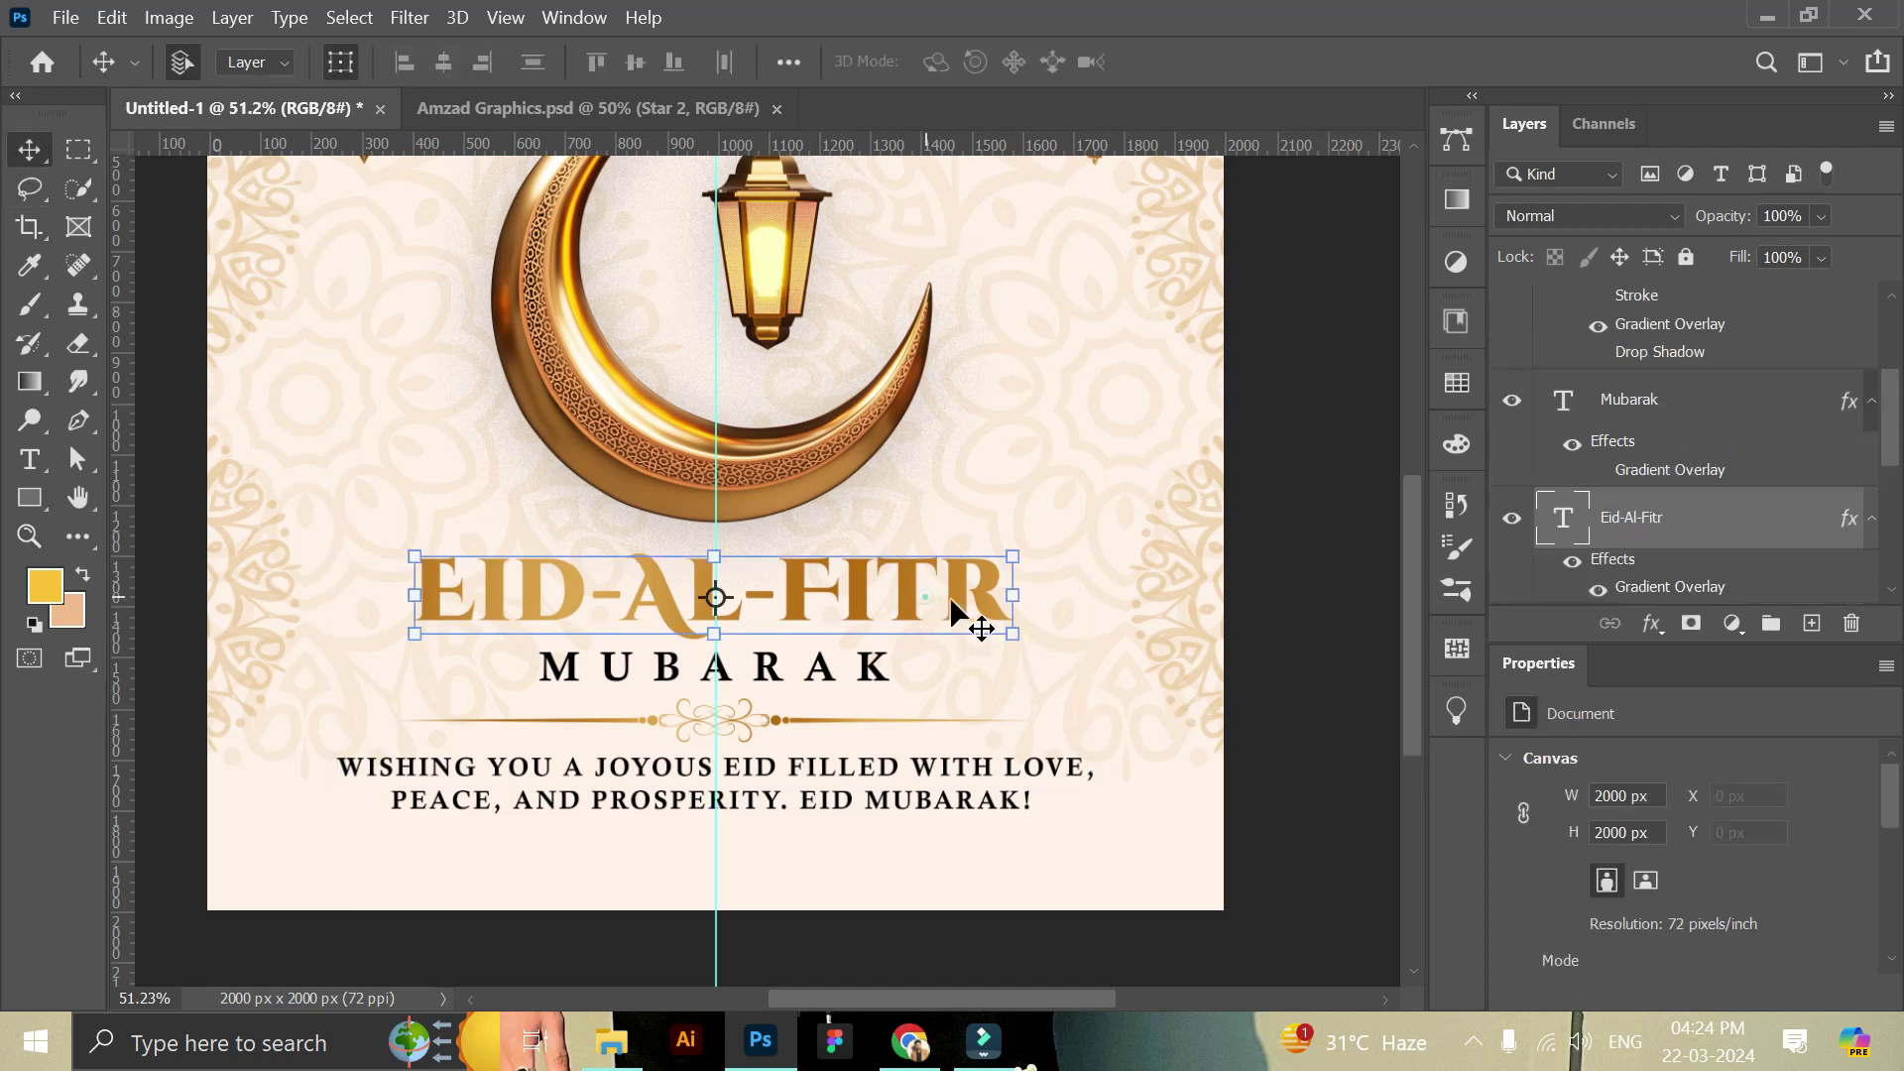
left_click(1632, 401, "ctrl")
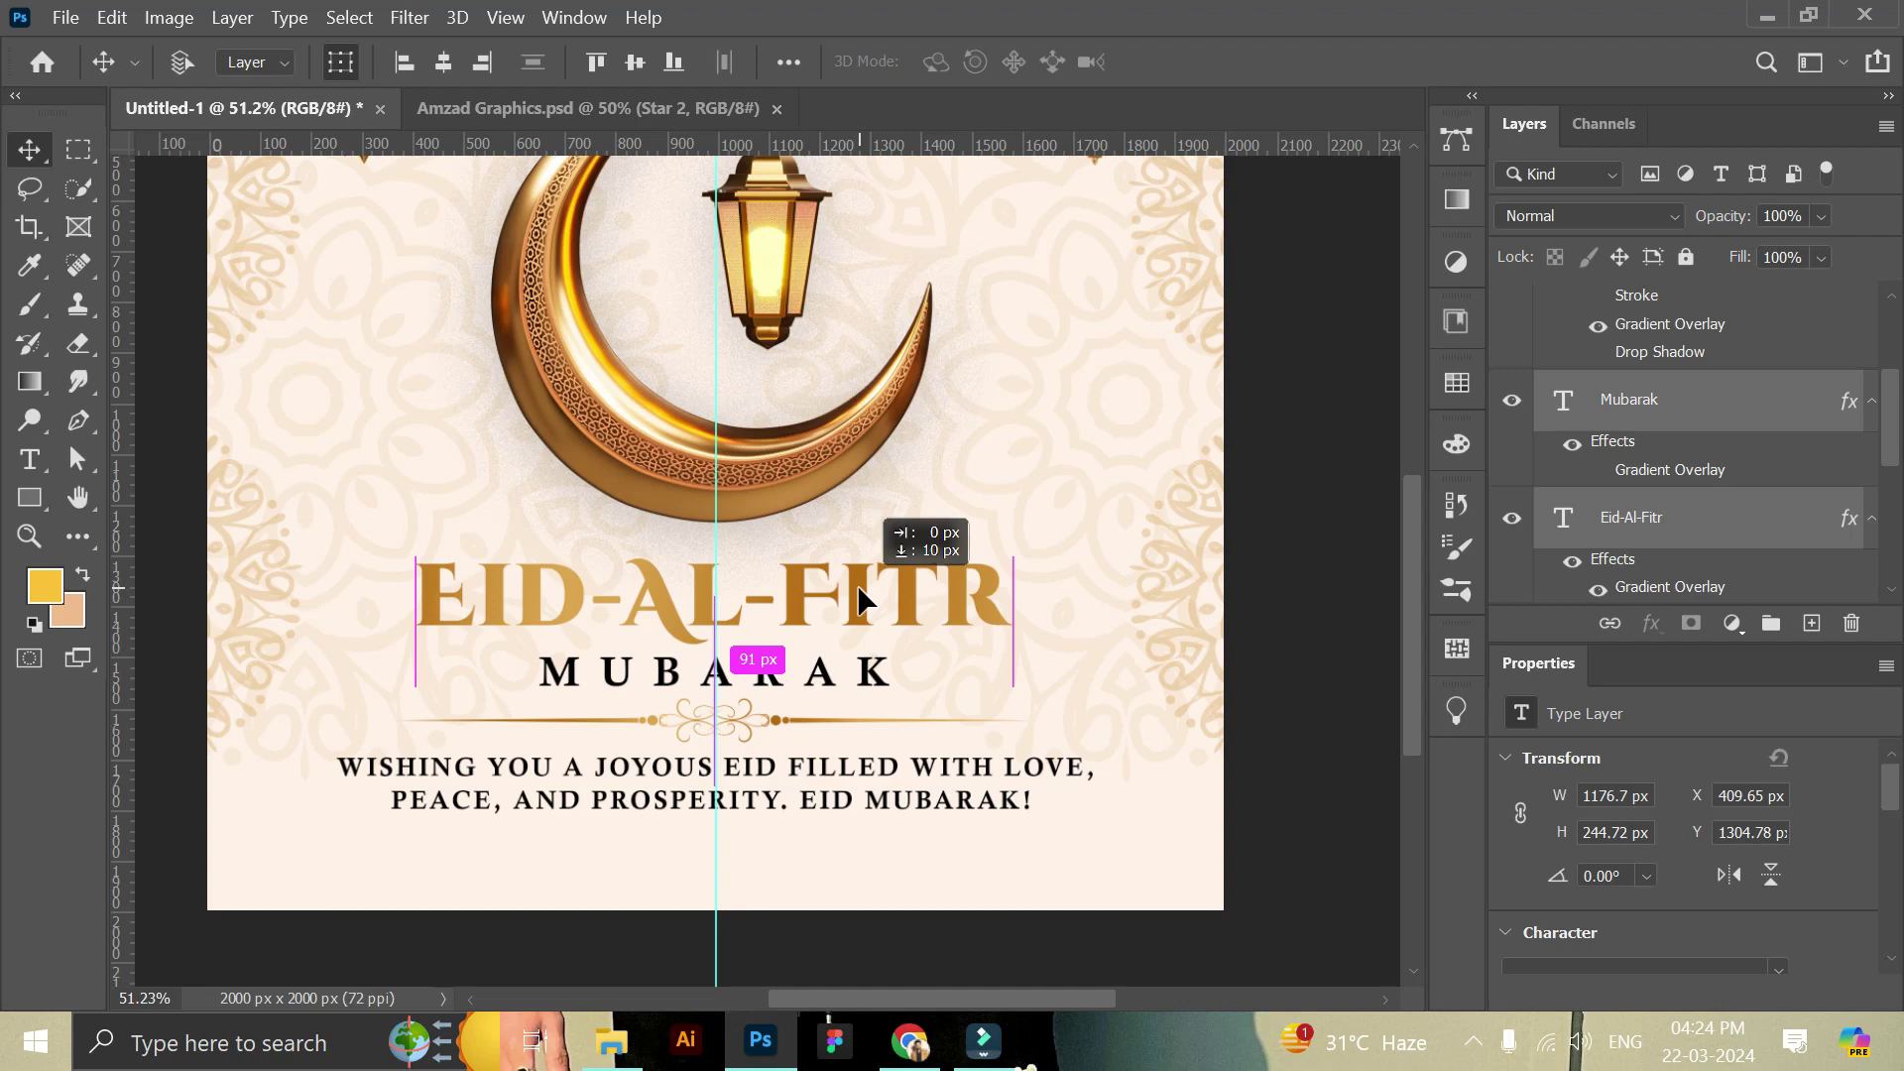
left_click(1324, 682)
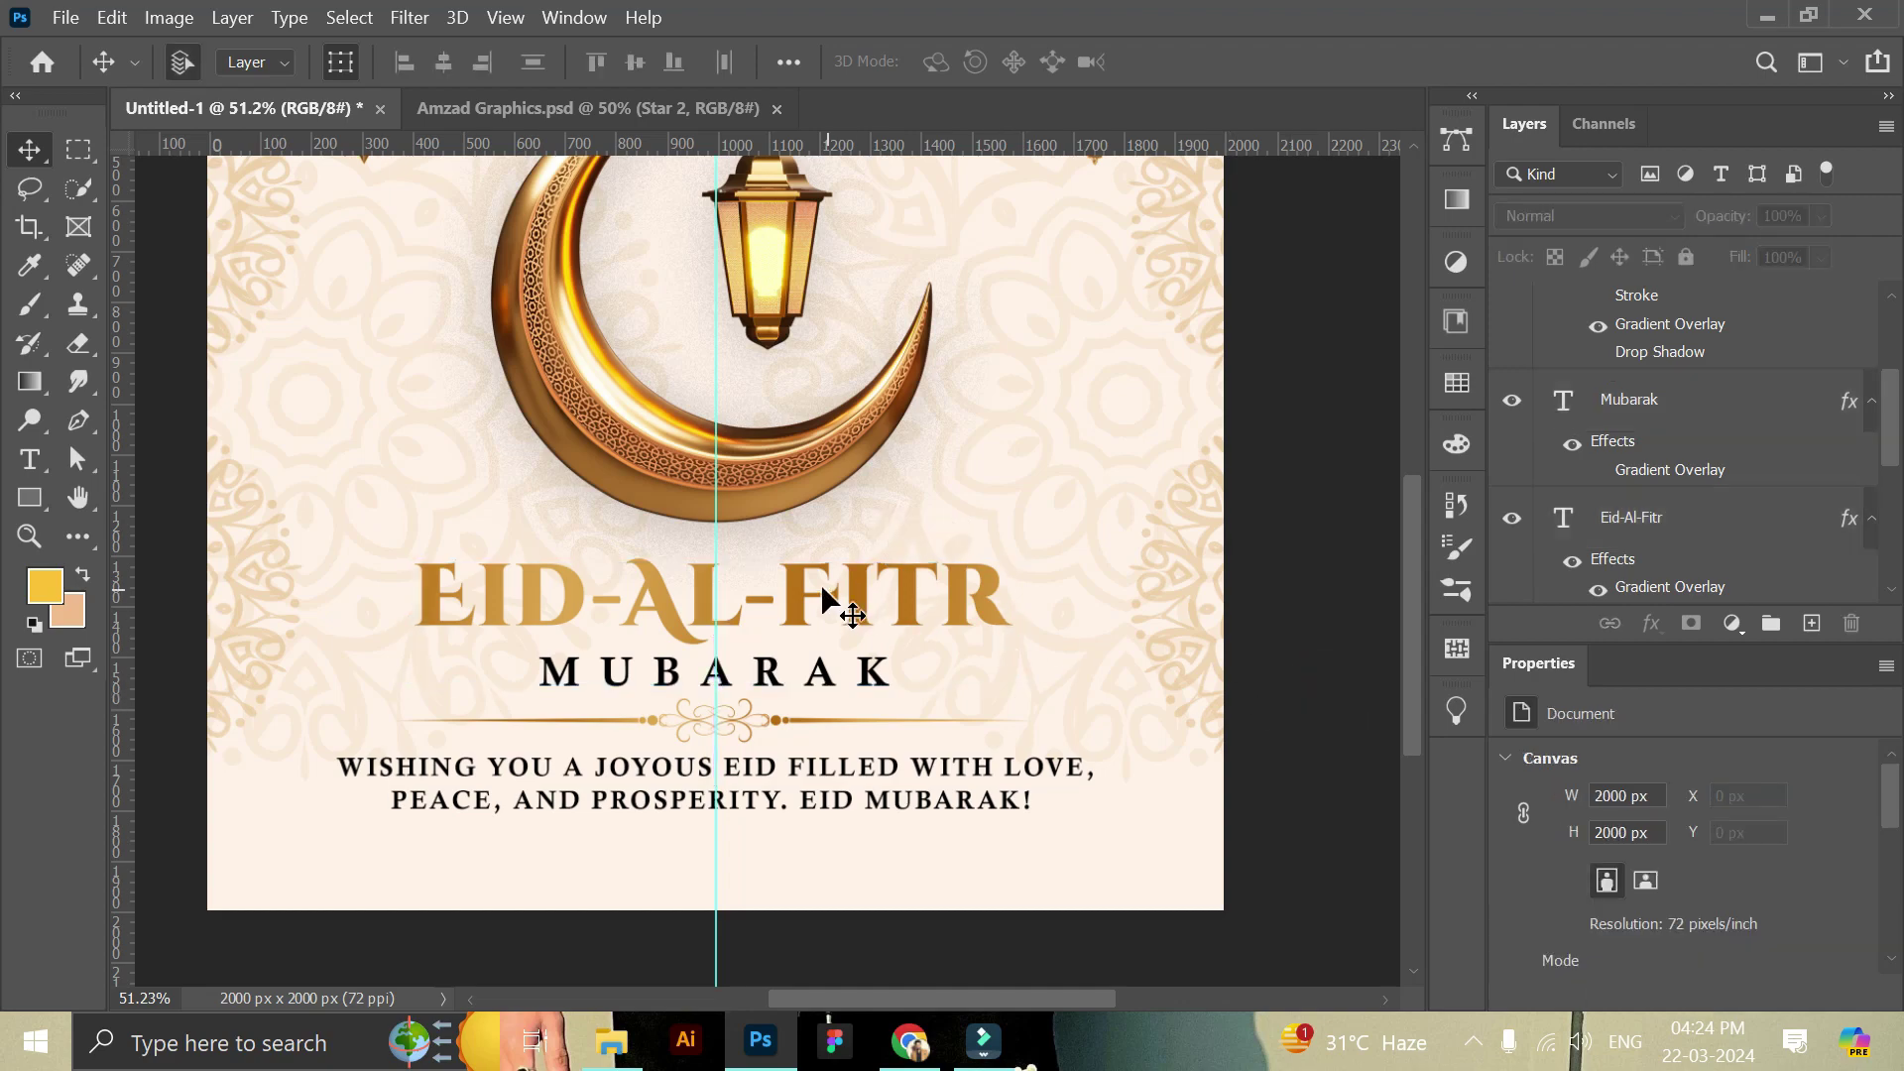
left_click(29, 536)
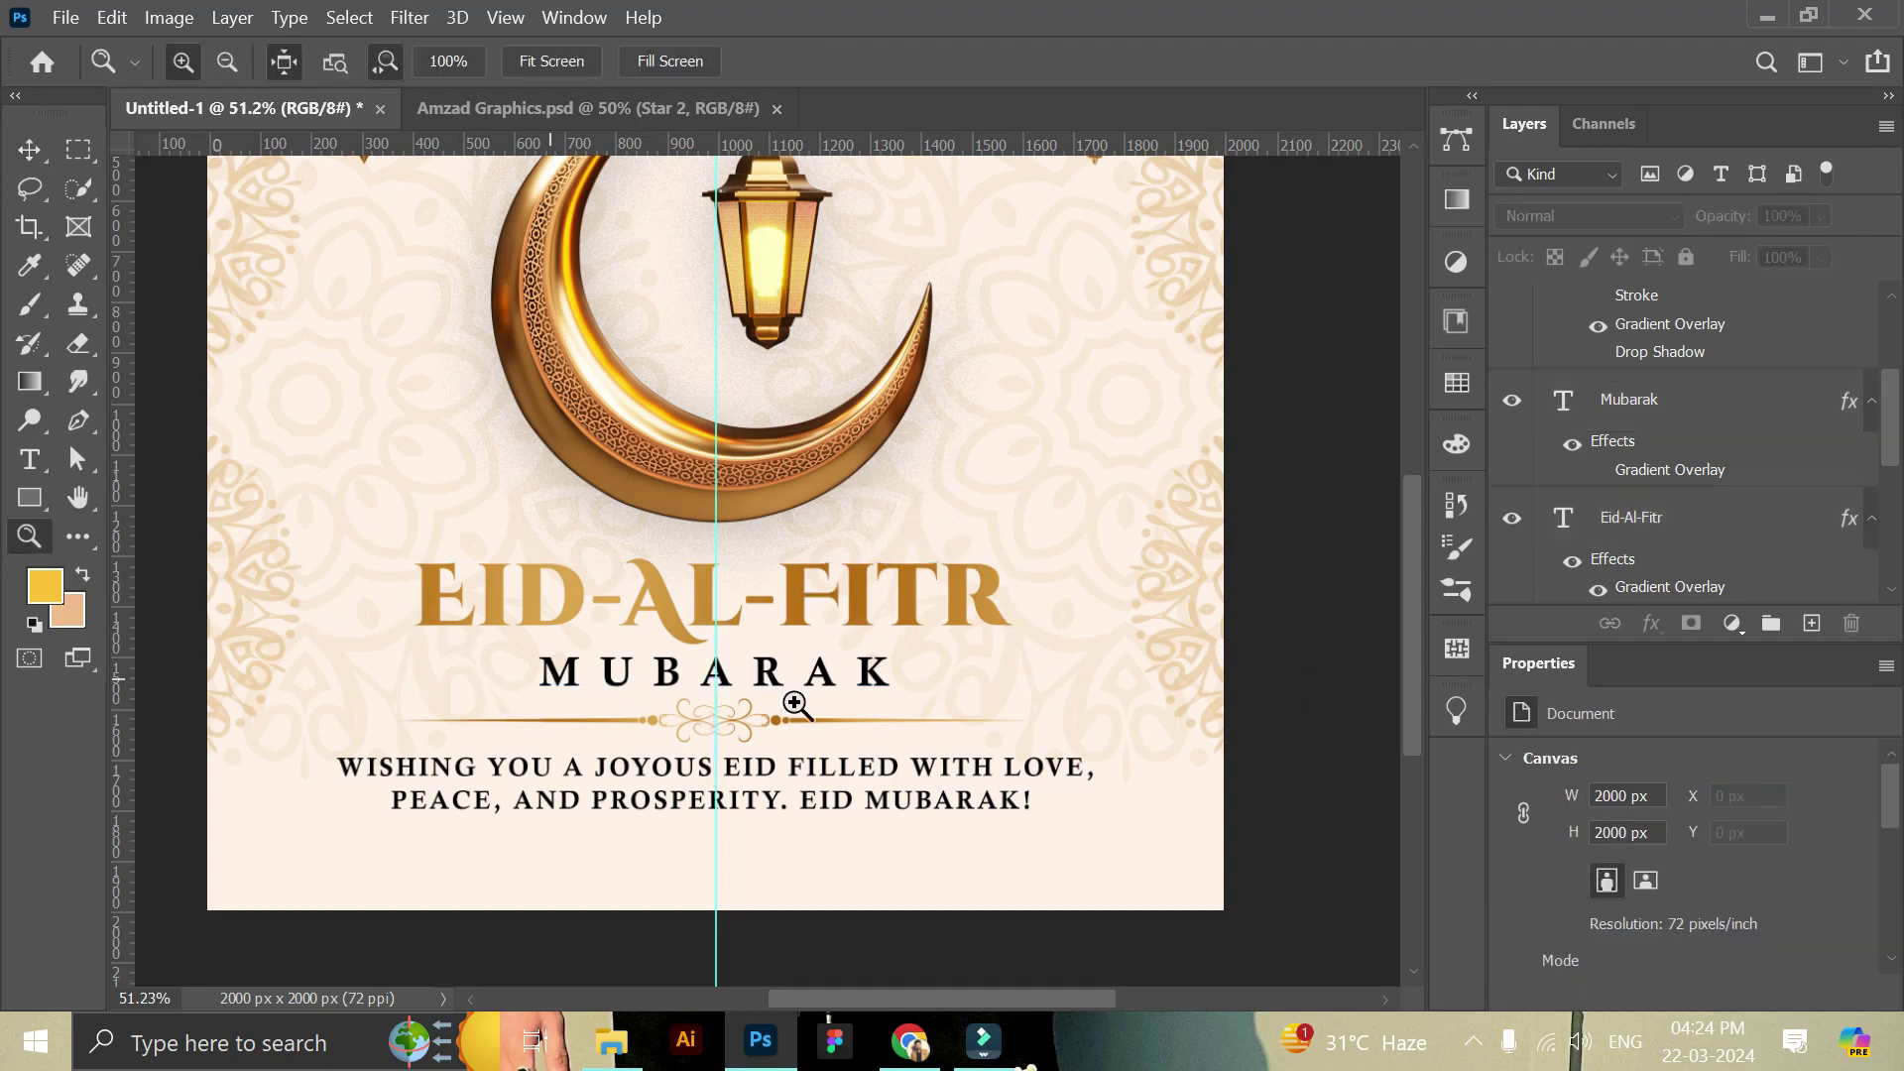
scroll(783, 699, "down", 2)
left_click(29, 148)
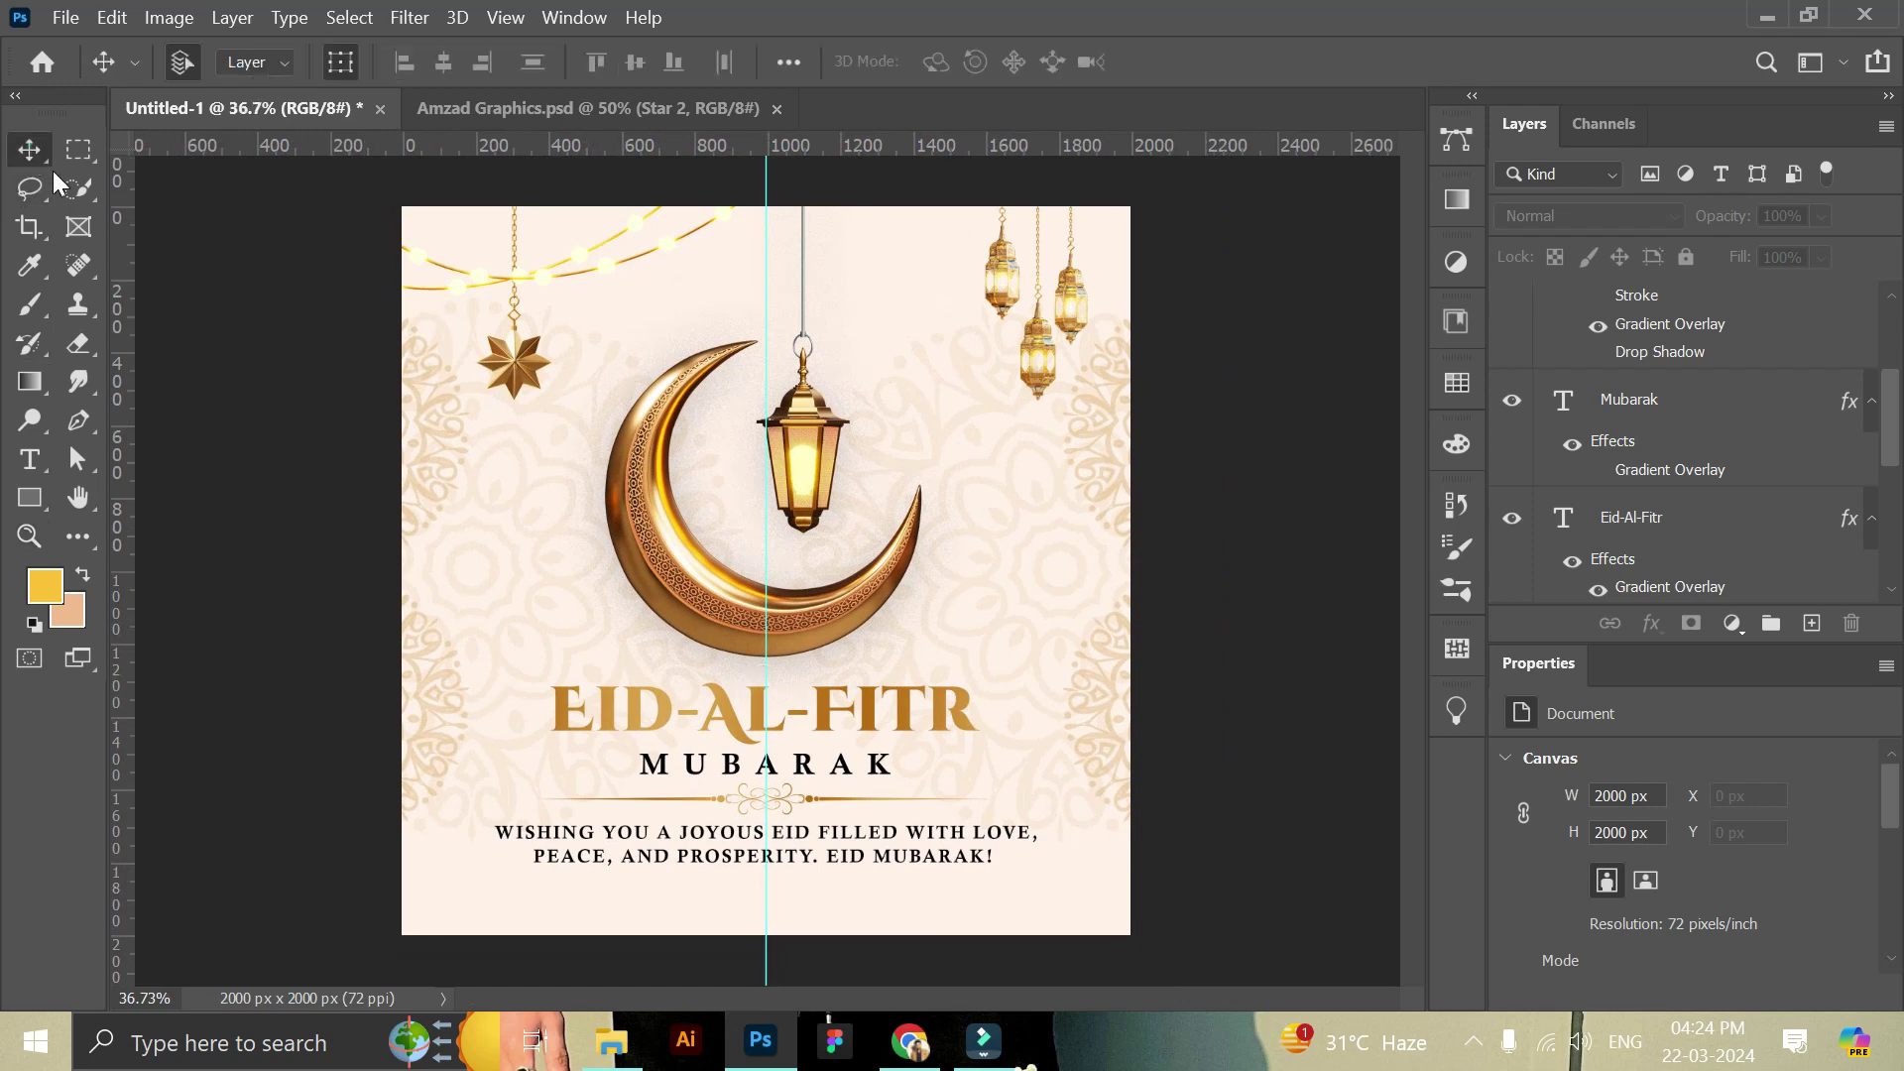
left_click(1104, 642)
left_click(1357, 645)
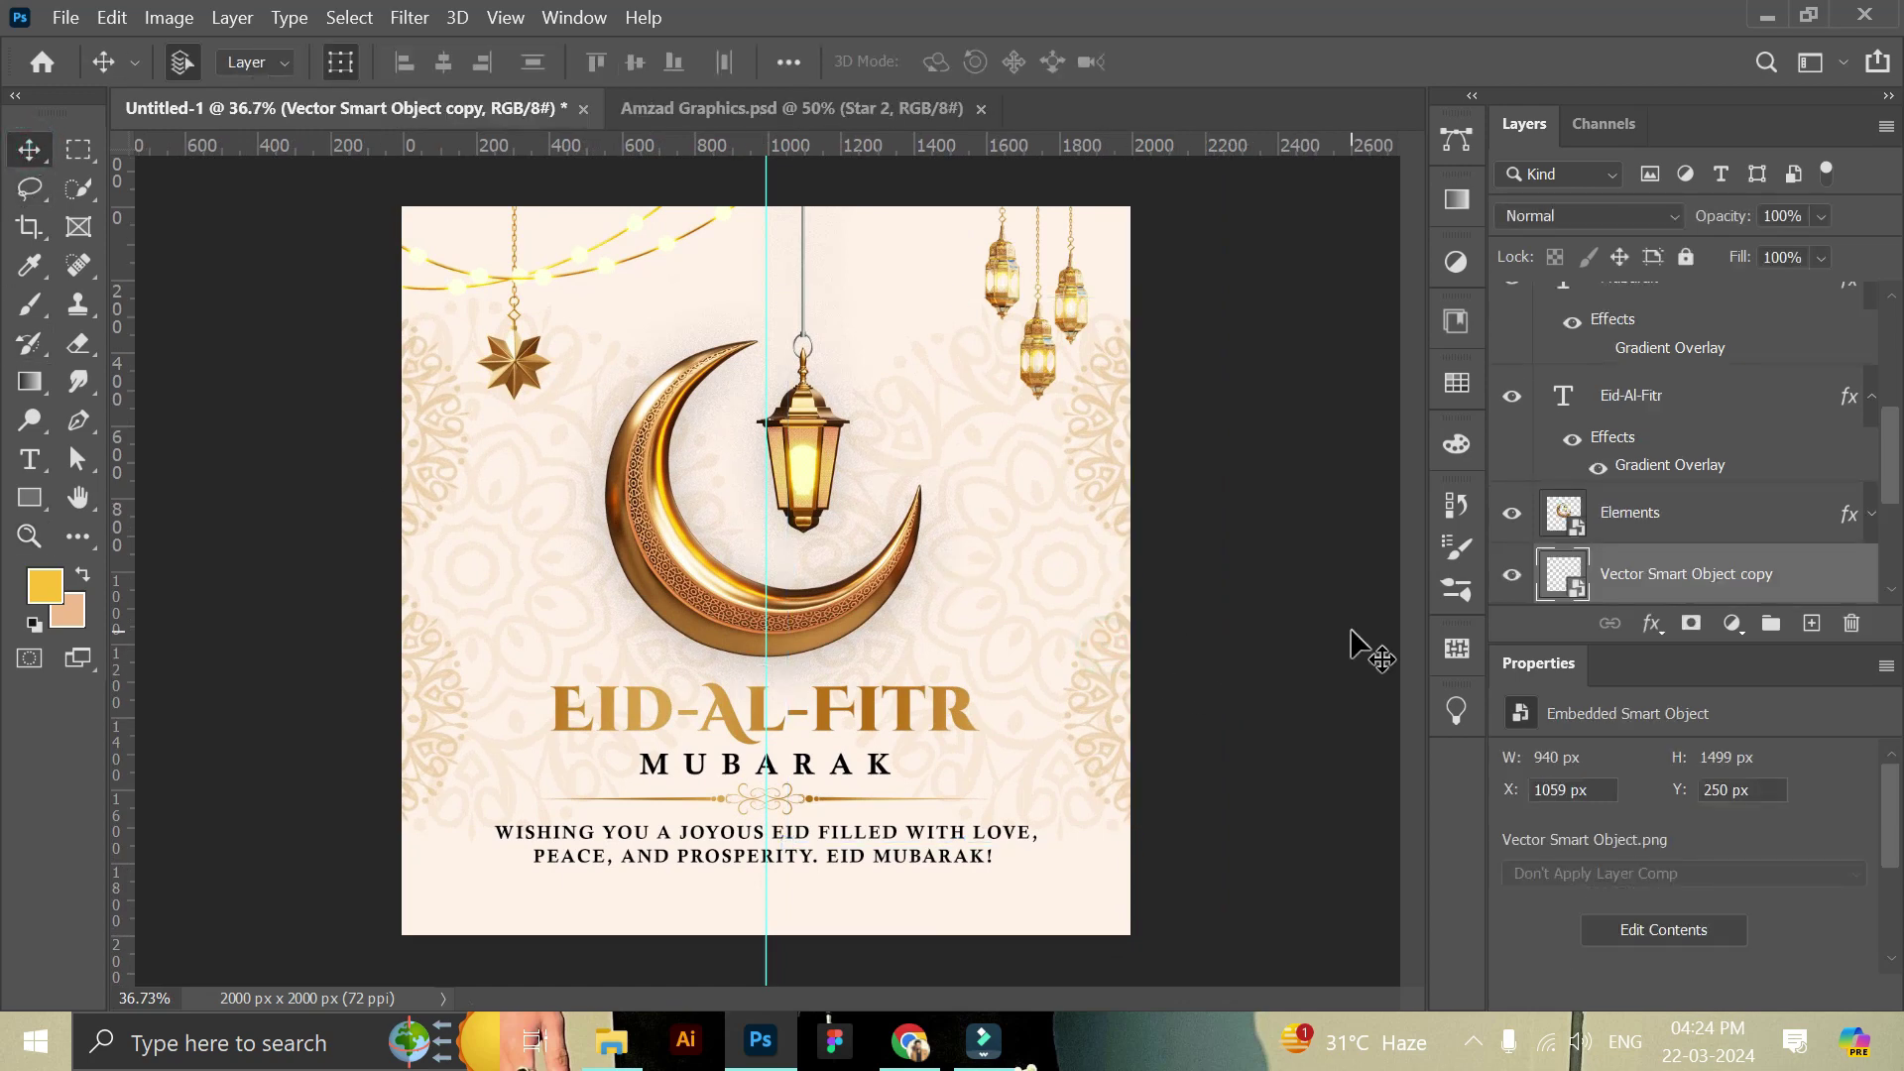
left_click(515, 575)
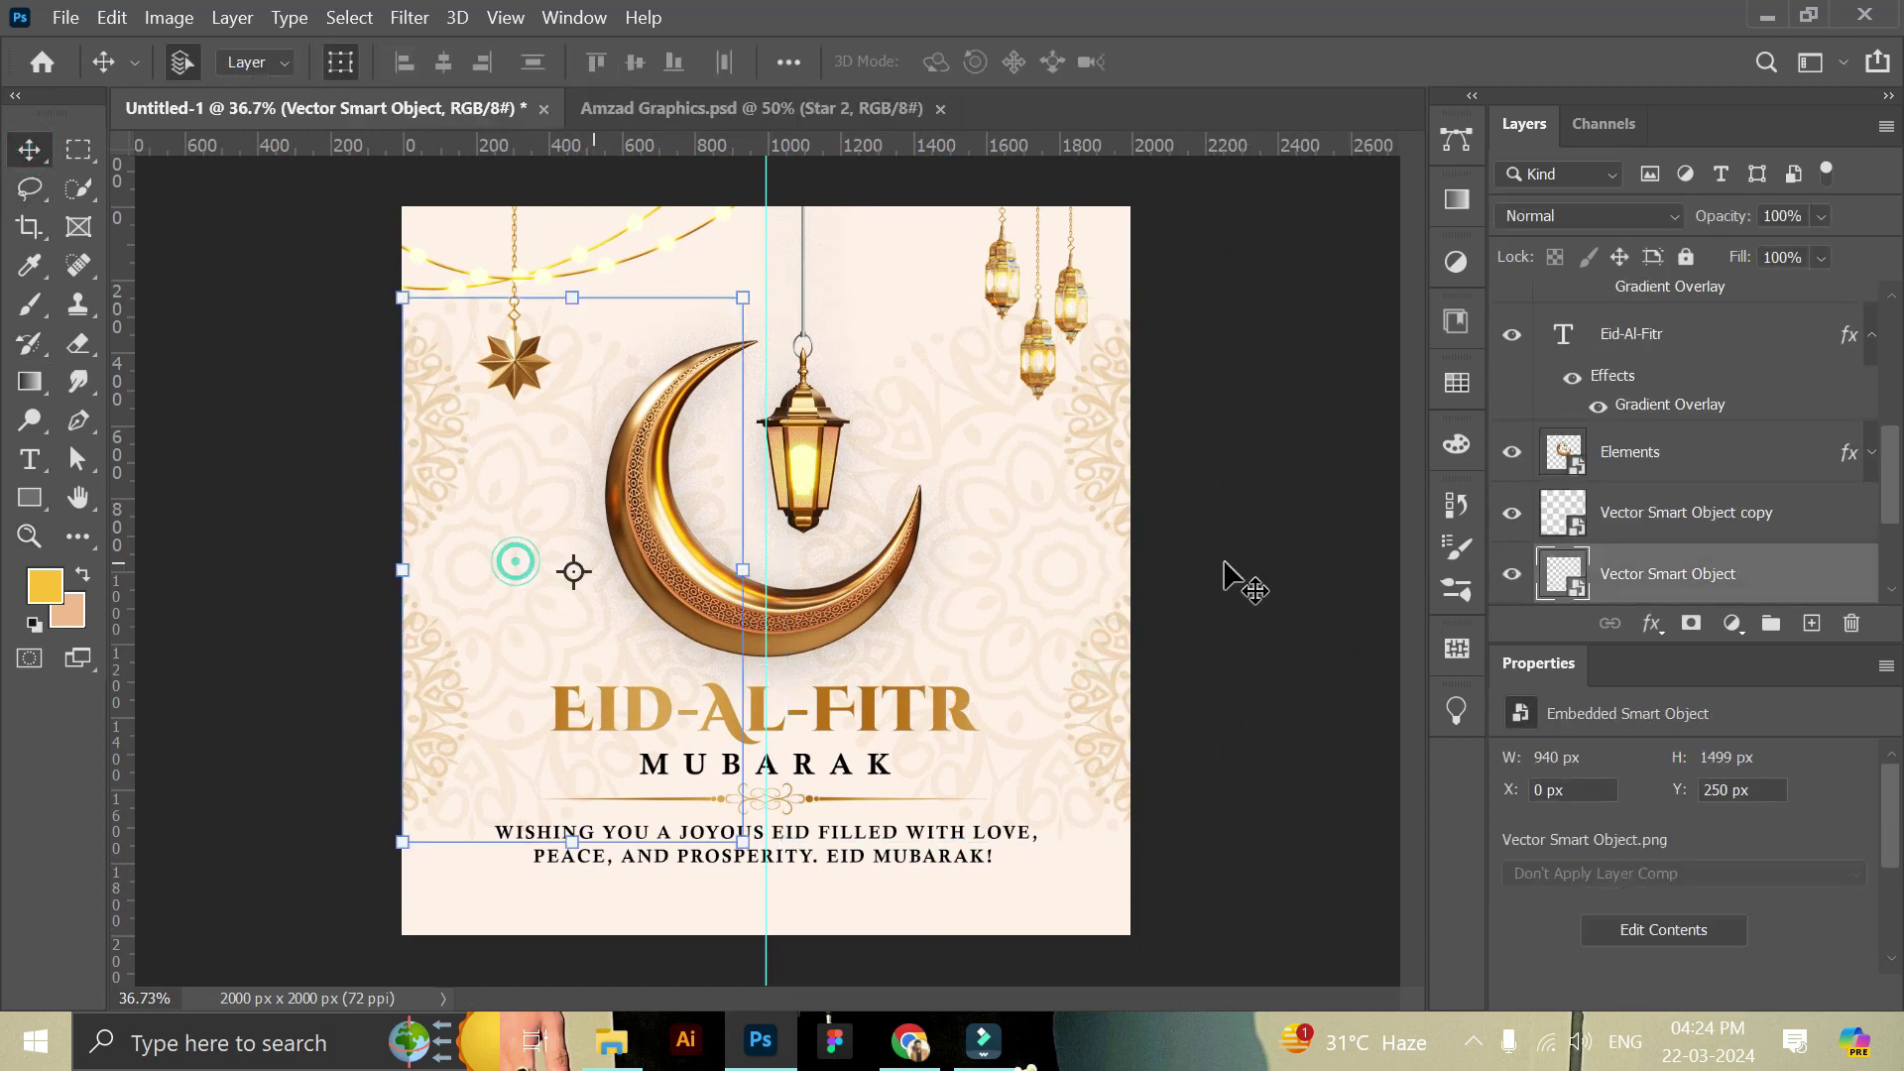
left_click(1686, 512, "shift")
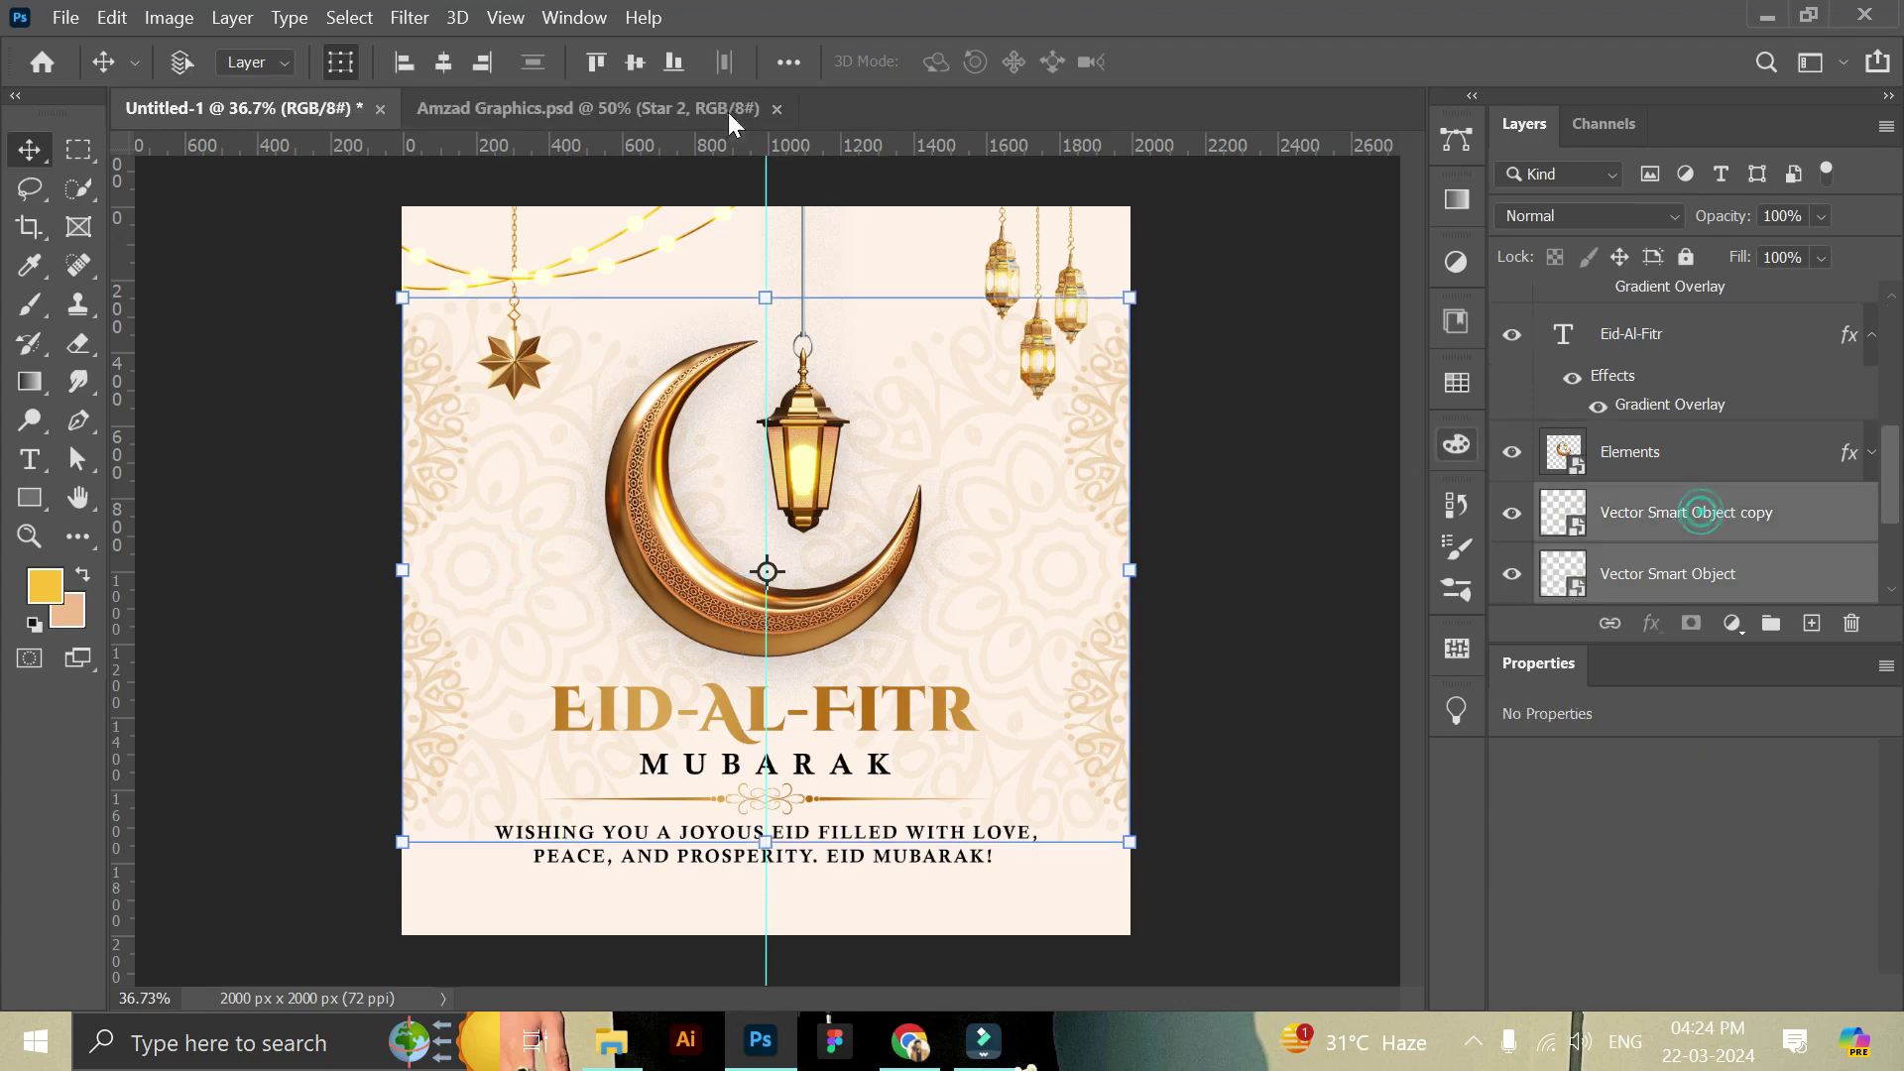
left_click(1314, 381)
key("ctrl+s")
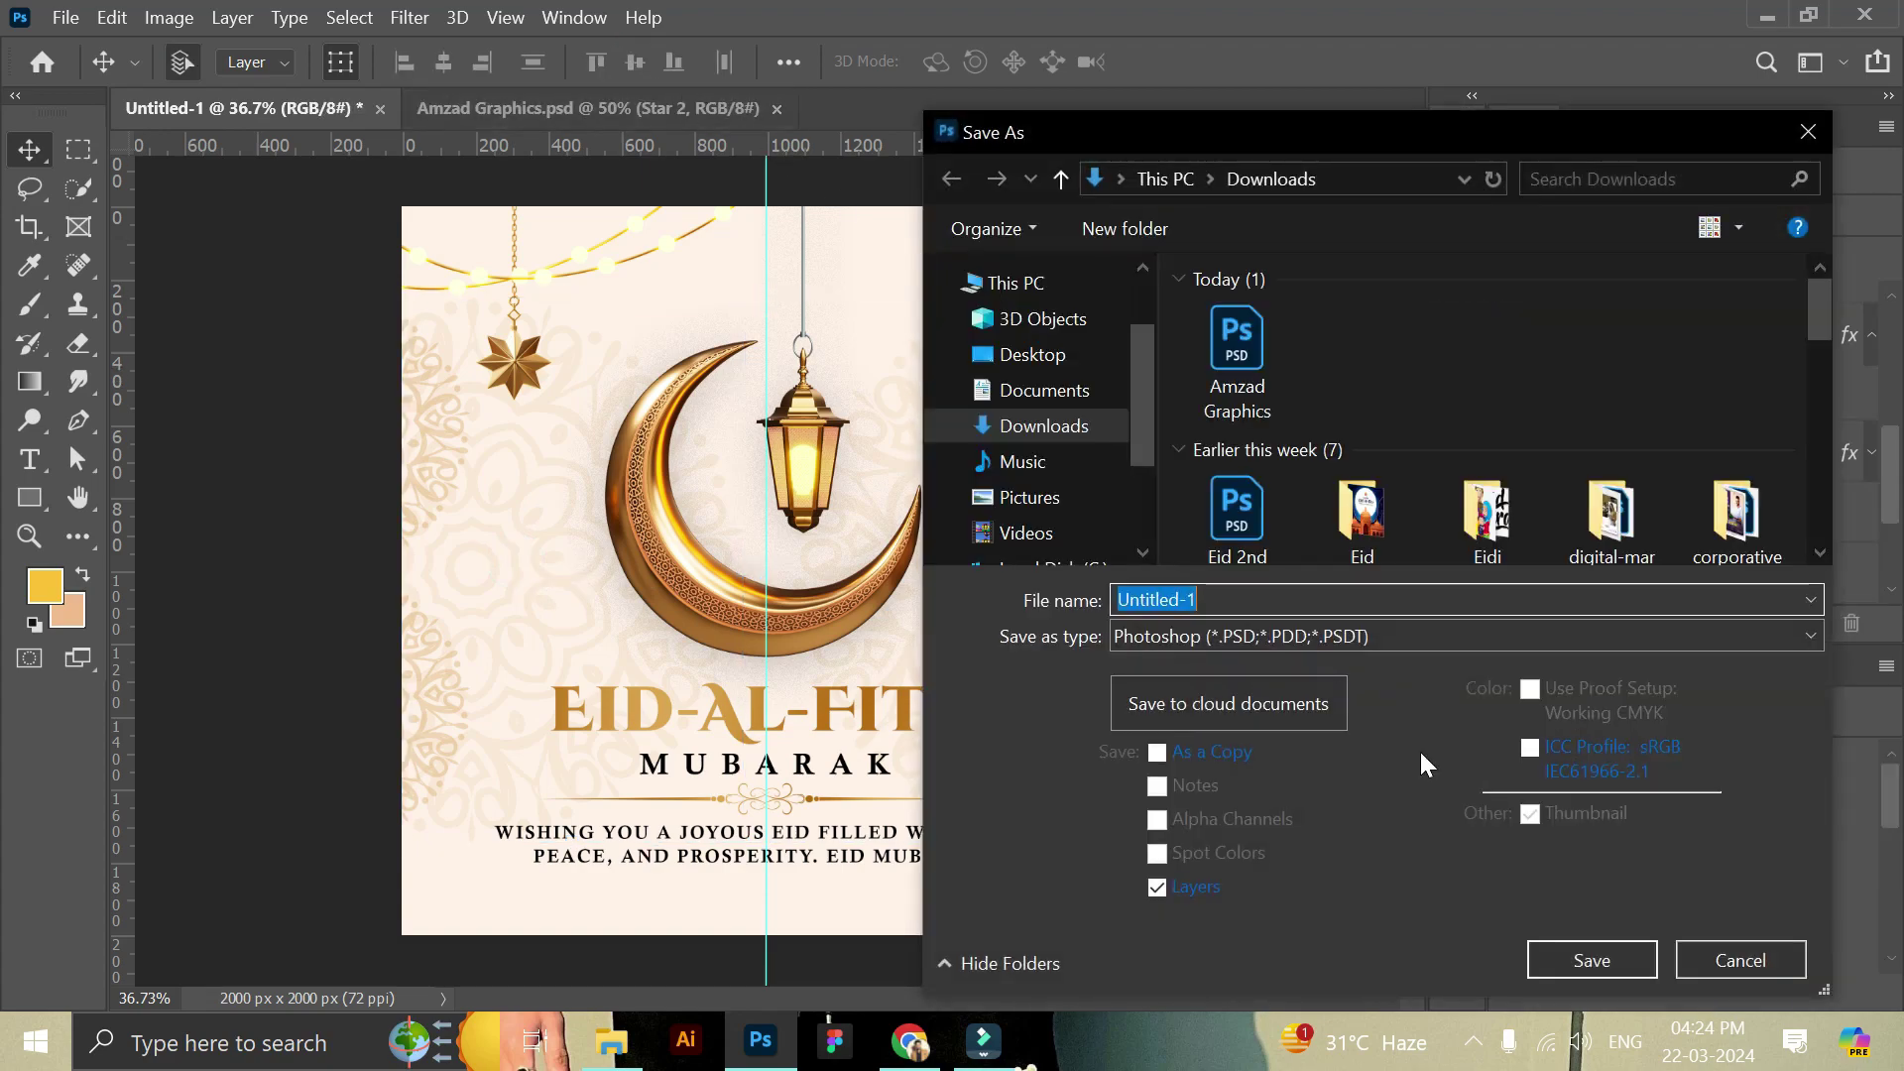
Save the post as a JPEG named 'Eid Mubarak Post design' in Downloads with default quality options.
left_click(1233, 636)
left_click(1190, 285)
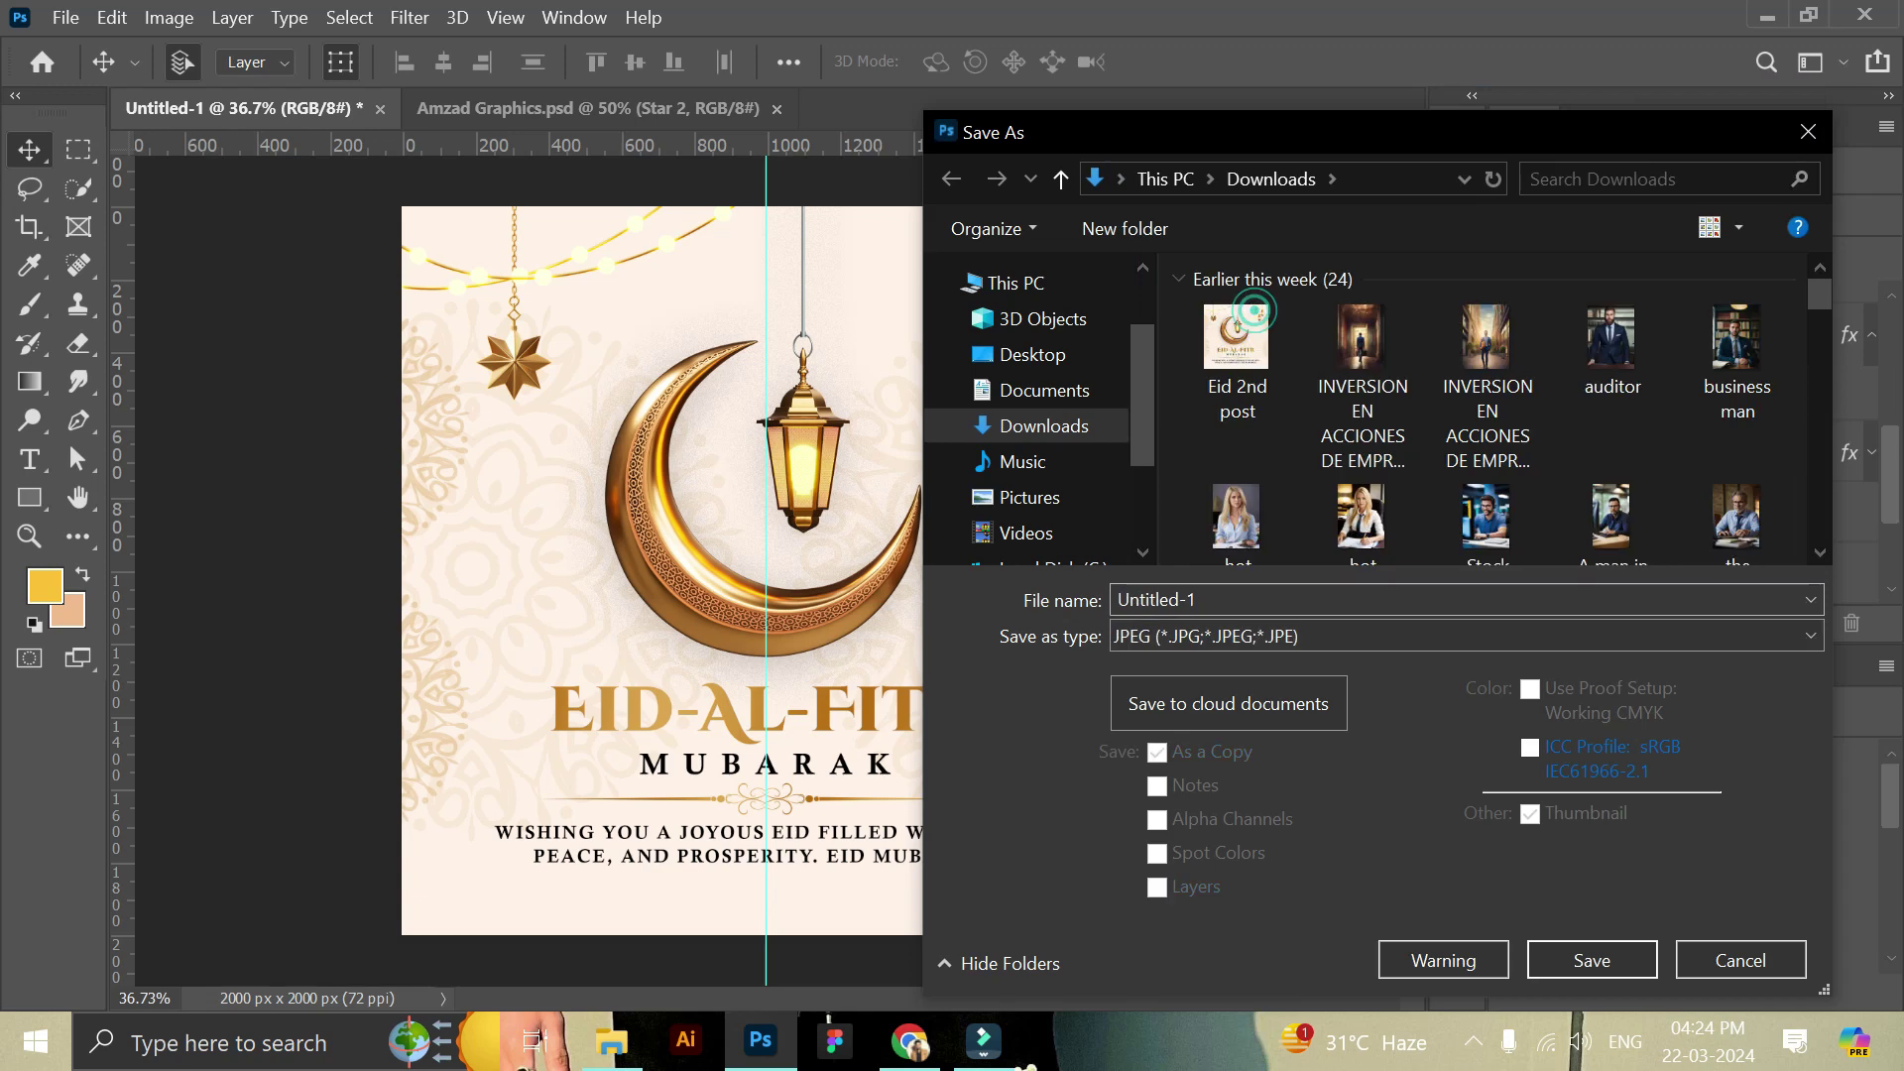
type("Eid")
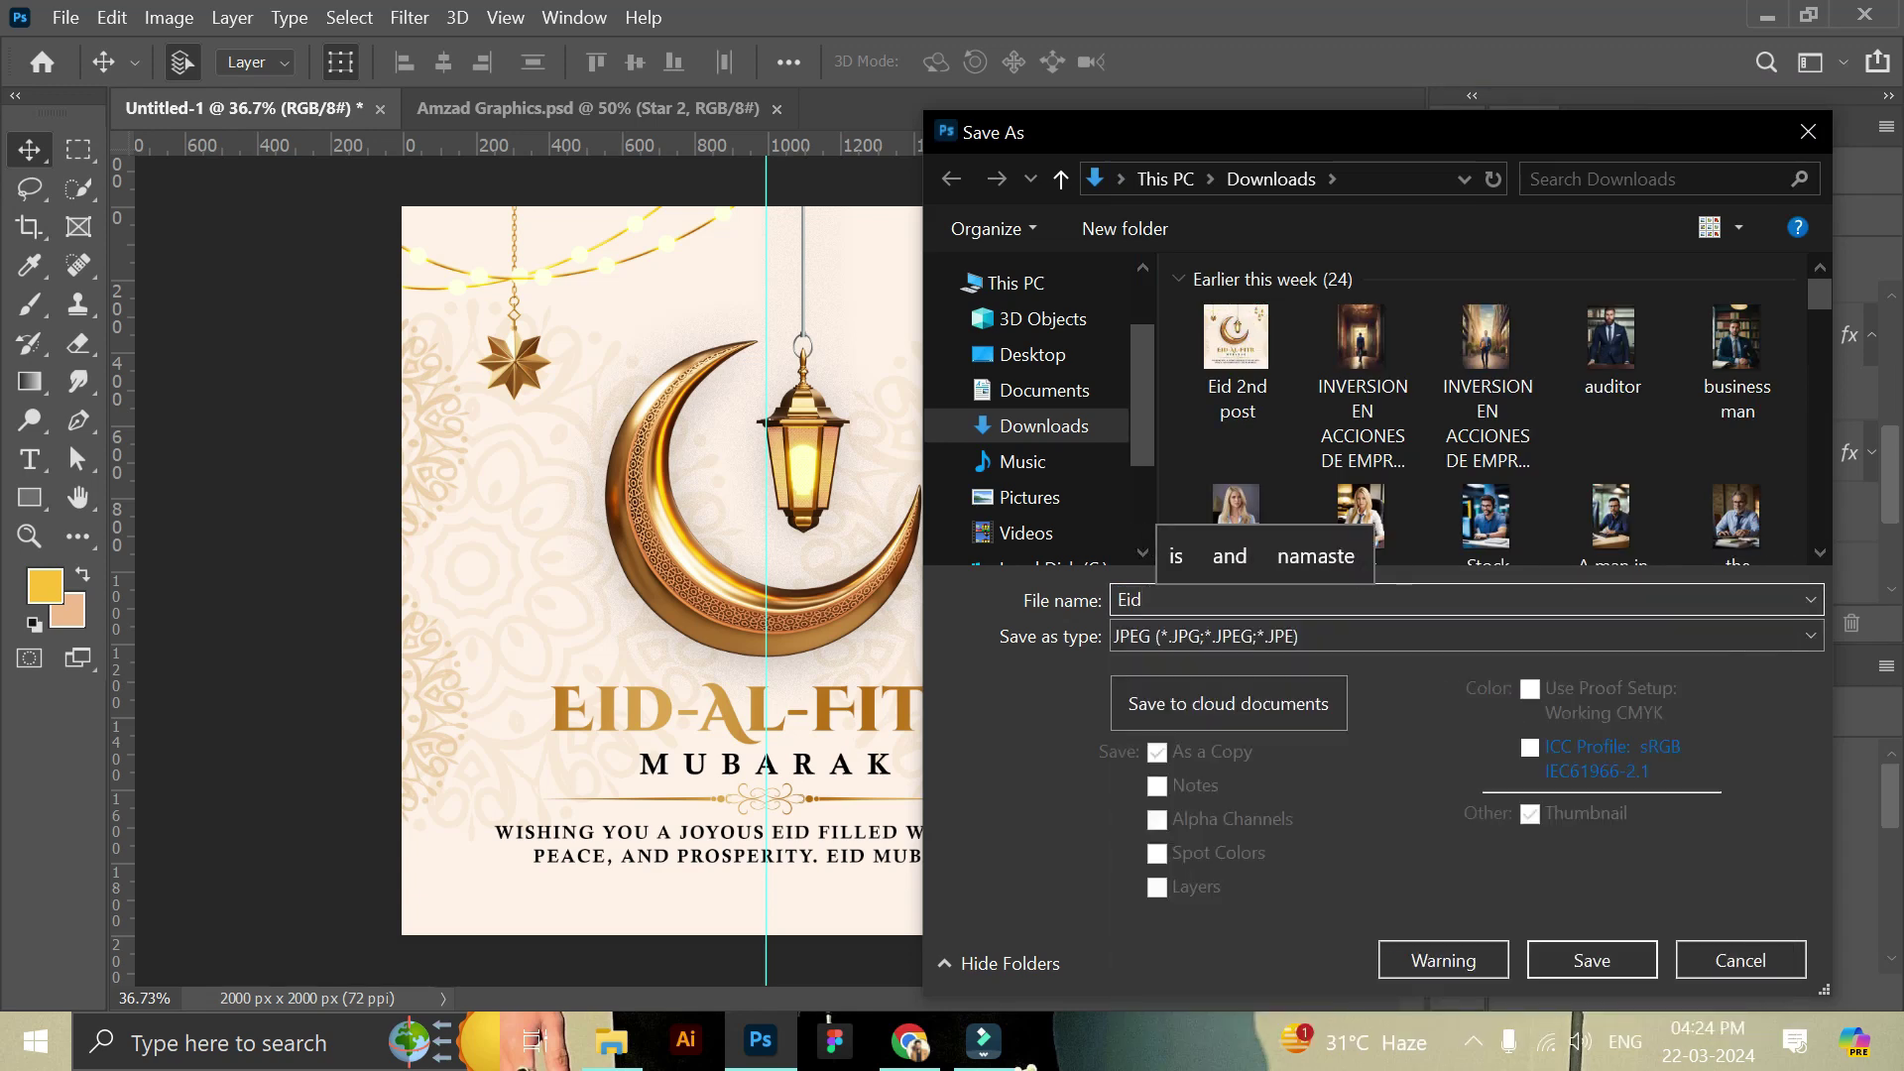
type(" Mubarak Post design")
key("Return")
left_click(1147, 278)
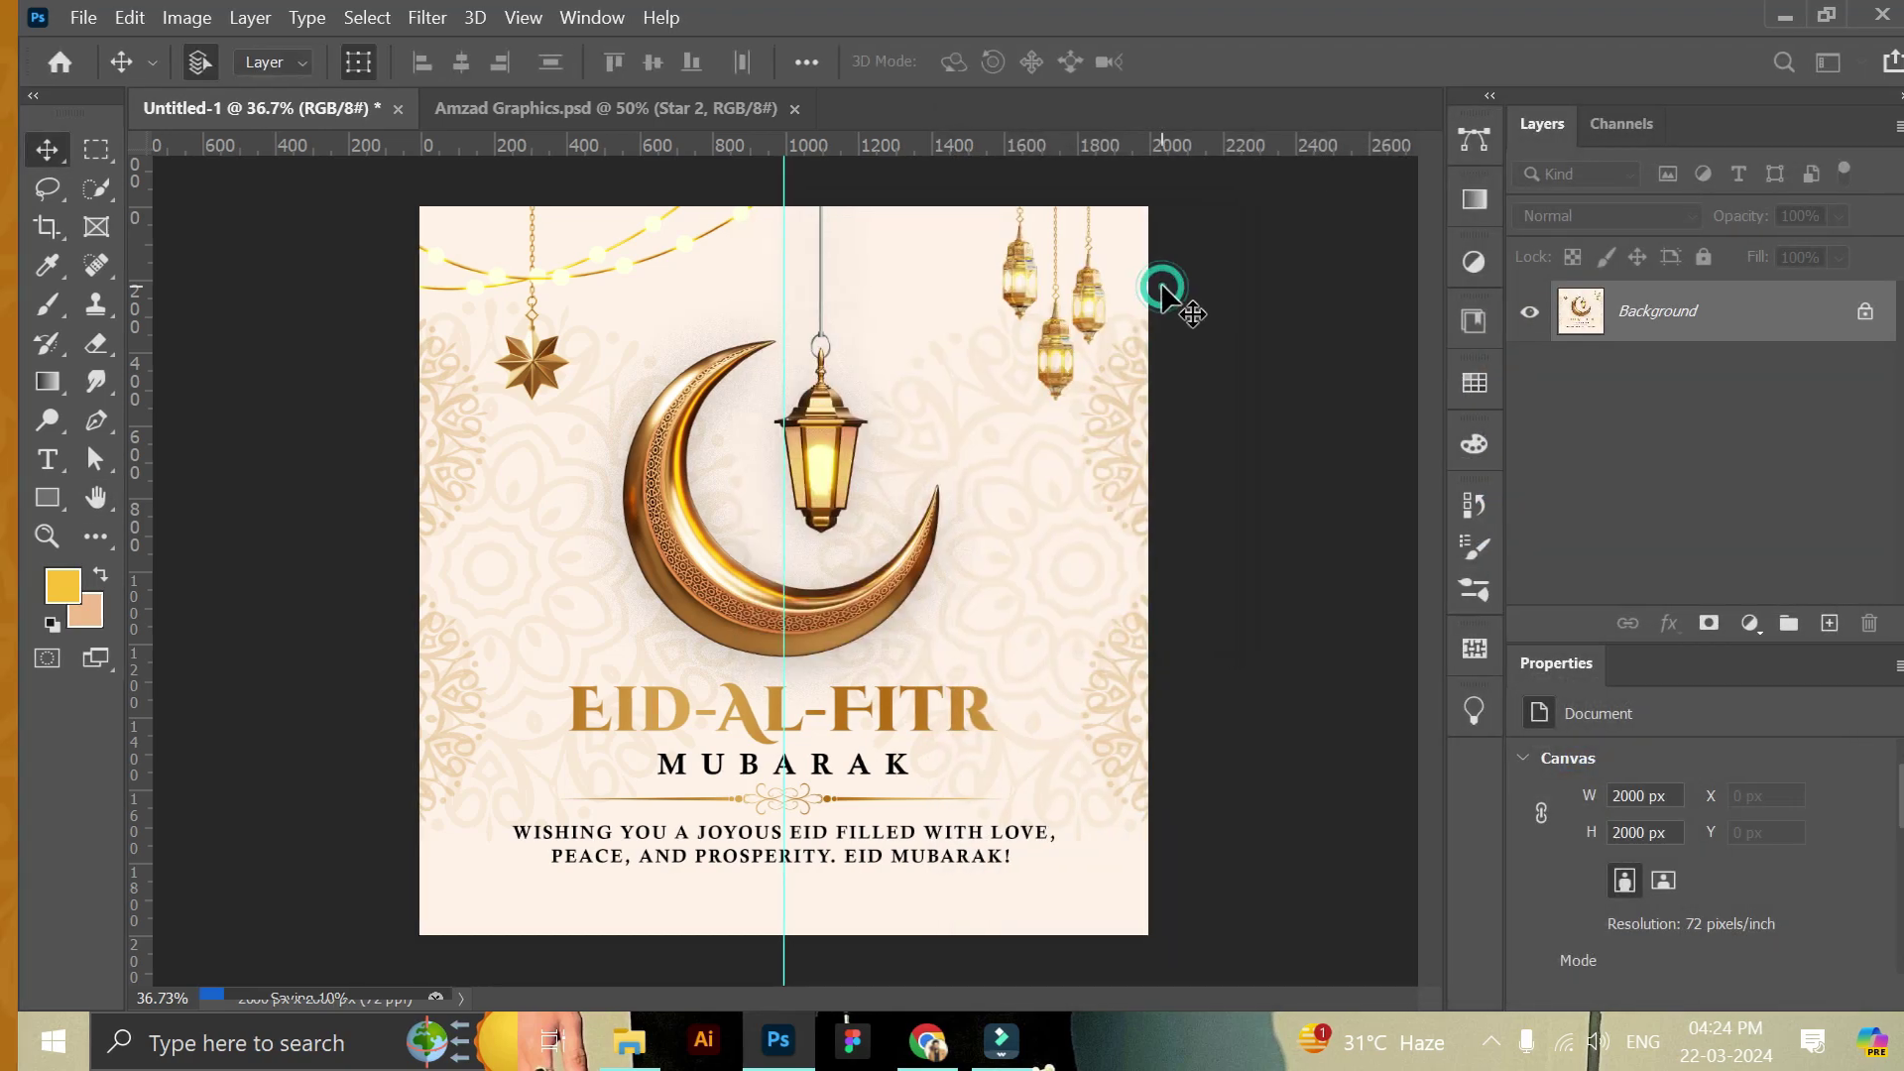